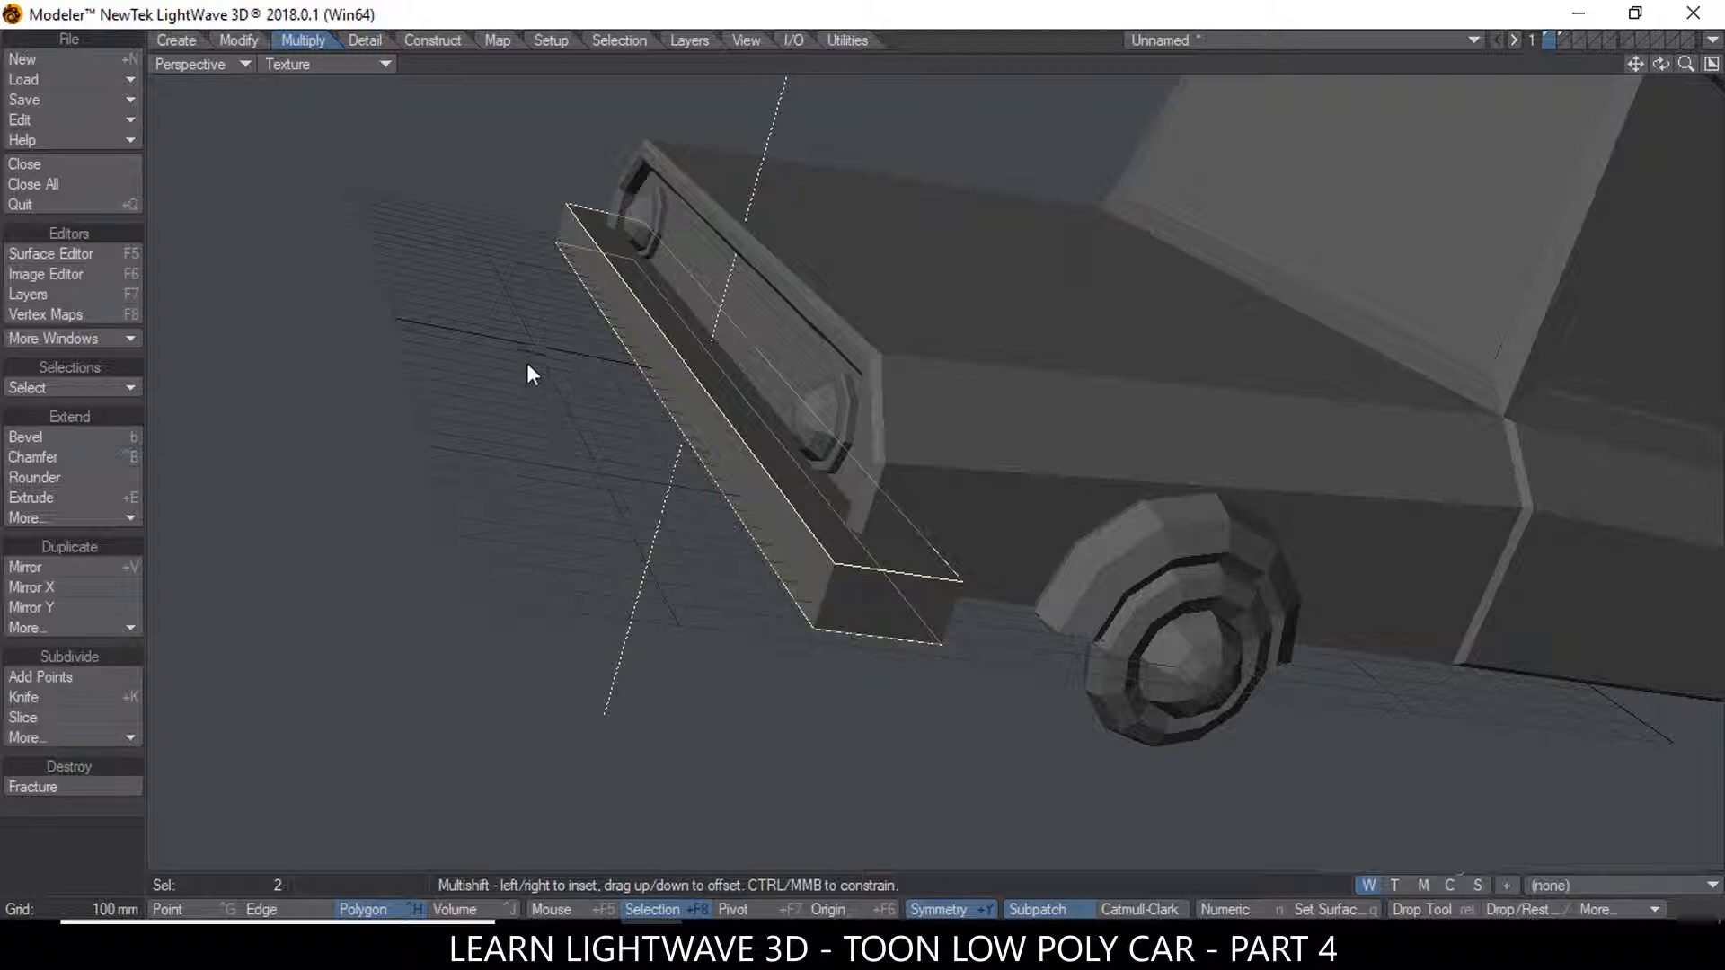
Bevel the front bumper's top and bottom faces with a 15 mm shift and 15 mm inset, and clear the selection
key("b")
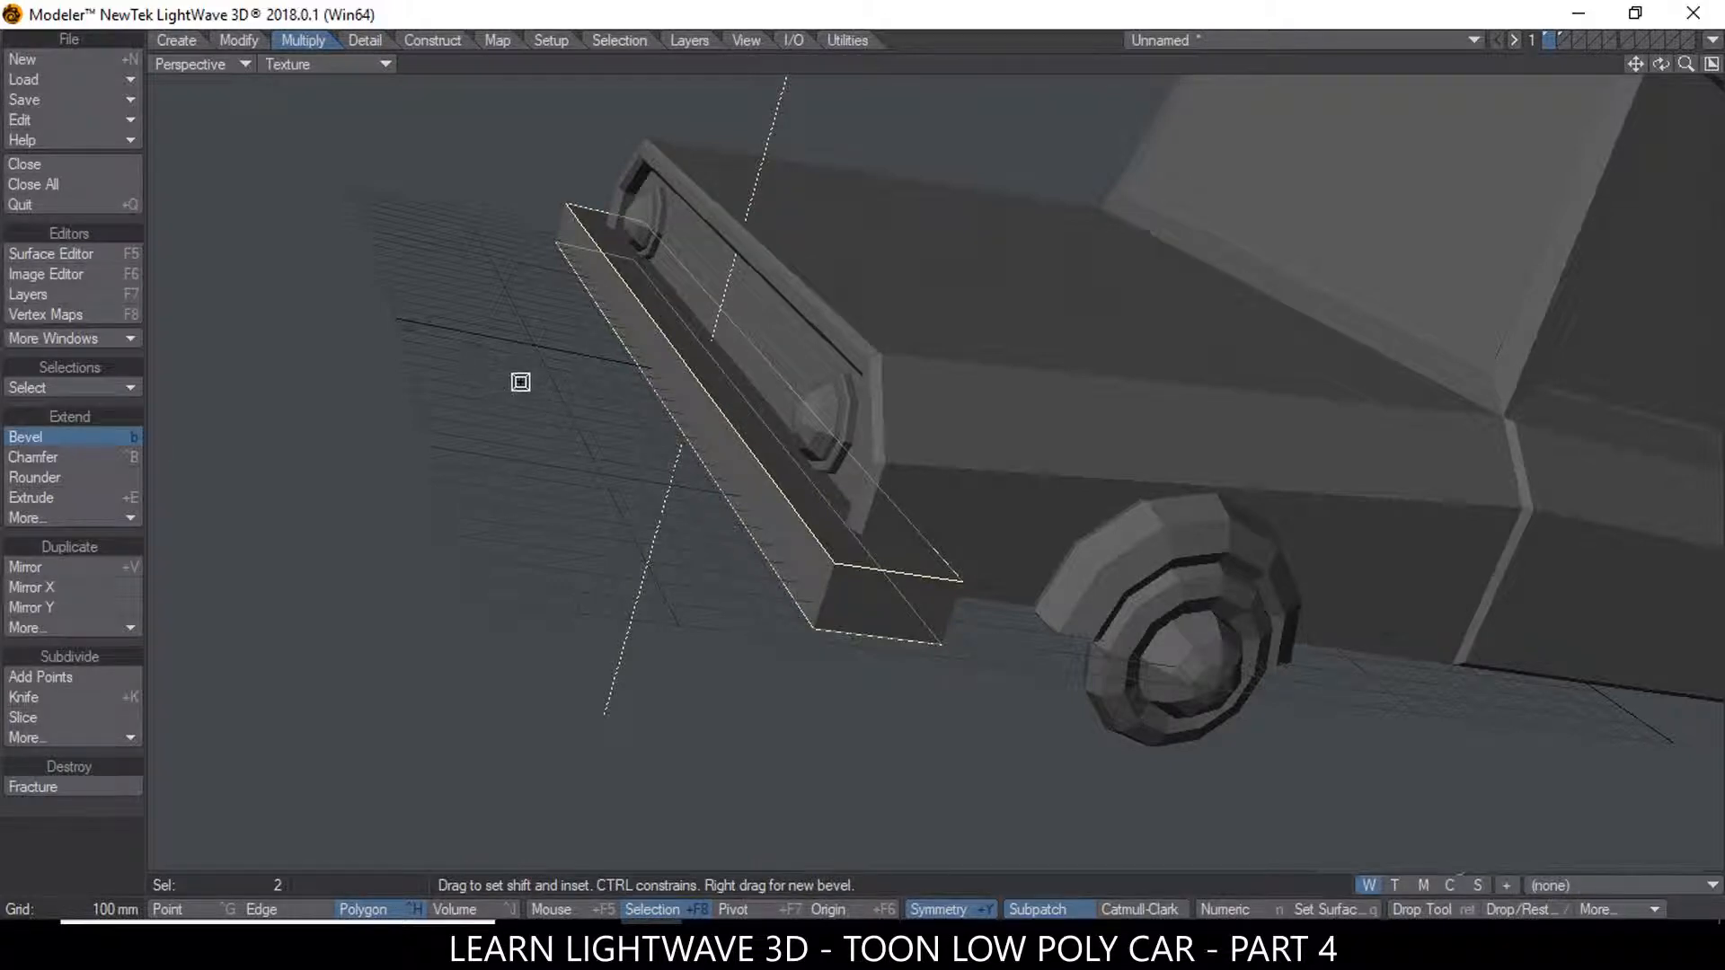
key("n")
left_click_drag(516, 215, 402, 170)
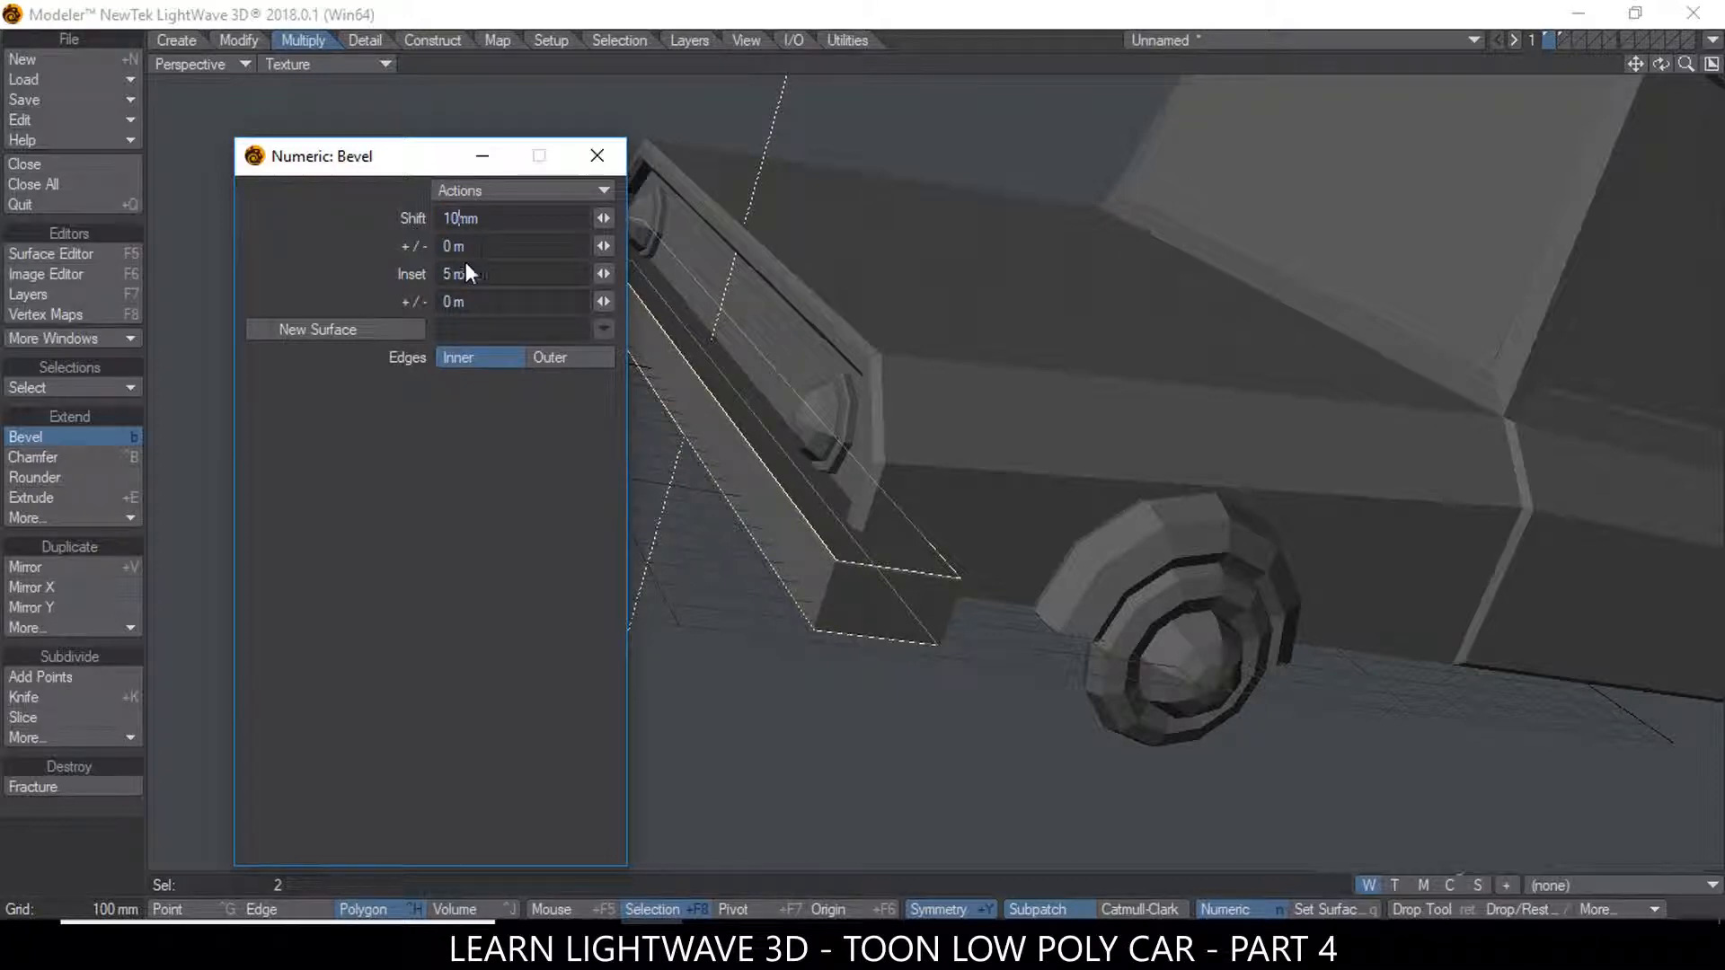
left_click_drag(454, 274, 427, 284)
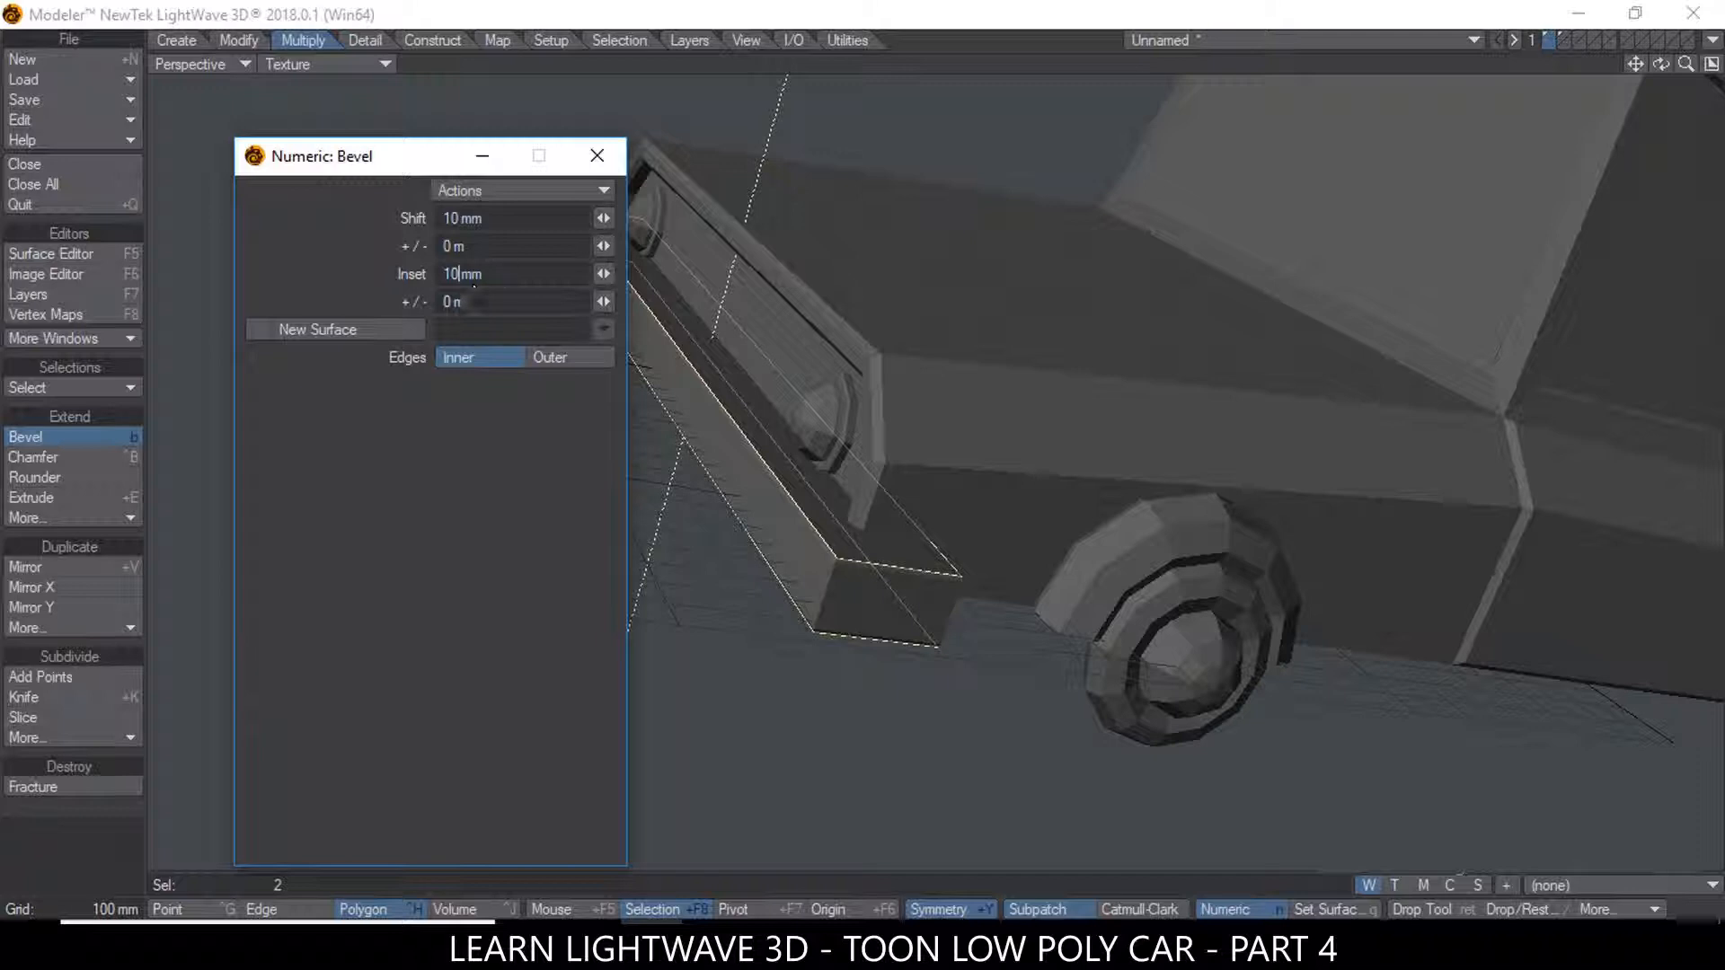
key("Return")
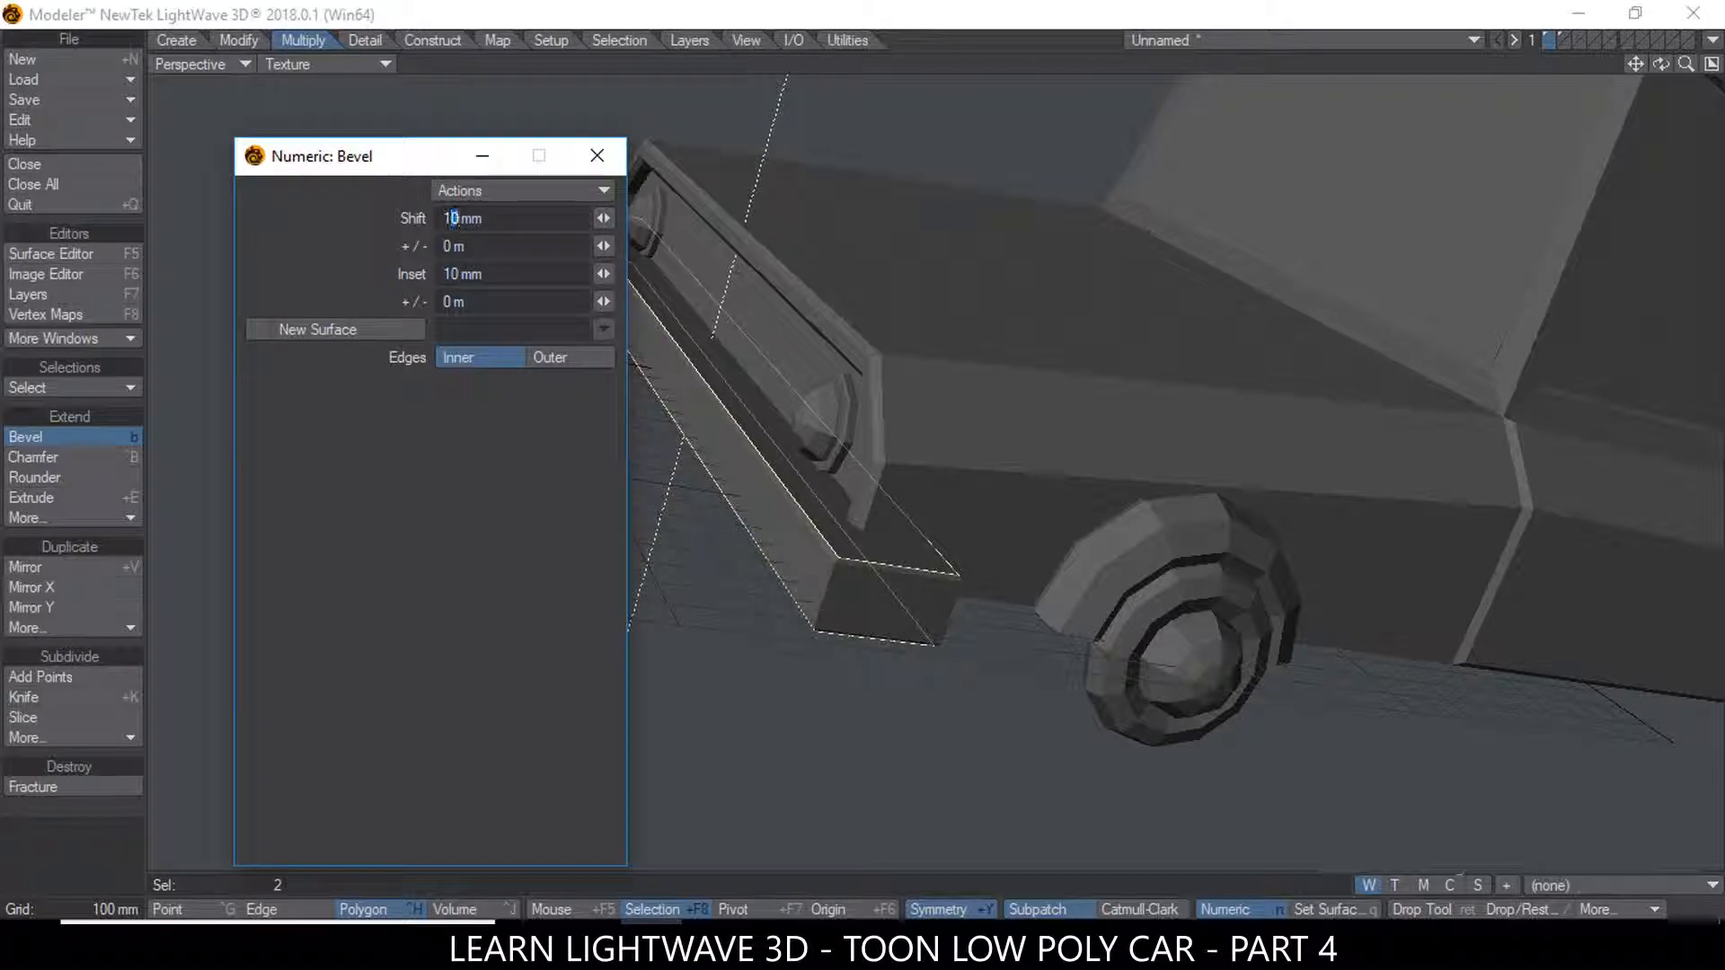
key("Return")
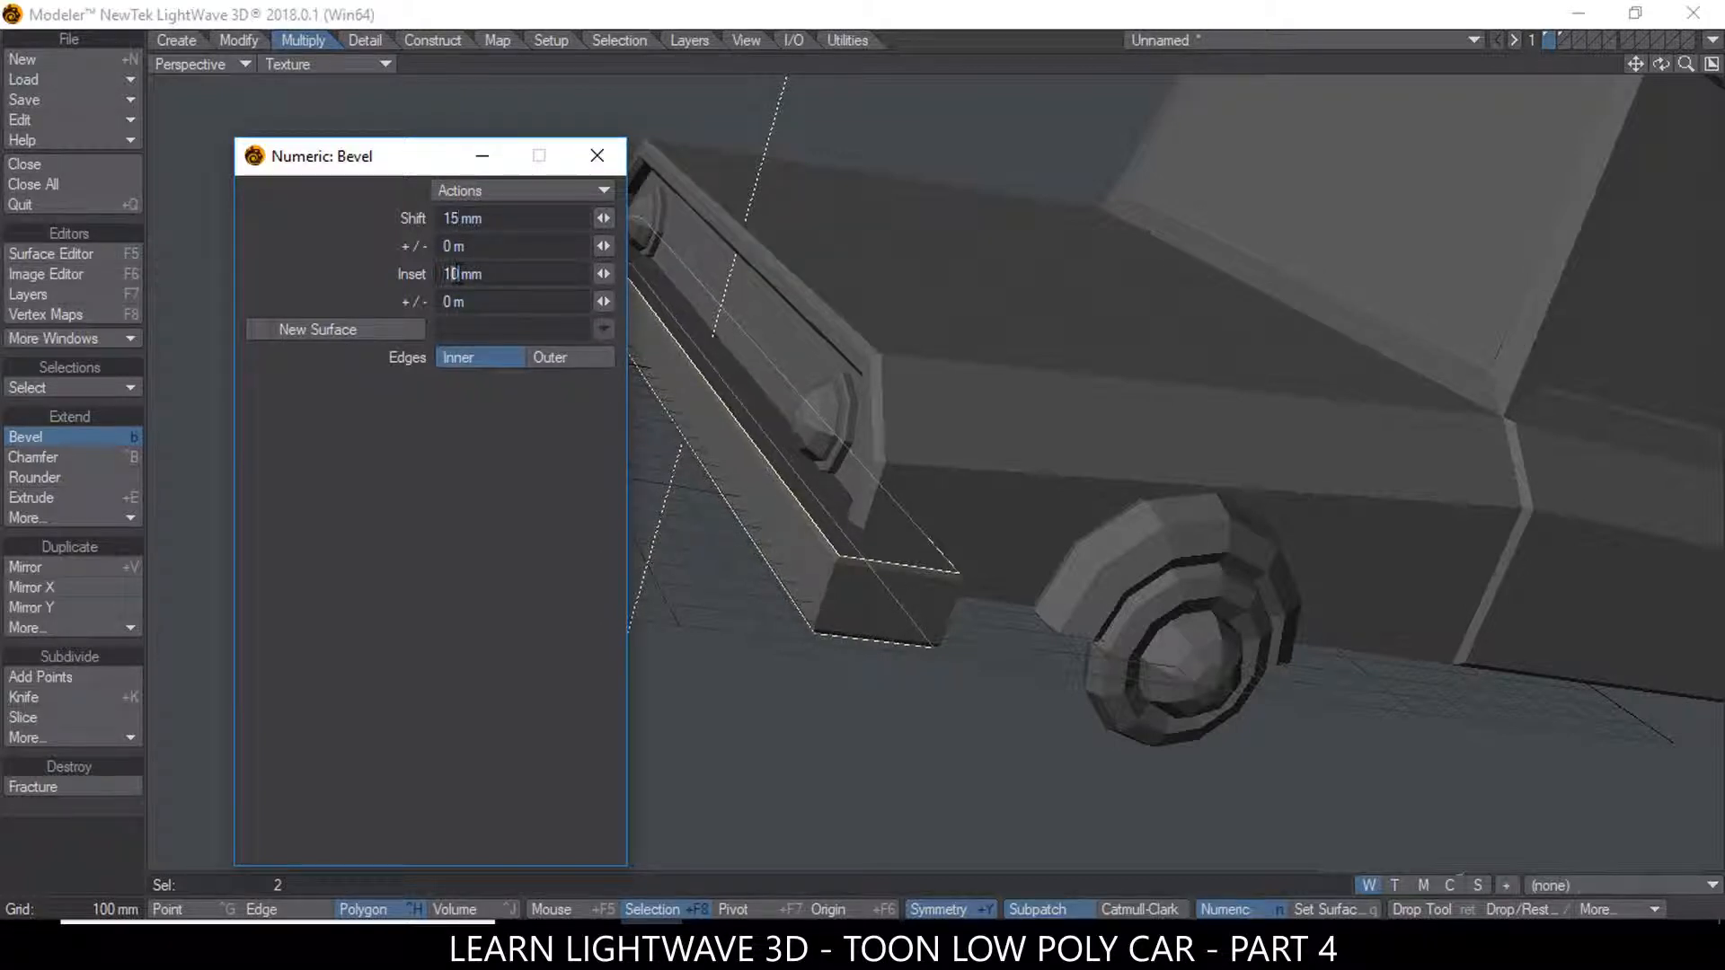
left_click(500, 219)
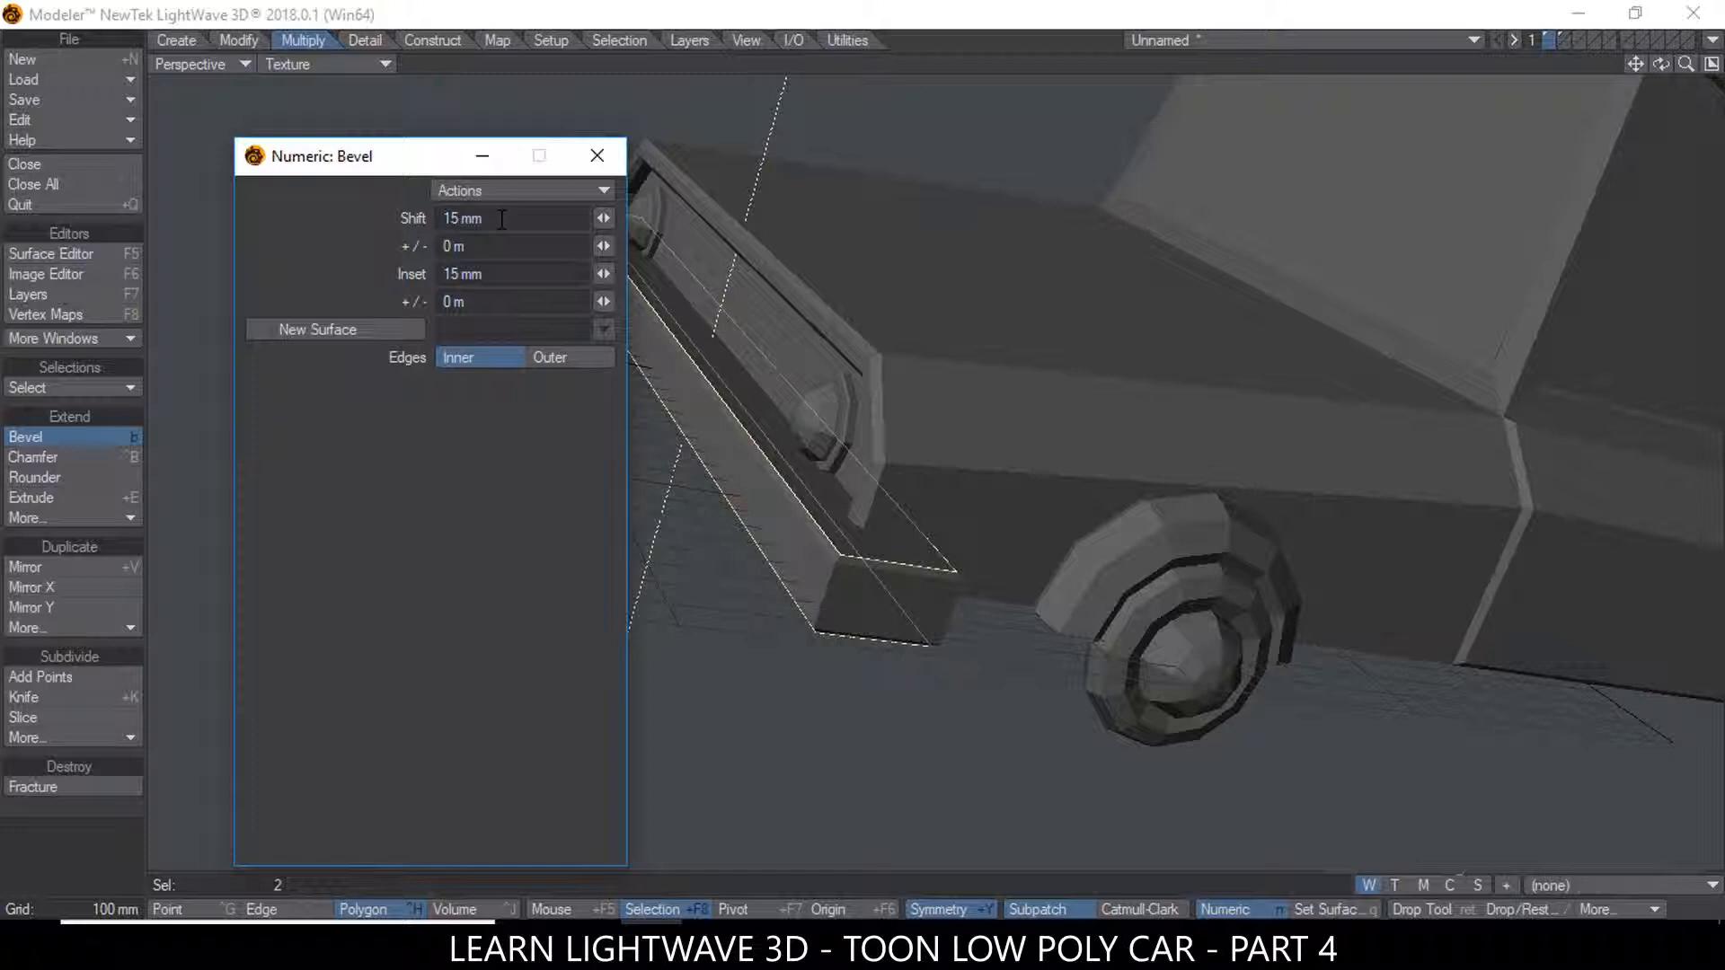
key("Return")
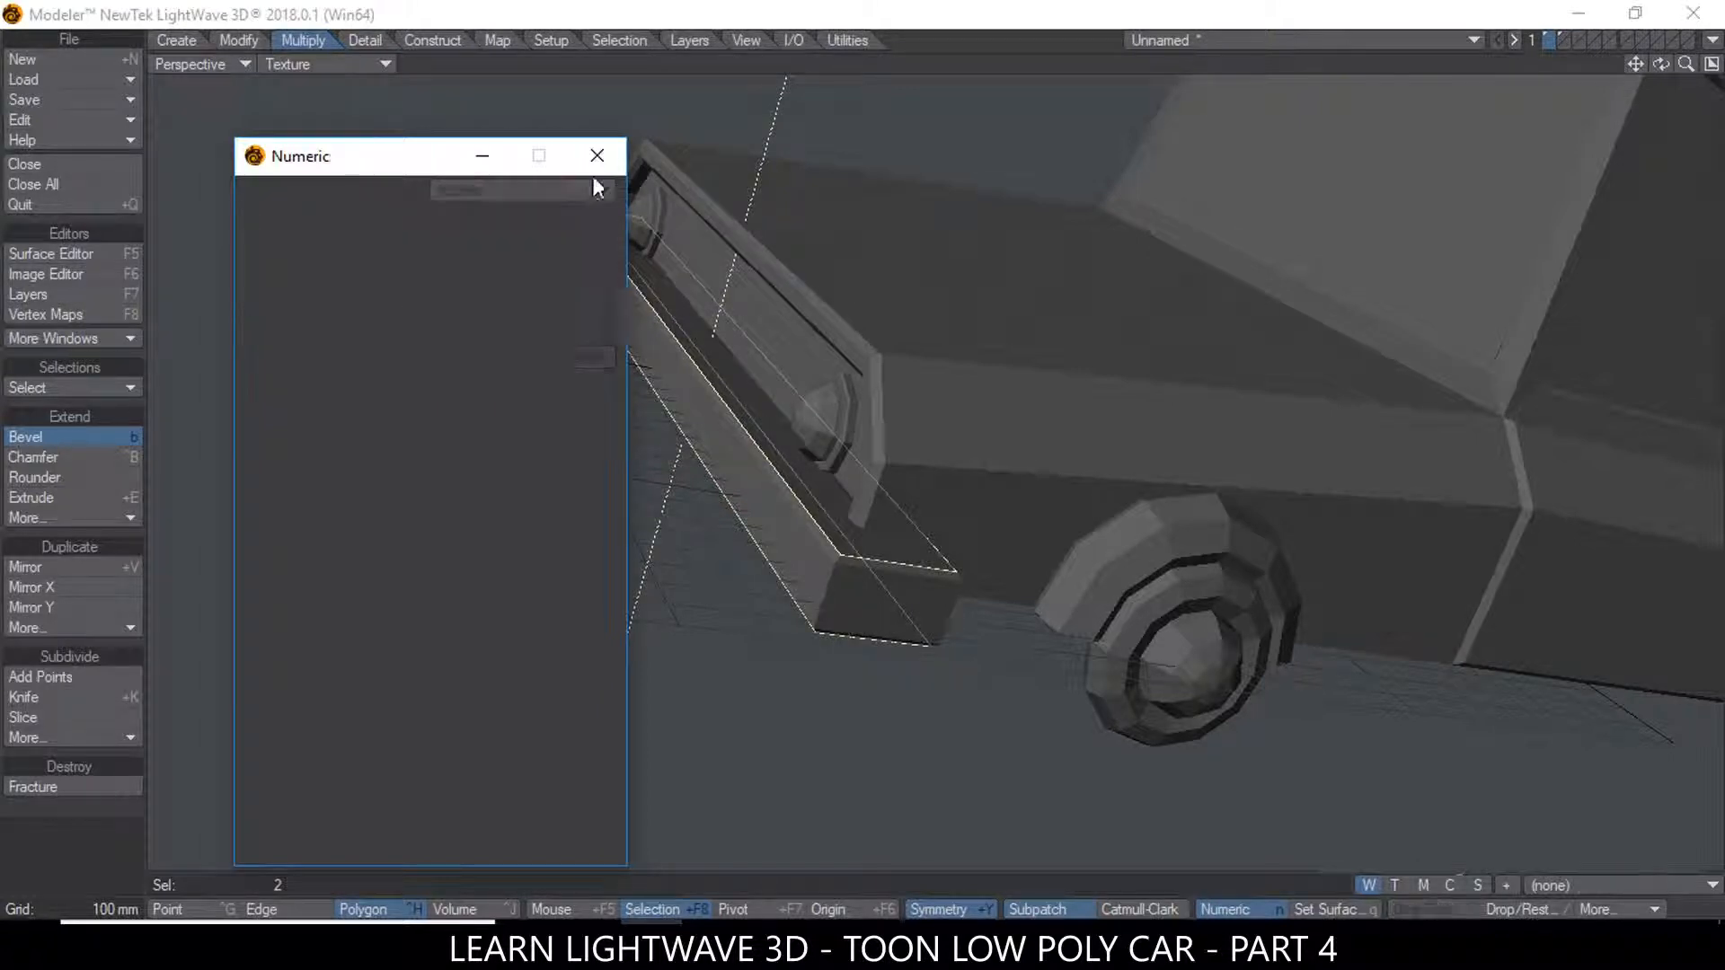
left_click(594, 159)
left_click_drag(893, 476, 1105, 465, "ctrl+alt")
left_click(272, 881)
Select the bumper's top face with its surrounding bevel polygons, lower them 65 mm on Y, and clear the selection
scroll(1105, 466, "up", 3)
left_click(955, 492)
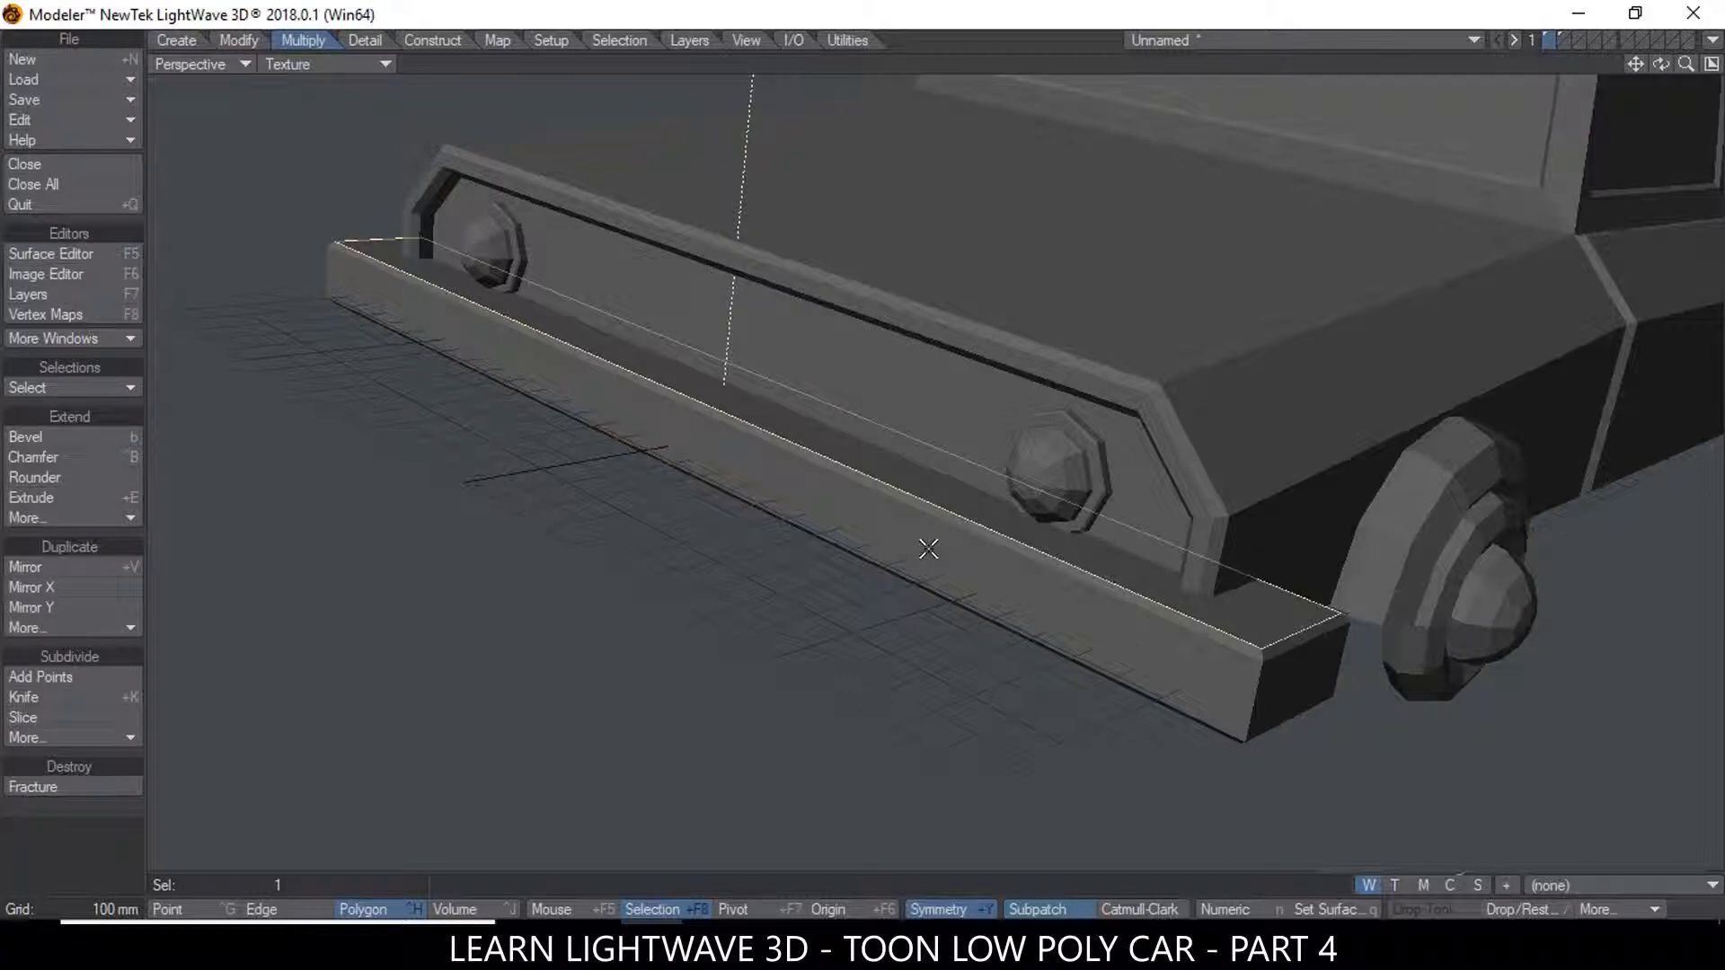
key("shift+]")
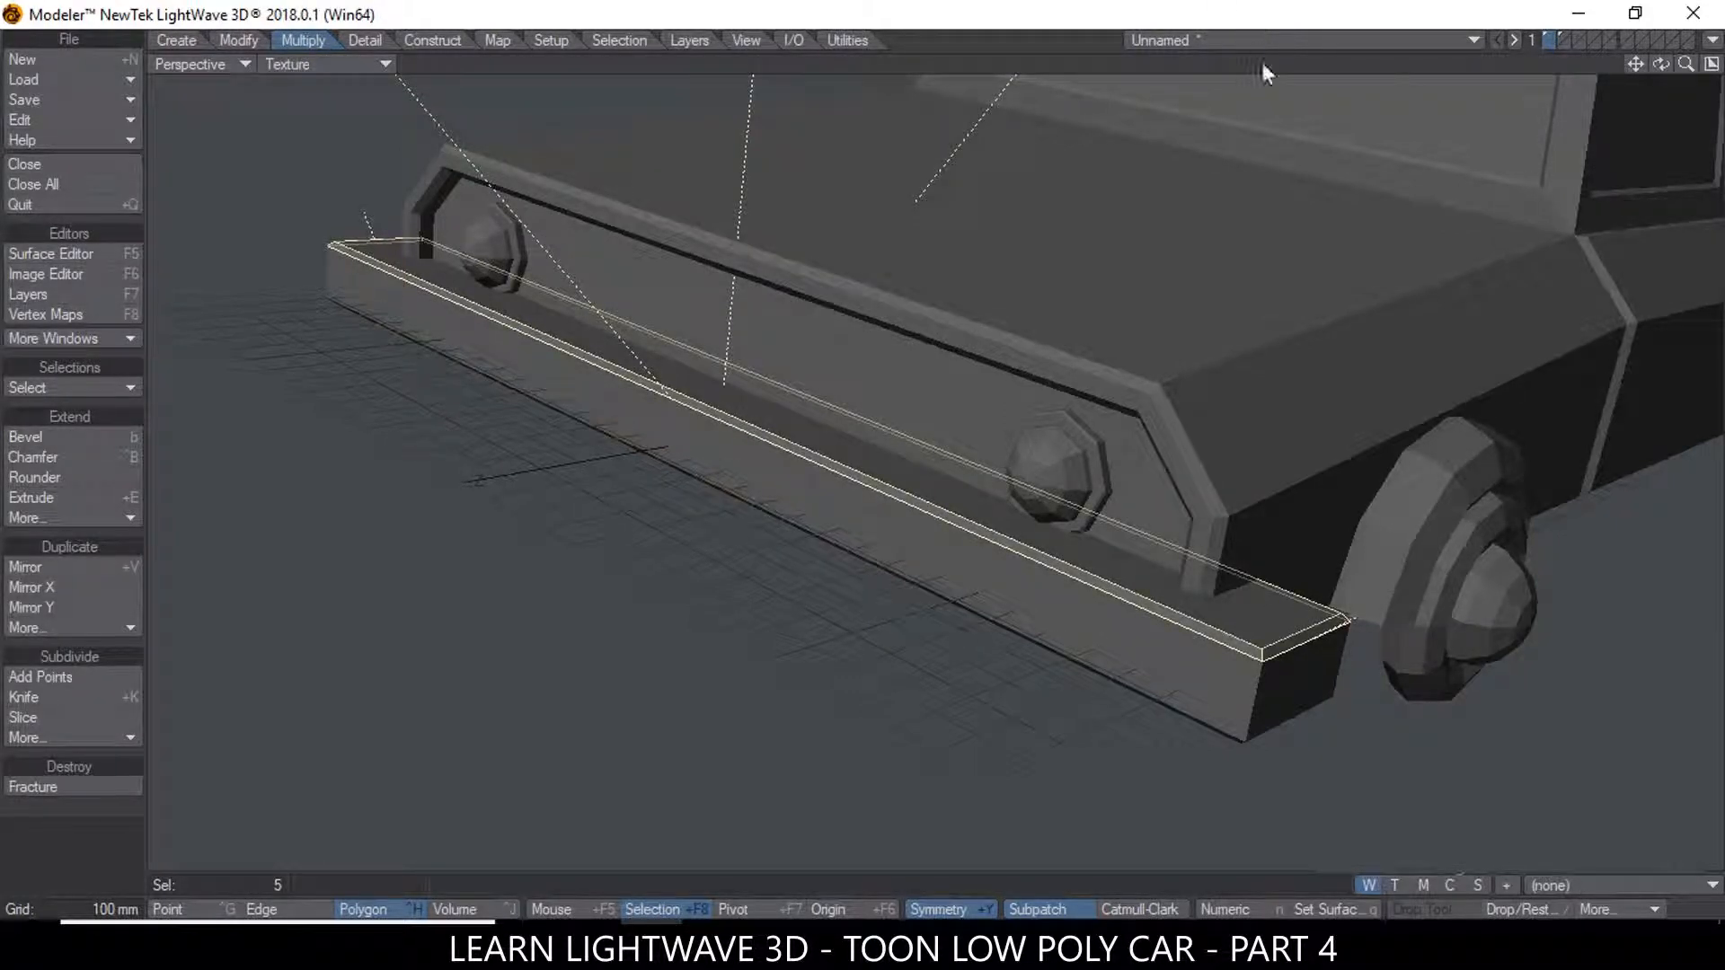
left_click(1709, 64)
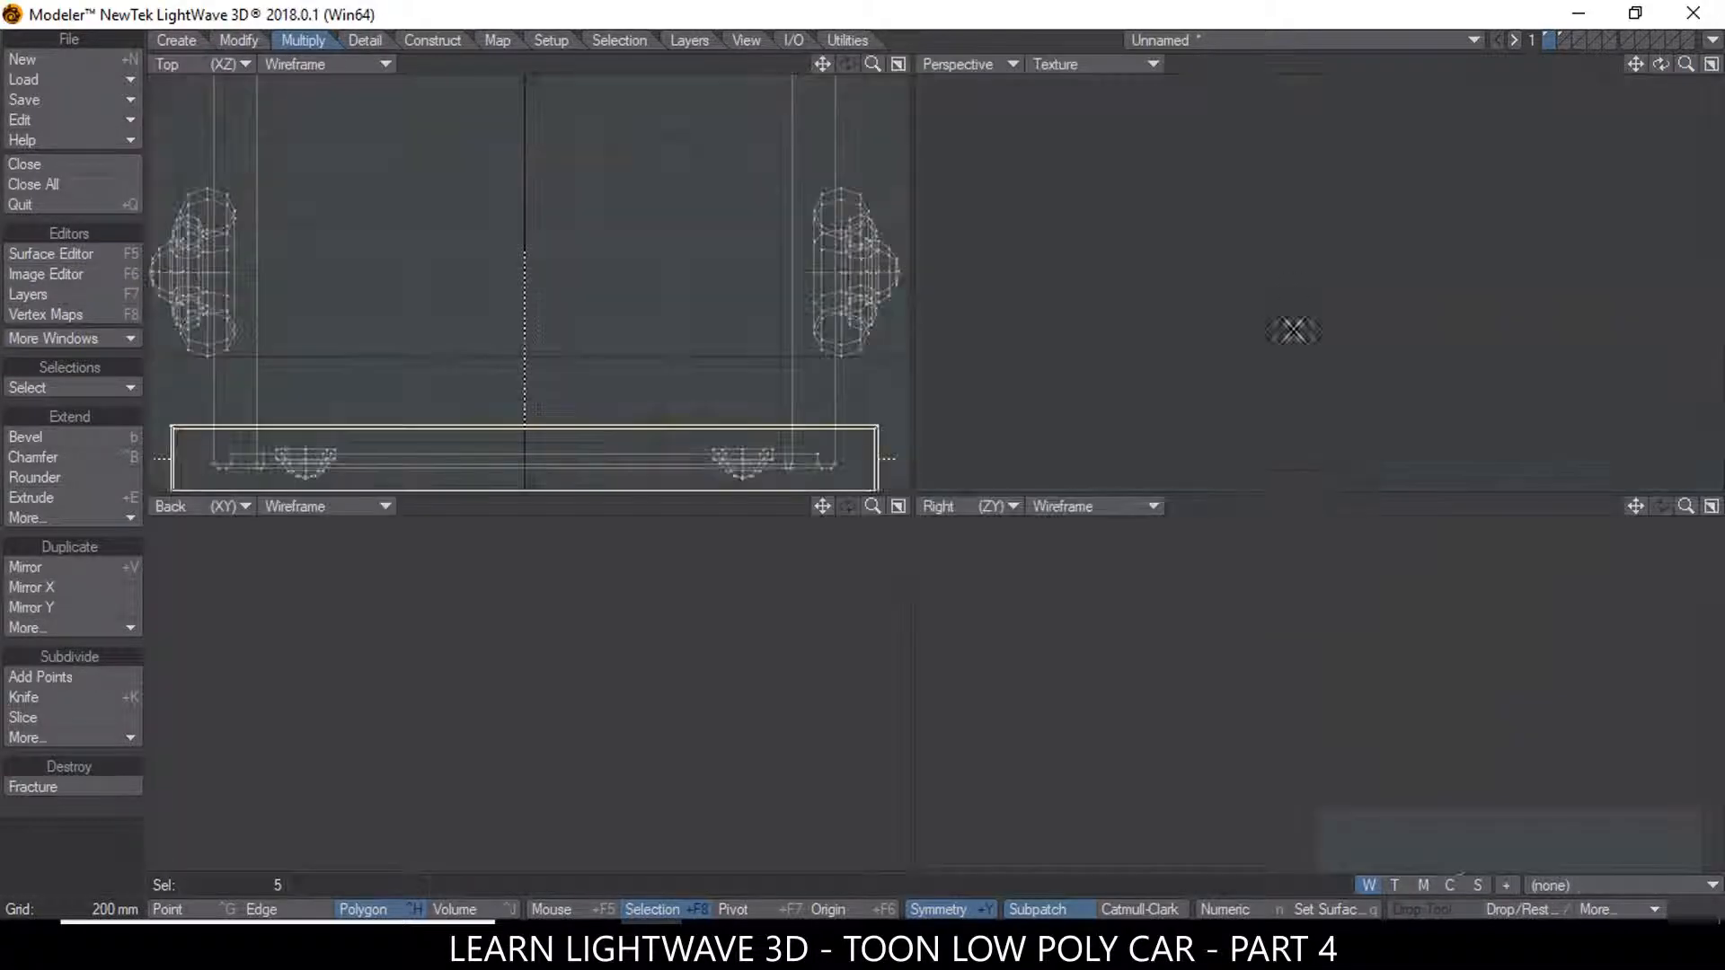
key("shift+a")
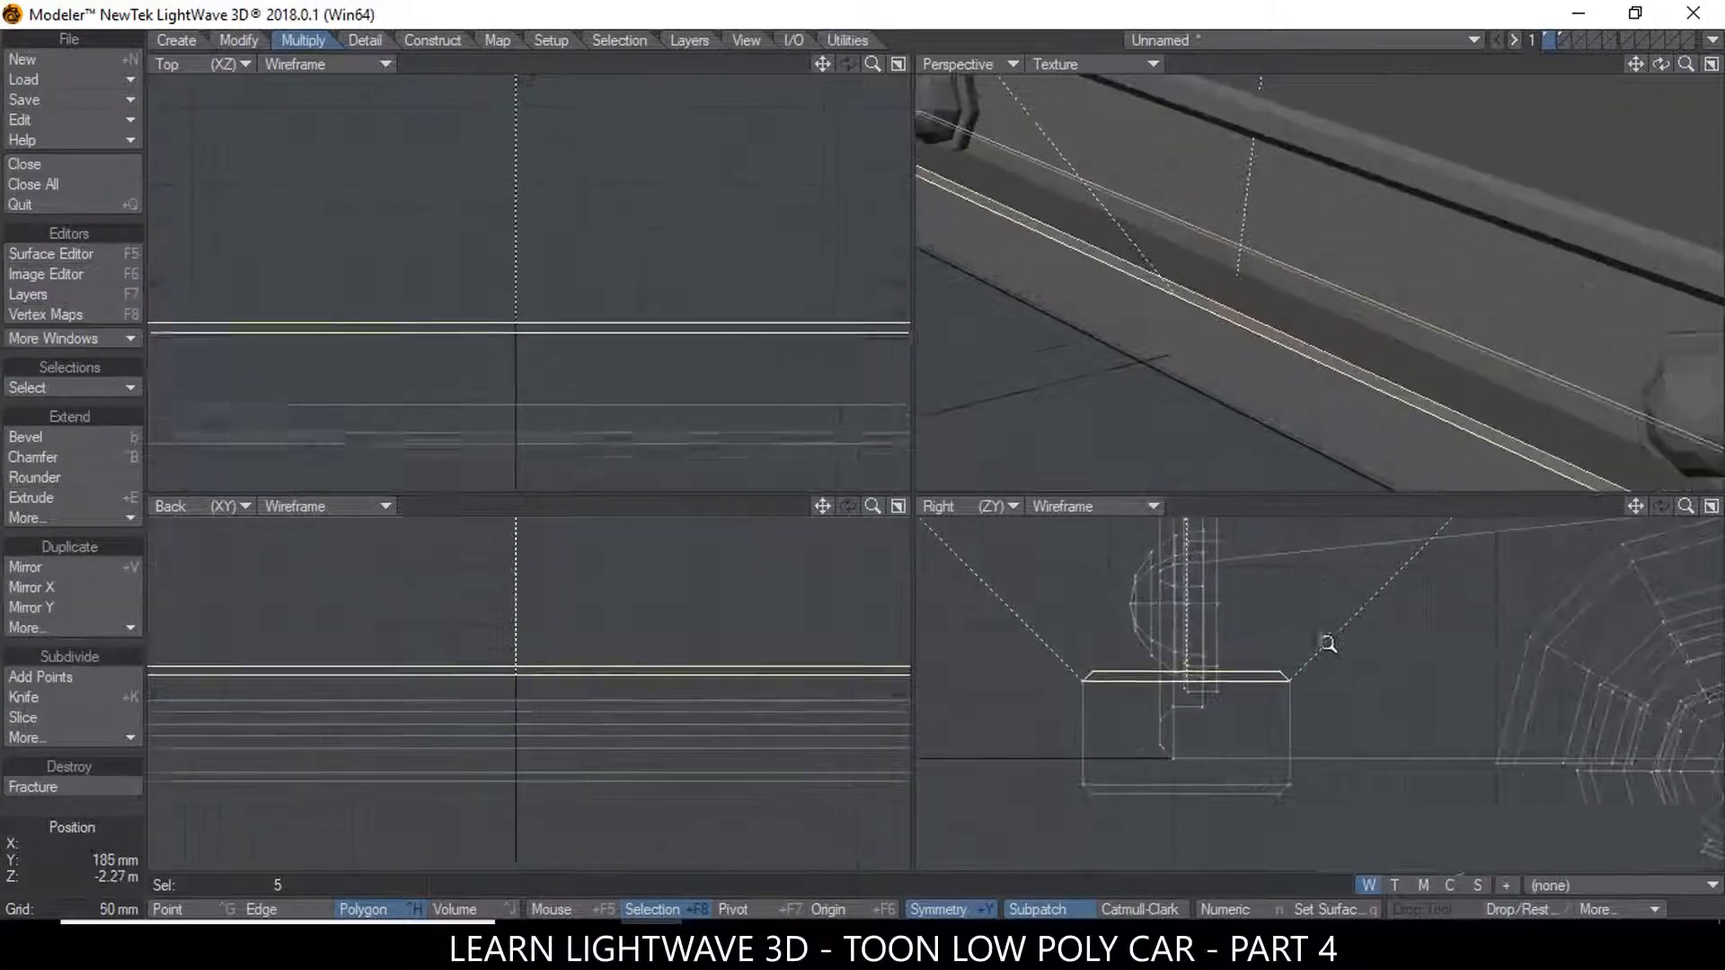
key("t")
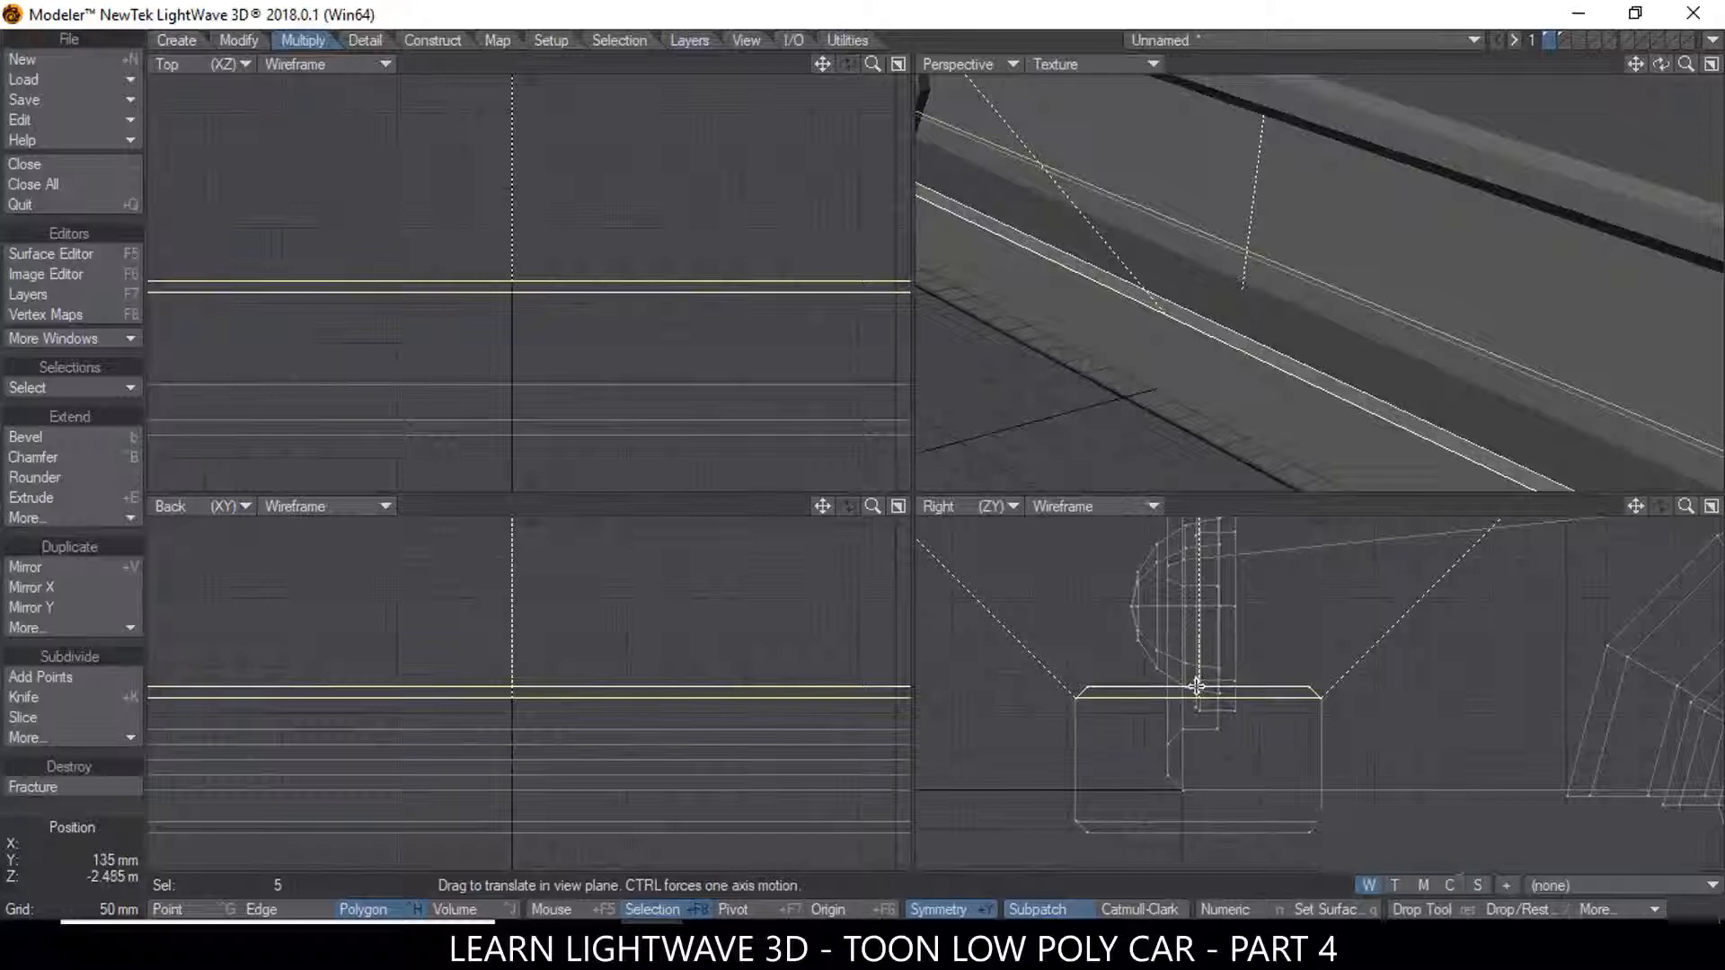
left_click_drag(1194, 694, 1197, 744)
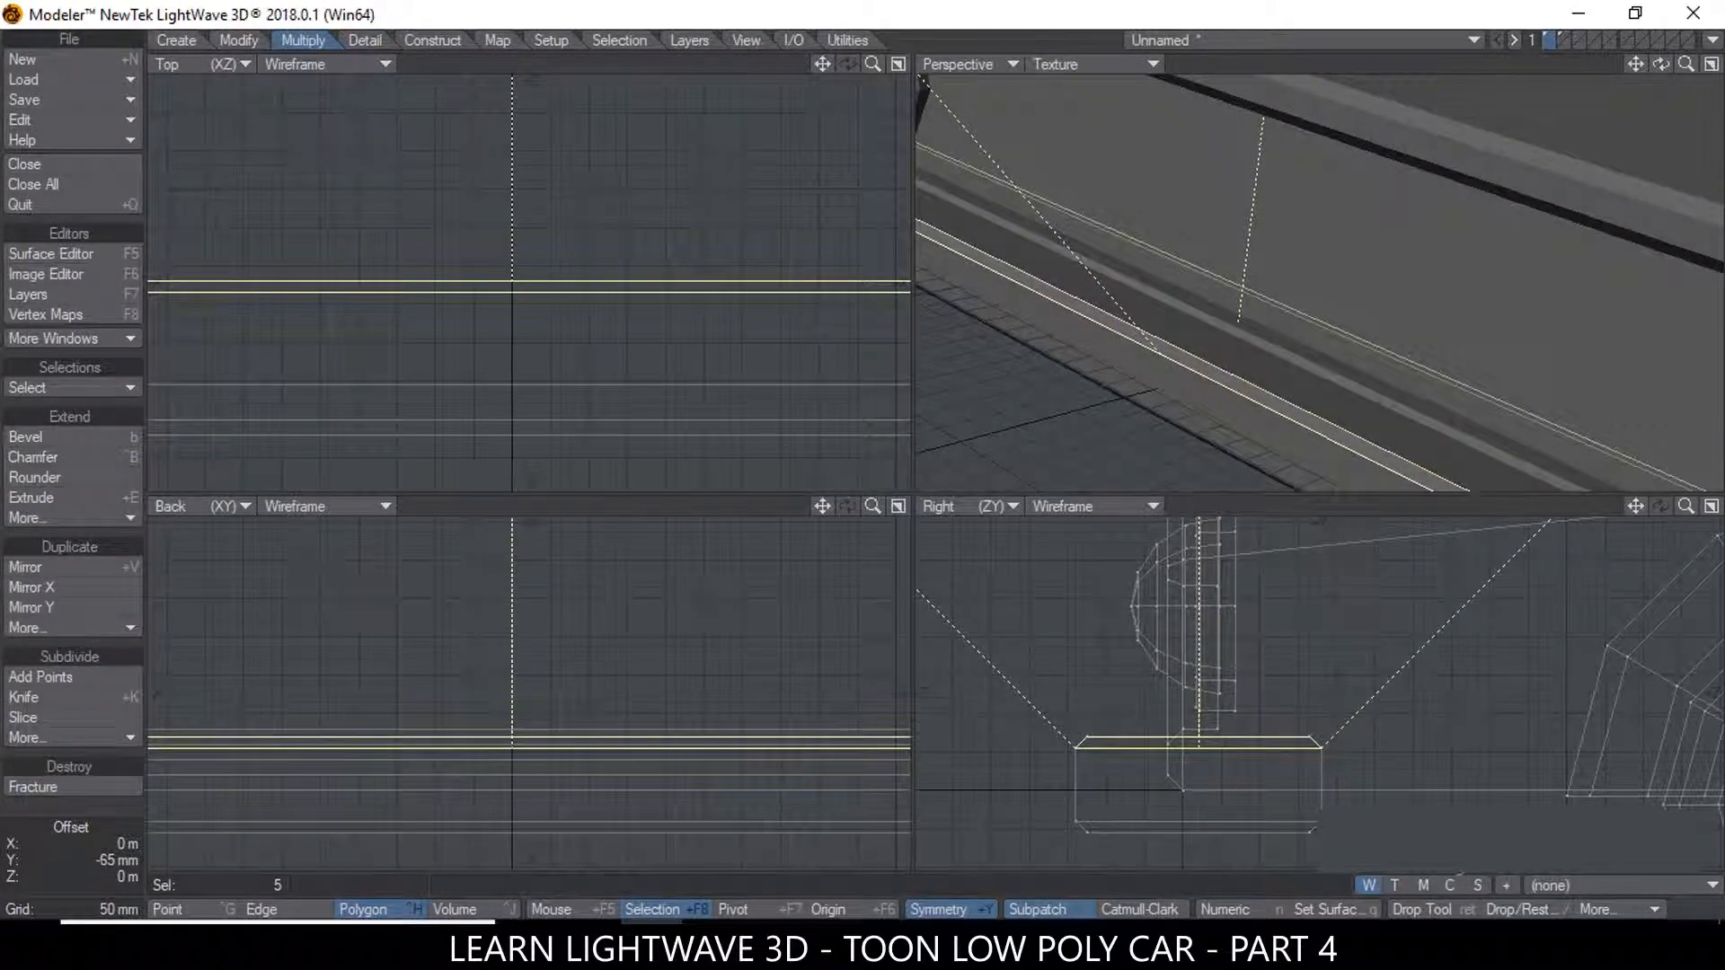
scroll(1438, 255, "down", 5)
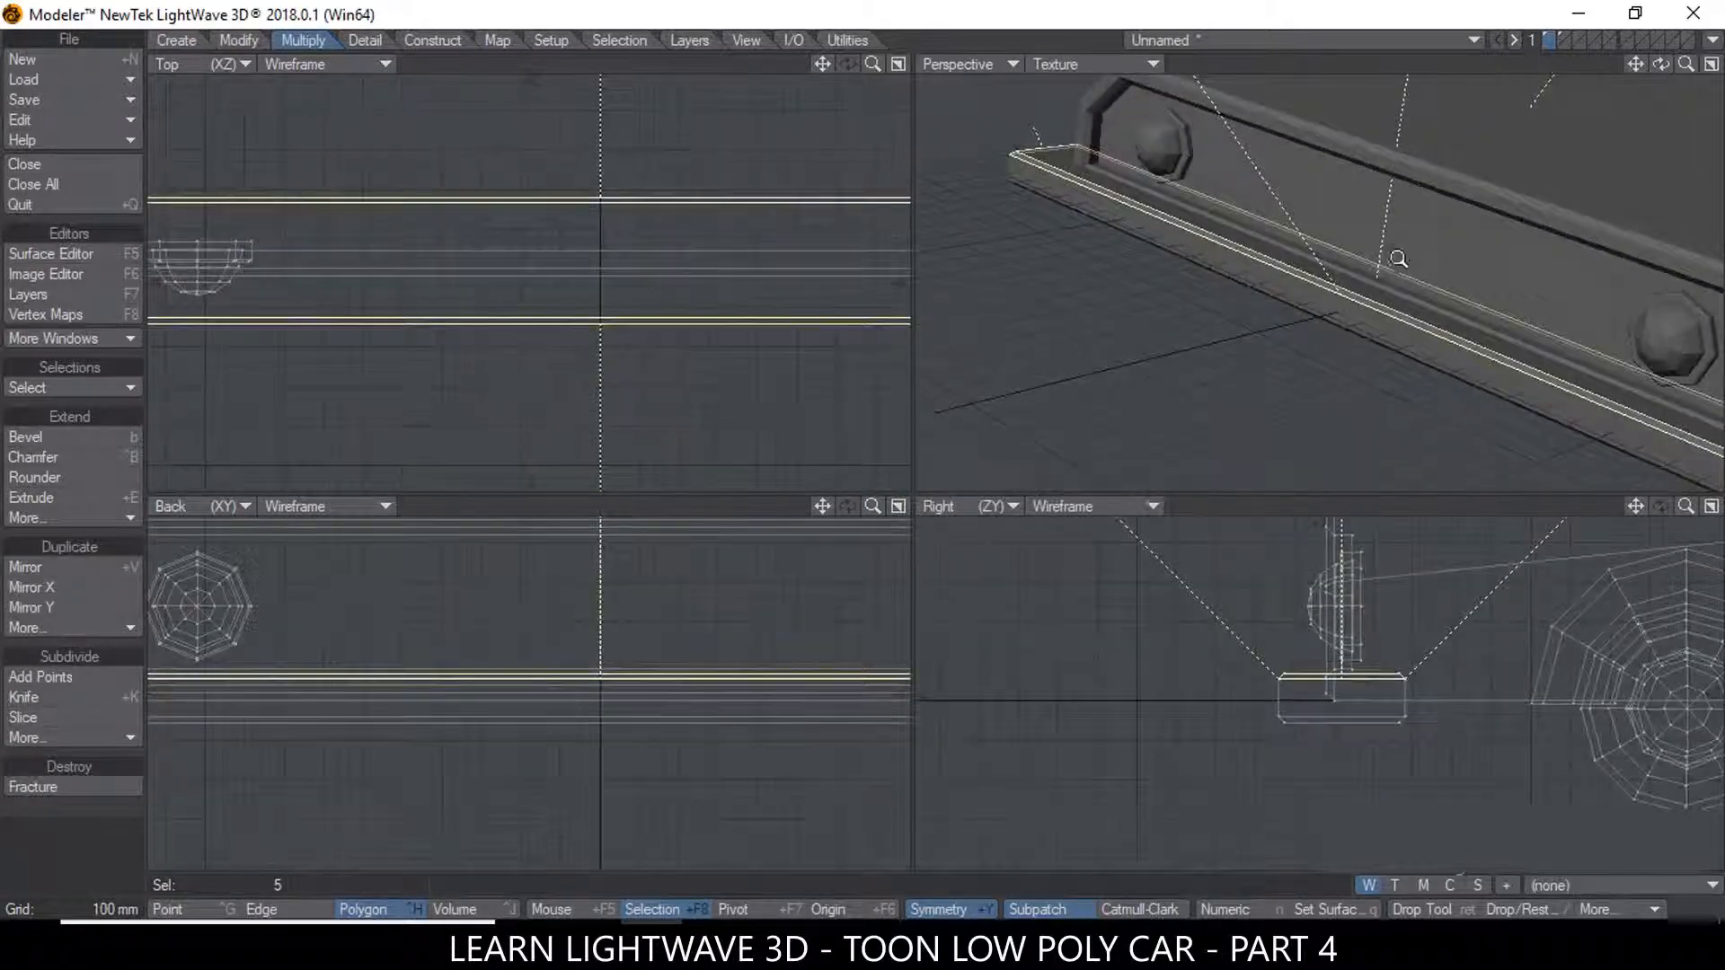
scroll(1431, 257, "up", 1)
left_click(281, 881)
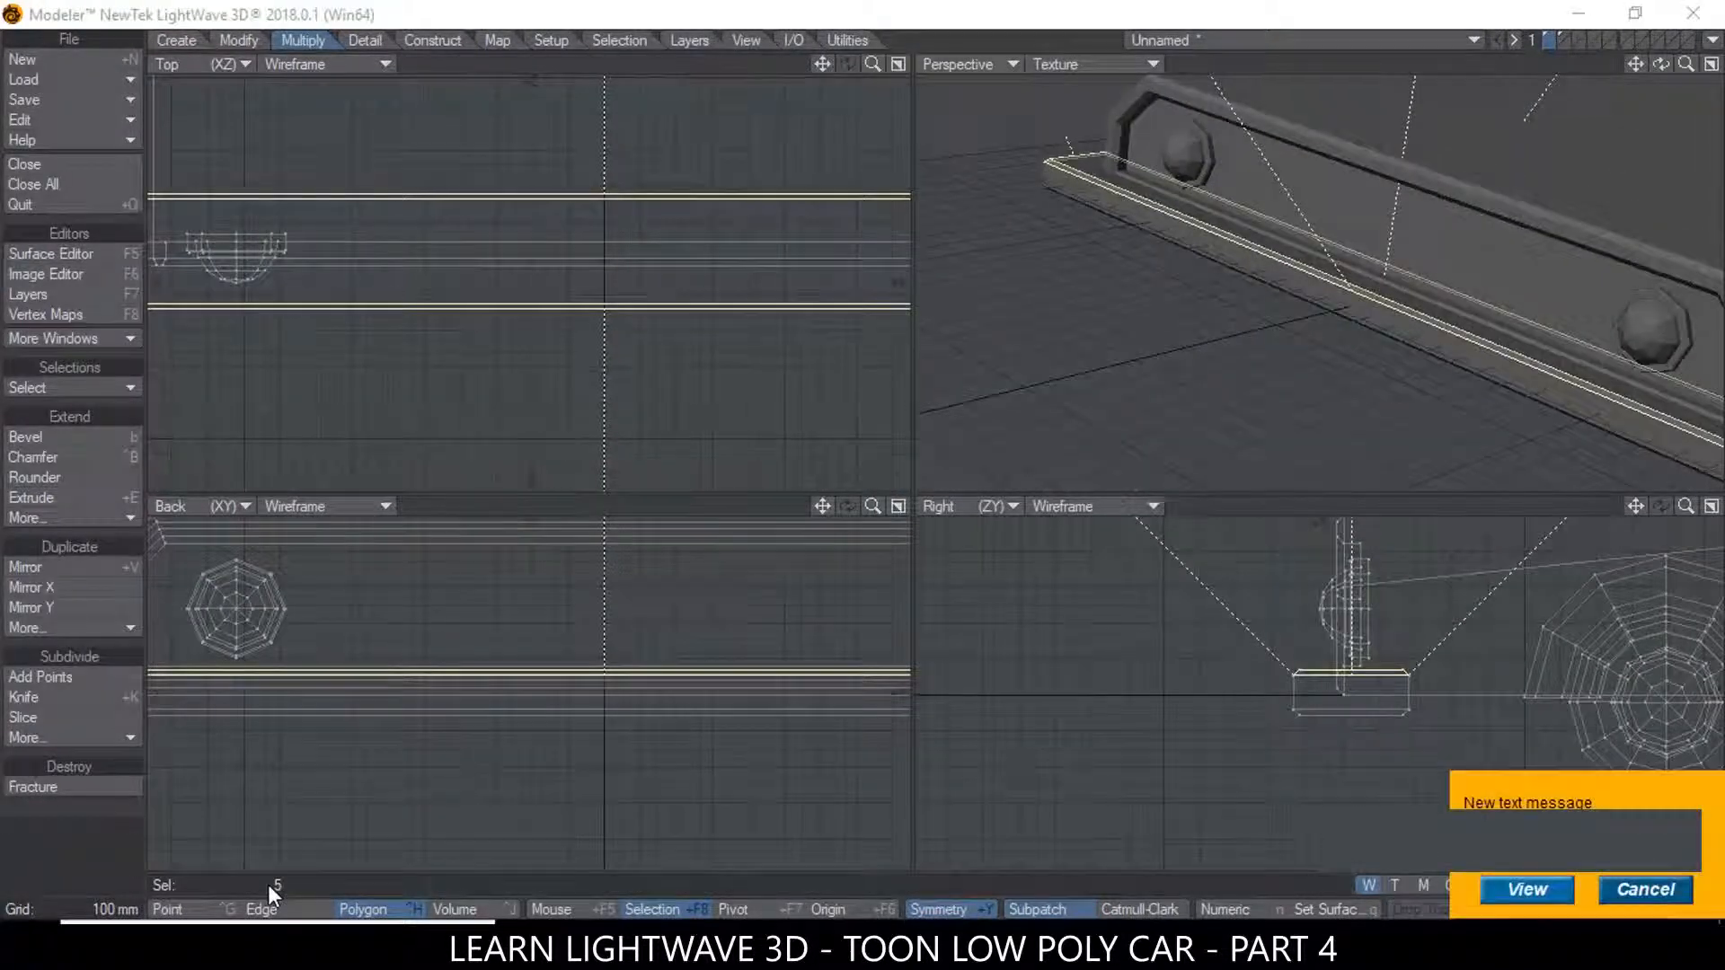
left_click(268, 884)
Select the whole connected bumper, move it slightly back toward the car body in the side view, and deselect it
scroll(1468, 254, "down", 4)
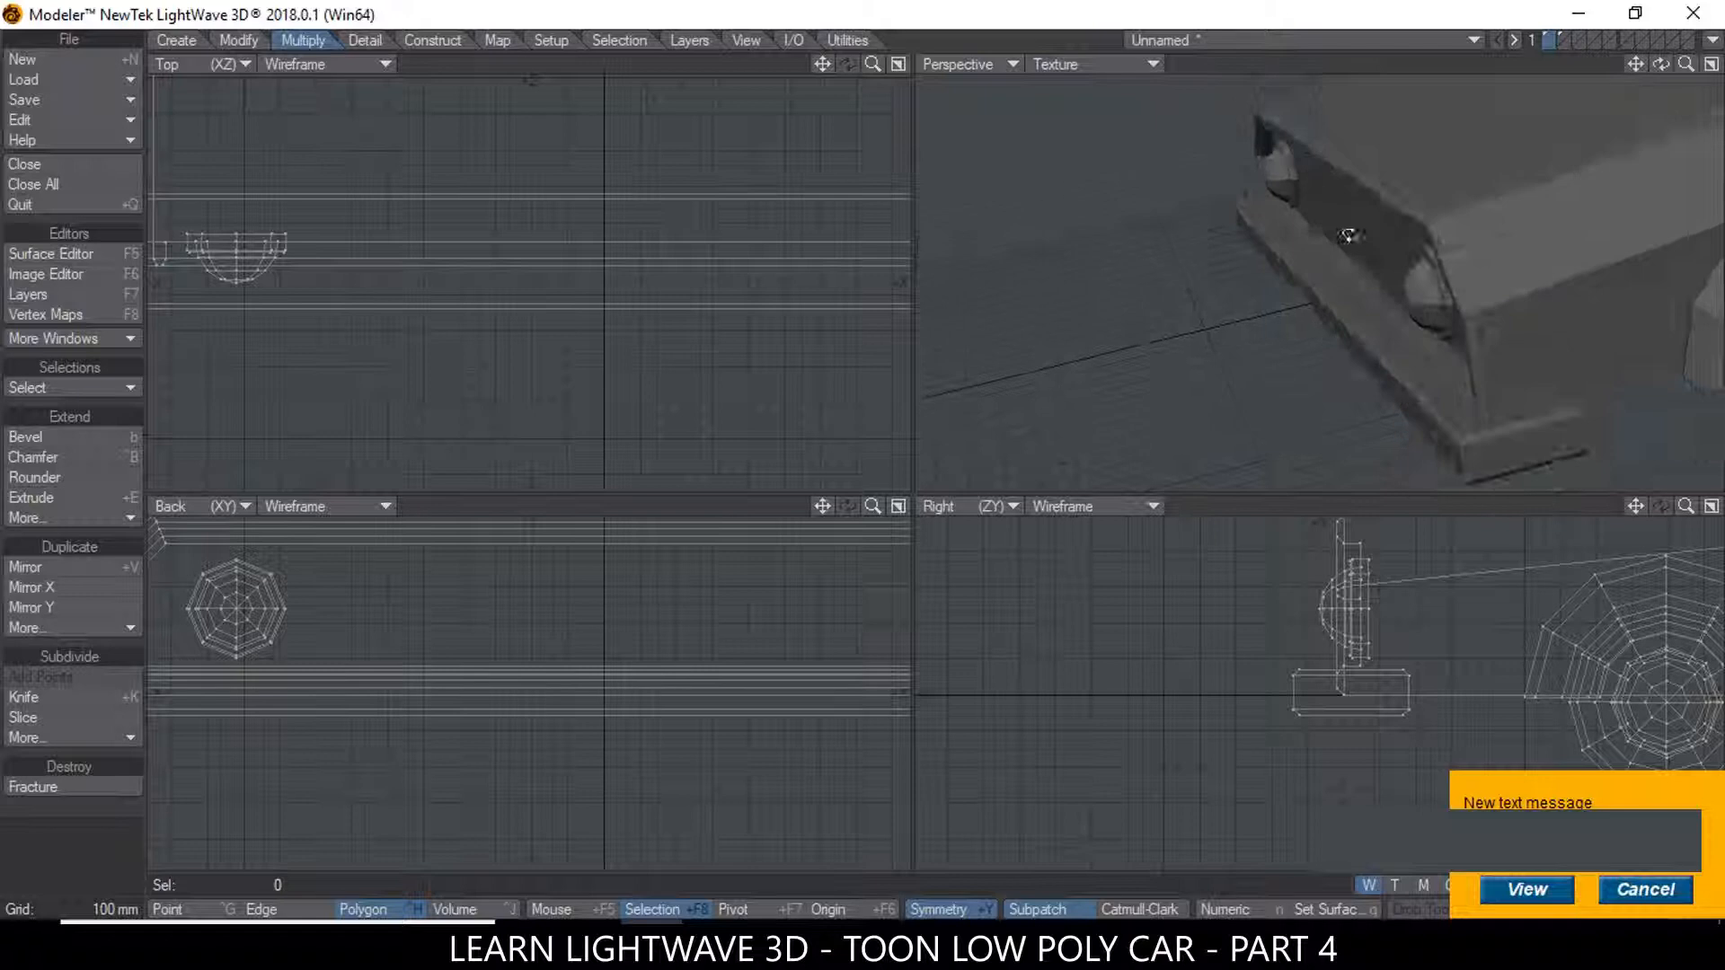
left_click_drag(1471, 251, 1286, 174, "ctrl+alt")
mouse_move(1362, 247)
left_mouse_down("ctrl+alt")
mouse_move(1384, 244)
mouse_move(1368, 241)
left_mouse_up("ctrl+alt")
left_click(1344, 233)
key("bracketright")
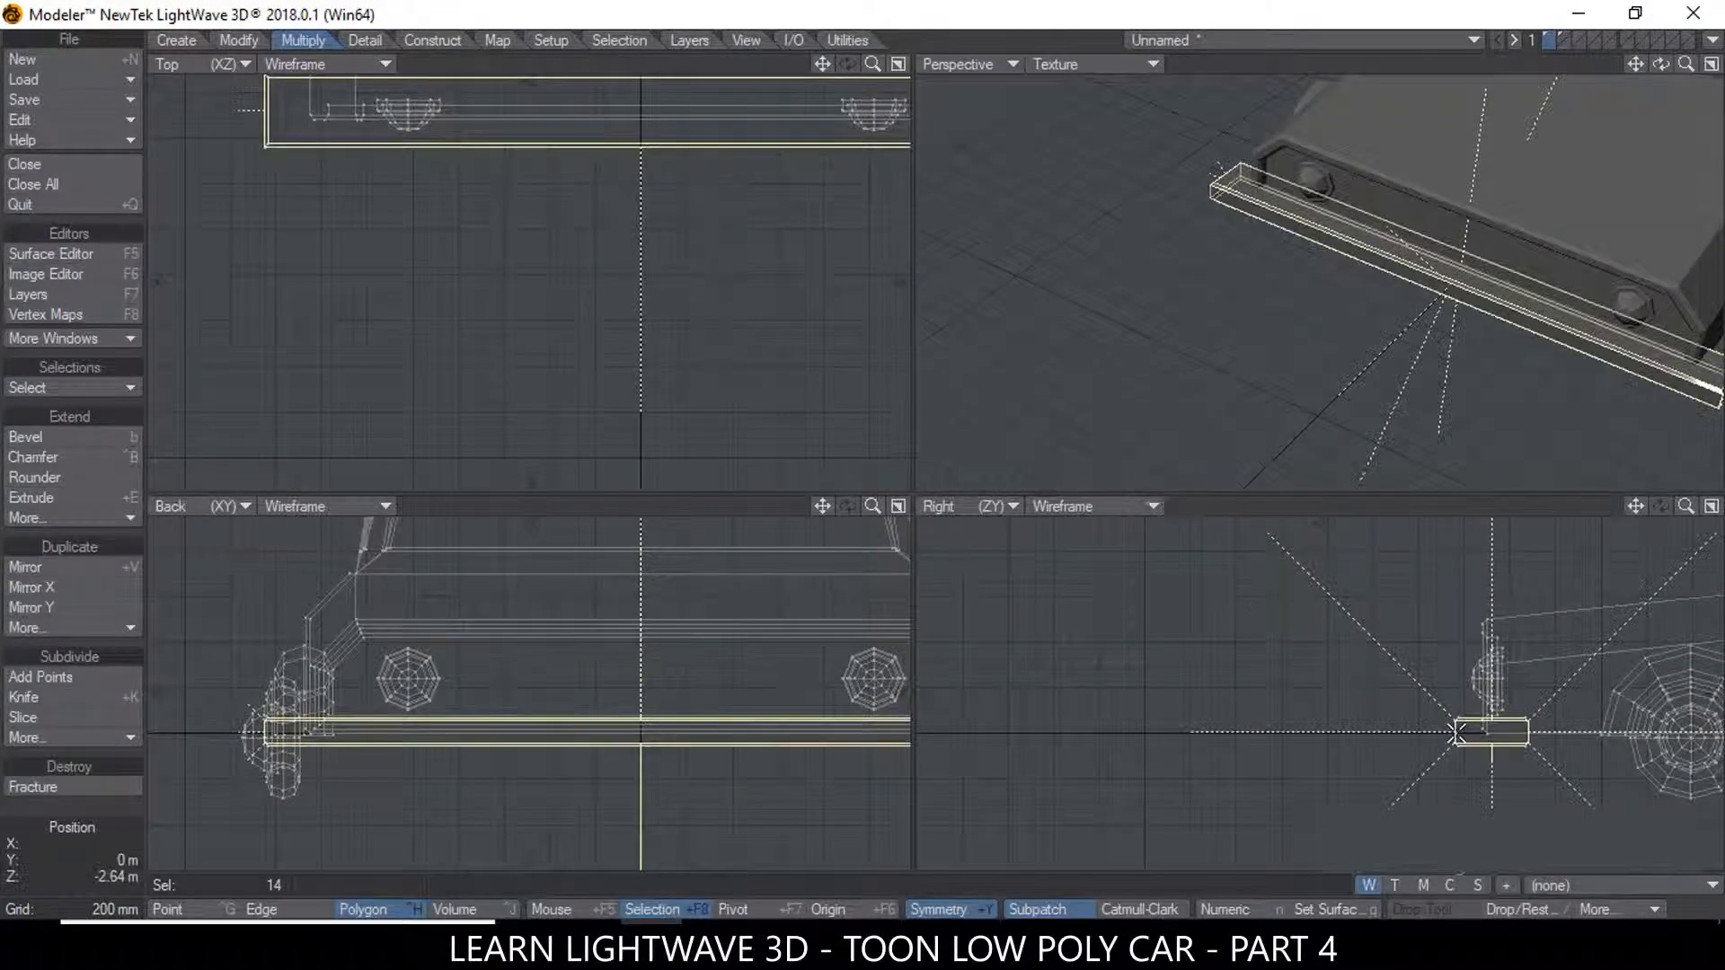
key("t")
left_click_drag(1476, 733, 1490, 733)
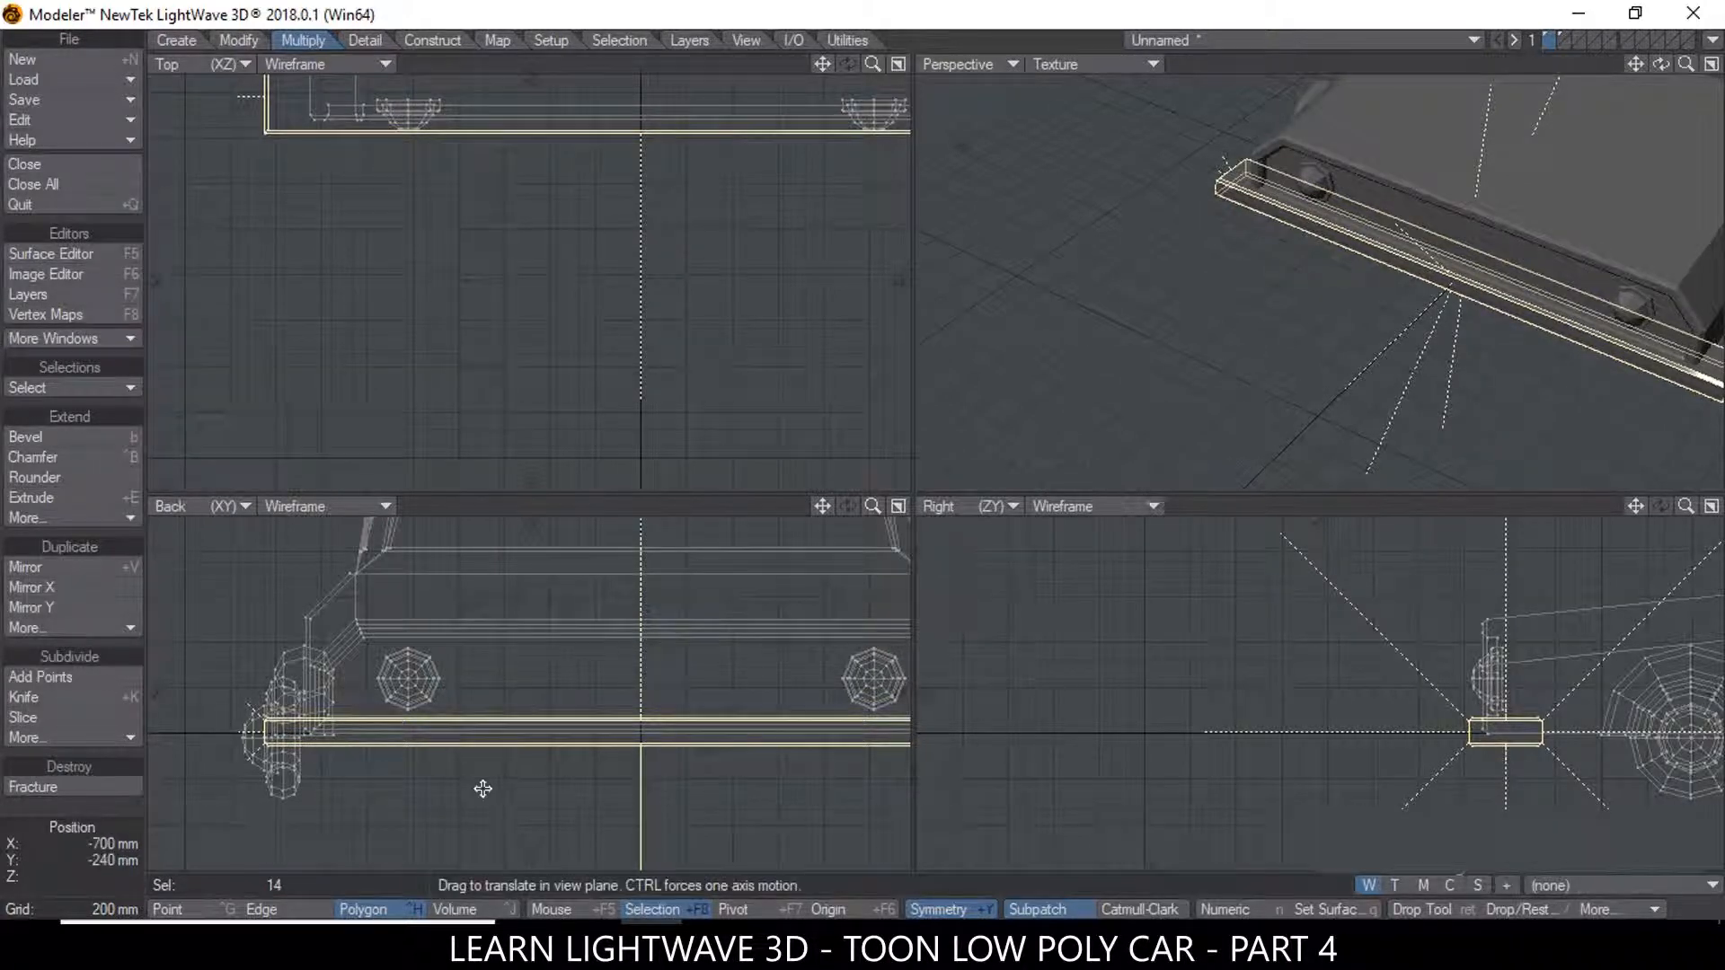
left_click(246, 887)
Draw a narrow upright box taller than the bumper in the back view and move it to X 1.2 m, near the outer headlight
left_click_drag(1416, 232, 1298, 292, "alt")
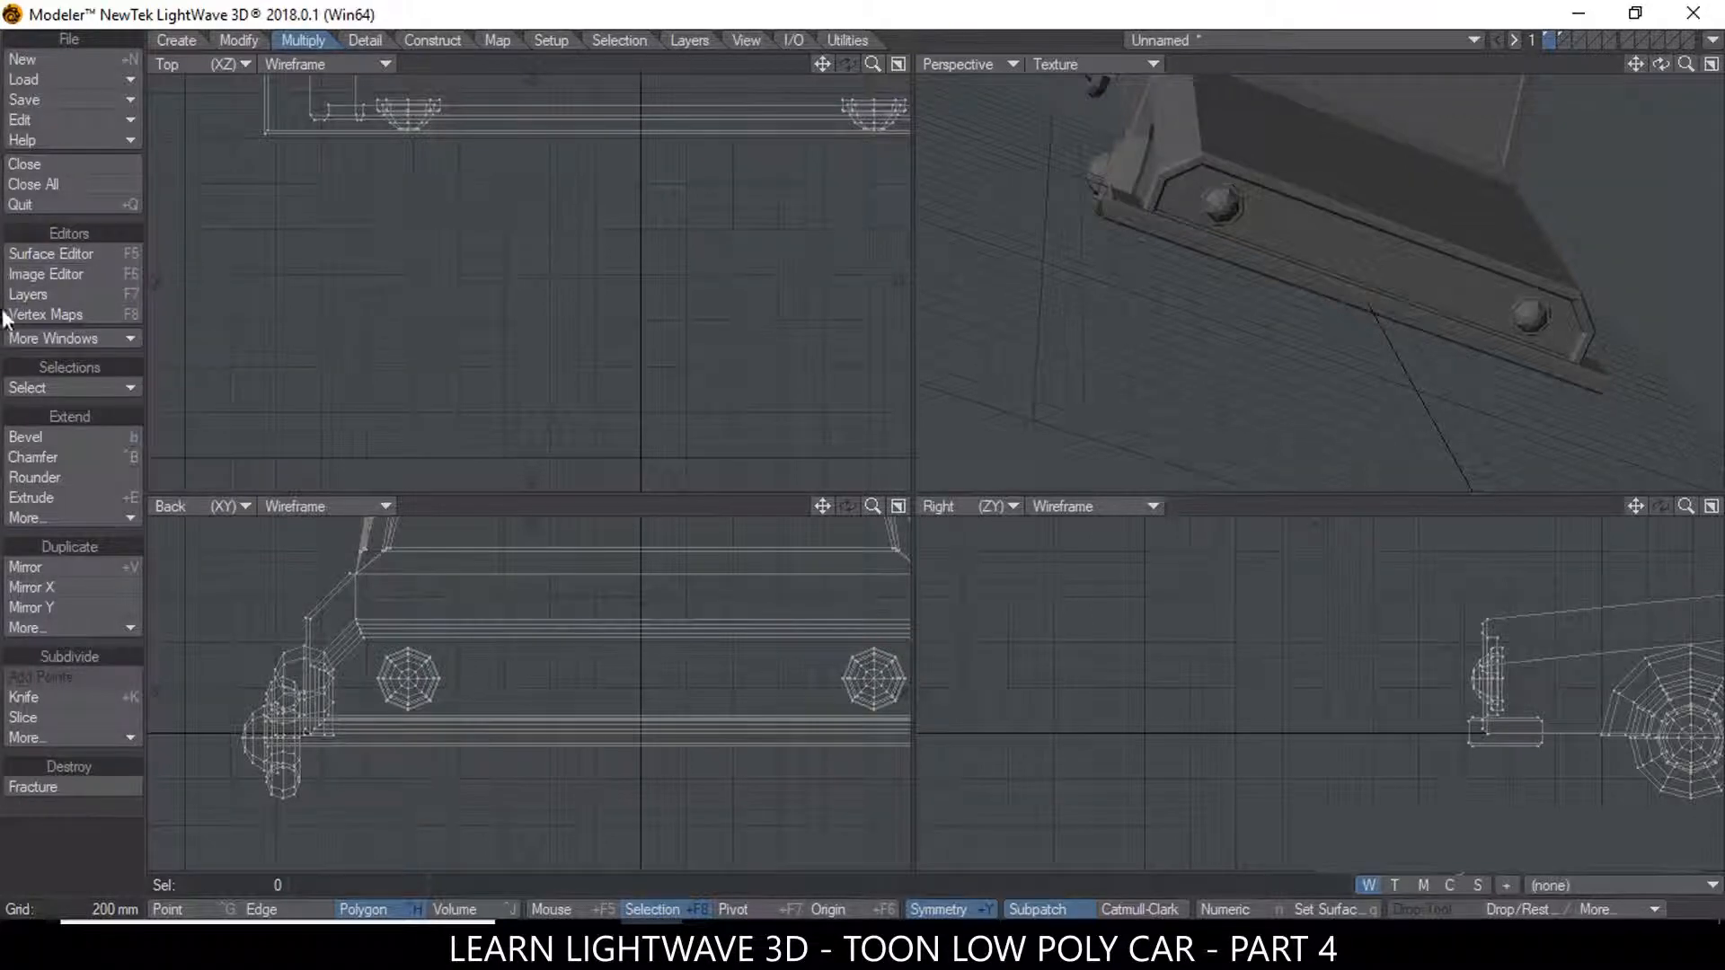
left_click(181, 40)
left_click(18, 436)
scroll(351, 713, "up", 3)
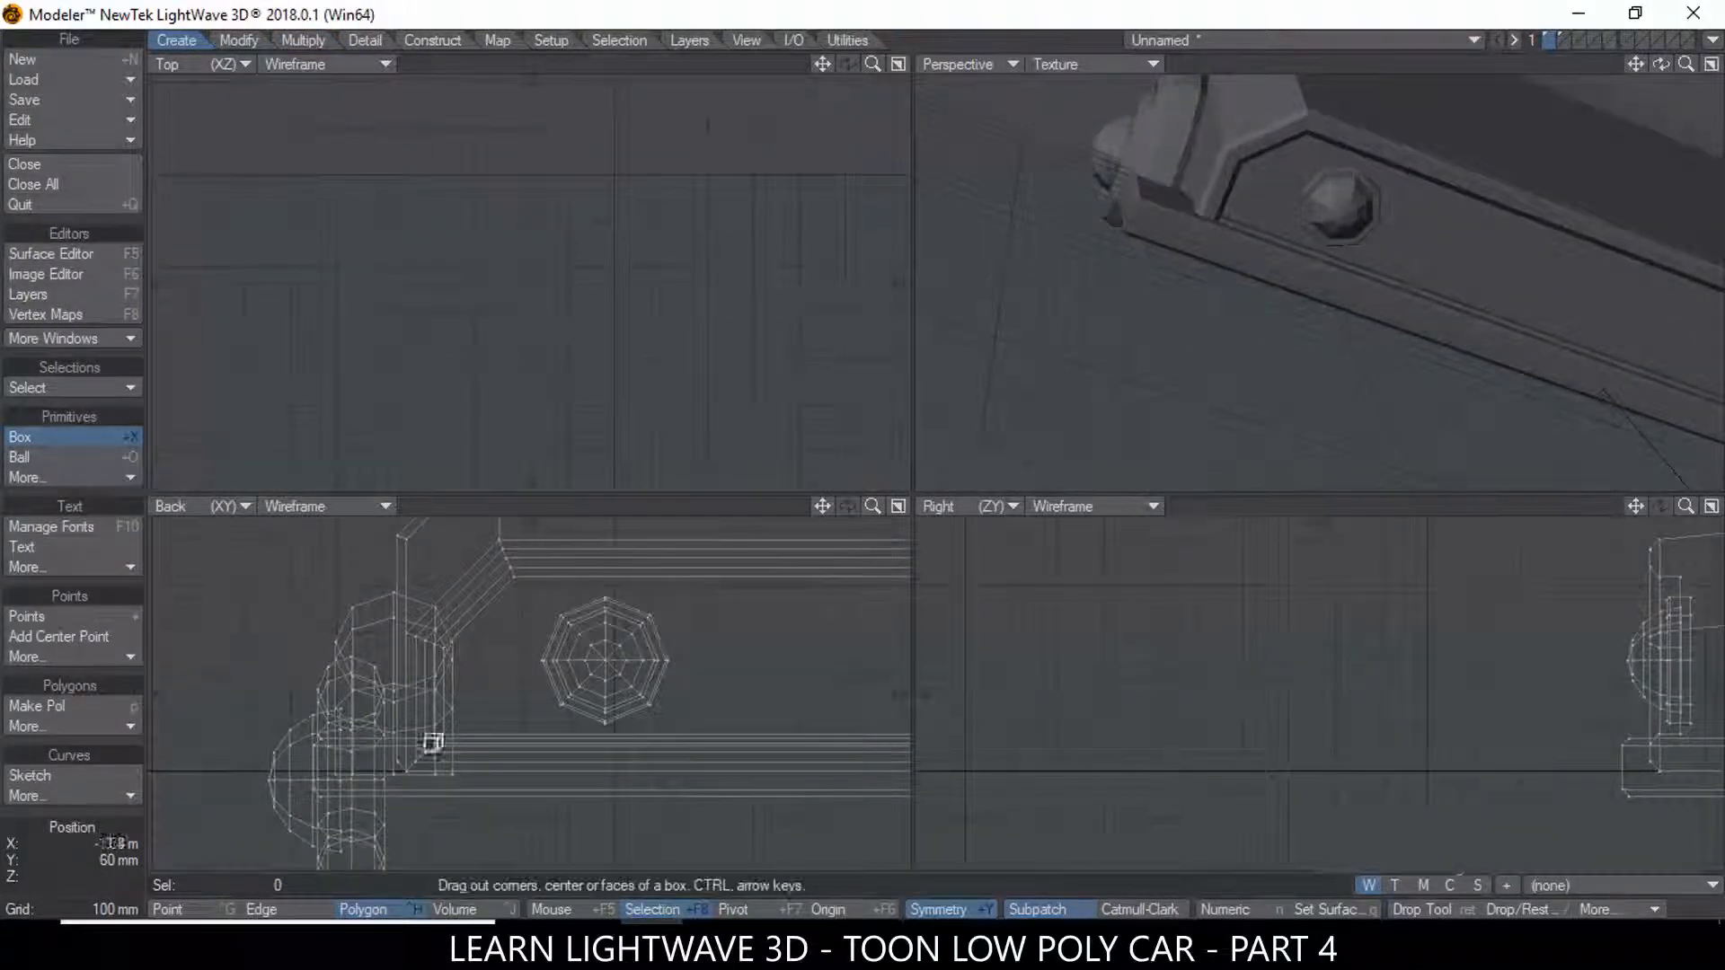
left_click_drag(485, 711, 523, 828)
scroll(620, 758, "down", 3)
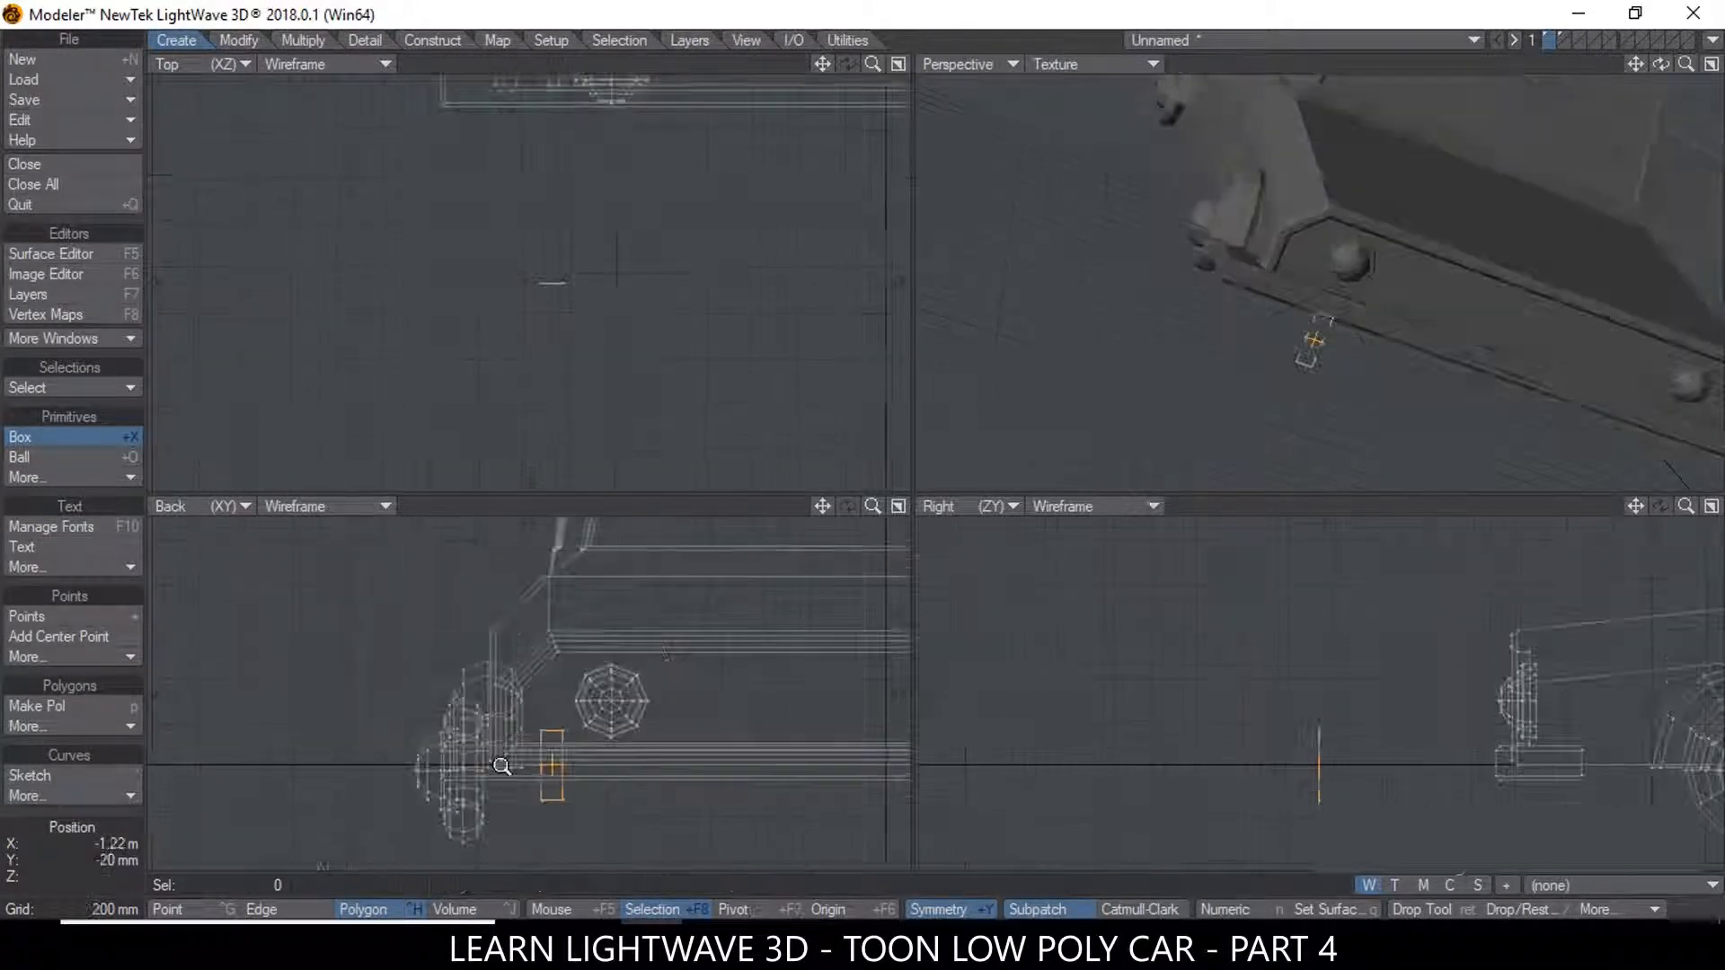
left_click_drag(822, 508, 571, 502)
left_click_drag(318, 755, 820, 756)
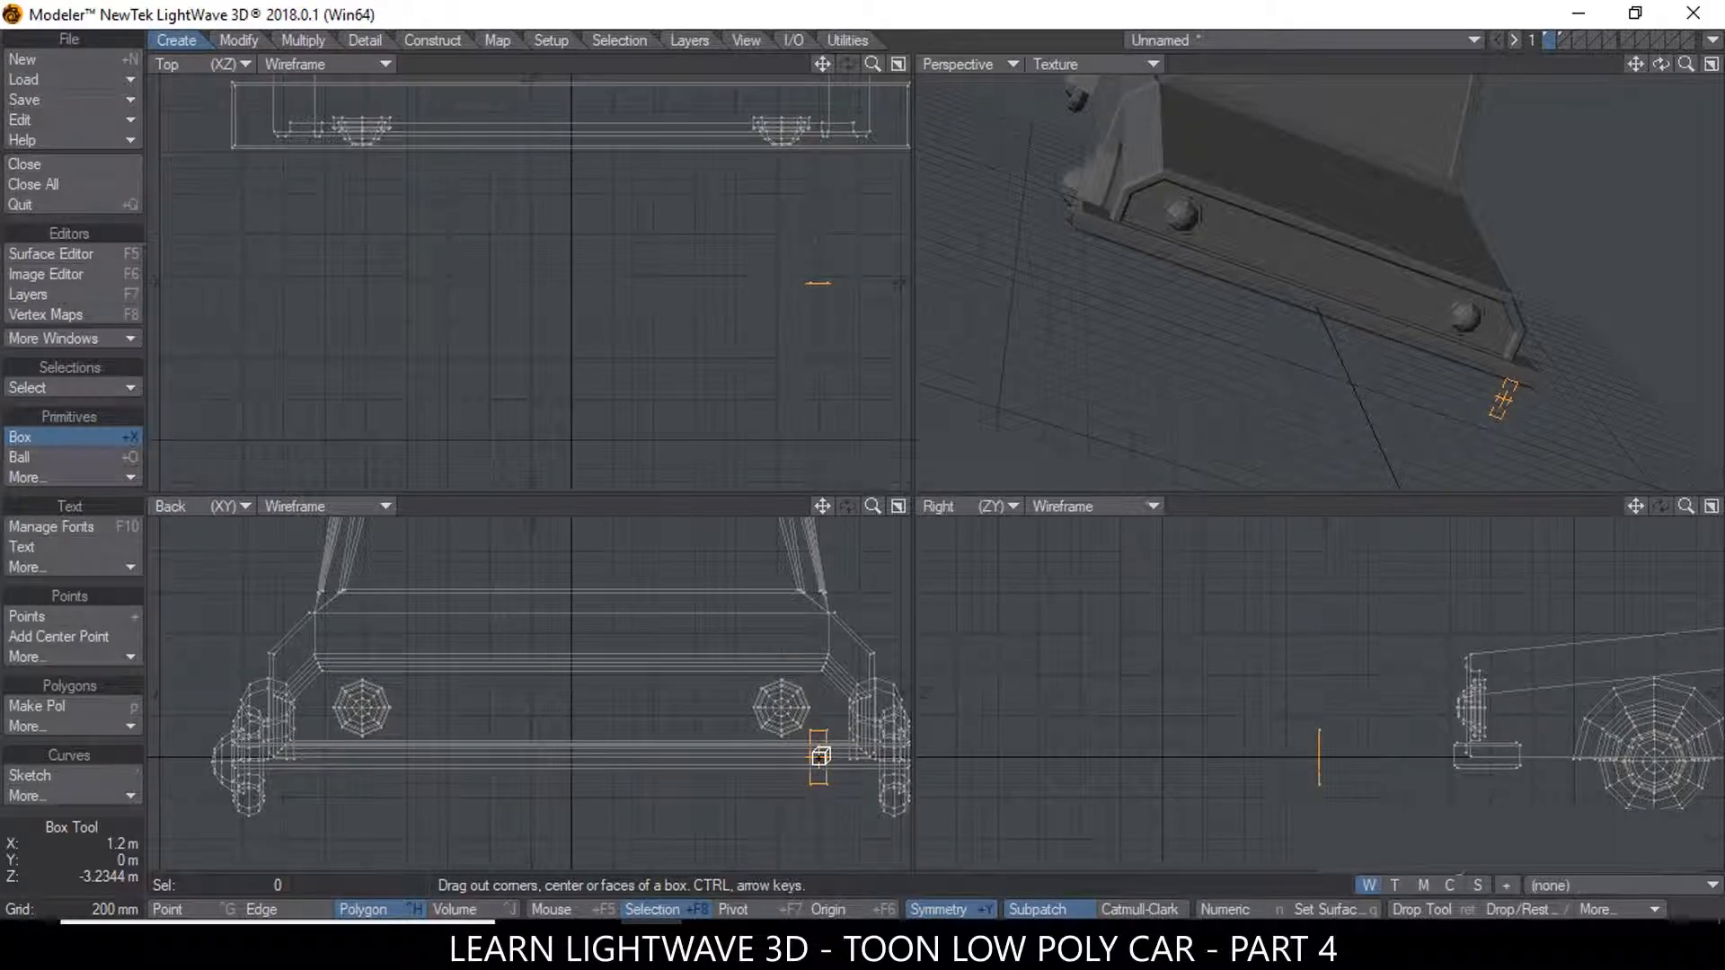
Give the upright box depth, place it over the bumper's front edge in the side view, and finalize it
scroll(1473, 759, "up", 3)
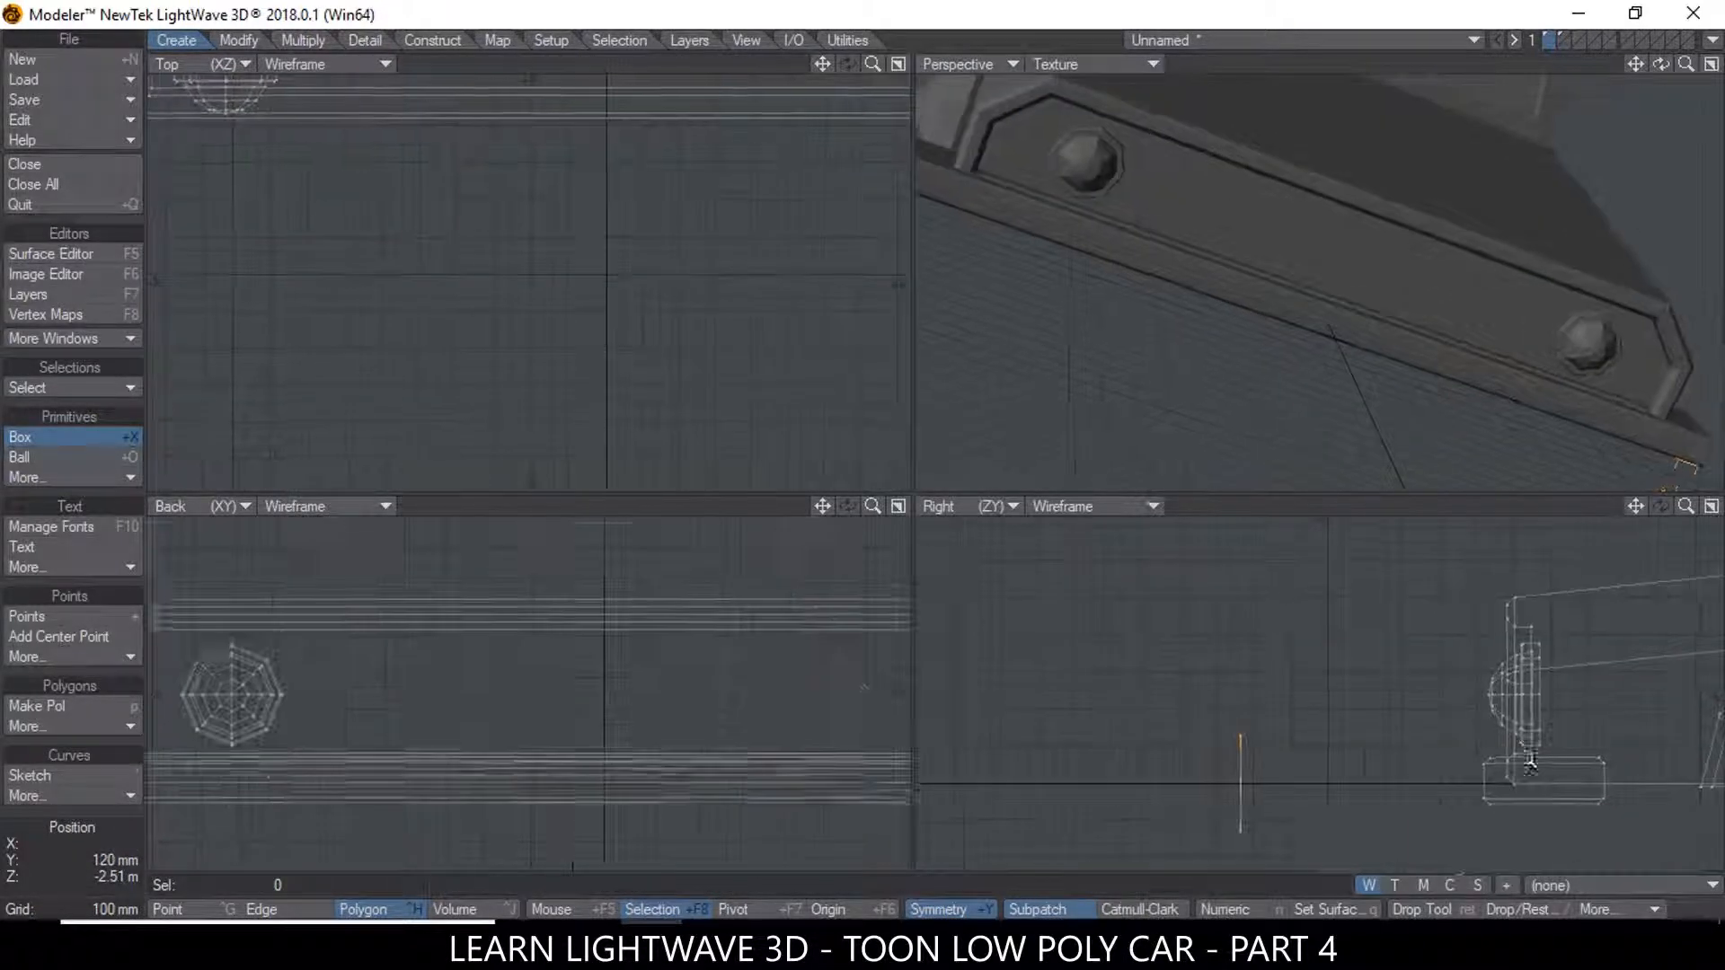
left_click_drag(1478, 763, 1529, 771)
left_click_drag(1237, 776, 1472, 773)
scroll(1571, 392, "down", 2)
left_click_drag(1547, 354, 1392, 304, "alt")
left_click(1711, 64)
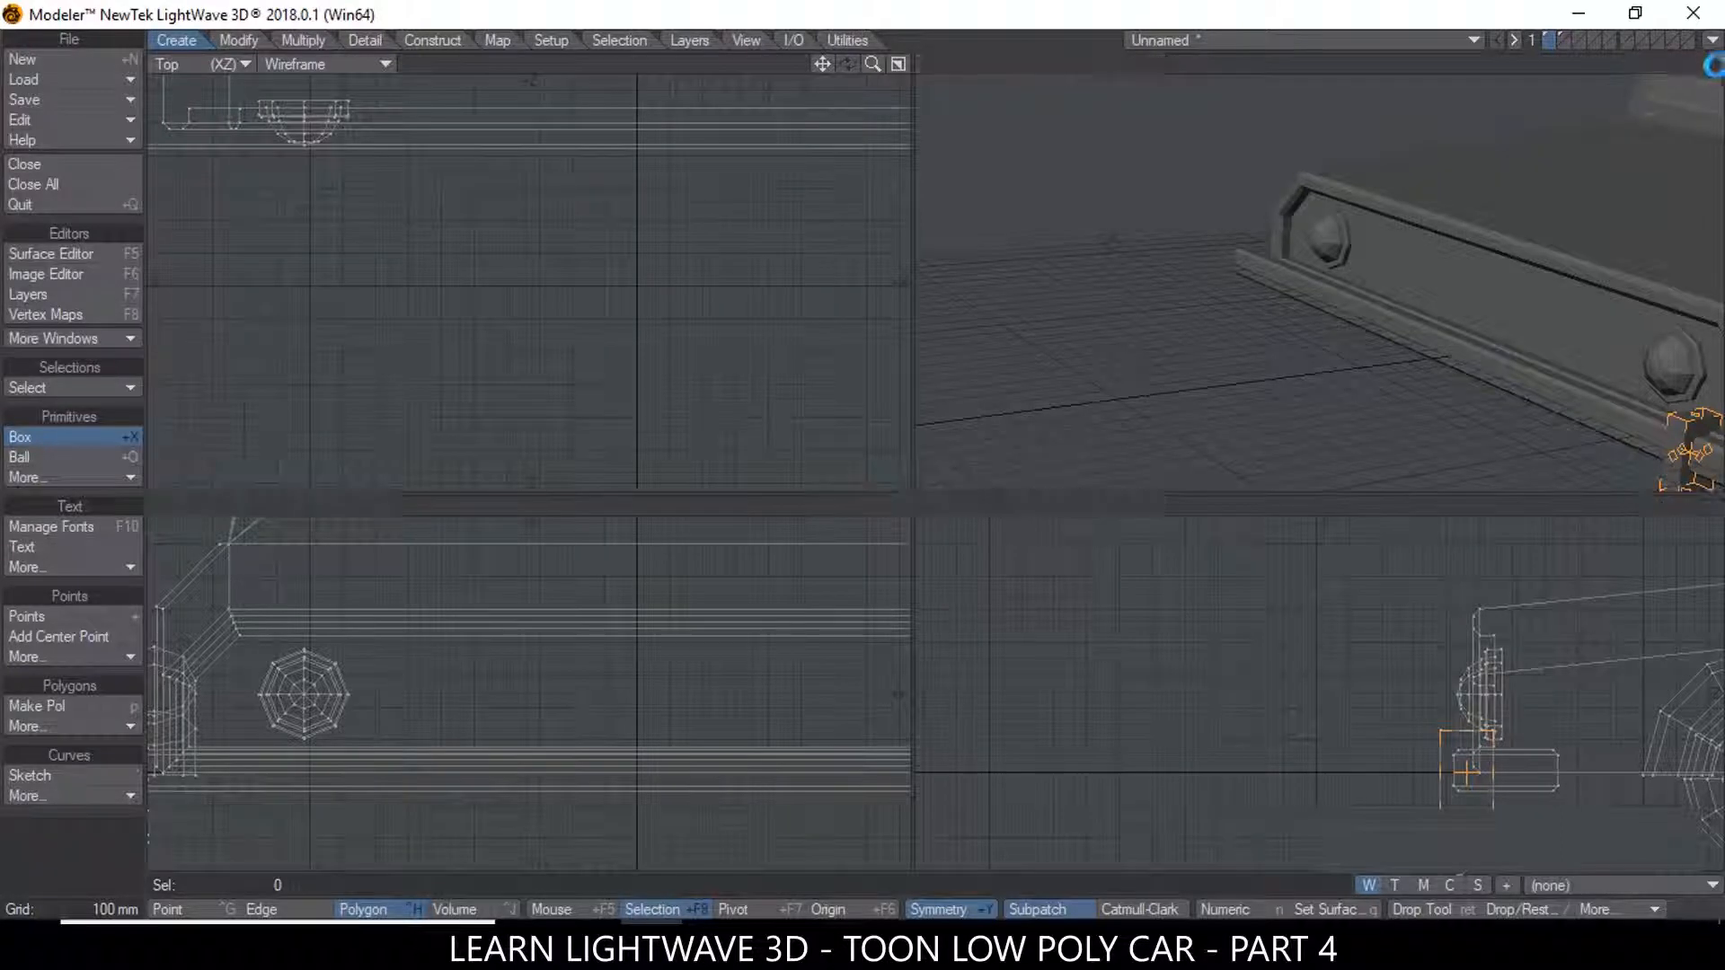
left_click_drag(1349, 646, 1439, 653, "ctrl+alt")
left_click_drag(1378, 563, 1322, 520, "alt")
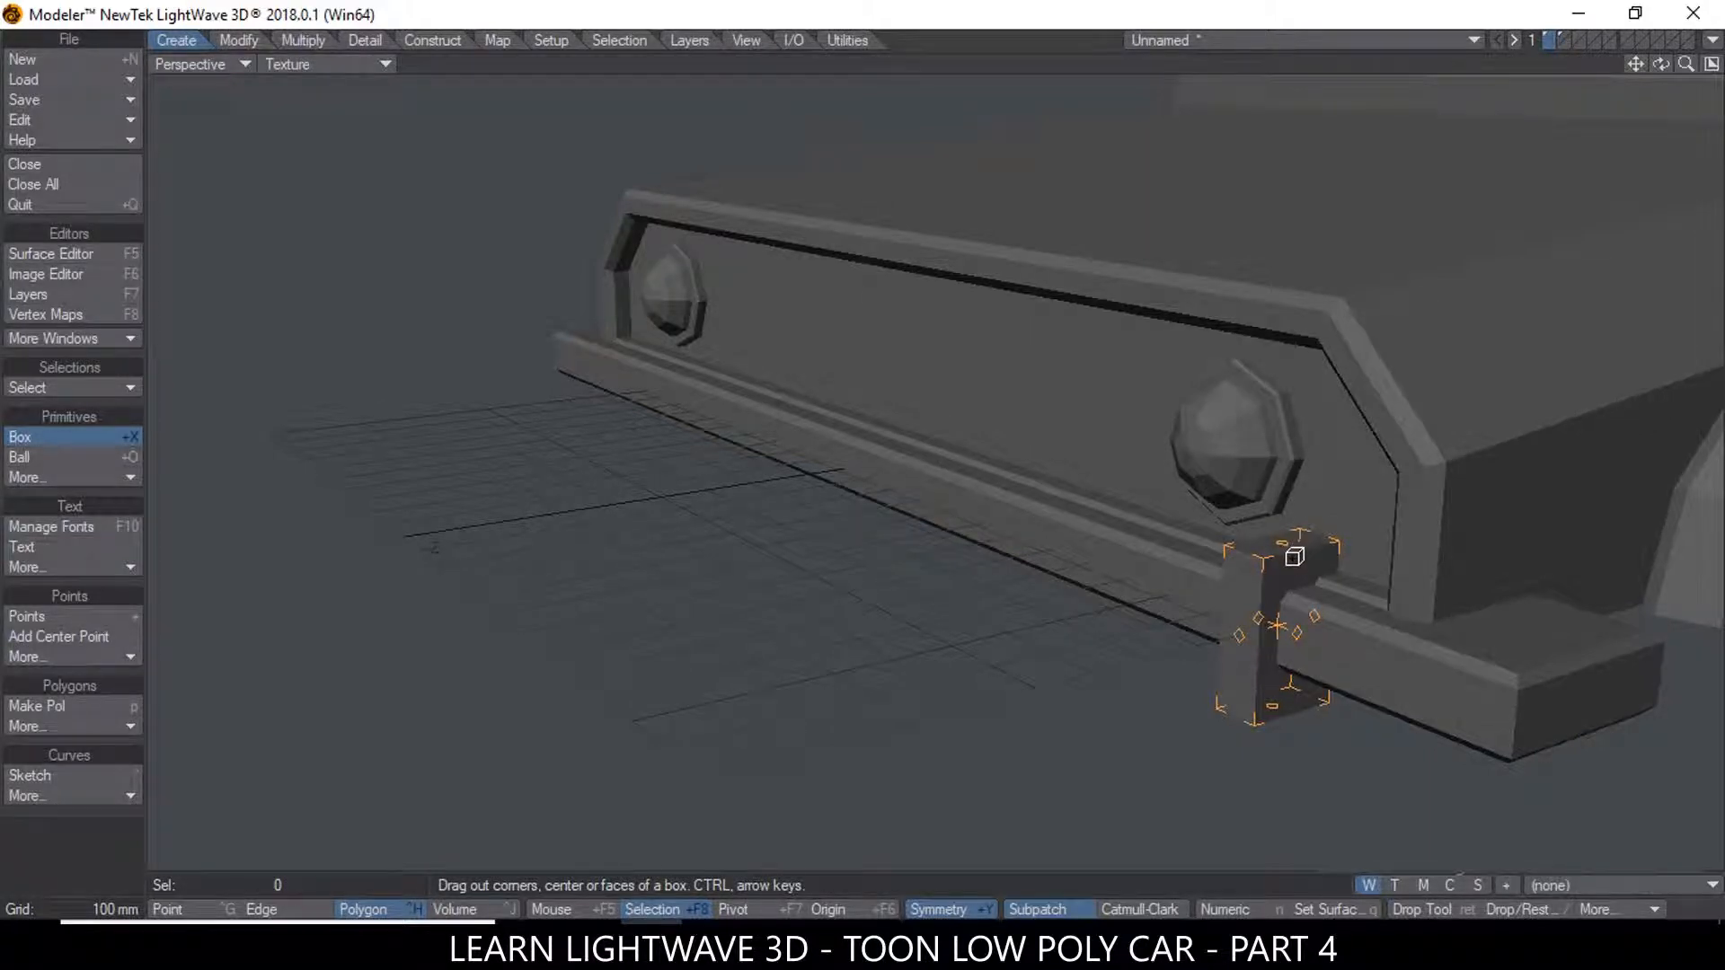
key("space")
left_click_drag(1294, 557, 1213, 538, "alt")
left_click(1120, 534)
left_click(1115, 601)
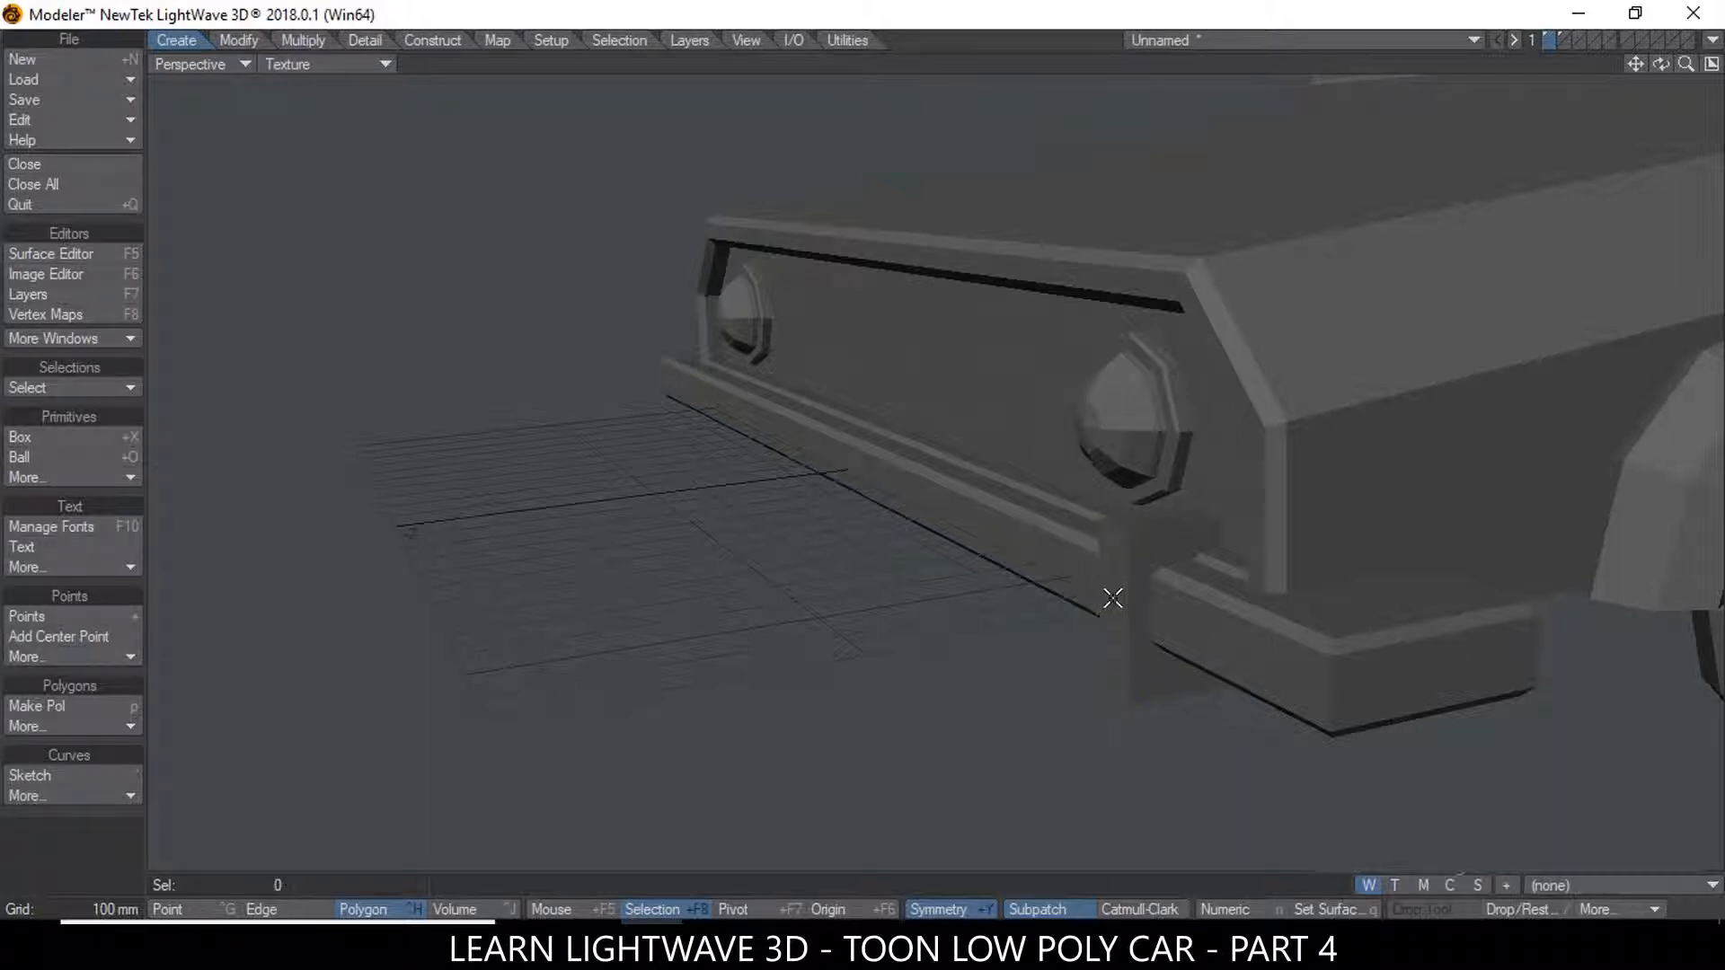
Round the upper front edge of the upright box using Rounder with 1 rounding polygon and a 20 mm inset, and clear the selection
left_click(1711, 64)
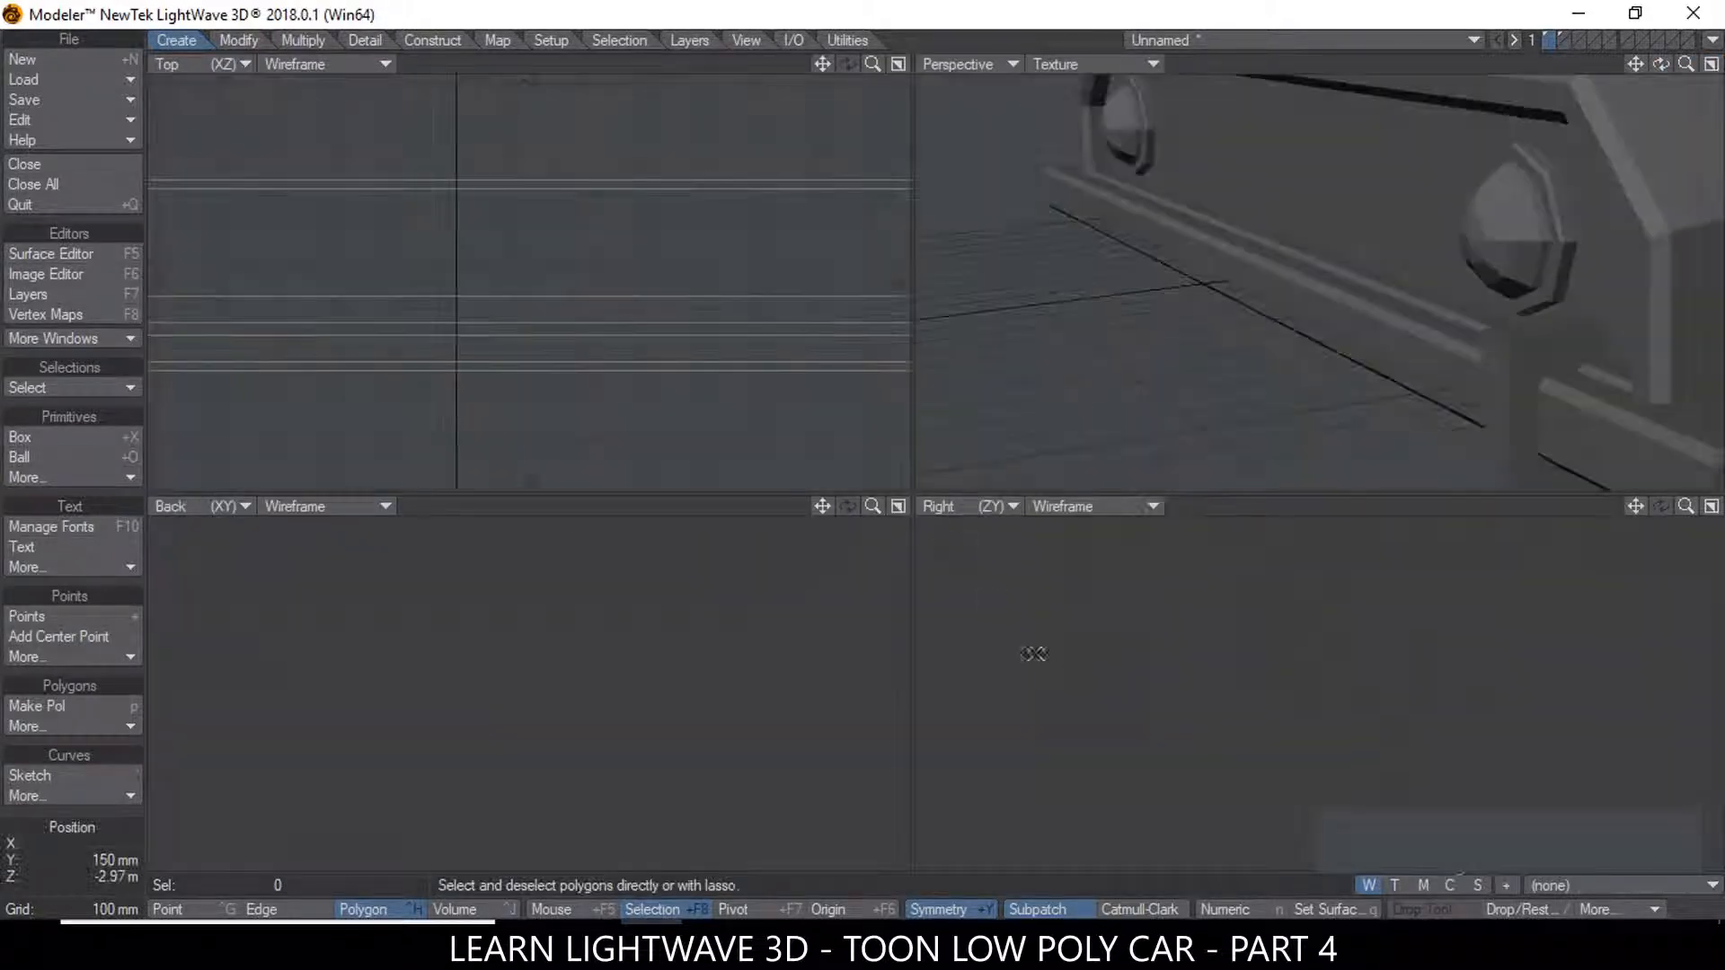
left_click_drag(1636, 507, 1603, 494)
key("ctrl+g")
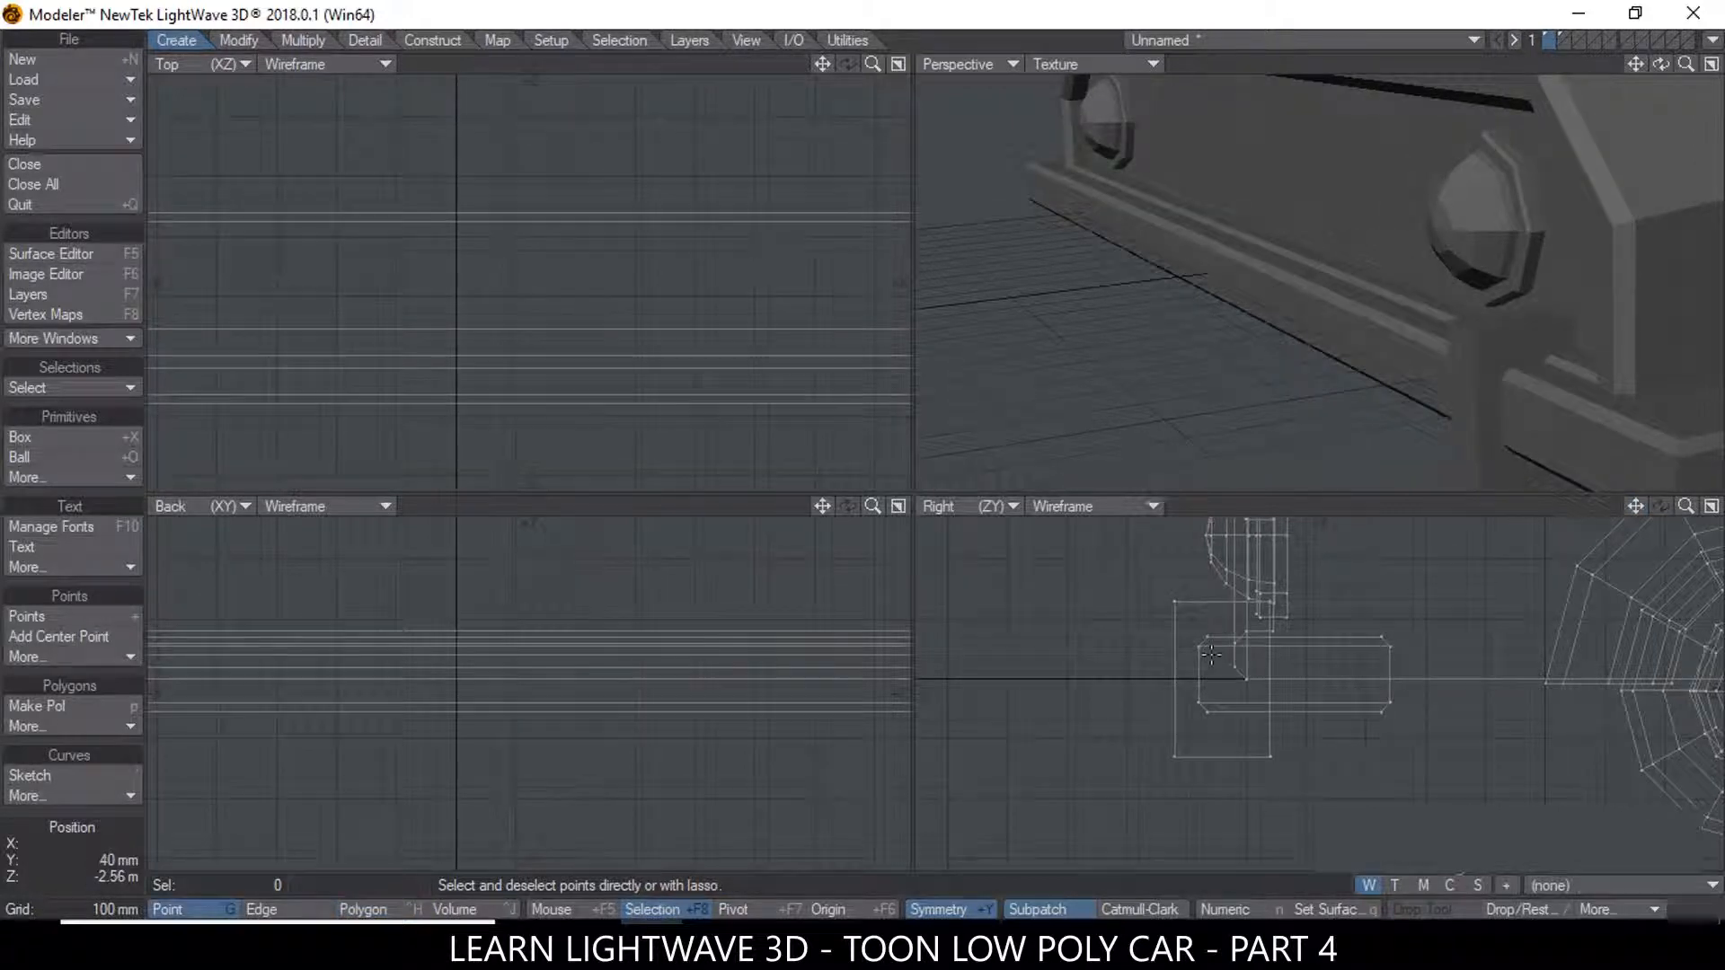
left_click(1172, 602)
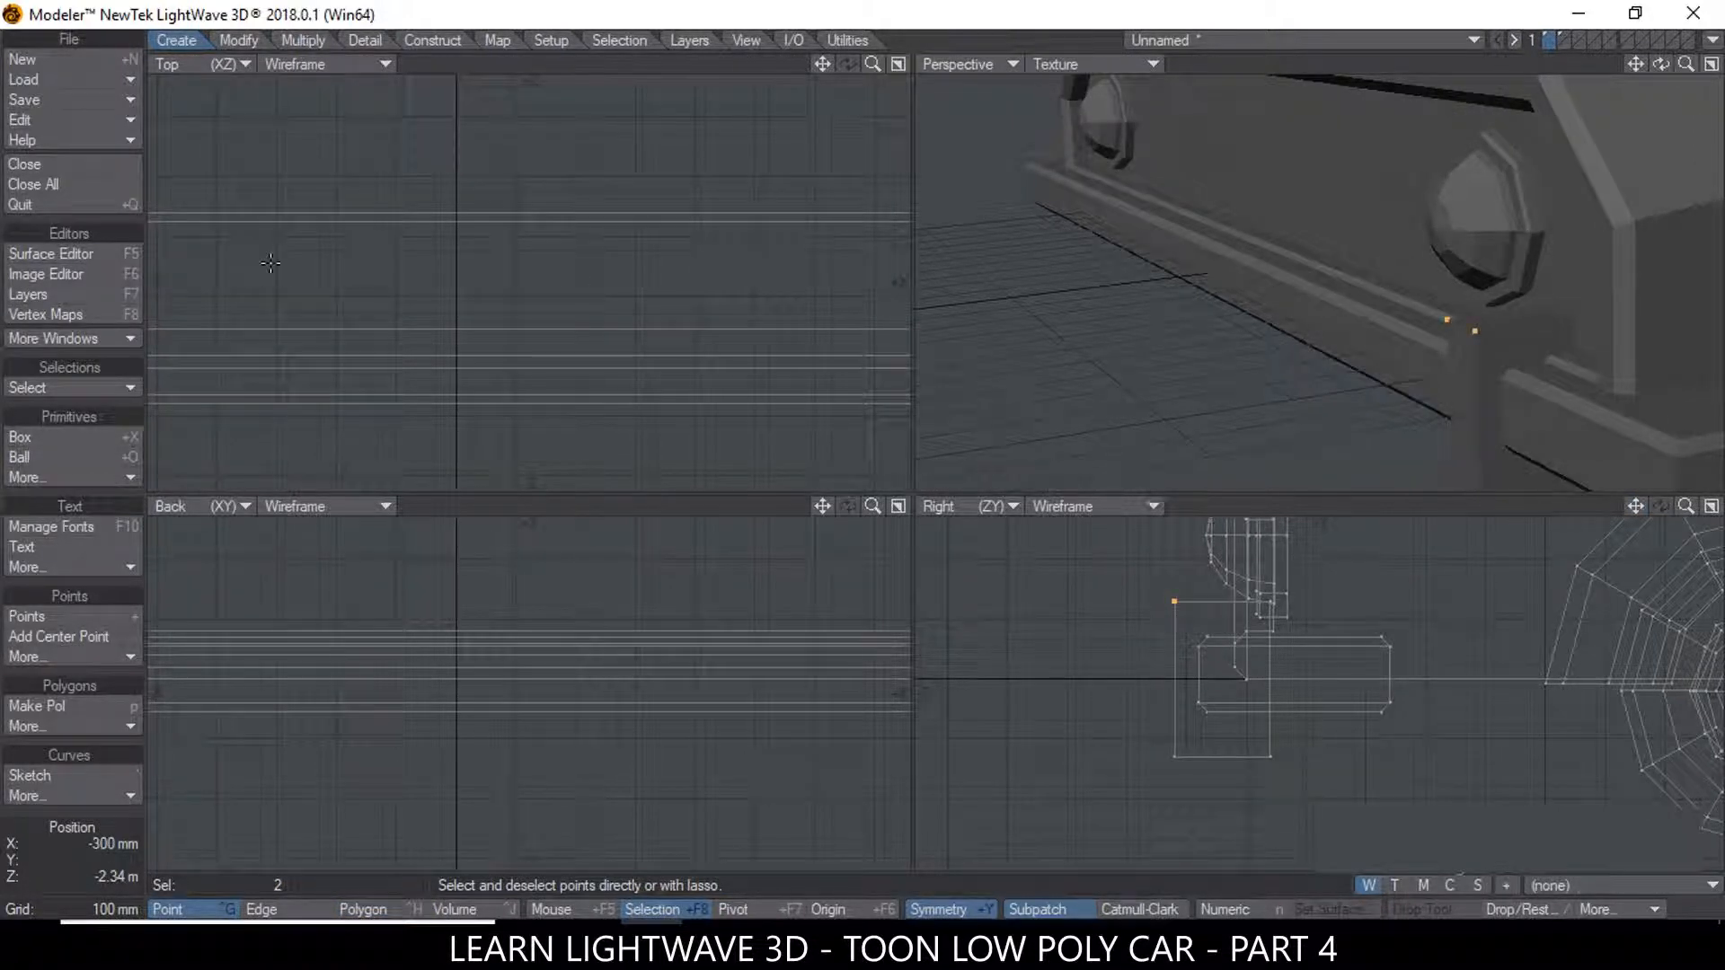
left_click(302, 40)
left_click(68, 476)
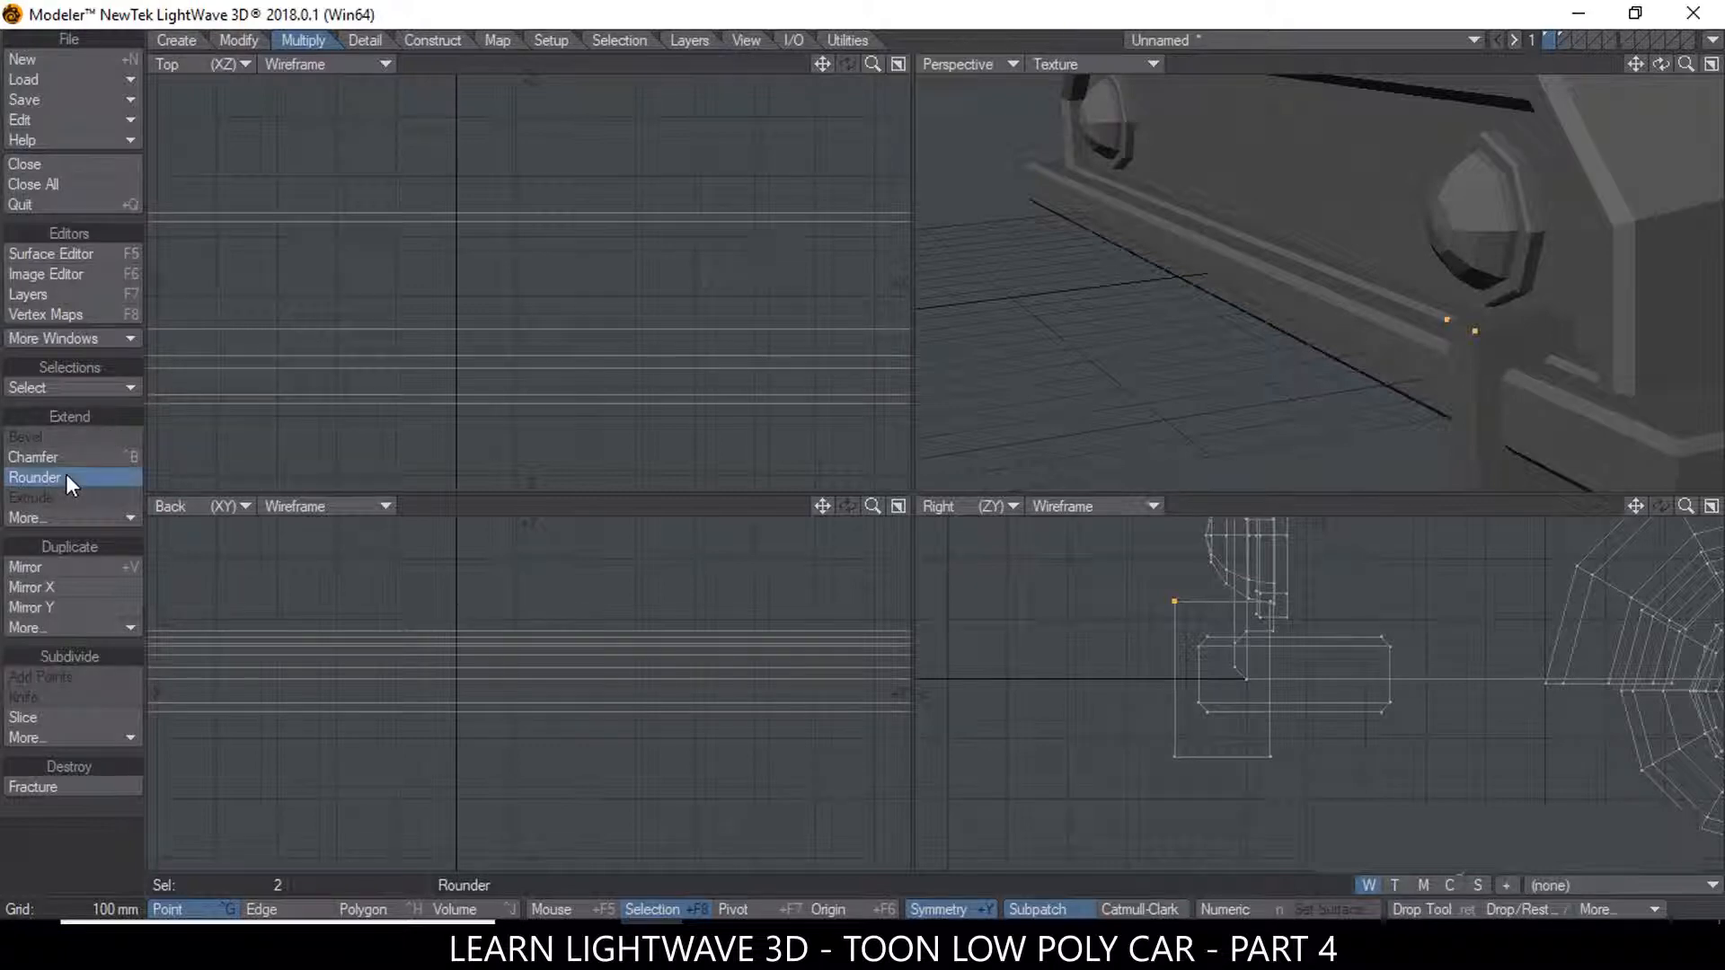
key("n")
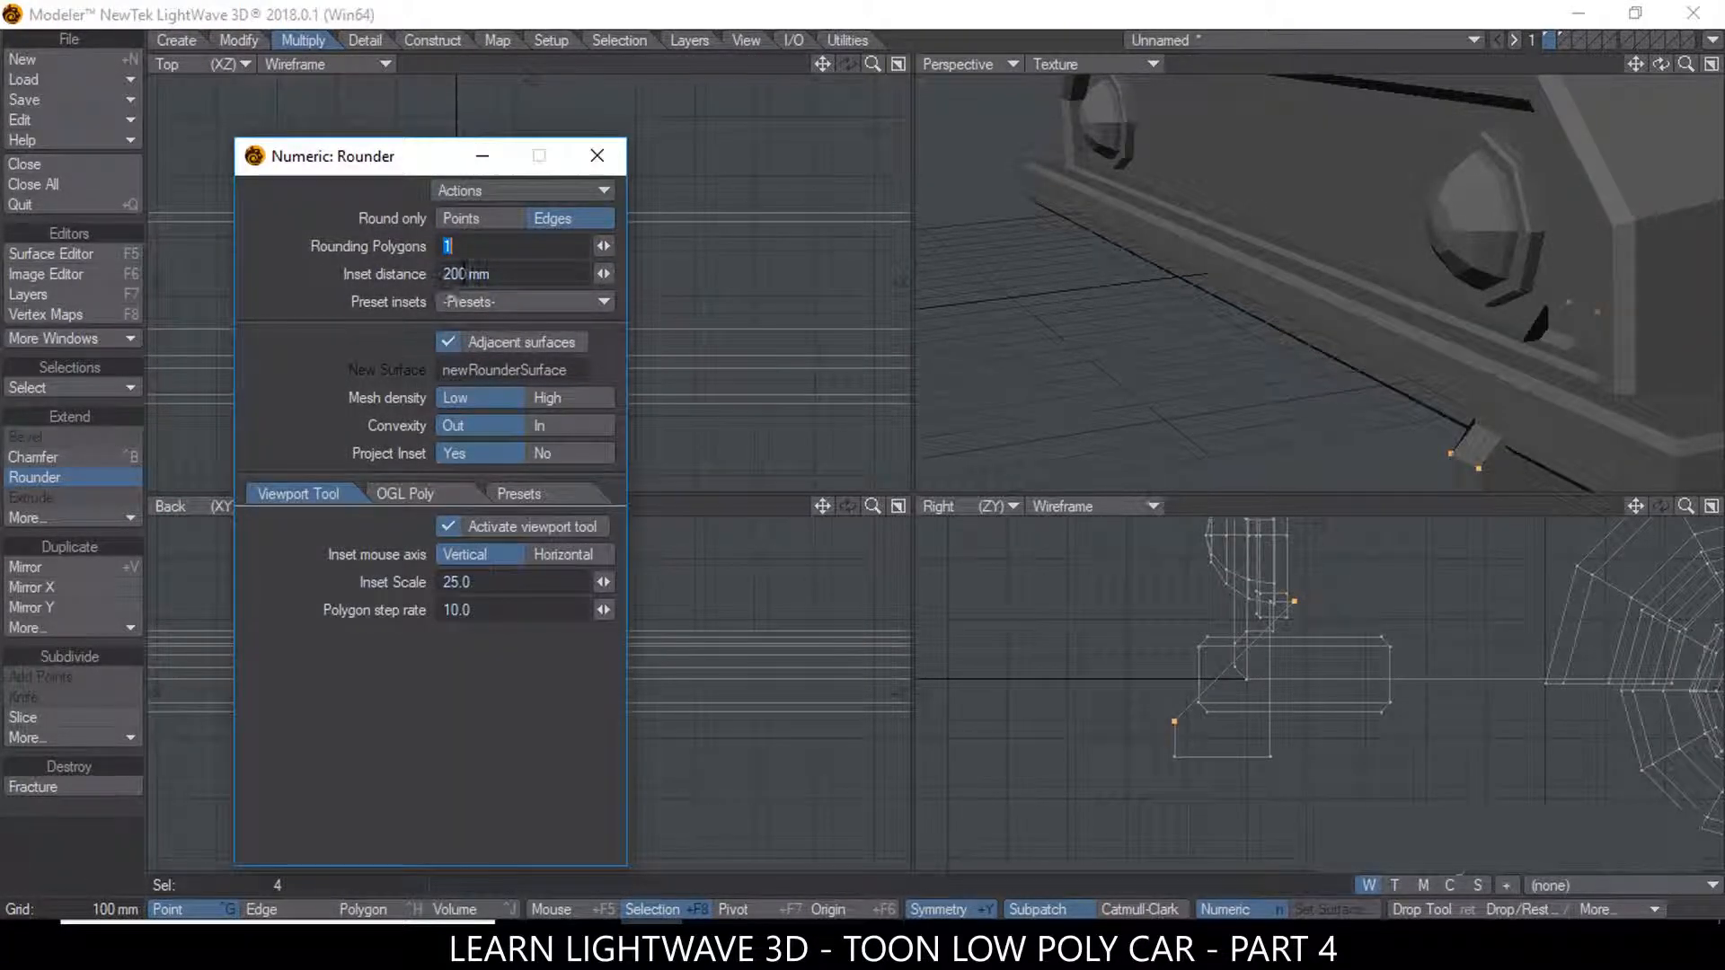
left_click(463, 244)
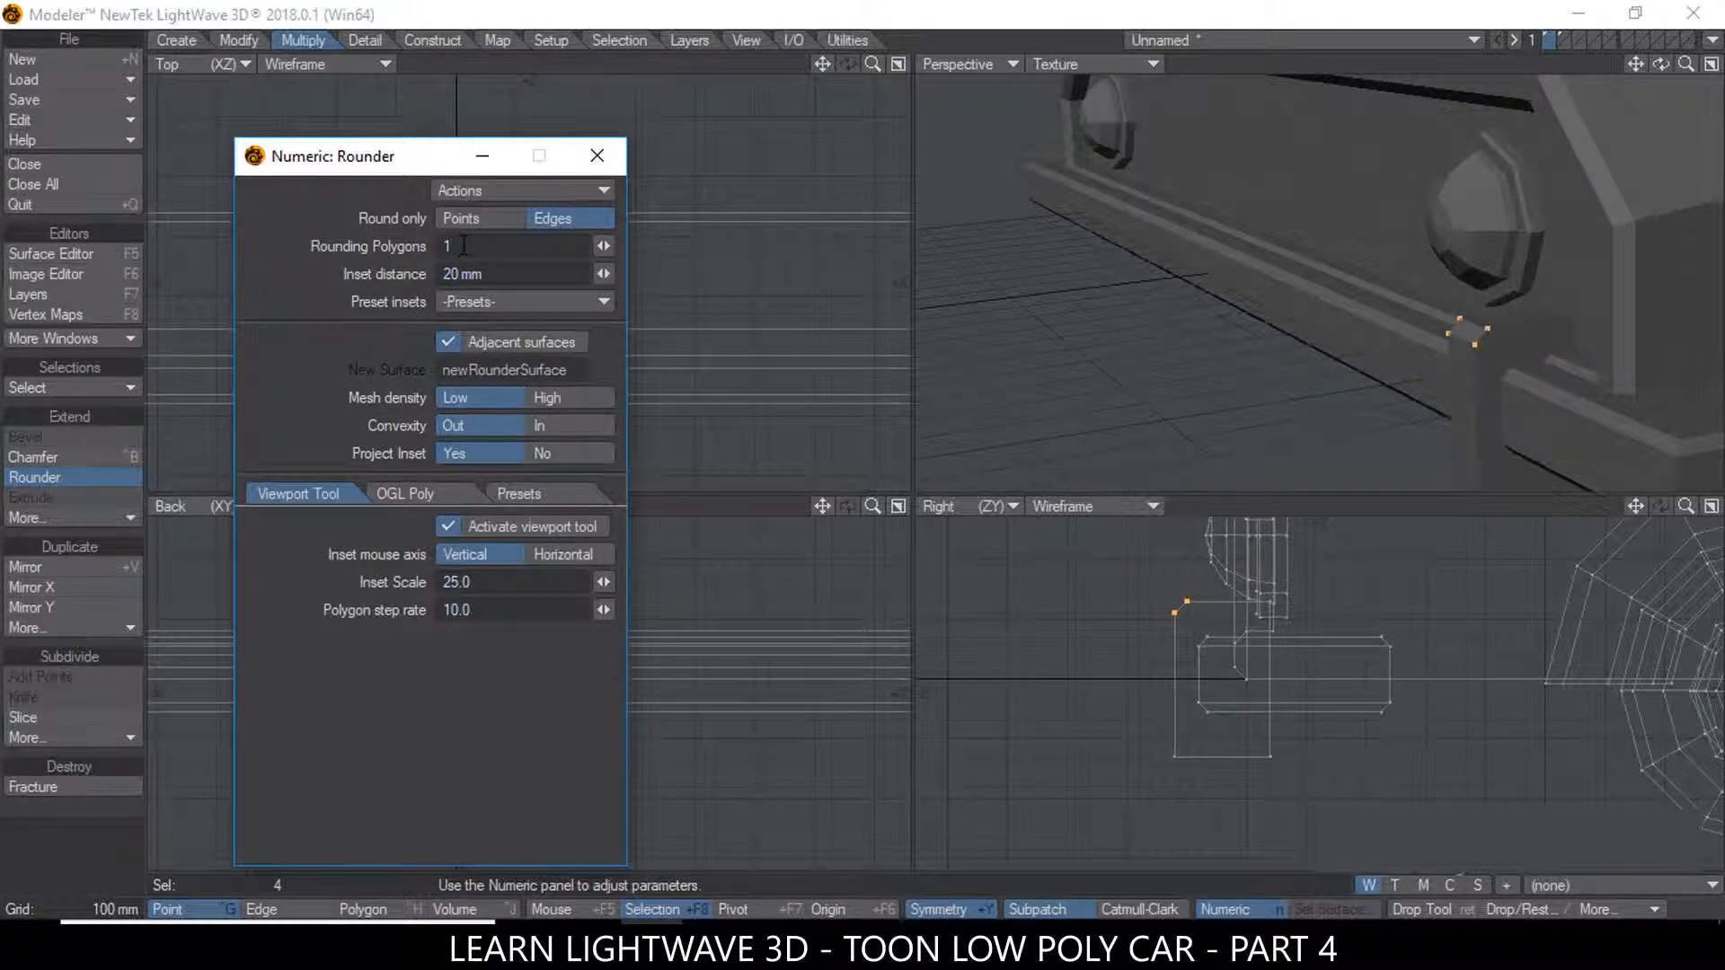
left_click(593, 157)
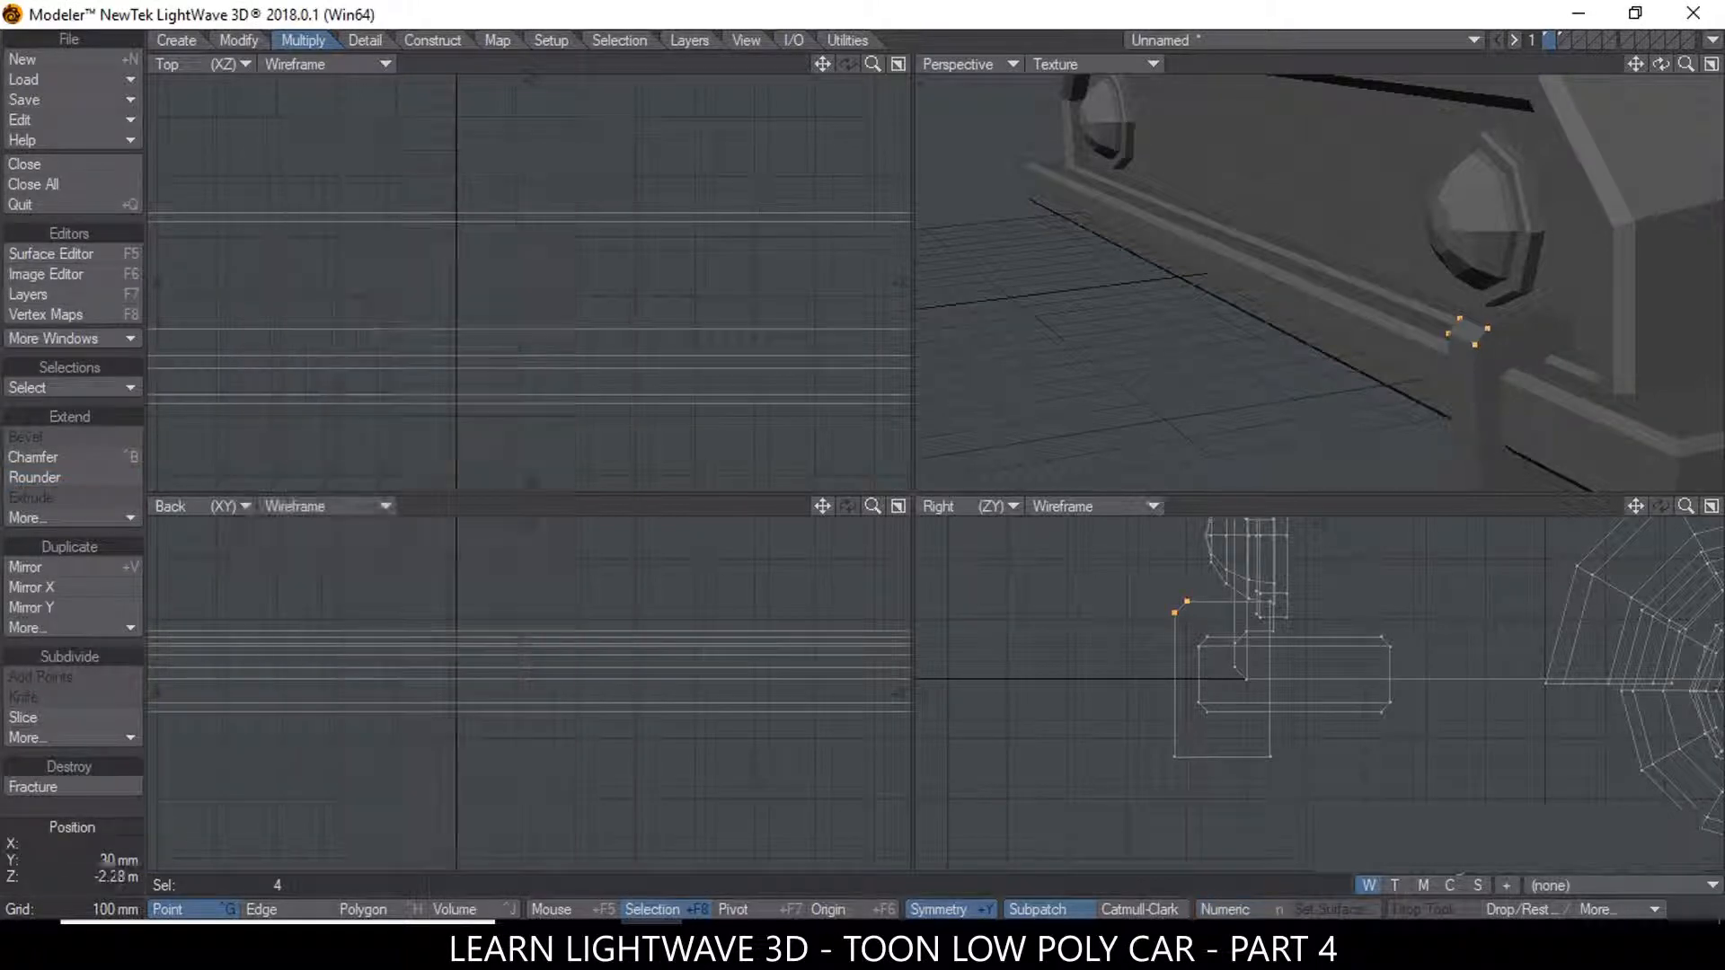
left_click(272, 876)
Round the lower front edge of the upright guard using Rounder with 1 rounding polygon and a 20 mm inset, and clear the selection
left_click(1174, 756)
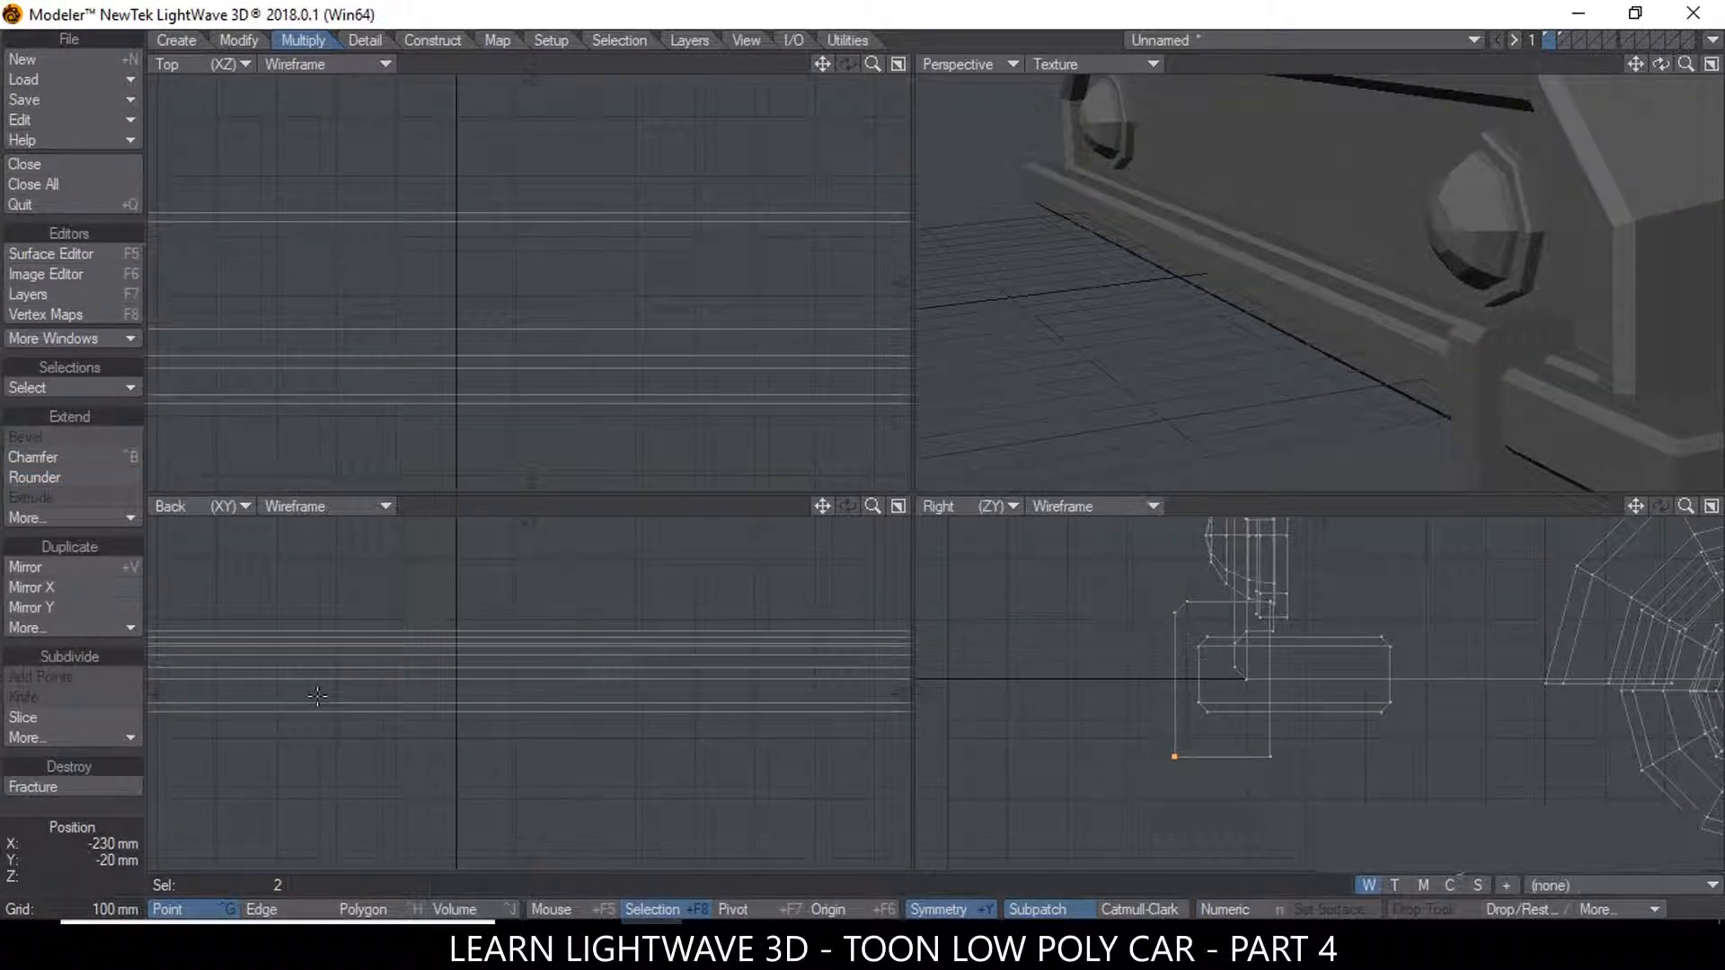
left_click(68, 478)
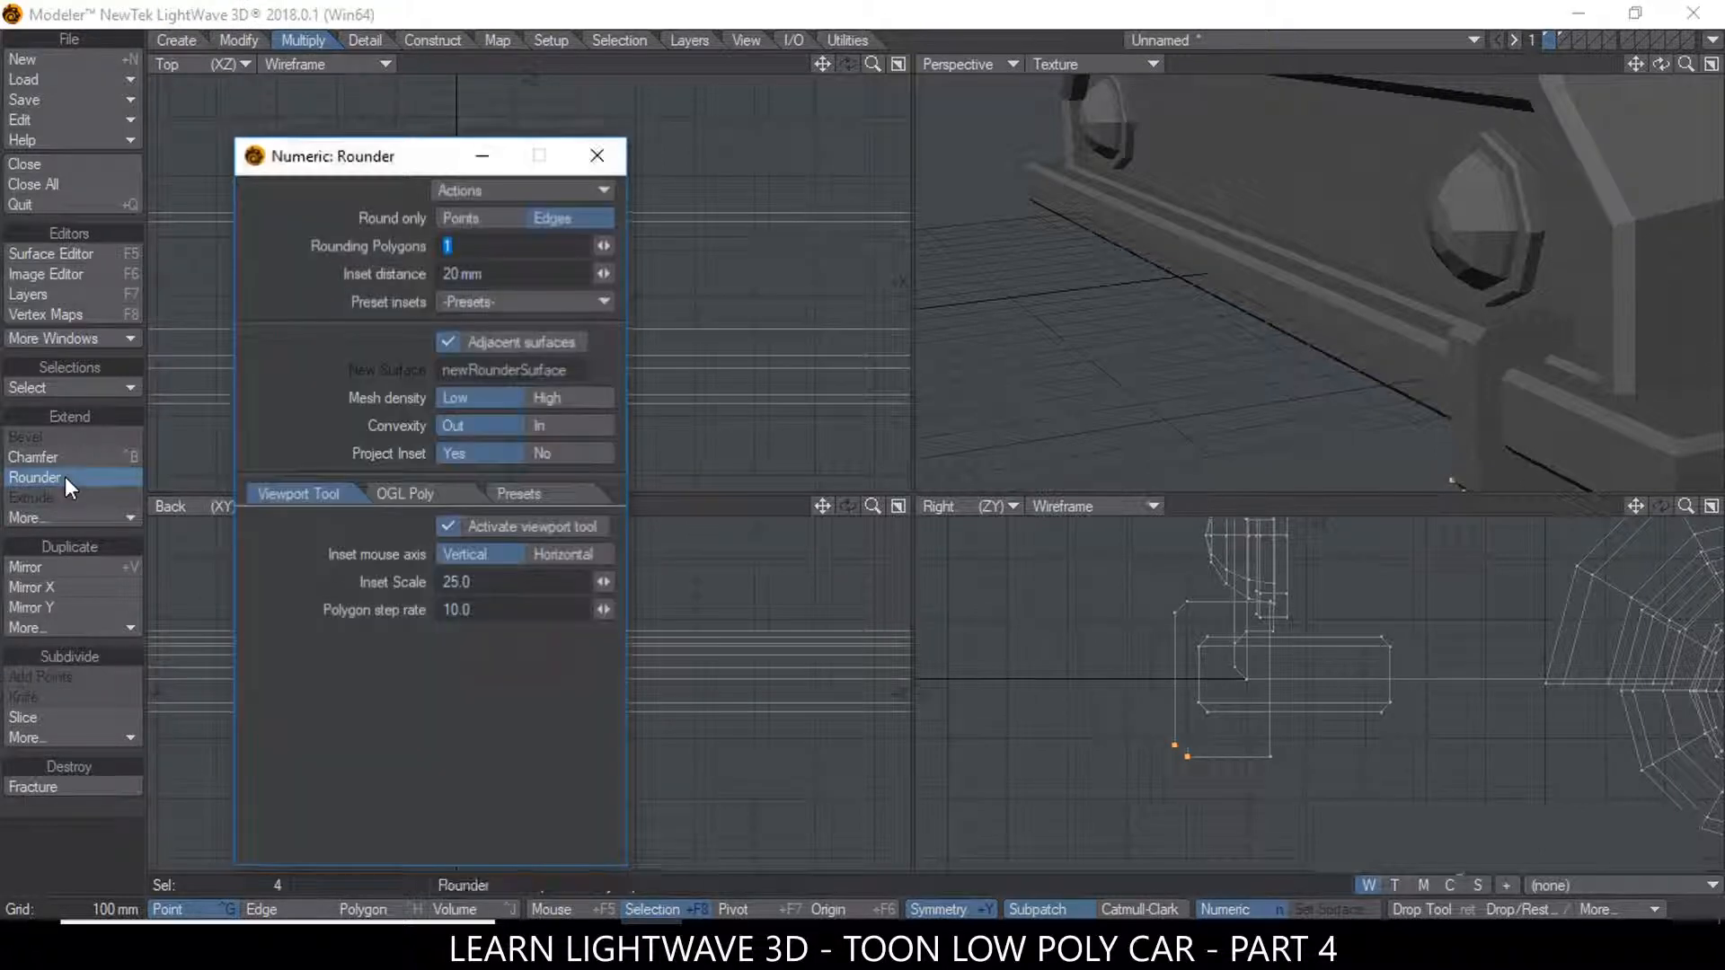
left_click(65, 477)
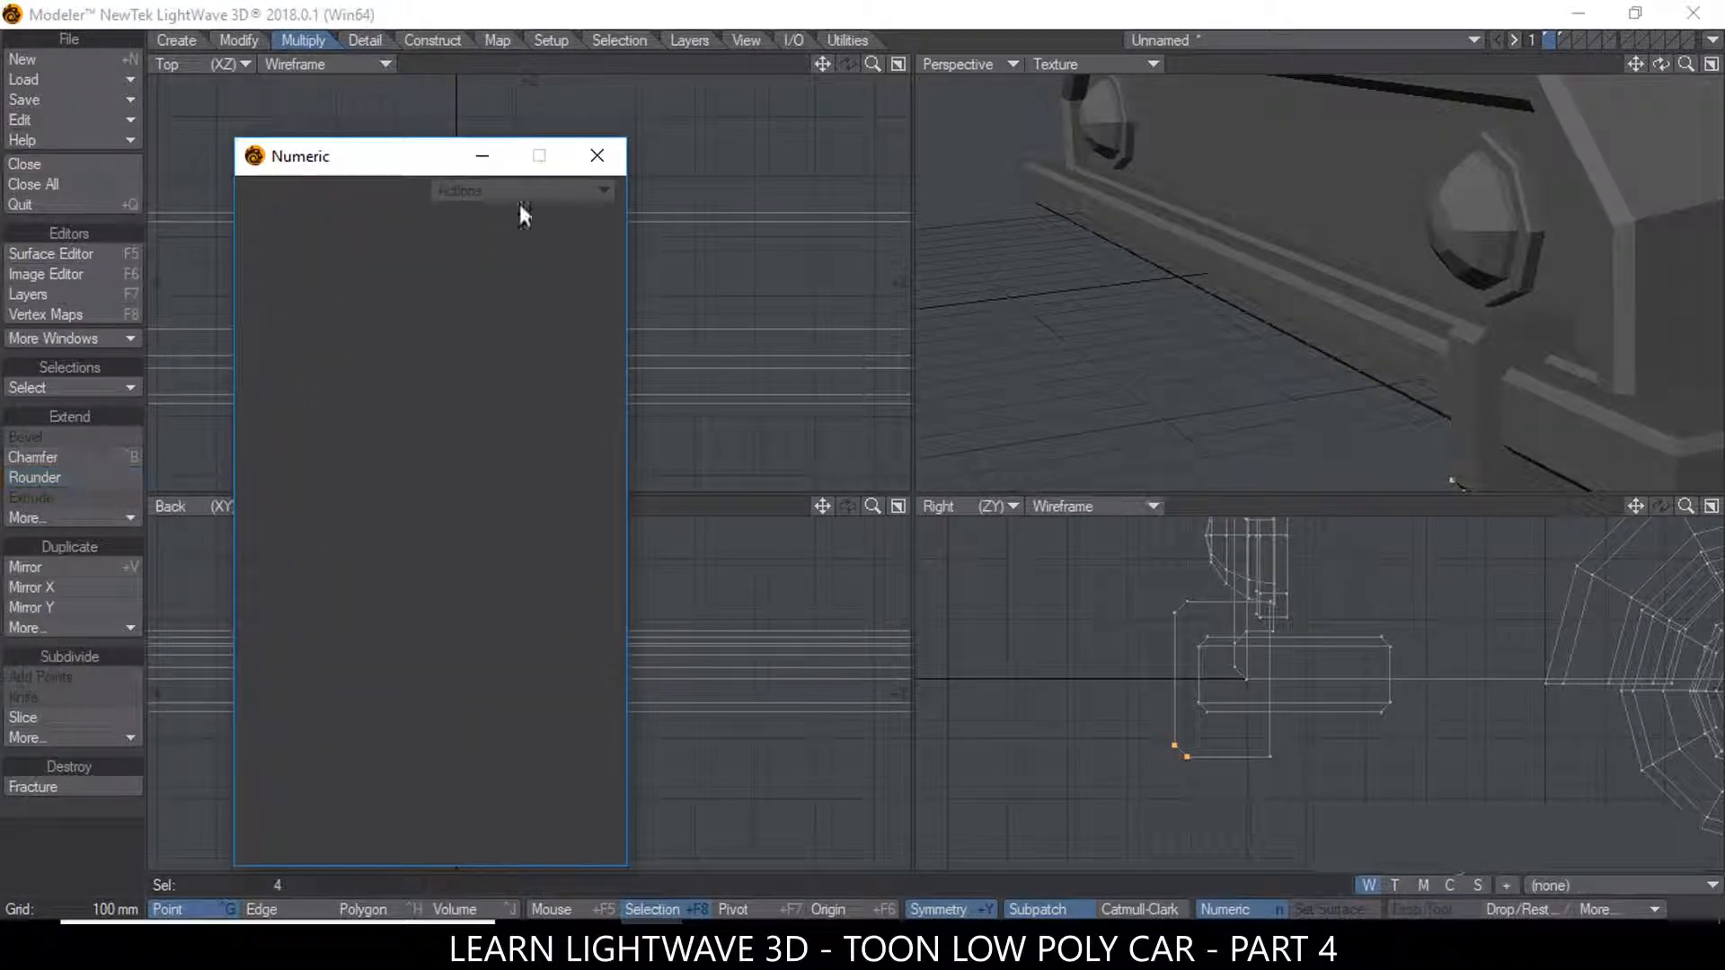
left_click(596, 158)
left_click(268, 880)
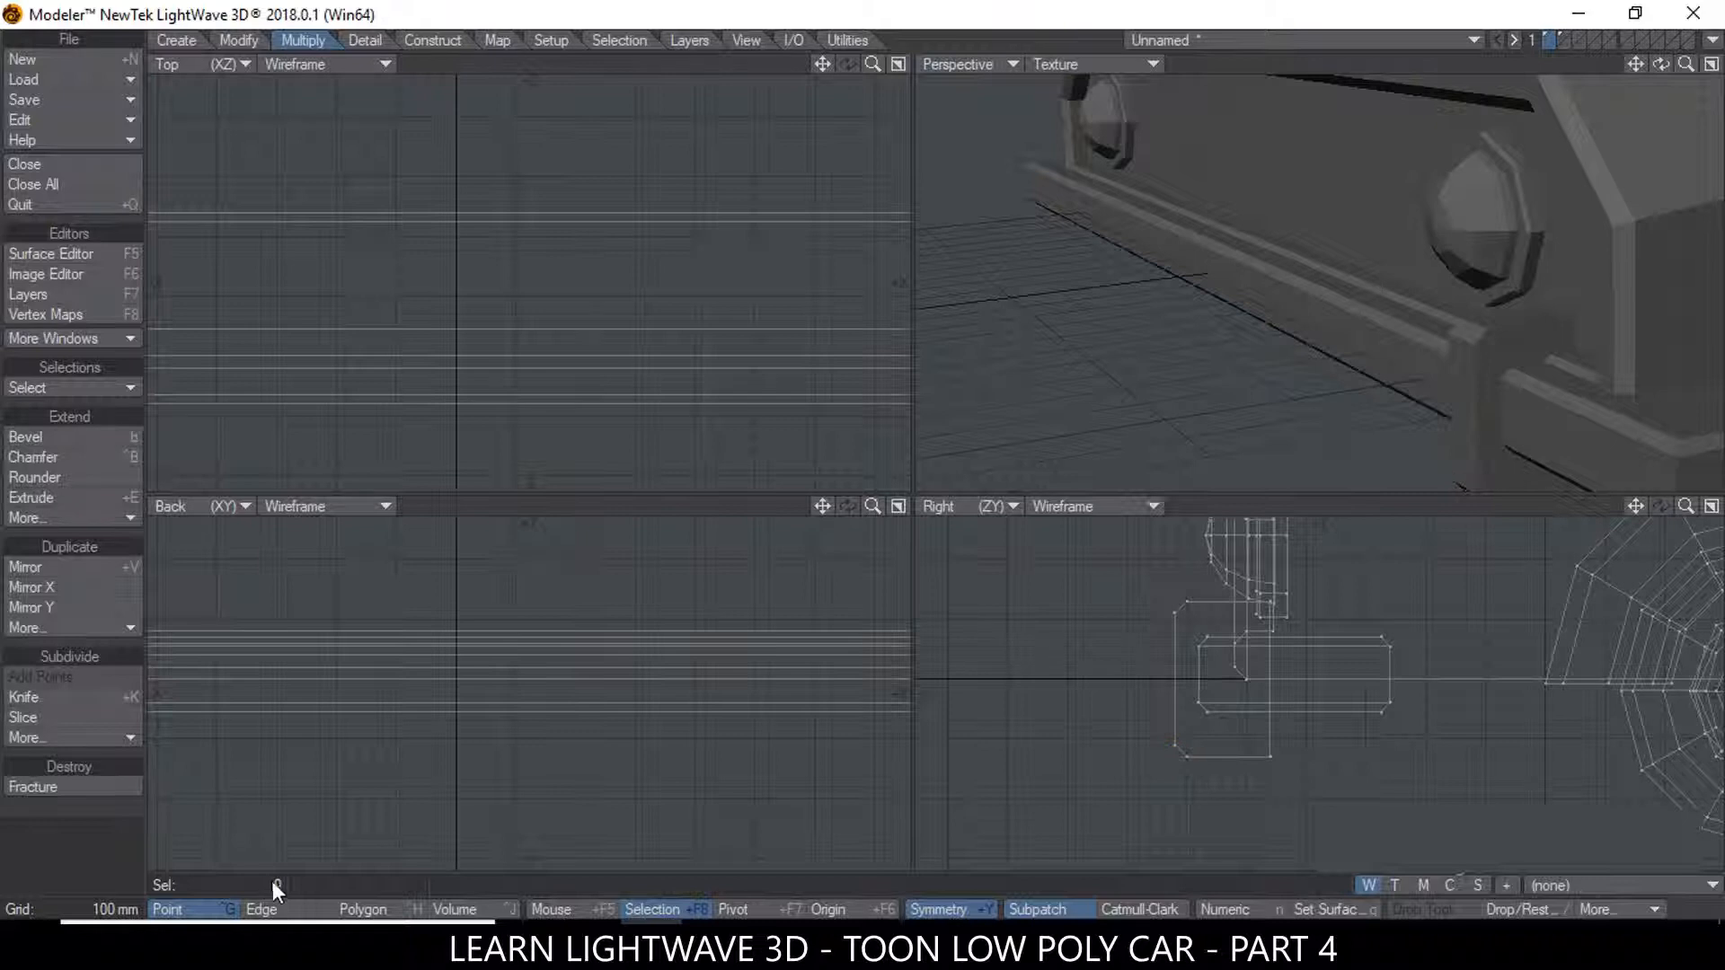
Select both side faces of the upright bumper guard and apply a Bevel to them with numeric settings open
scroll(1518, 325, "down", 6)
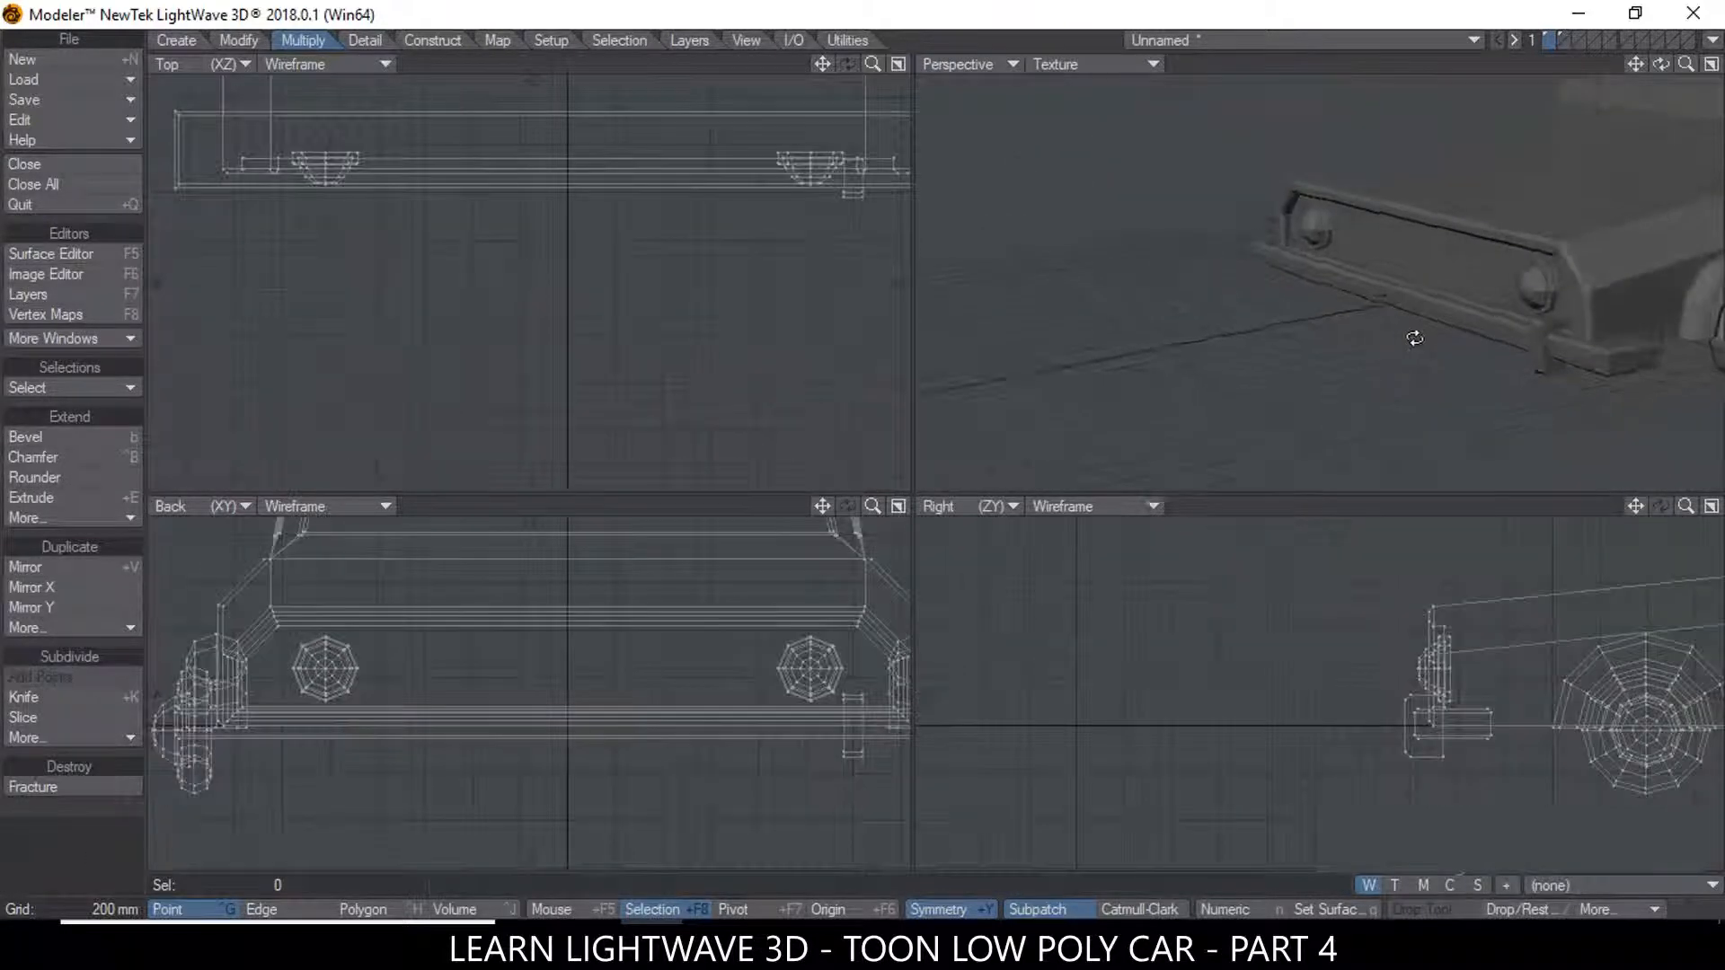
scroll(1559, 365, "up", 6)
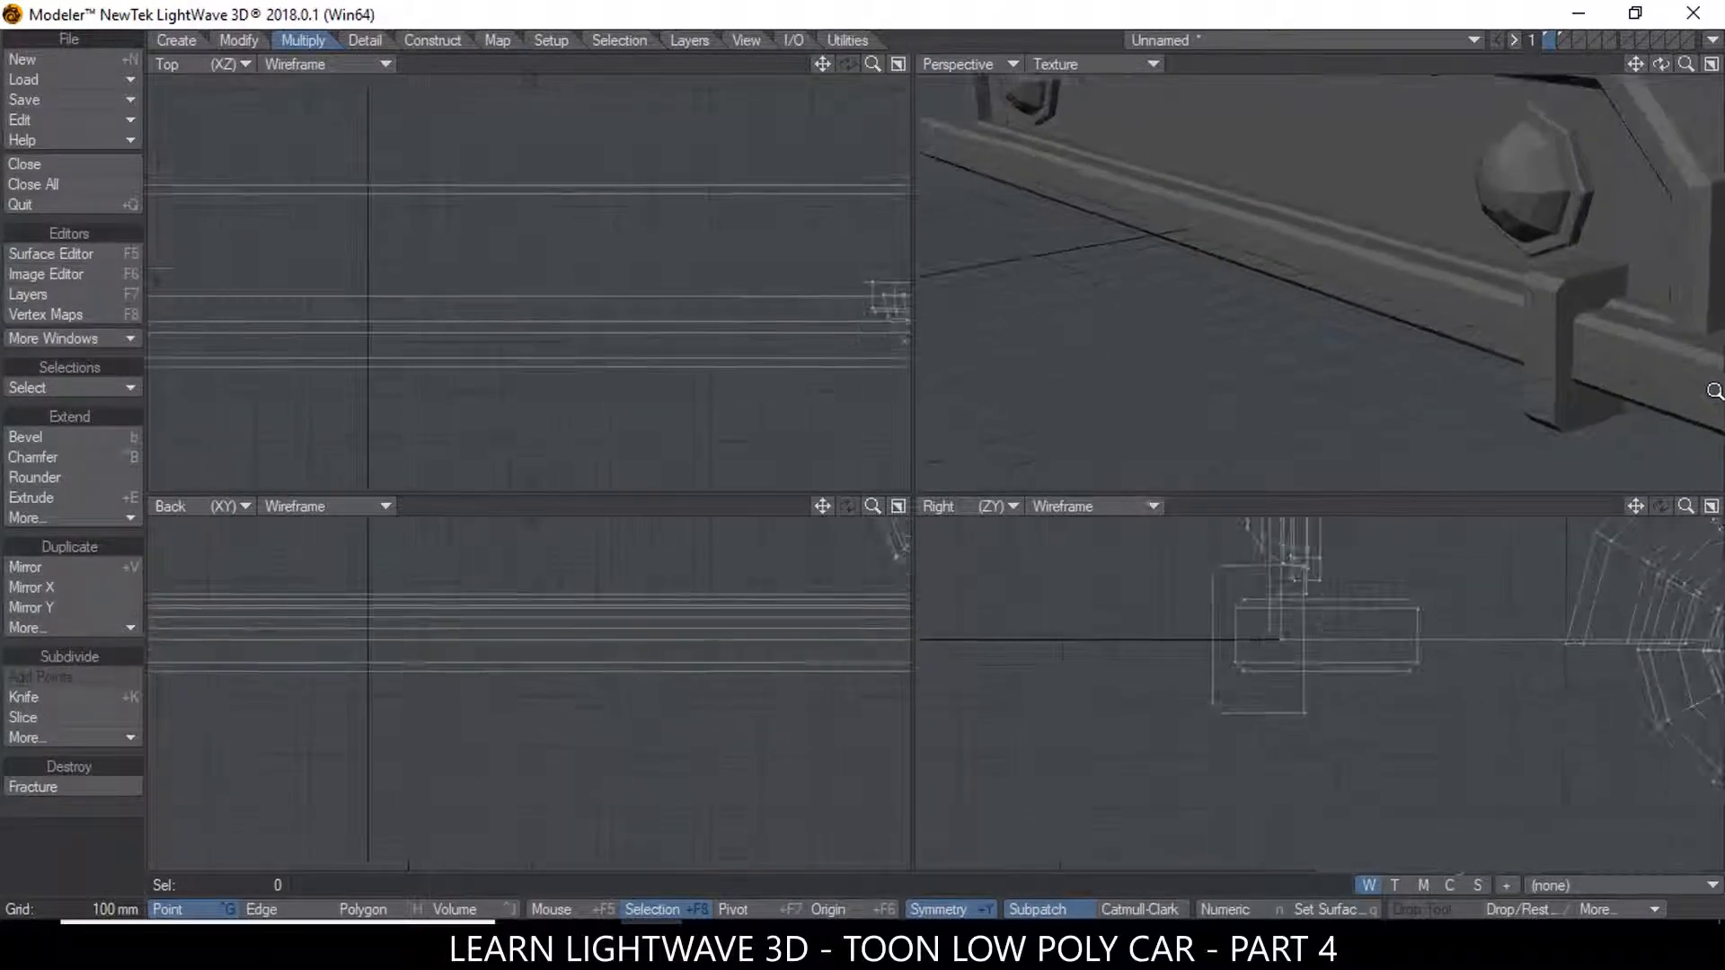
key("space")
key("space")
left_click(1581, 287)
left_click_drag(1502, 316, 1374, 450, "alt")
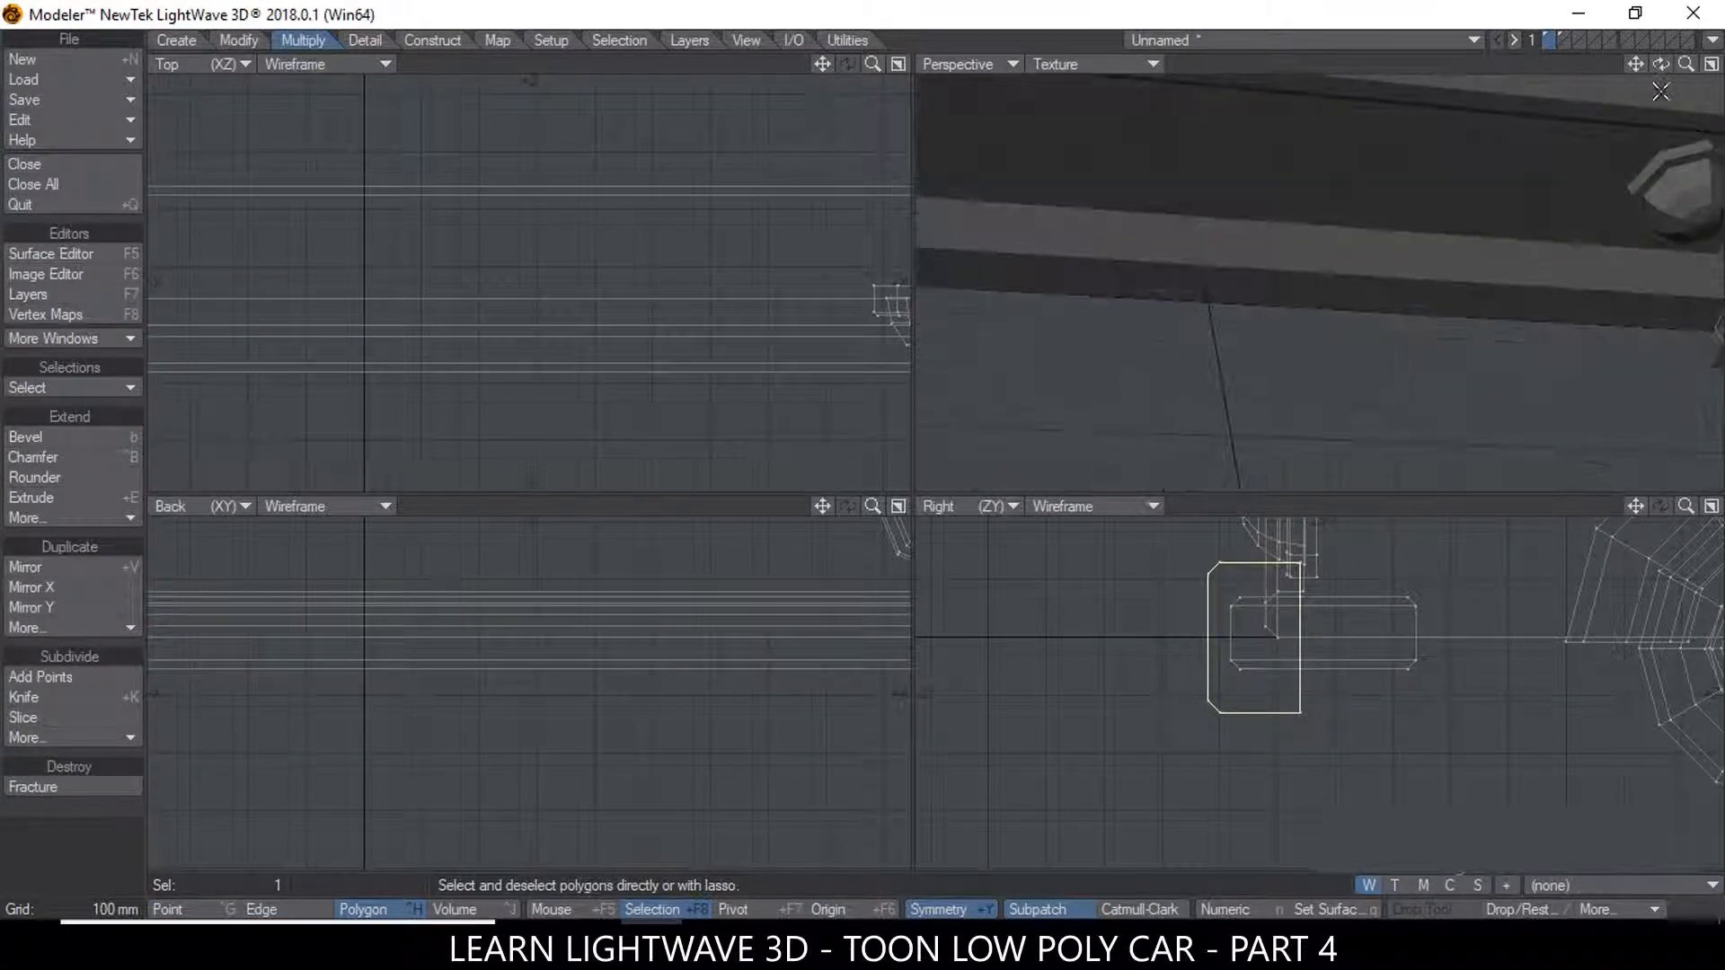
left_click_drag(1635, 70, 1435, 52)
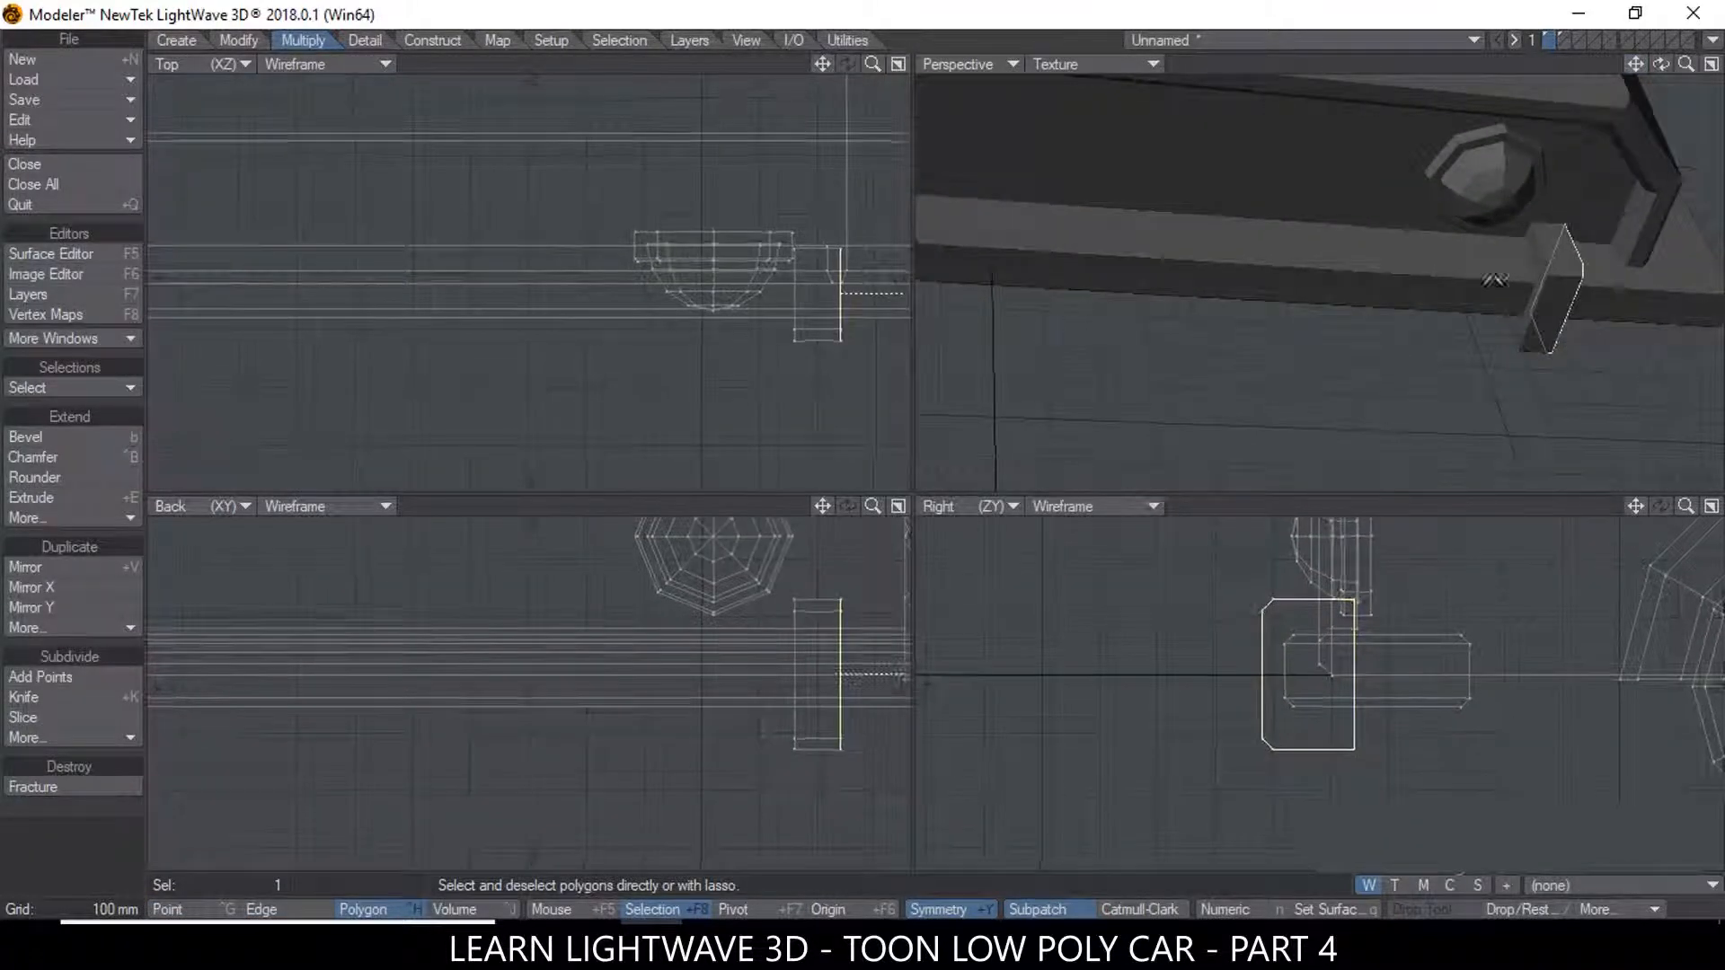
left_click(1542, 253, "shift")
left_click_drag(1545, 279, 1417, 300, "alt")
mouse_move(1391, 241)
left_mouse_down("ctrl+alt")
mouse_move(1455, 236)
mouse_move(1388, 258)
left_mouse_up("ctrl+alt")
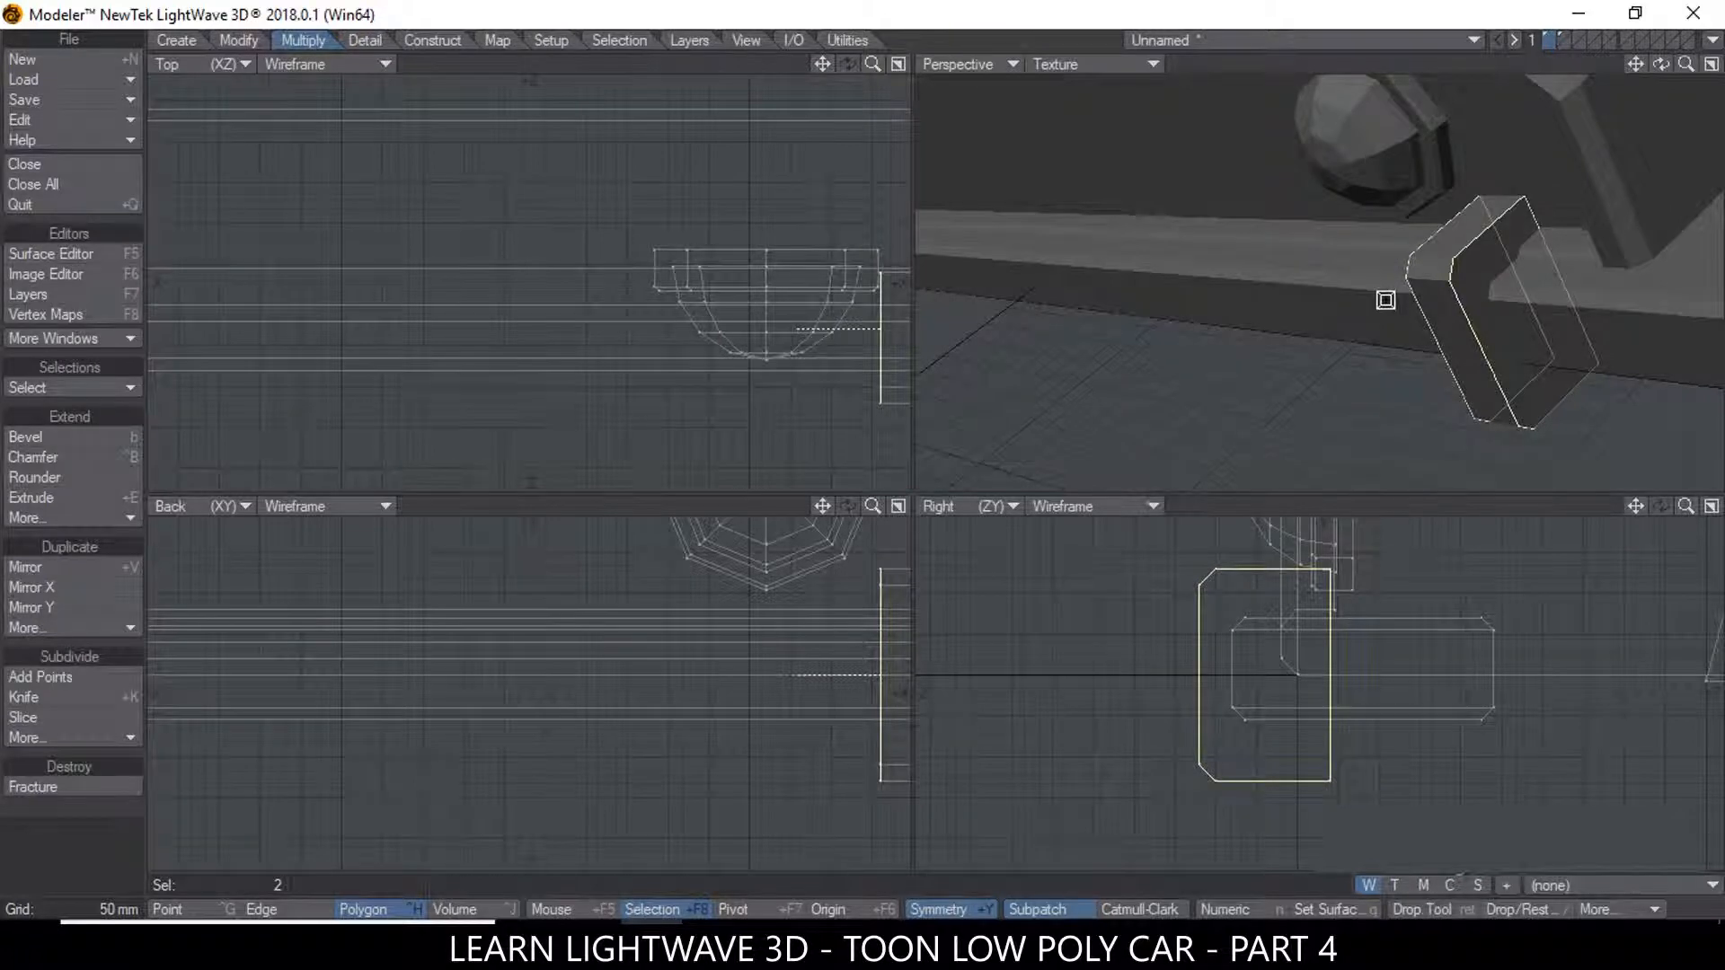
key("b")
key("n")
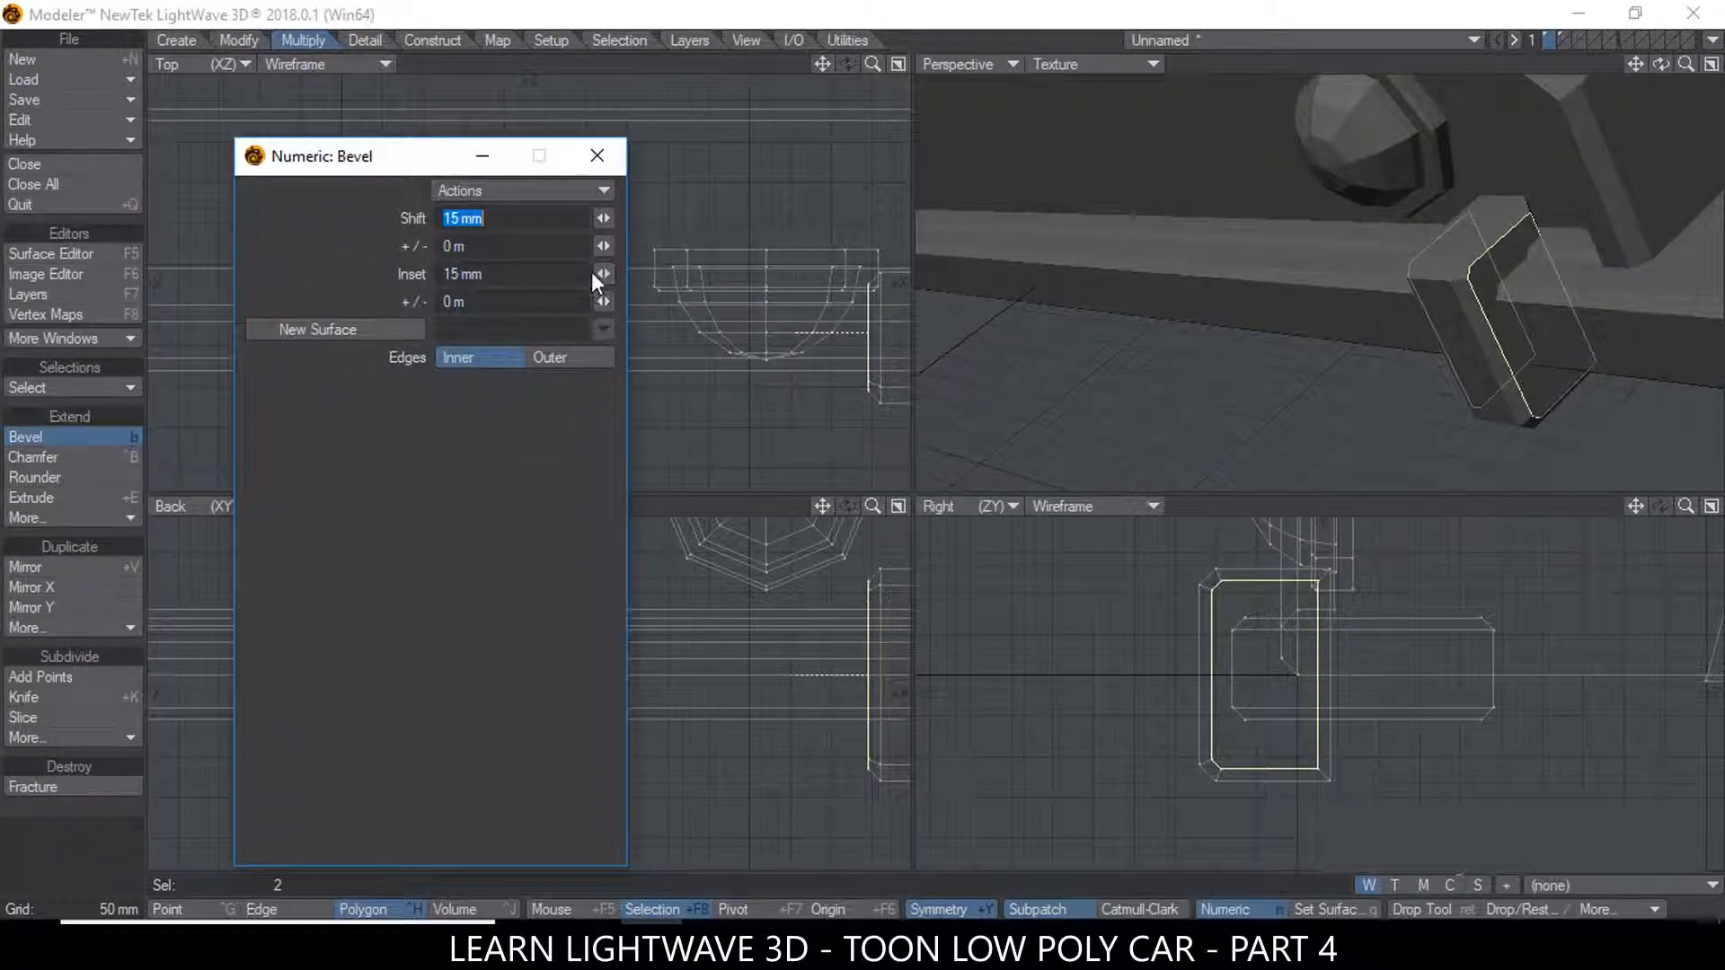
Set the side-face bevel's shift and inset to 10 mm each, finish it, and clear the selection
left_click(458, 218)
key("BackSpace")
type("0")
left_click(454, 273)
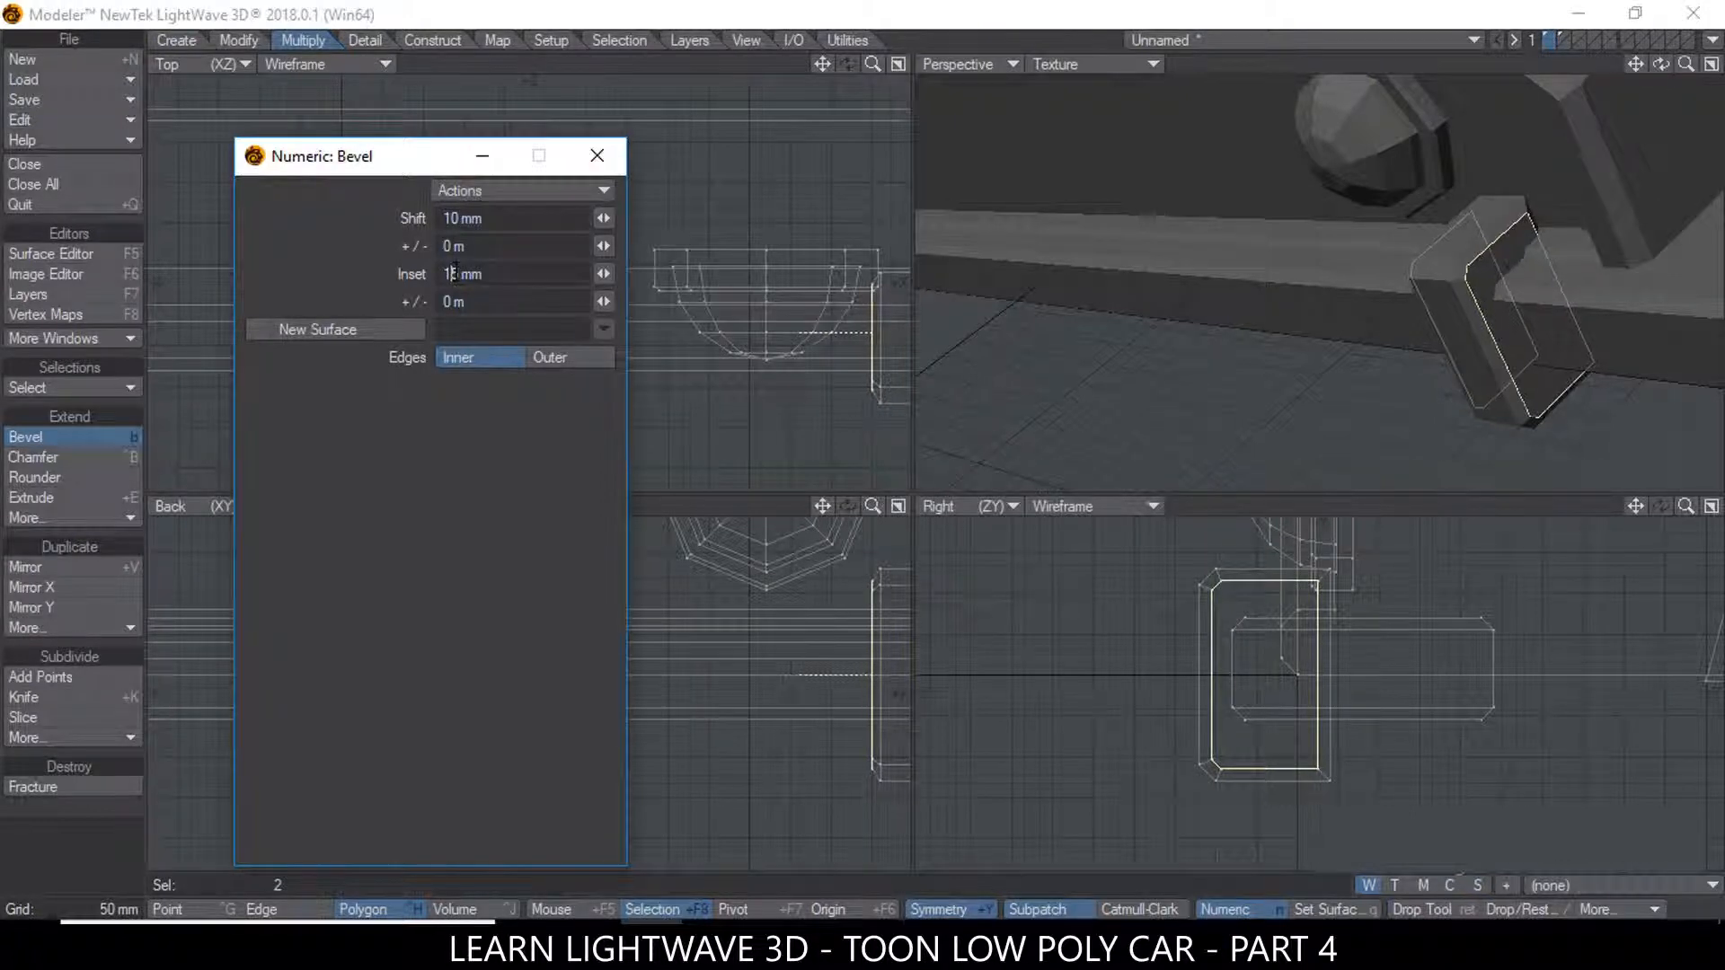
type("0")
left_click(506, 224)
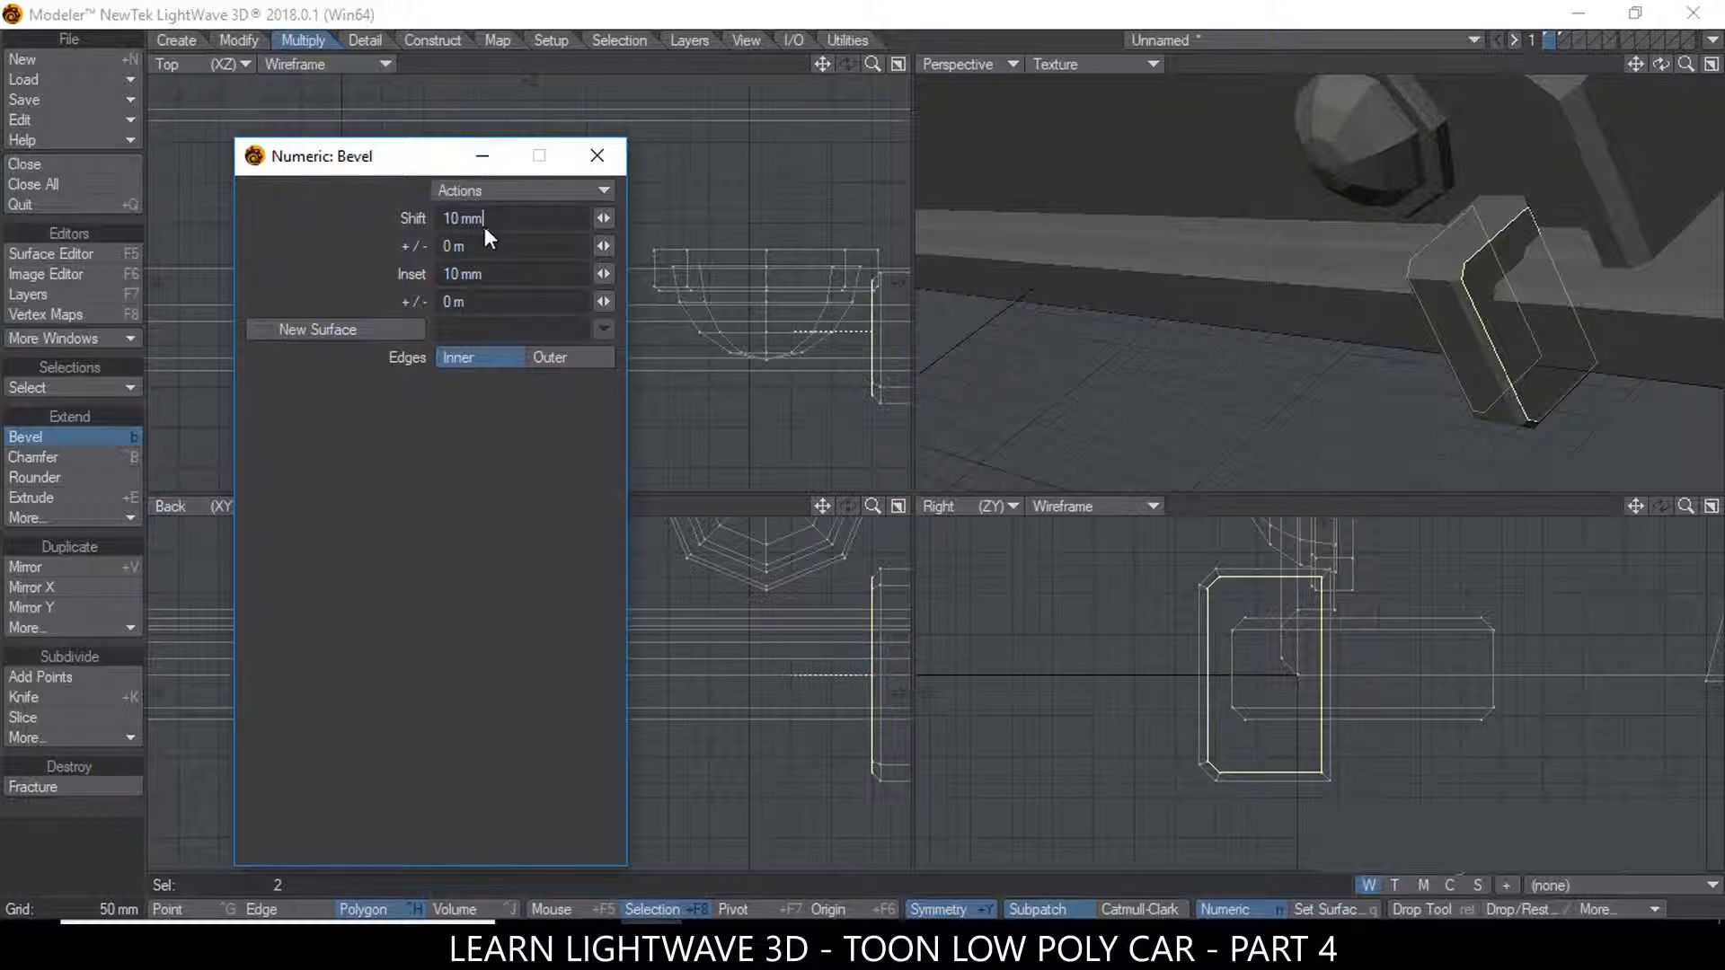
left_click(597, 155)
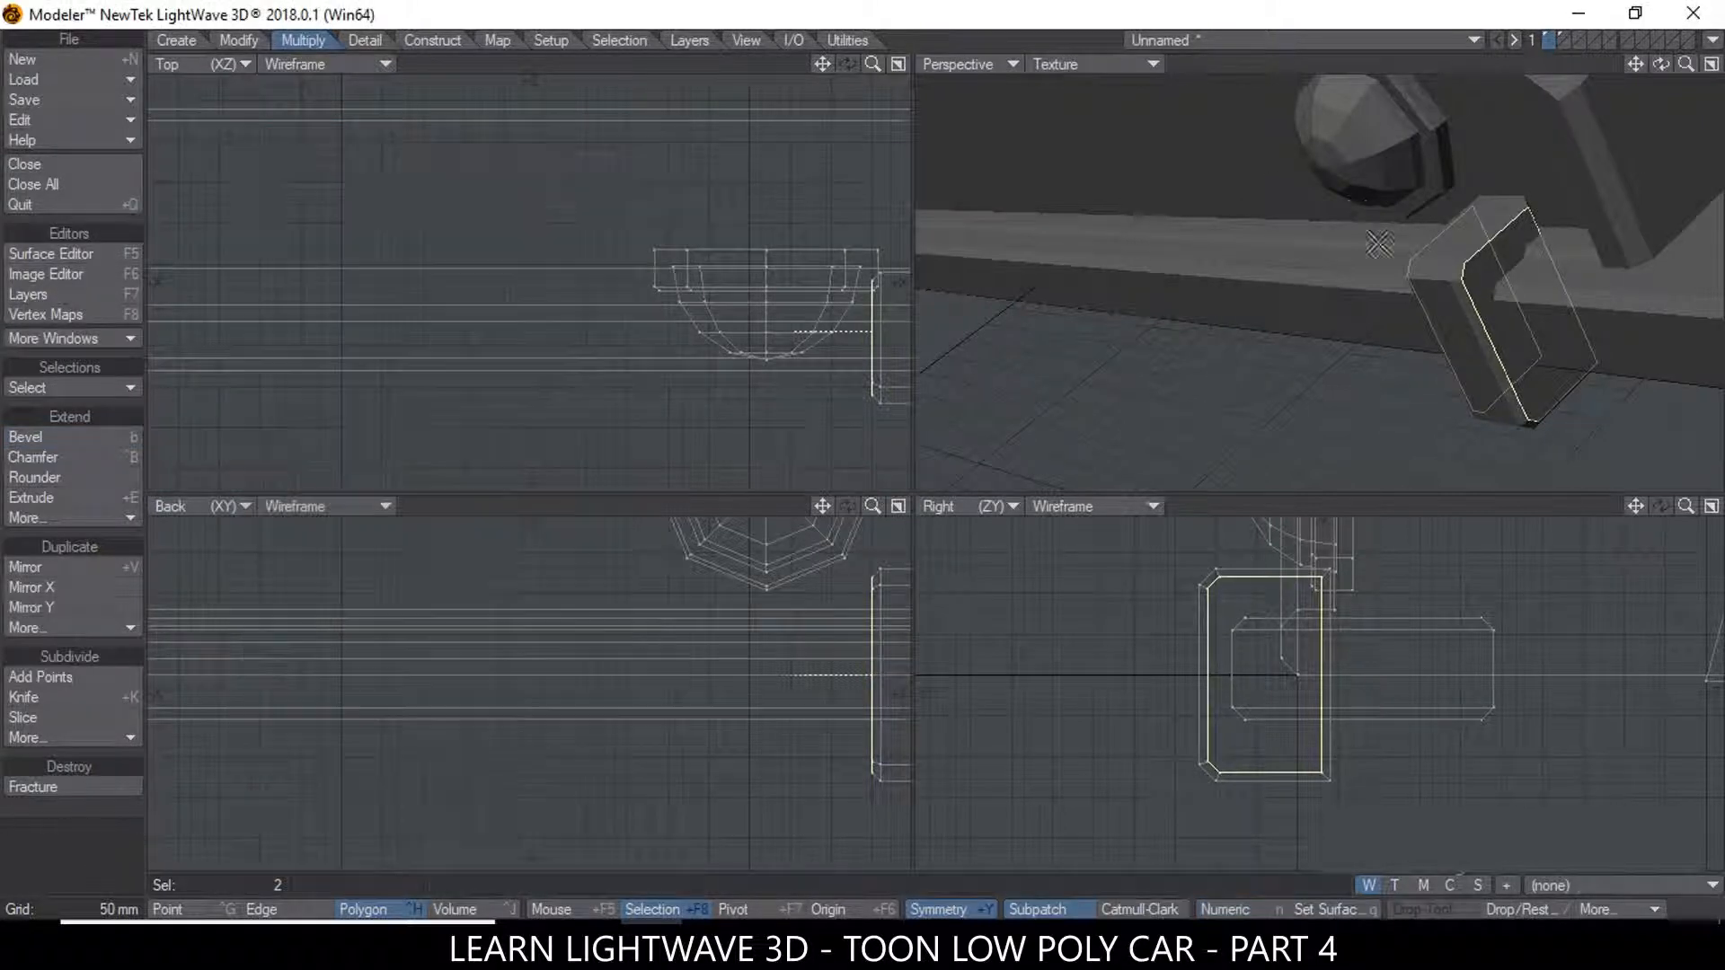
scroll(1487, 262, "down", 2)
left_click_drag(1487, 262, 1462, 255, "ctrl+alt")
left_click_drag(1462, 256, 1511, 199, "alt")
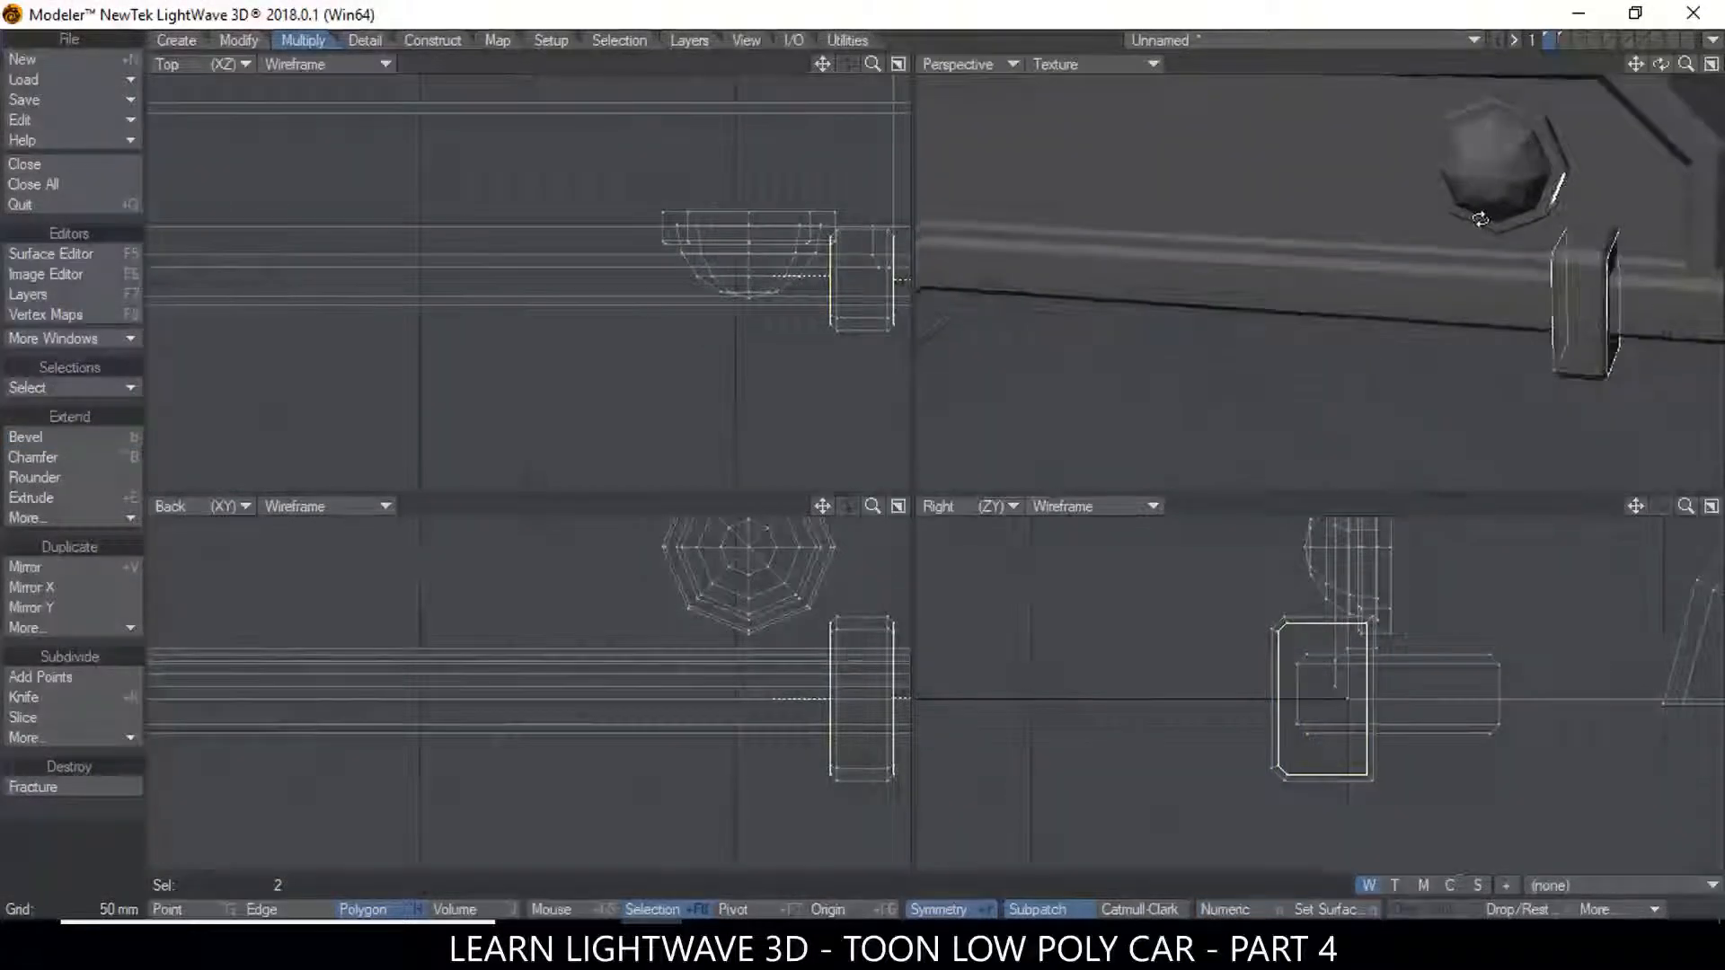
left_click(257, 881)
left_click_drag(1577, 269, 1595, 257, "ctrl+alt")
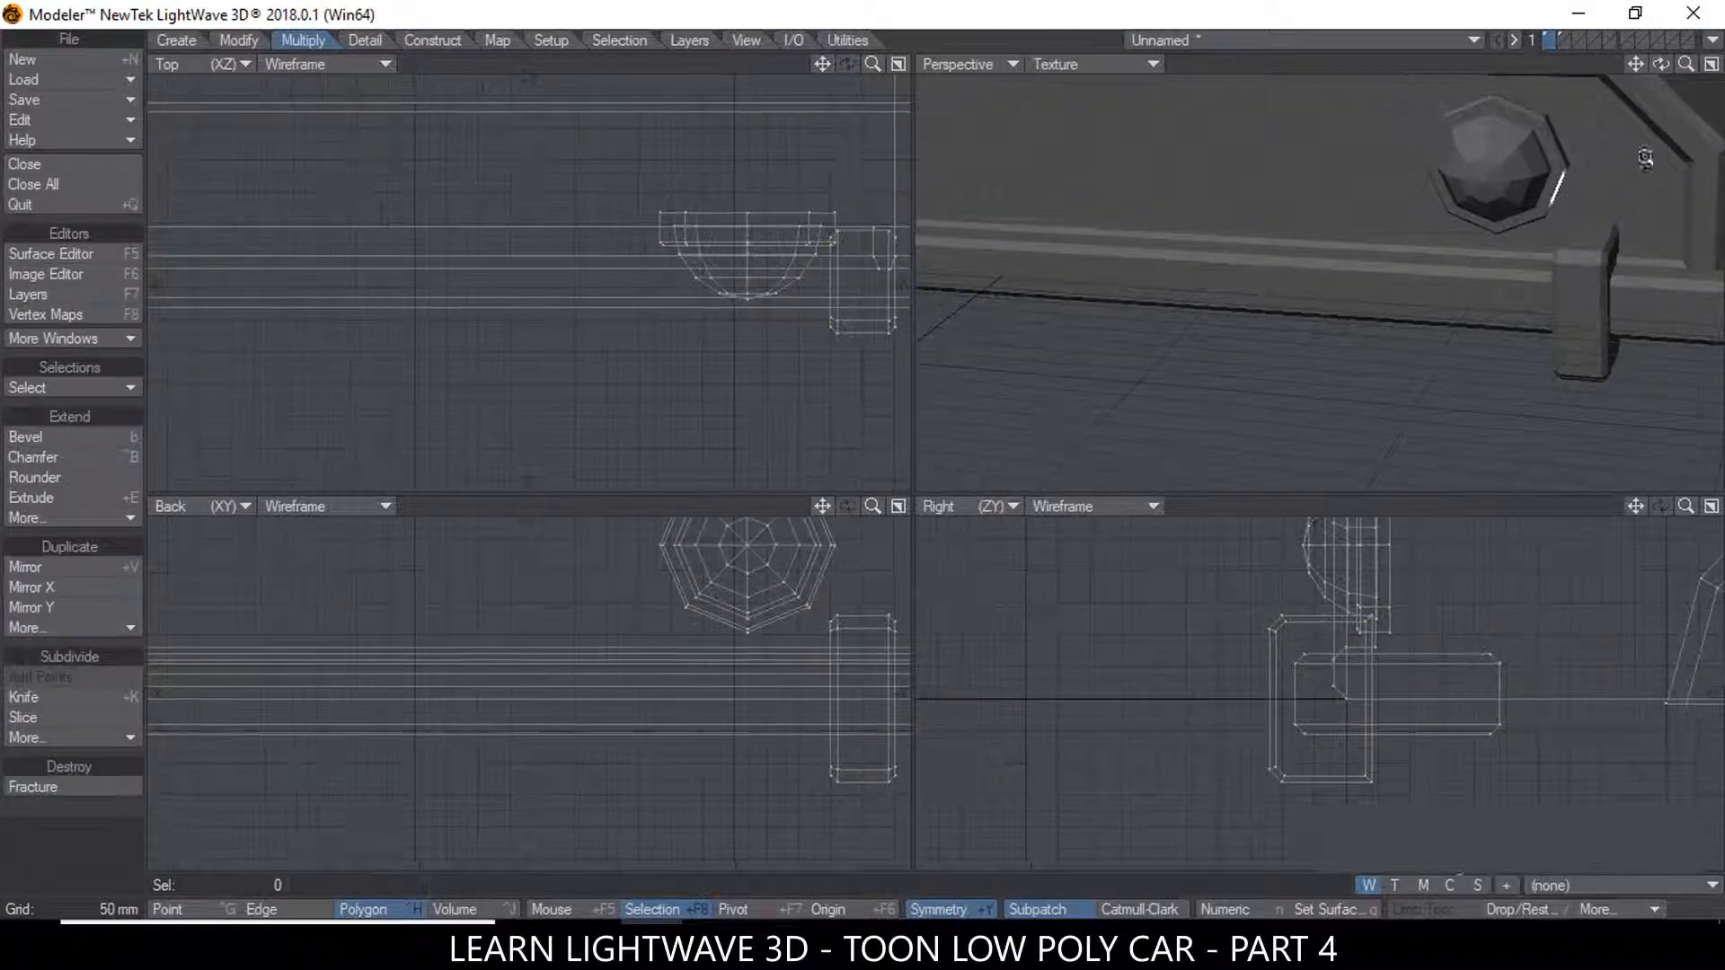
Select the whole connected bumper guard, mirror it across the X axis with center X at 0 m, and deselect it
left_click(1711, 64)
left_click_drag(1332, 415, 1140, 470, "alt")
left_click(1139, 439)
key("bracketright")
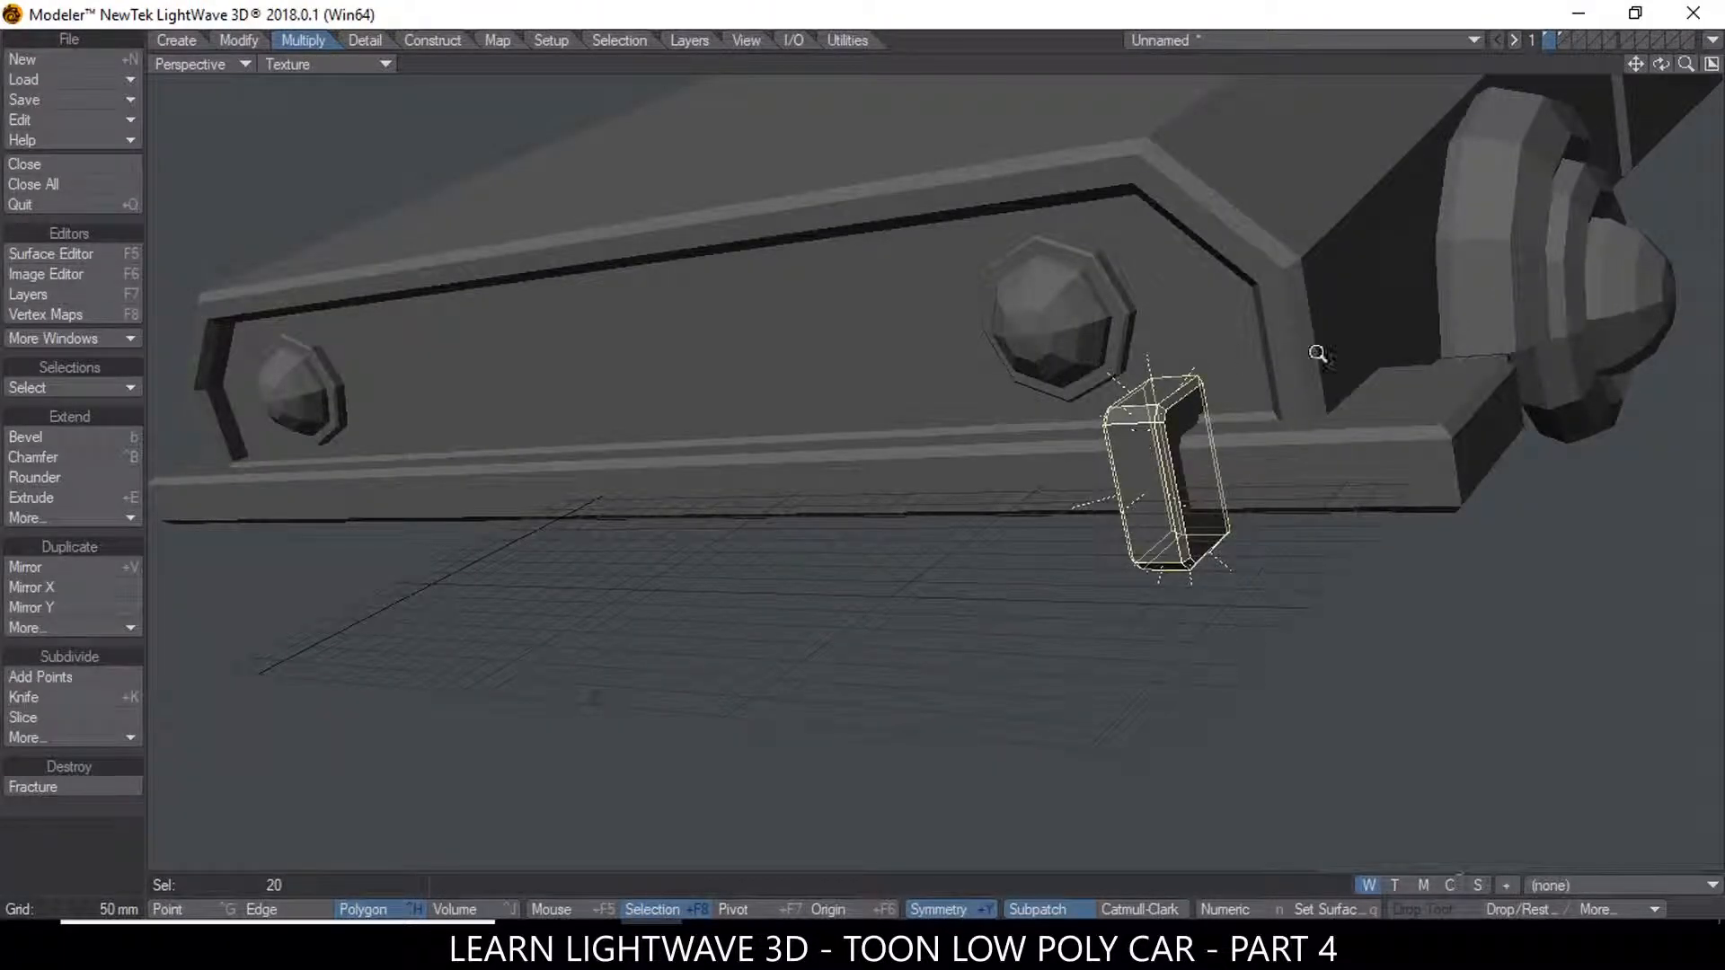
left_click_drag(1317, 353, 1125, 369, "ctrl+alt")
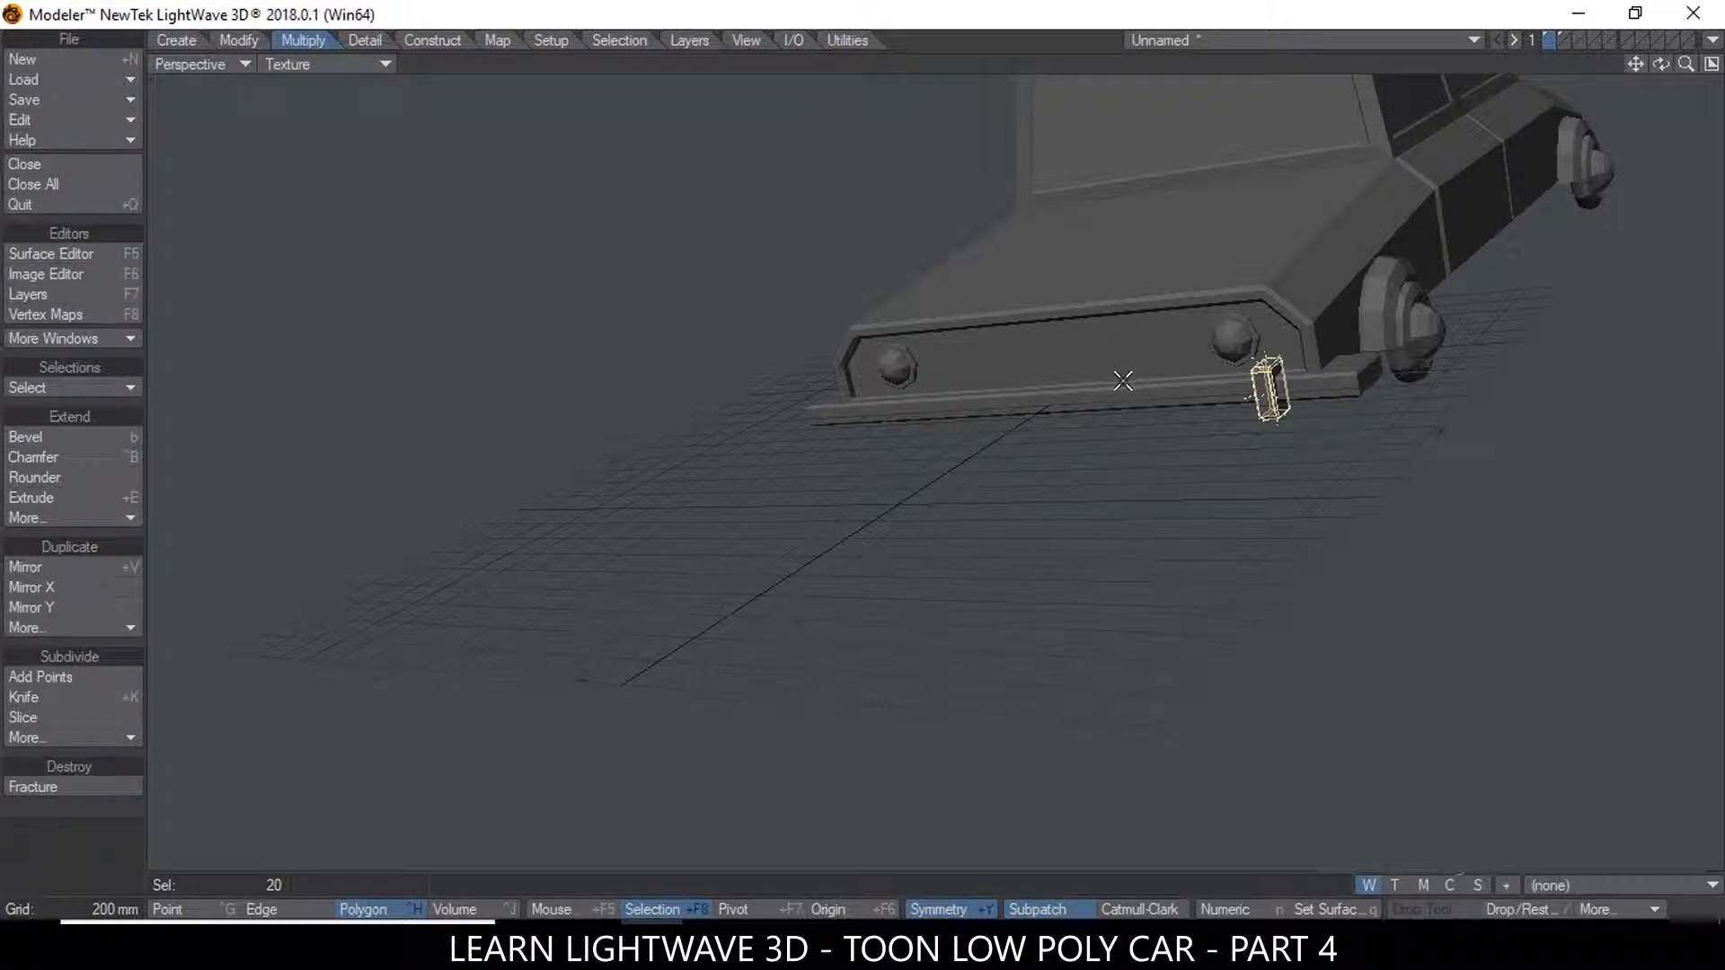
key("shift+v")
key("n")
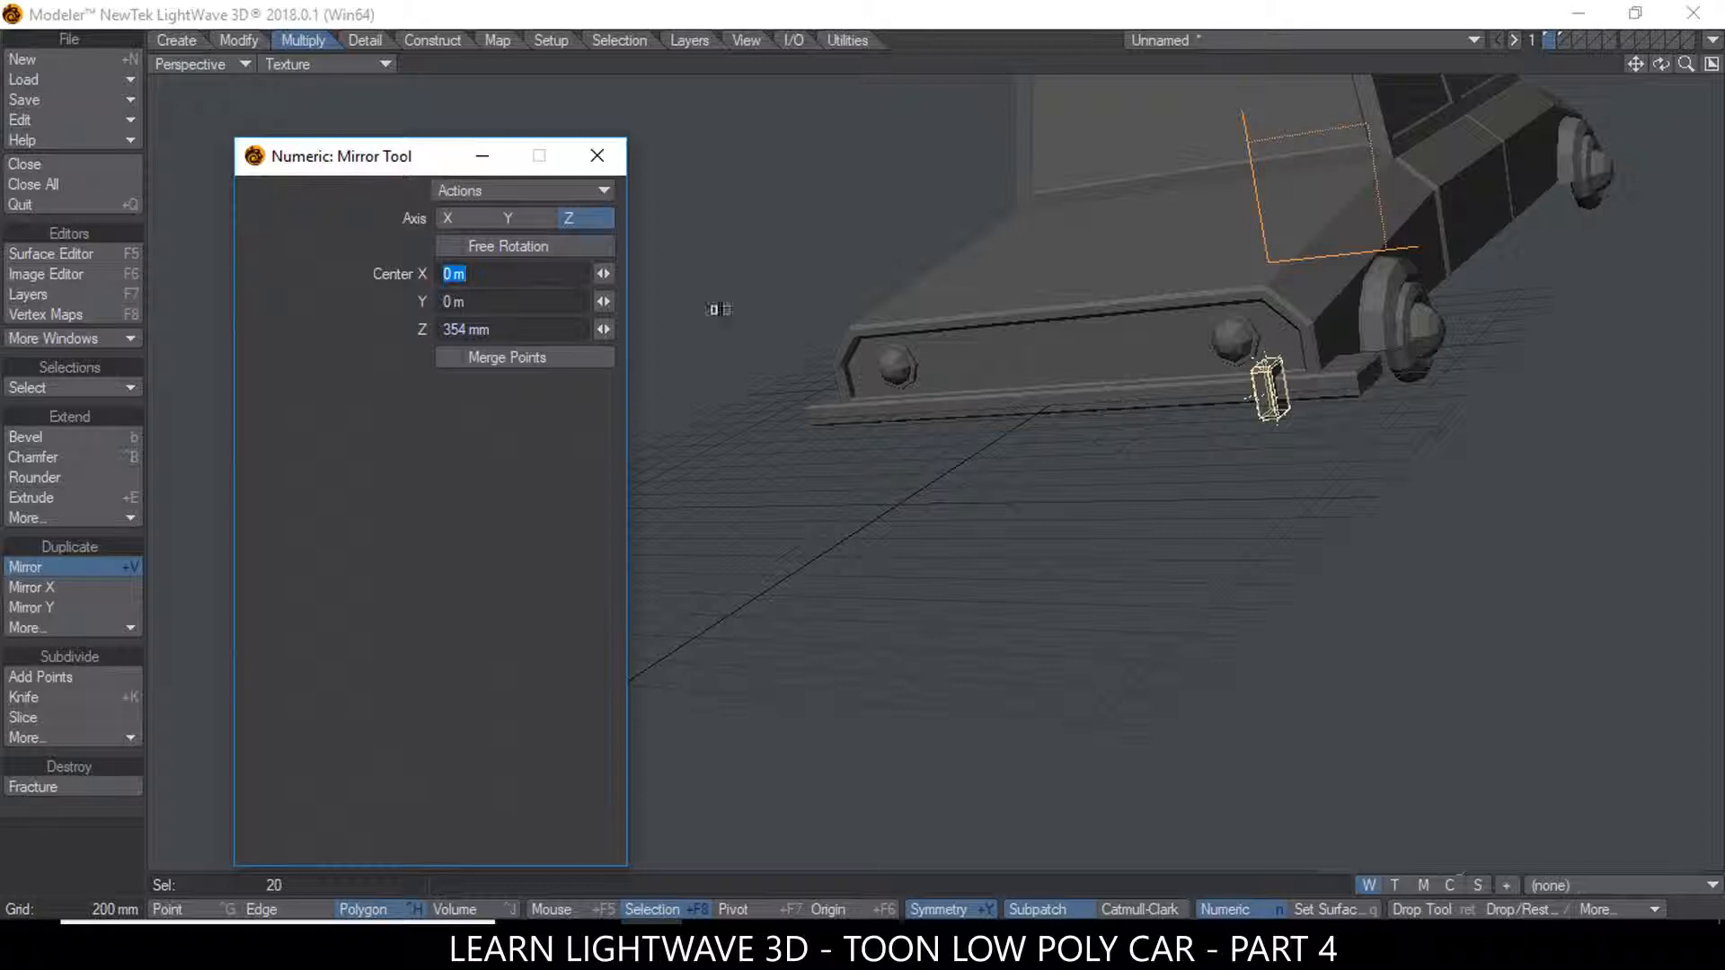
left_click(458, 215)
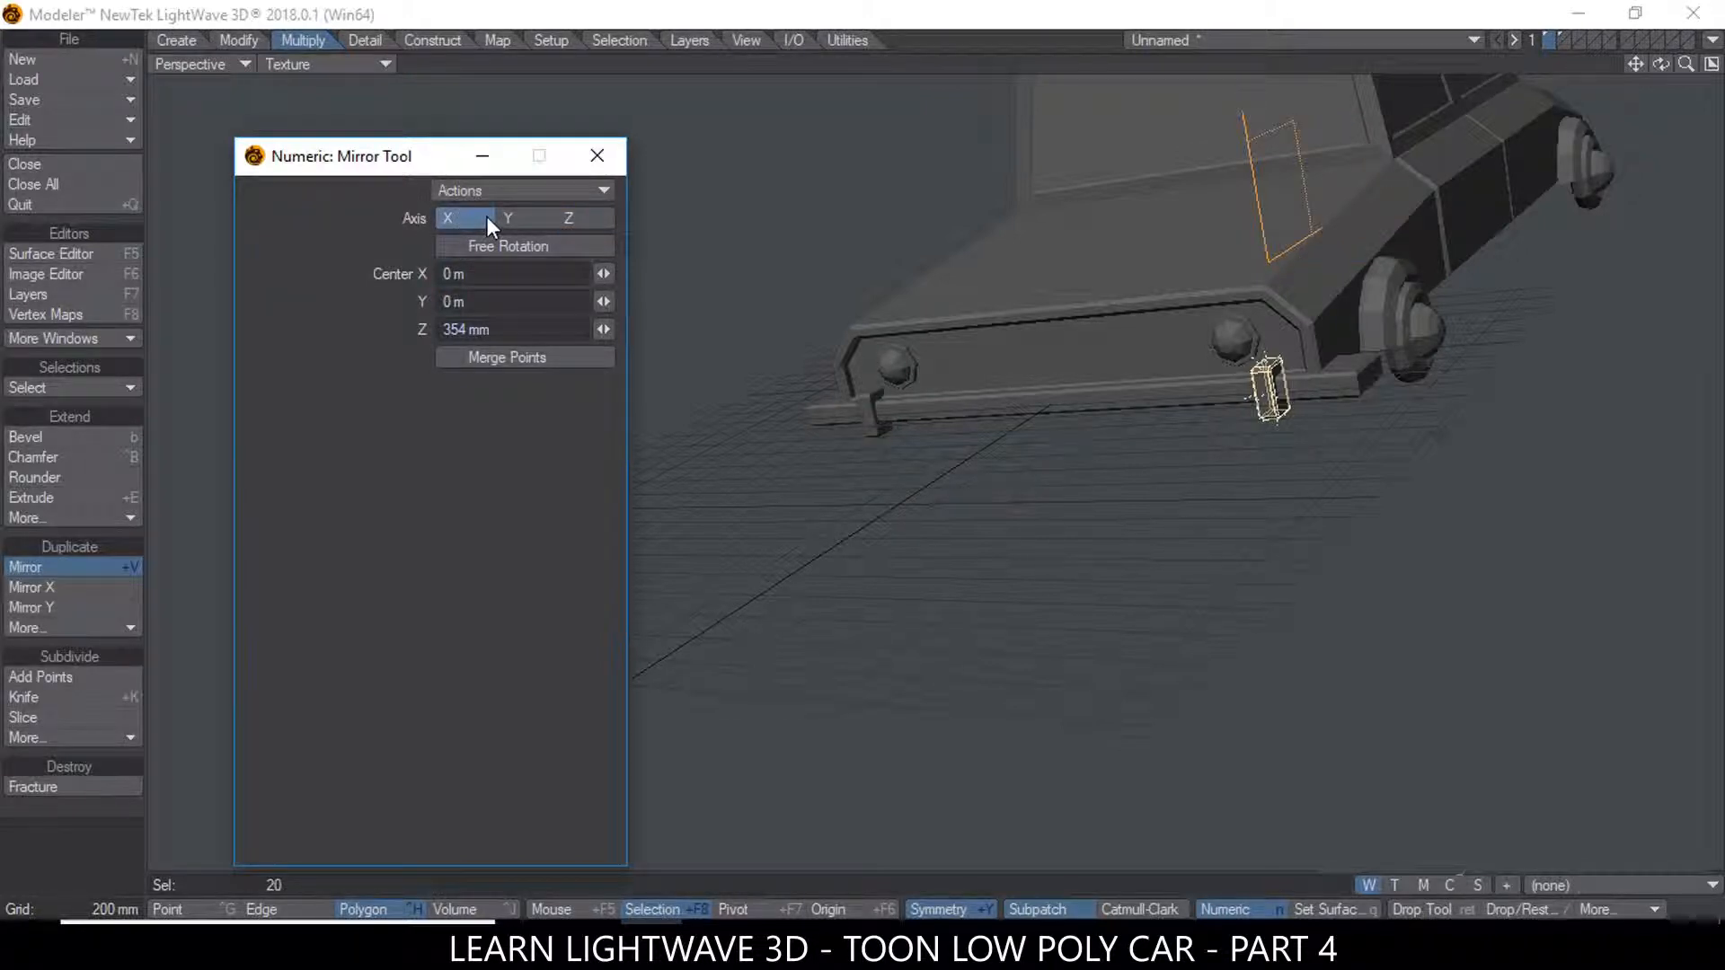
key("space")
left_click(581, 166)
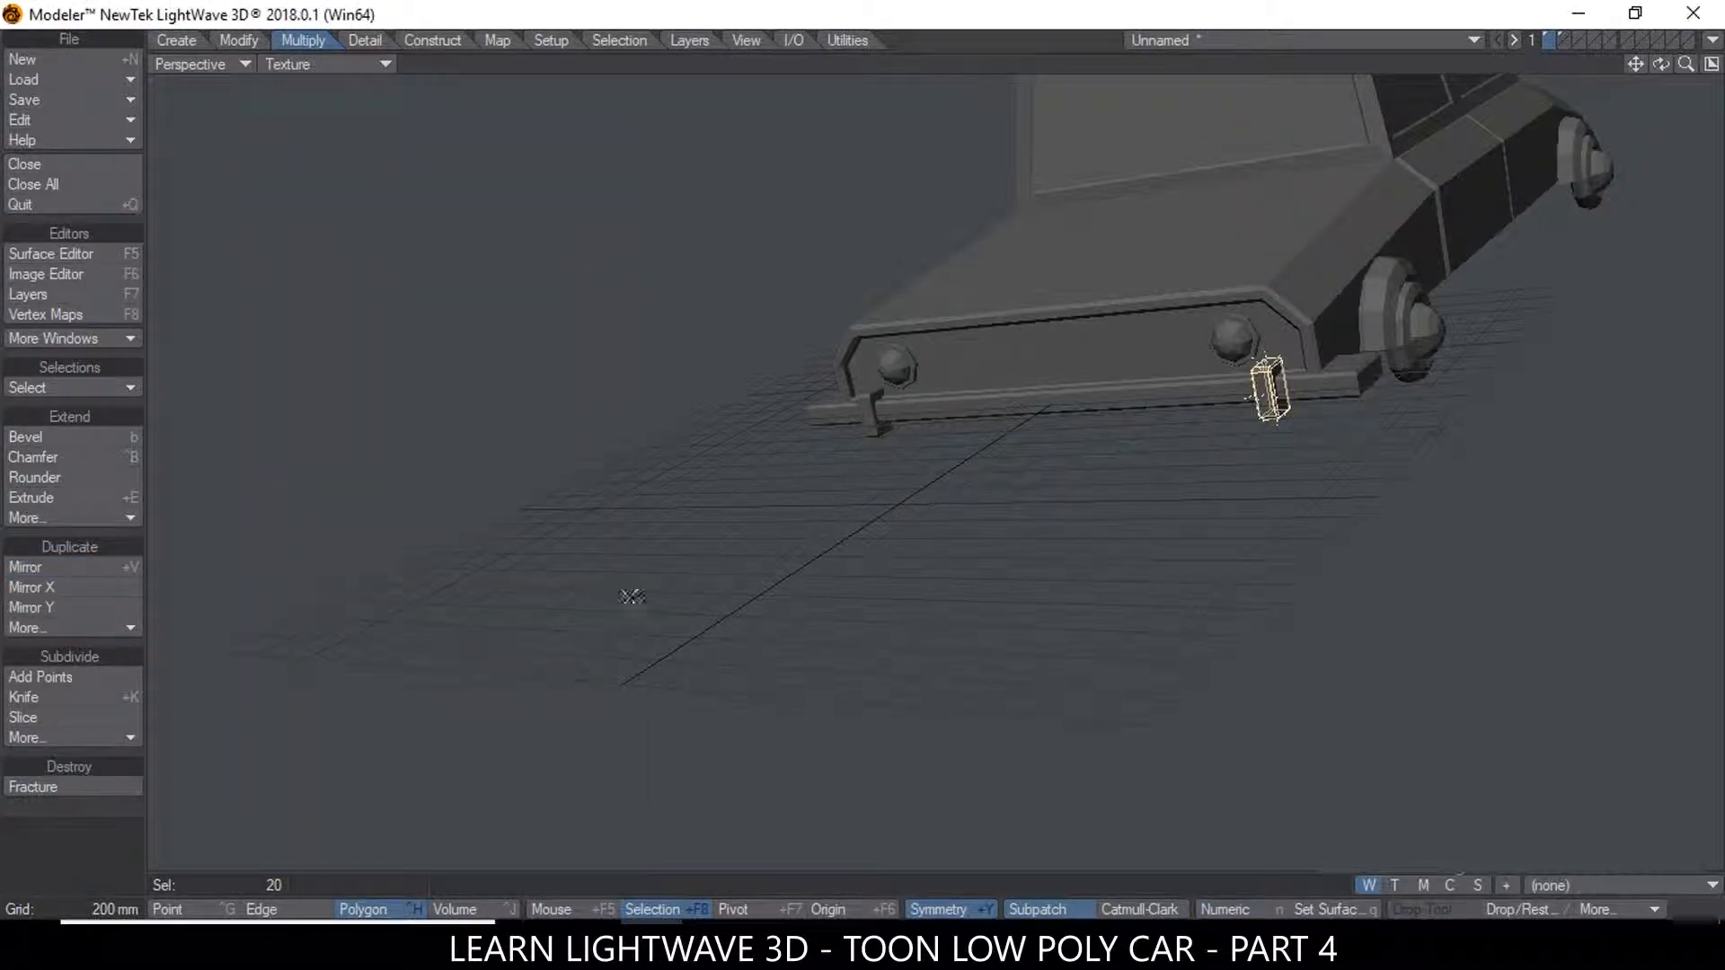
left_click(272, 888)
Select the whole front bumper with both guards and mirror it along the Z axis toward the car's rear
left_click(871, 415)
left_click(1255, 396)
left_click(1285, 388)
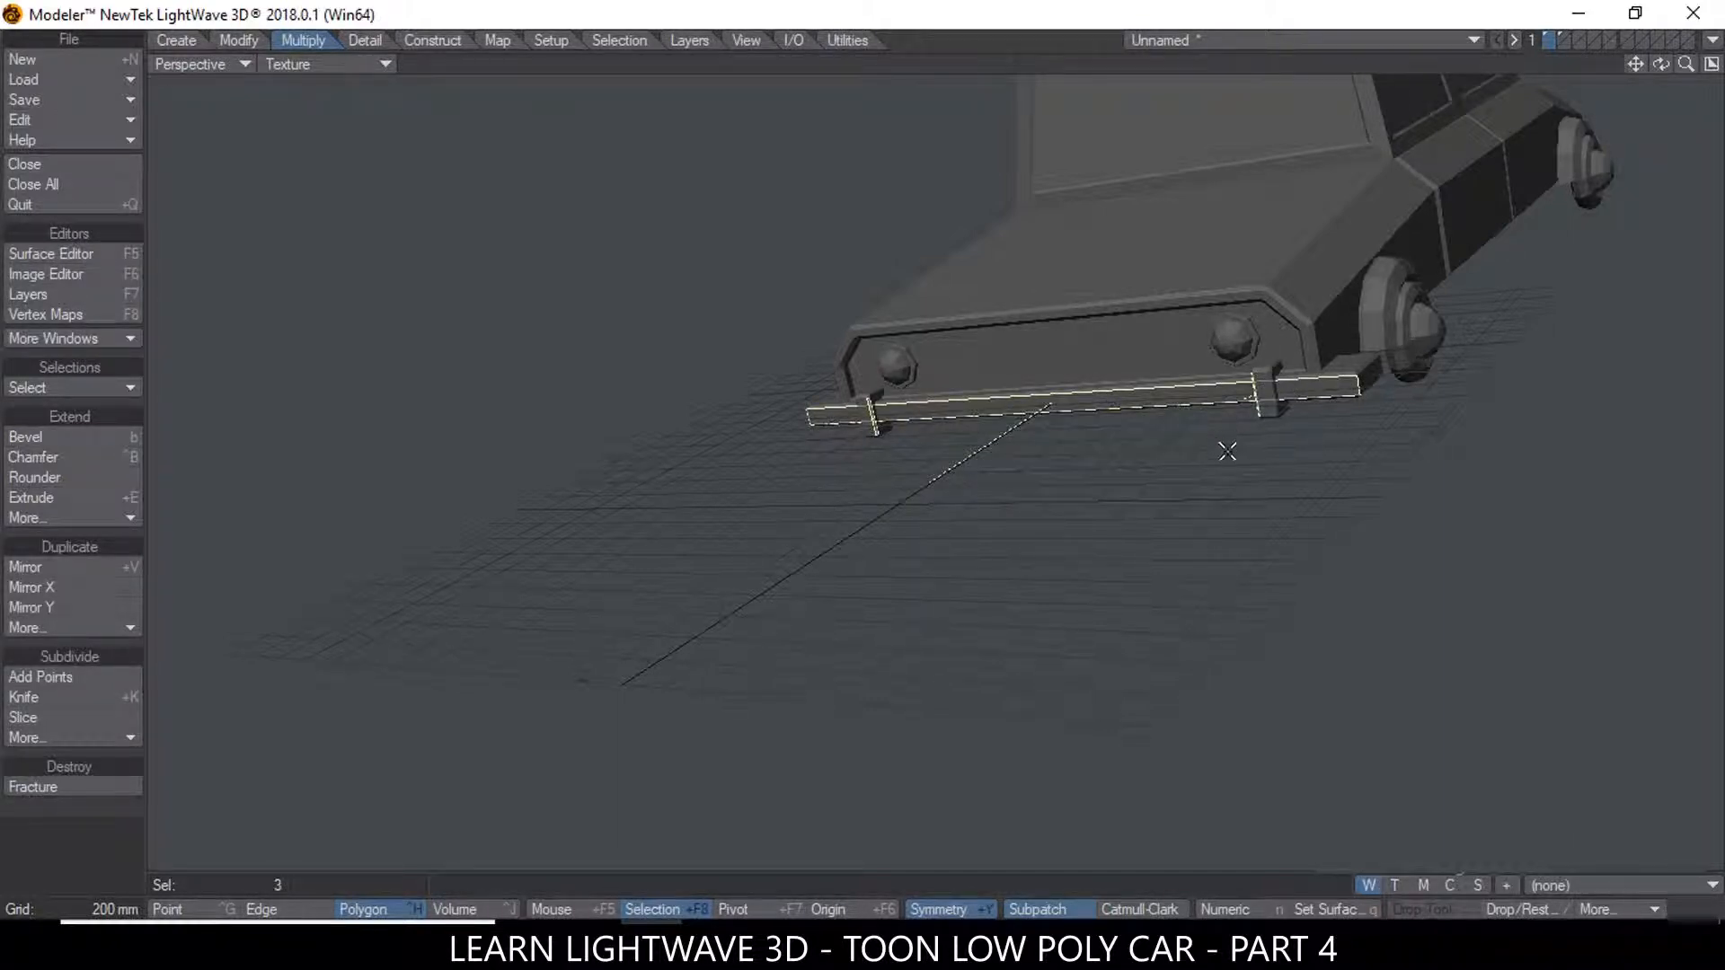
key("bracketright")
scroll(1463, 316, "down", 3)
left_click_drag(1388, 260, 1230, 386, "alt")
left_click(1712, 64)
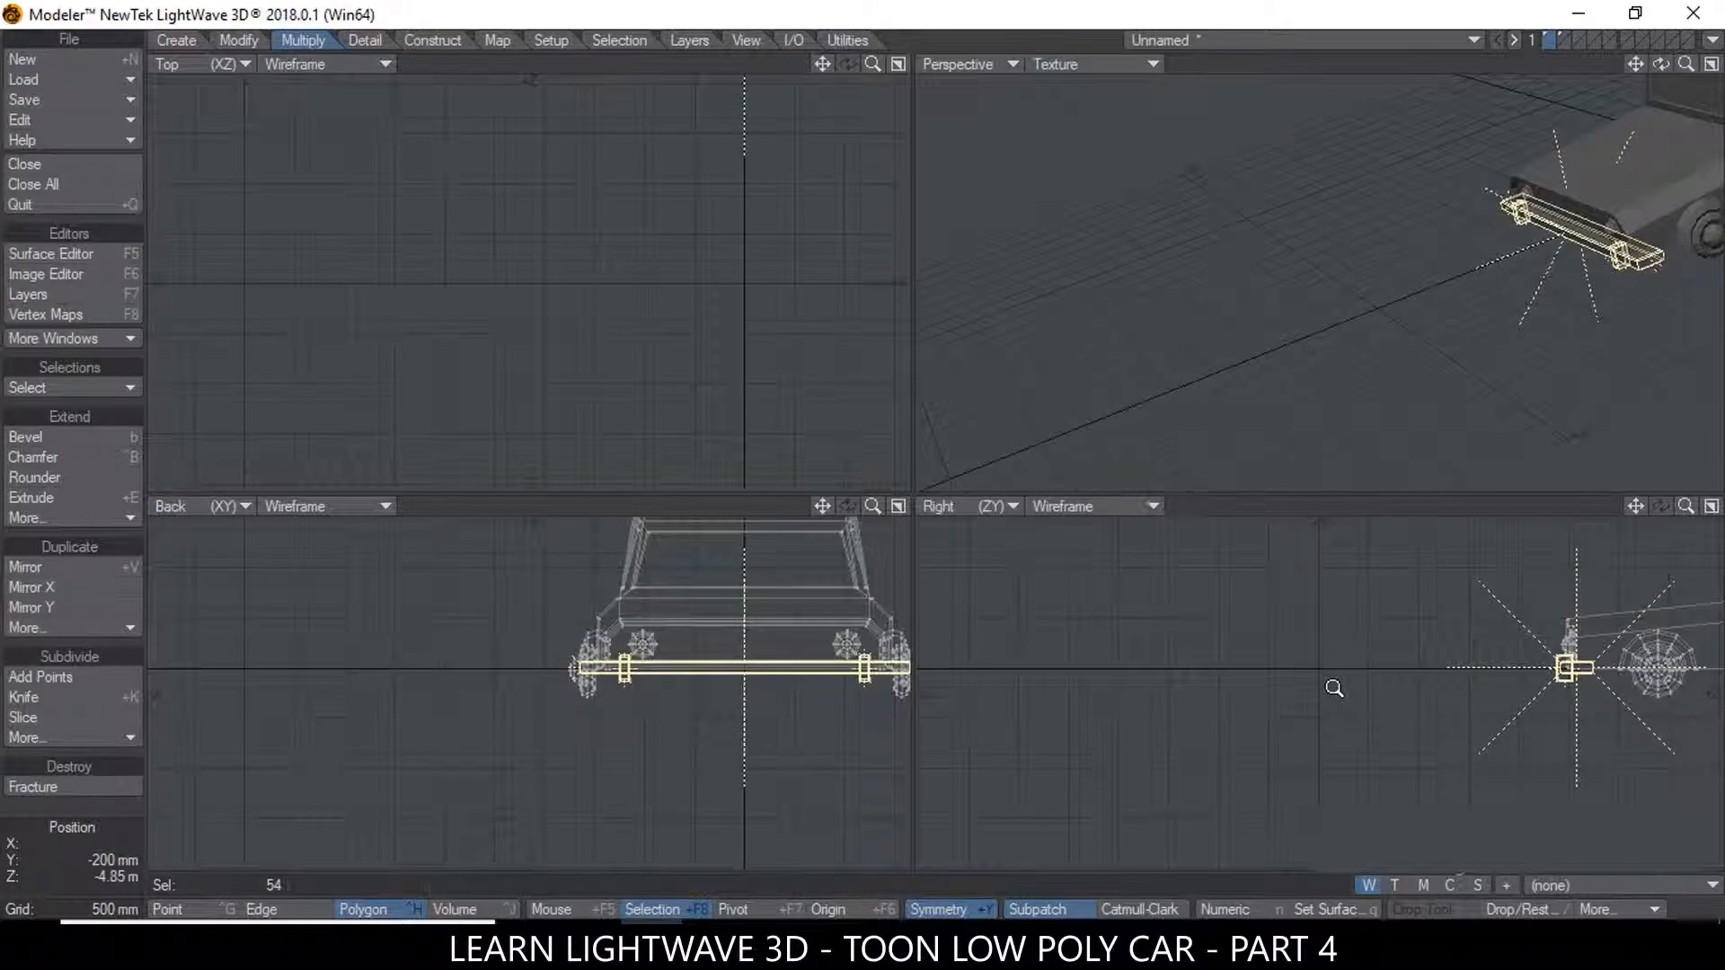
key("shift+v")
left_click_drag(1635, 506, 1182, 555)
key("n")
left_click(569, 219)
Adjust the mirror's center Z to 232 mm so the copied bumper sits at the rear, finalize it, and clear the selection
left_click_drag(611, 329, 591, 328)
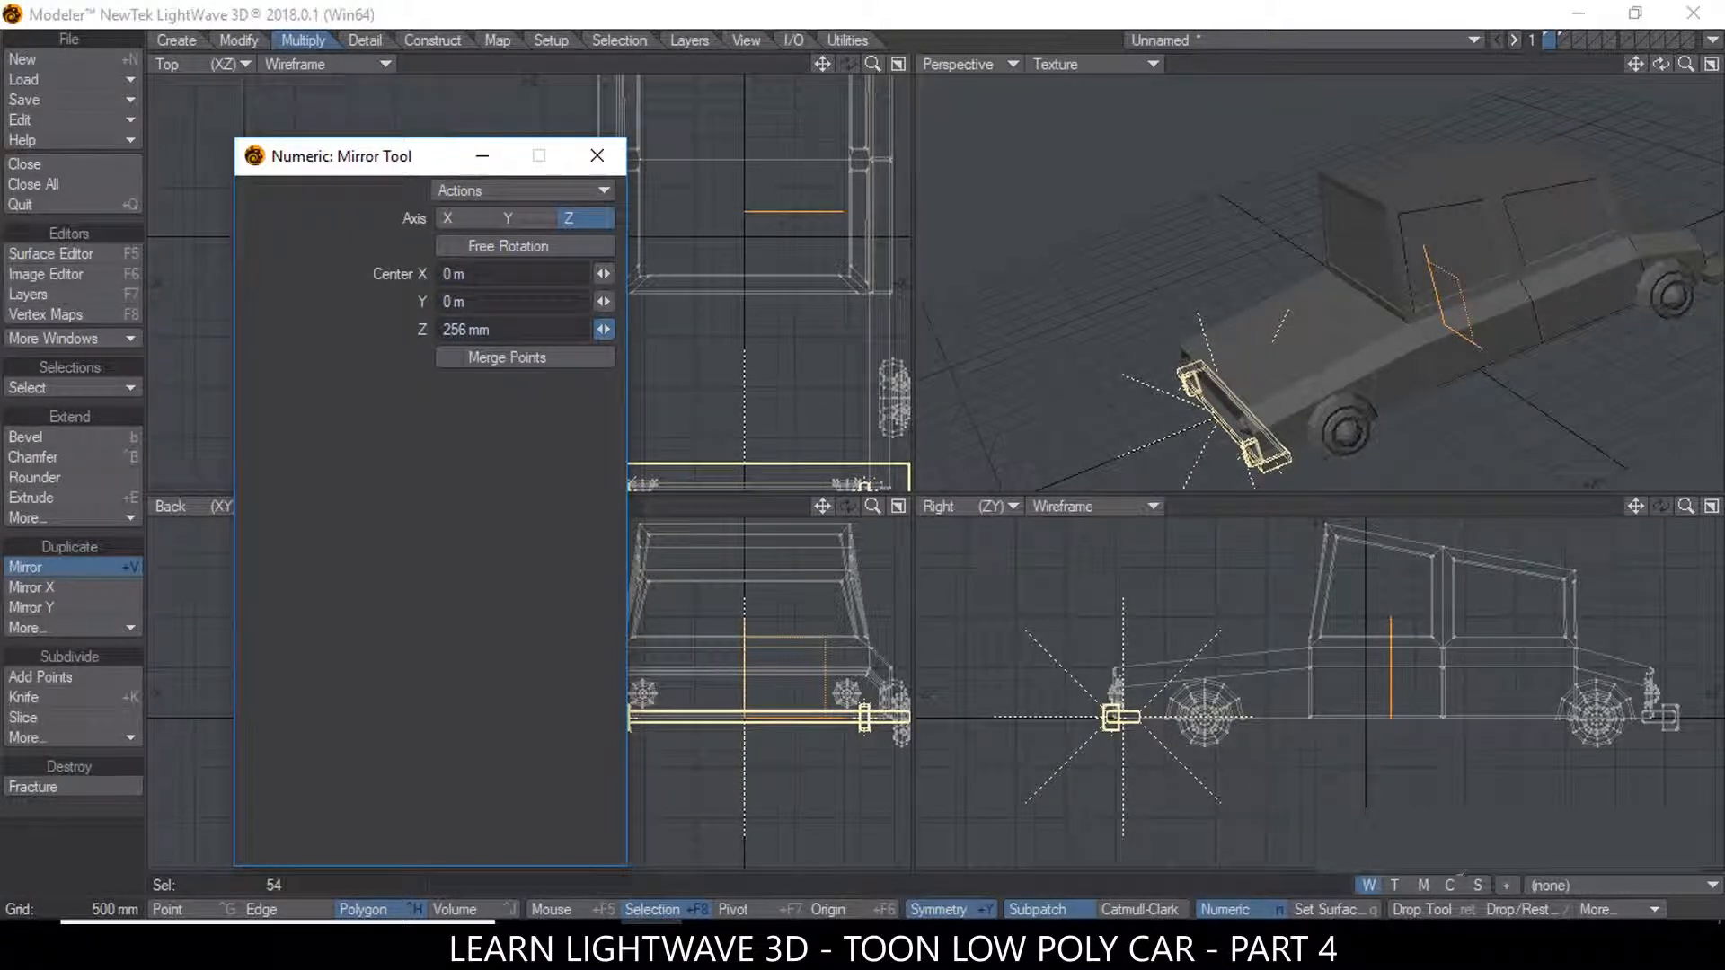
mouse_move(601, 329)
left_mouse_down()
mouse_move(585, 330)
mouse_move(608, 328)
left_mouse_up()
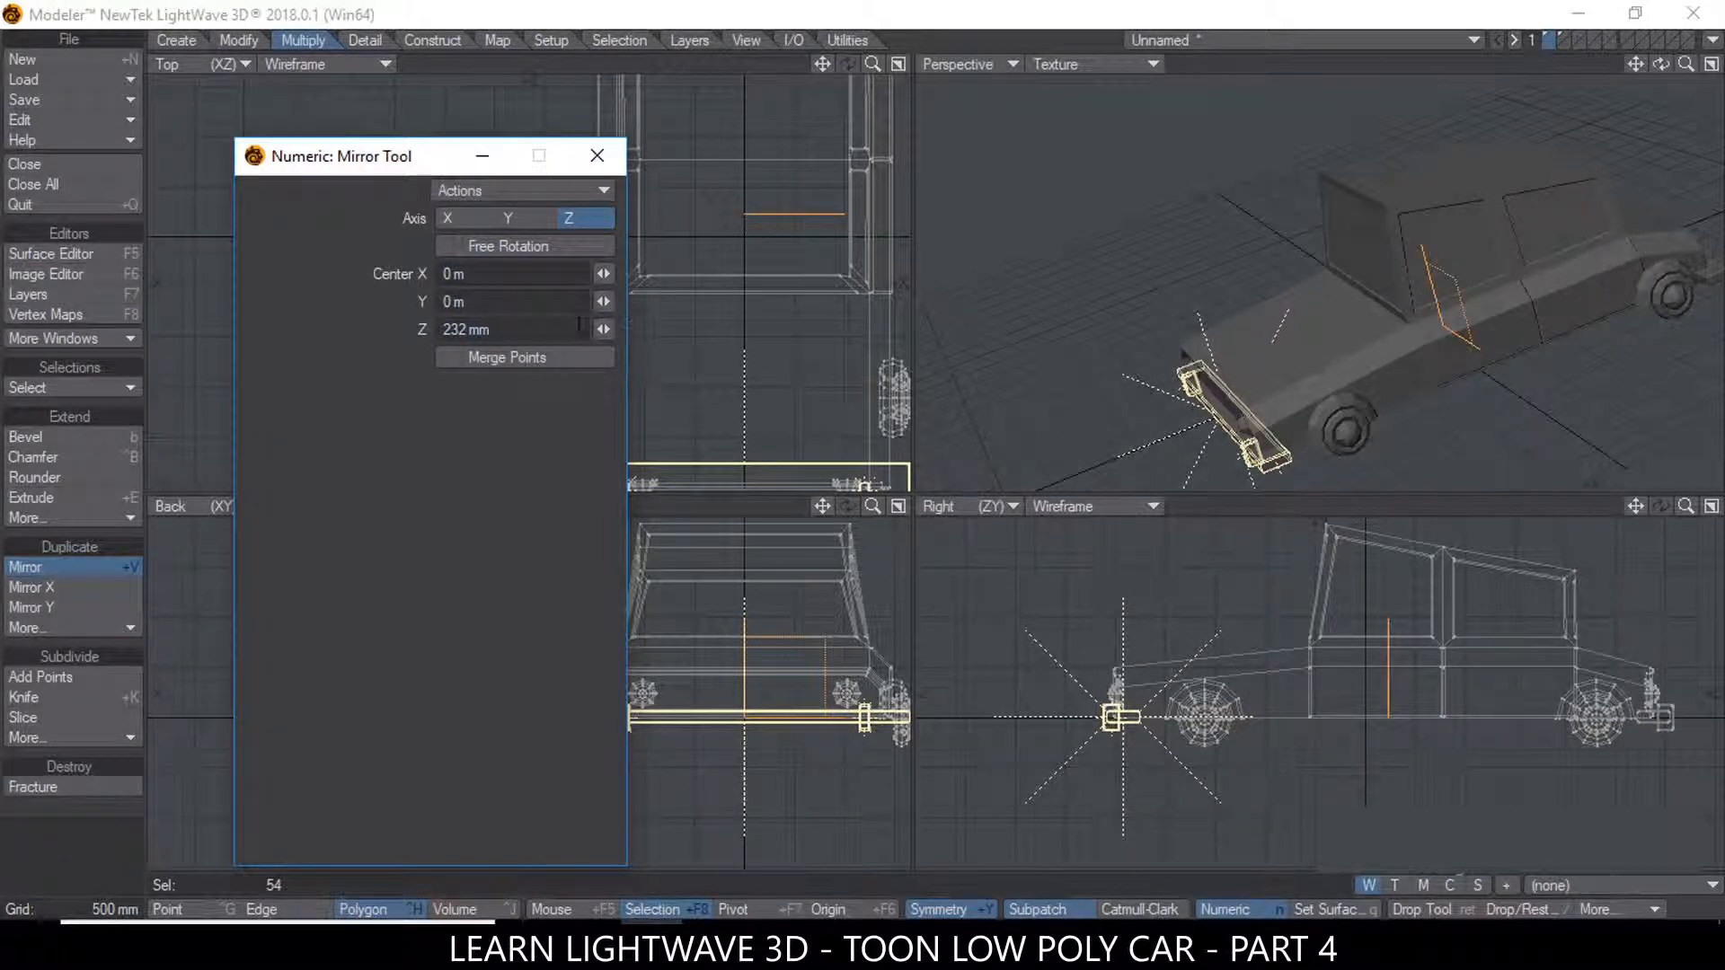
key("Return")
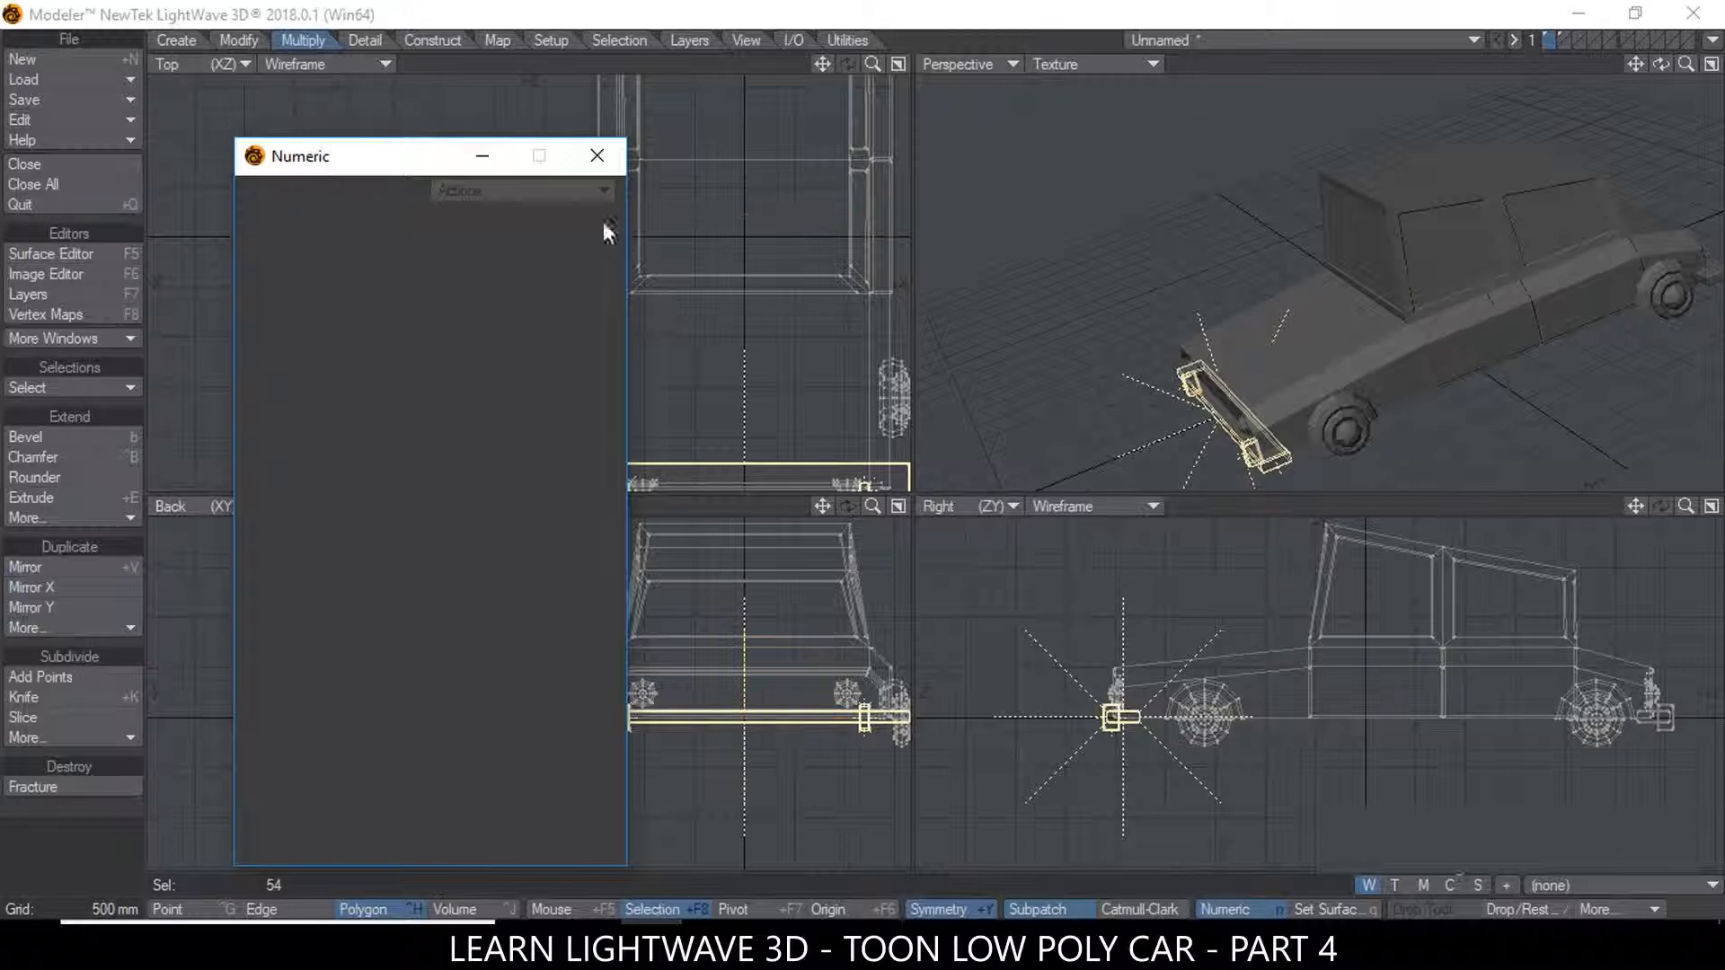
left_click(596, 161)
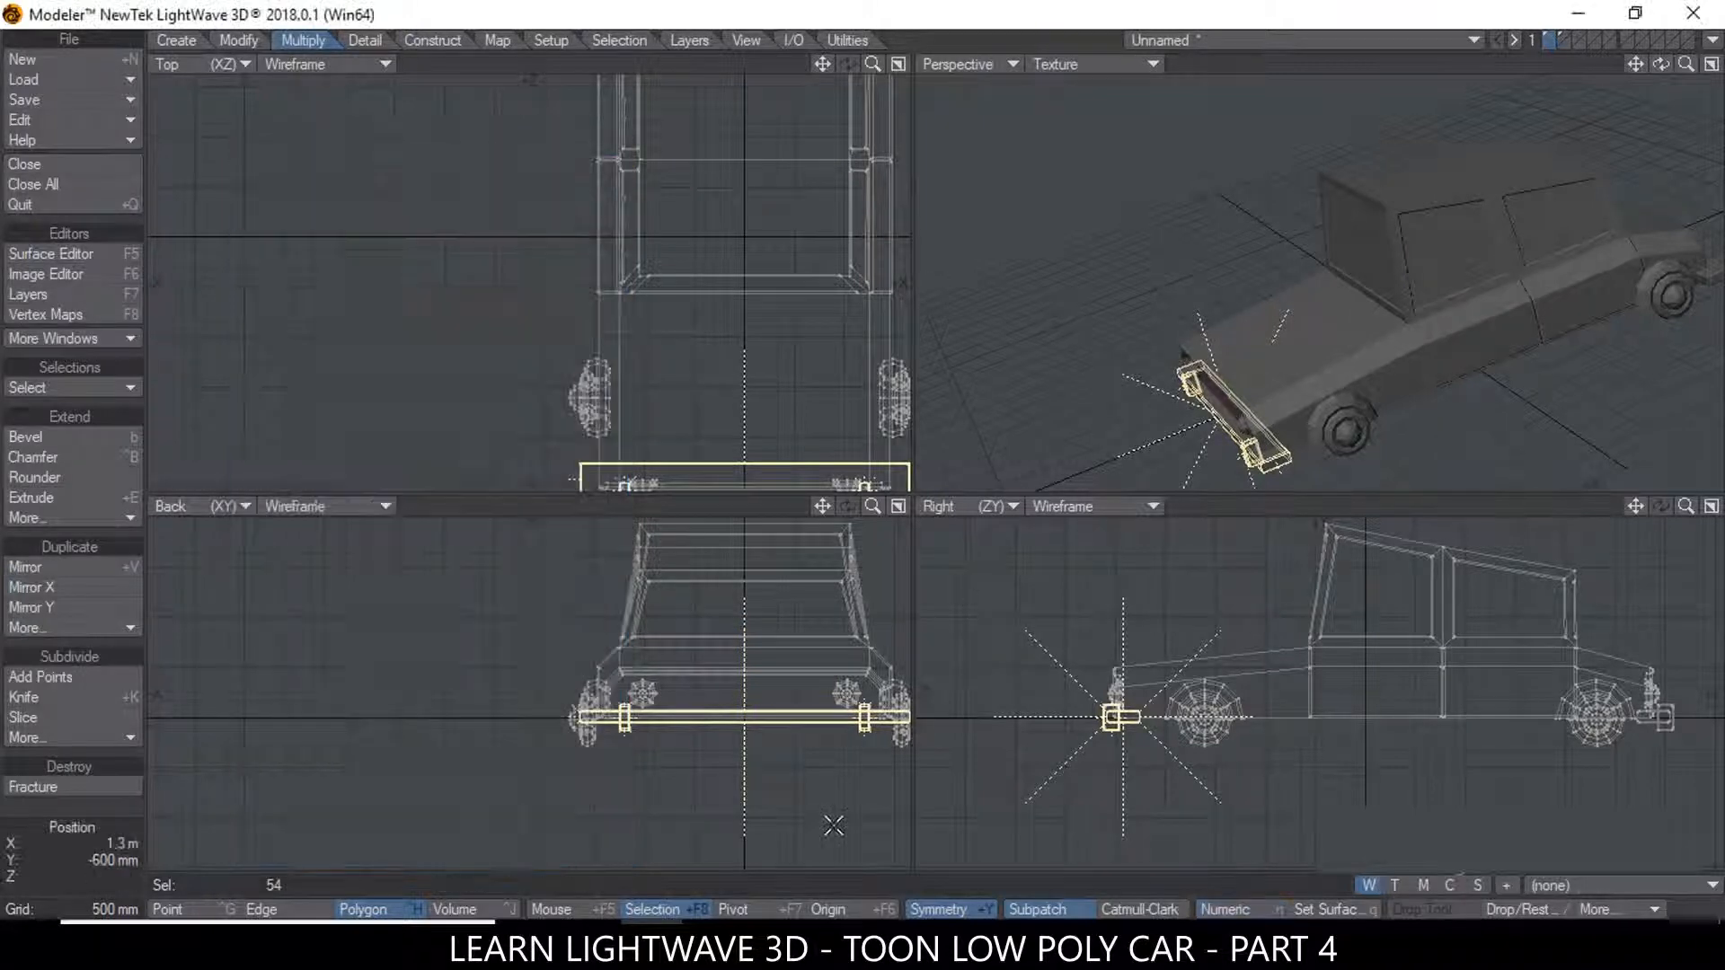
left_click(239, 878)
Draw a narrow upright box on the recessed front panel between the centerline and a headlight in the back view
left_click_drag(1479, 205, 1288, 258, "alt")
left_click(1711, 64)
left_click_drag(1397, 365, 1066, 515, "alt")
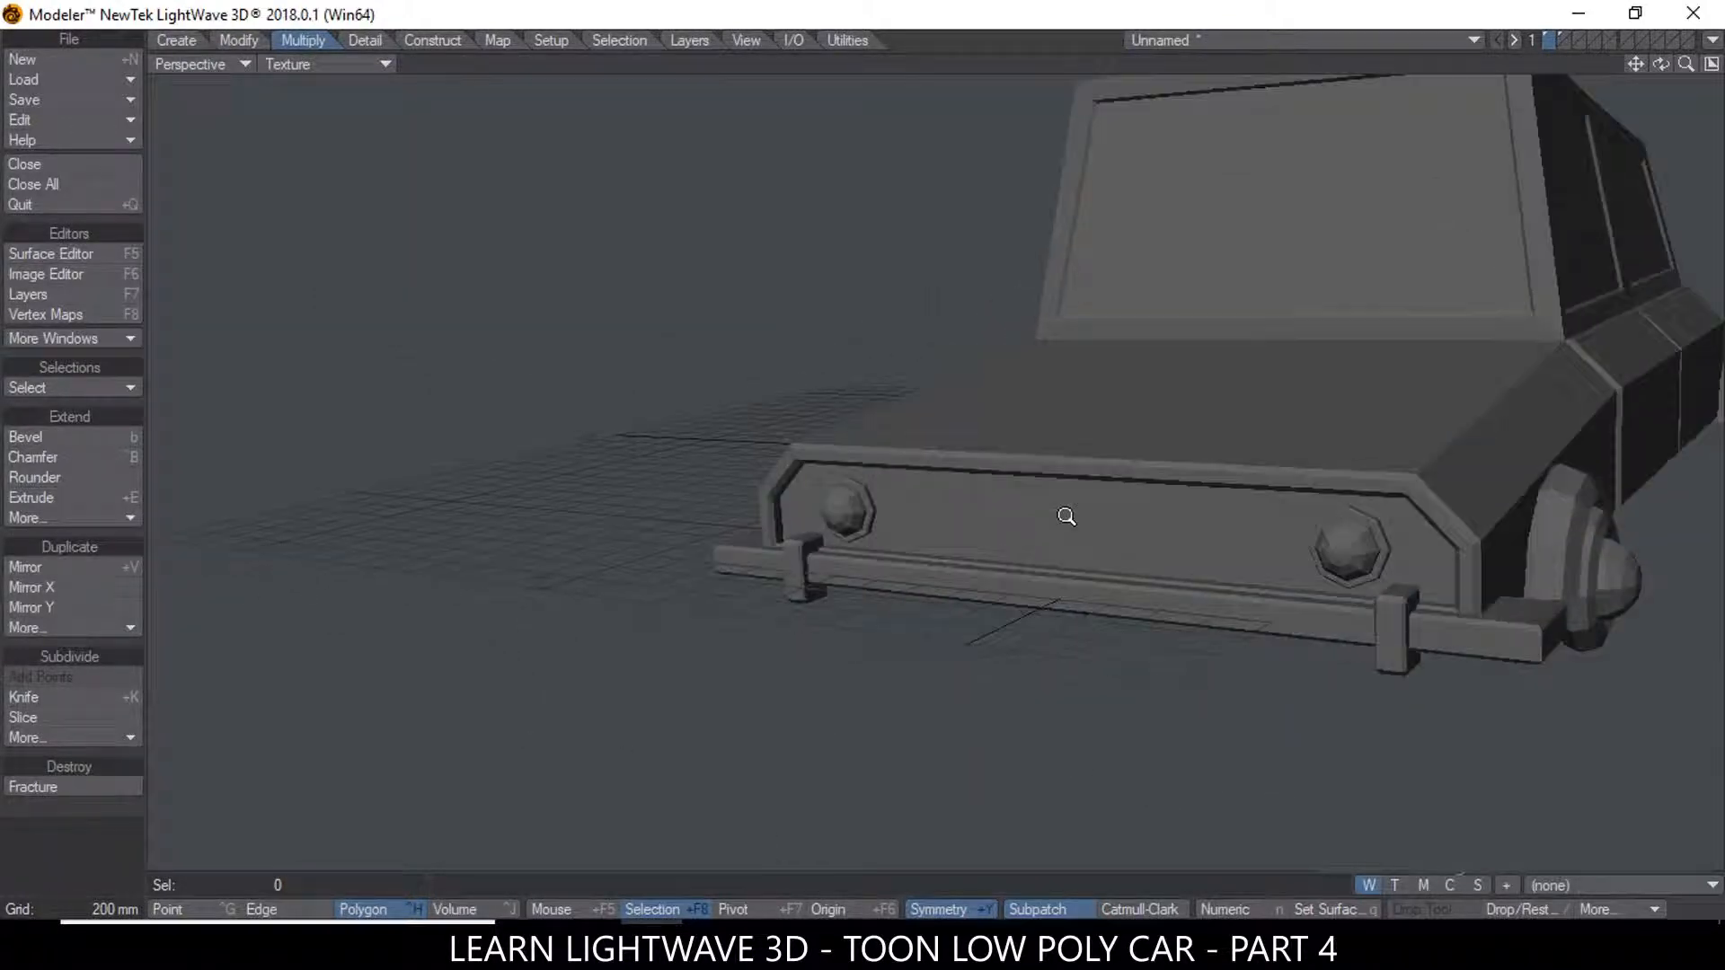
left_click(1710, 60)
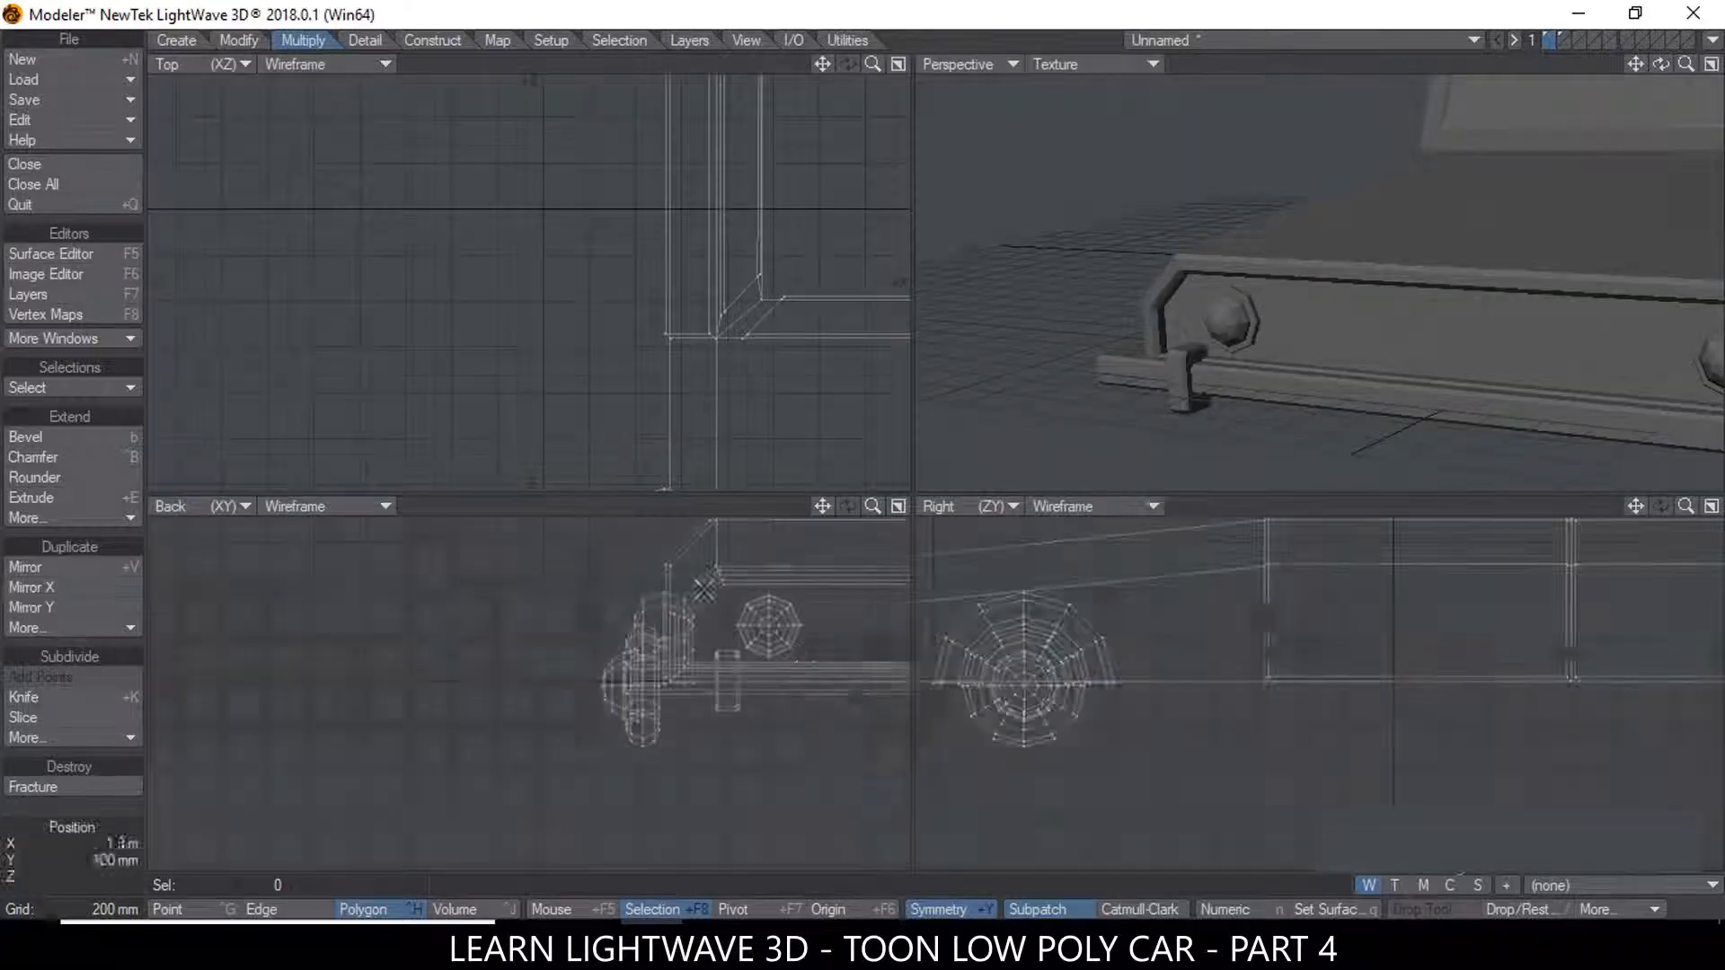
left_click_drag(821, 504, 695, 511)
left_click(166, 42)
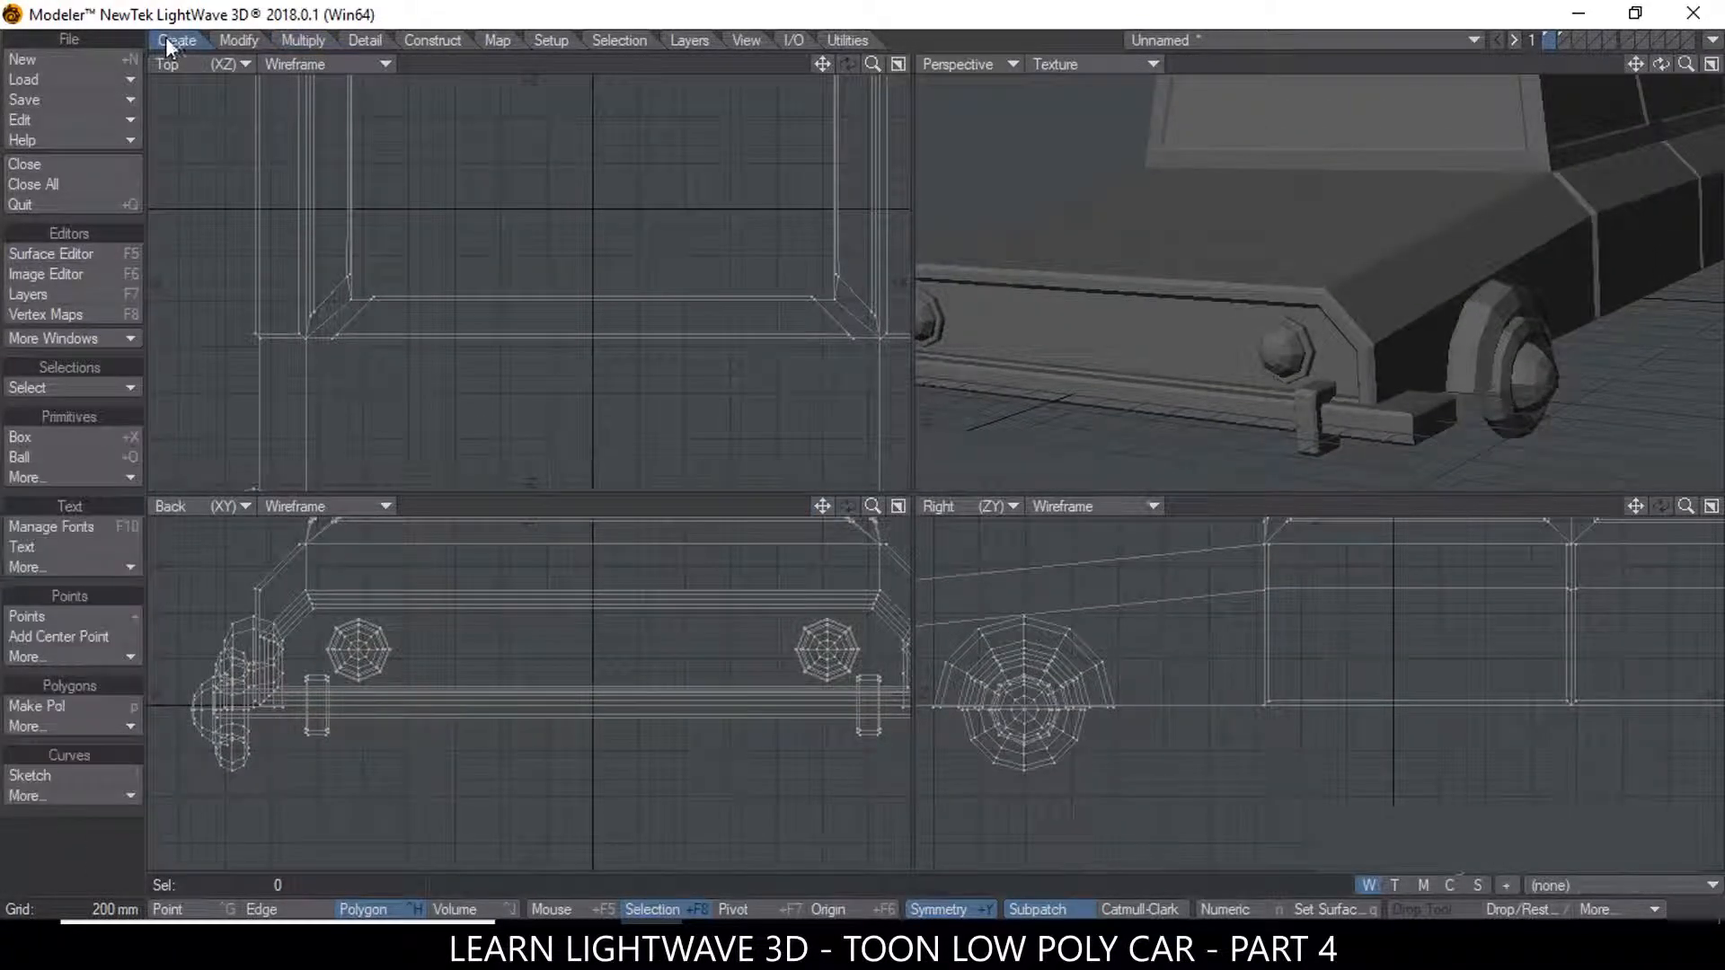
left_click(34, 438)
left_click_drag(542, 622, 716, 724, "ctrl+alt")
Reduce the grille bar's depth in the side view to a thin bar at the recessed front panel, and finalize it
left_click_drag(1258, 666, 1114, 682, "ctrl+alt")
left_click_drag(1631, 509, 1720, 518)
left_click_drag(1013, 676, 1016, 676)
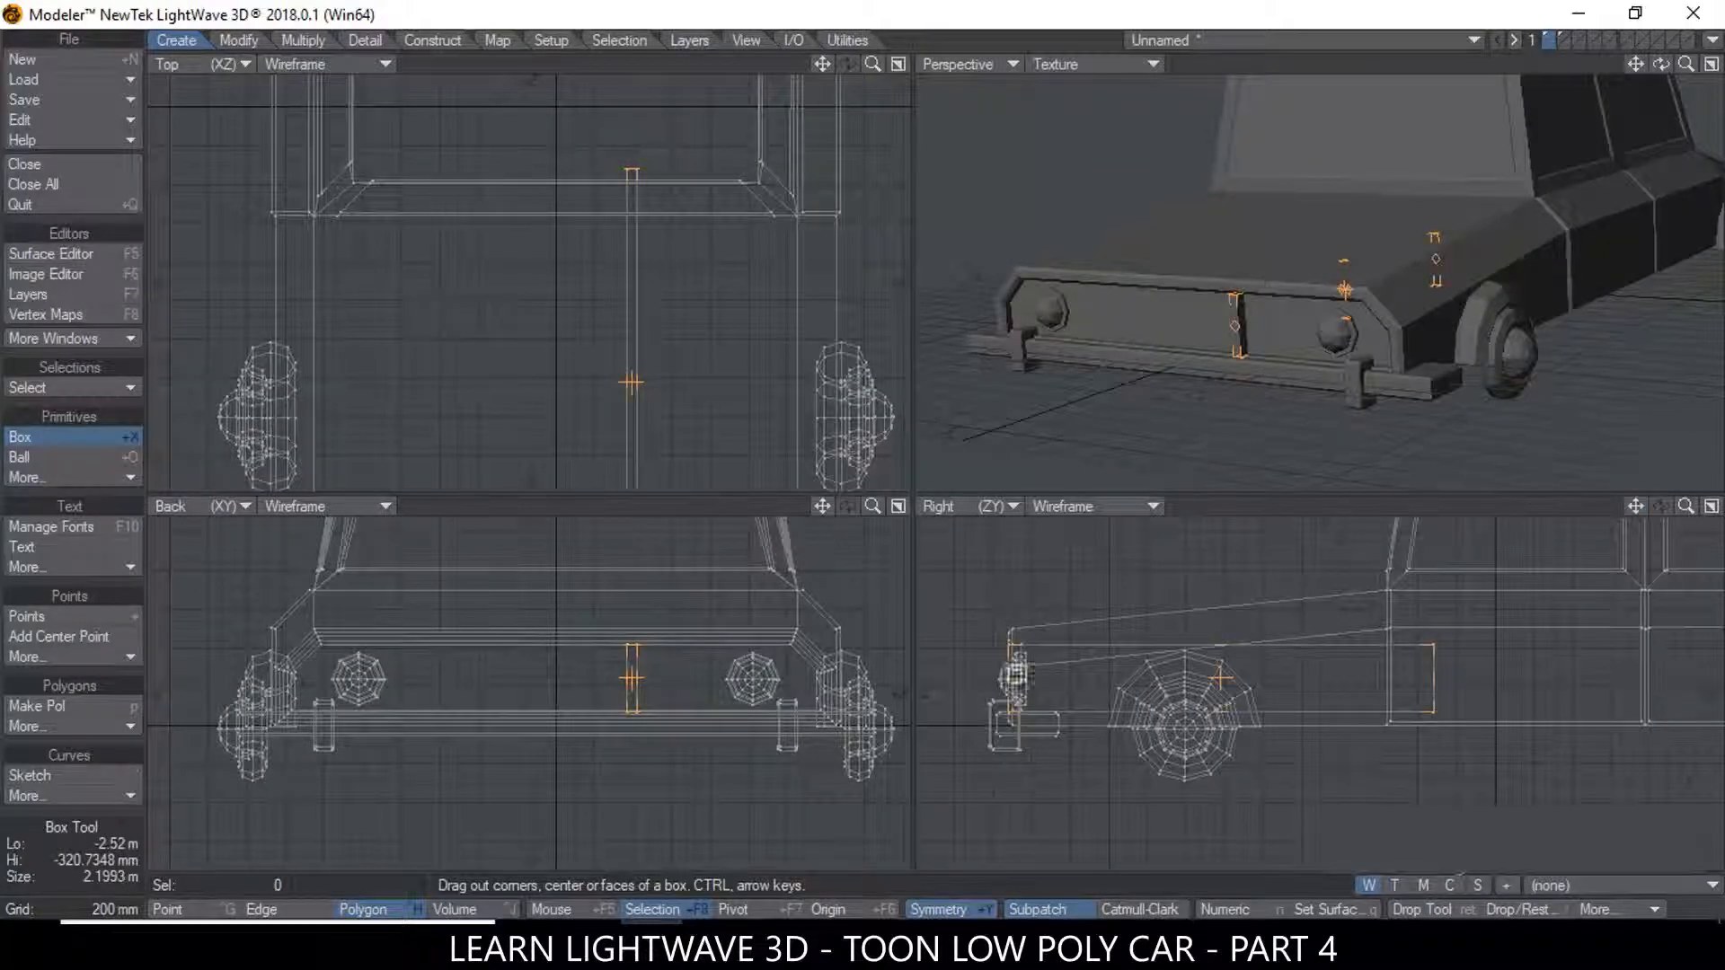
left_click_drag(1433, 673, 1294, 677)
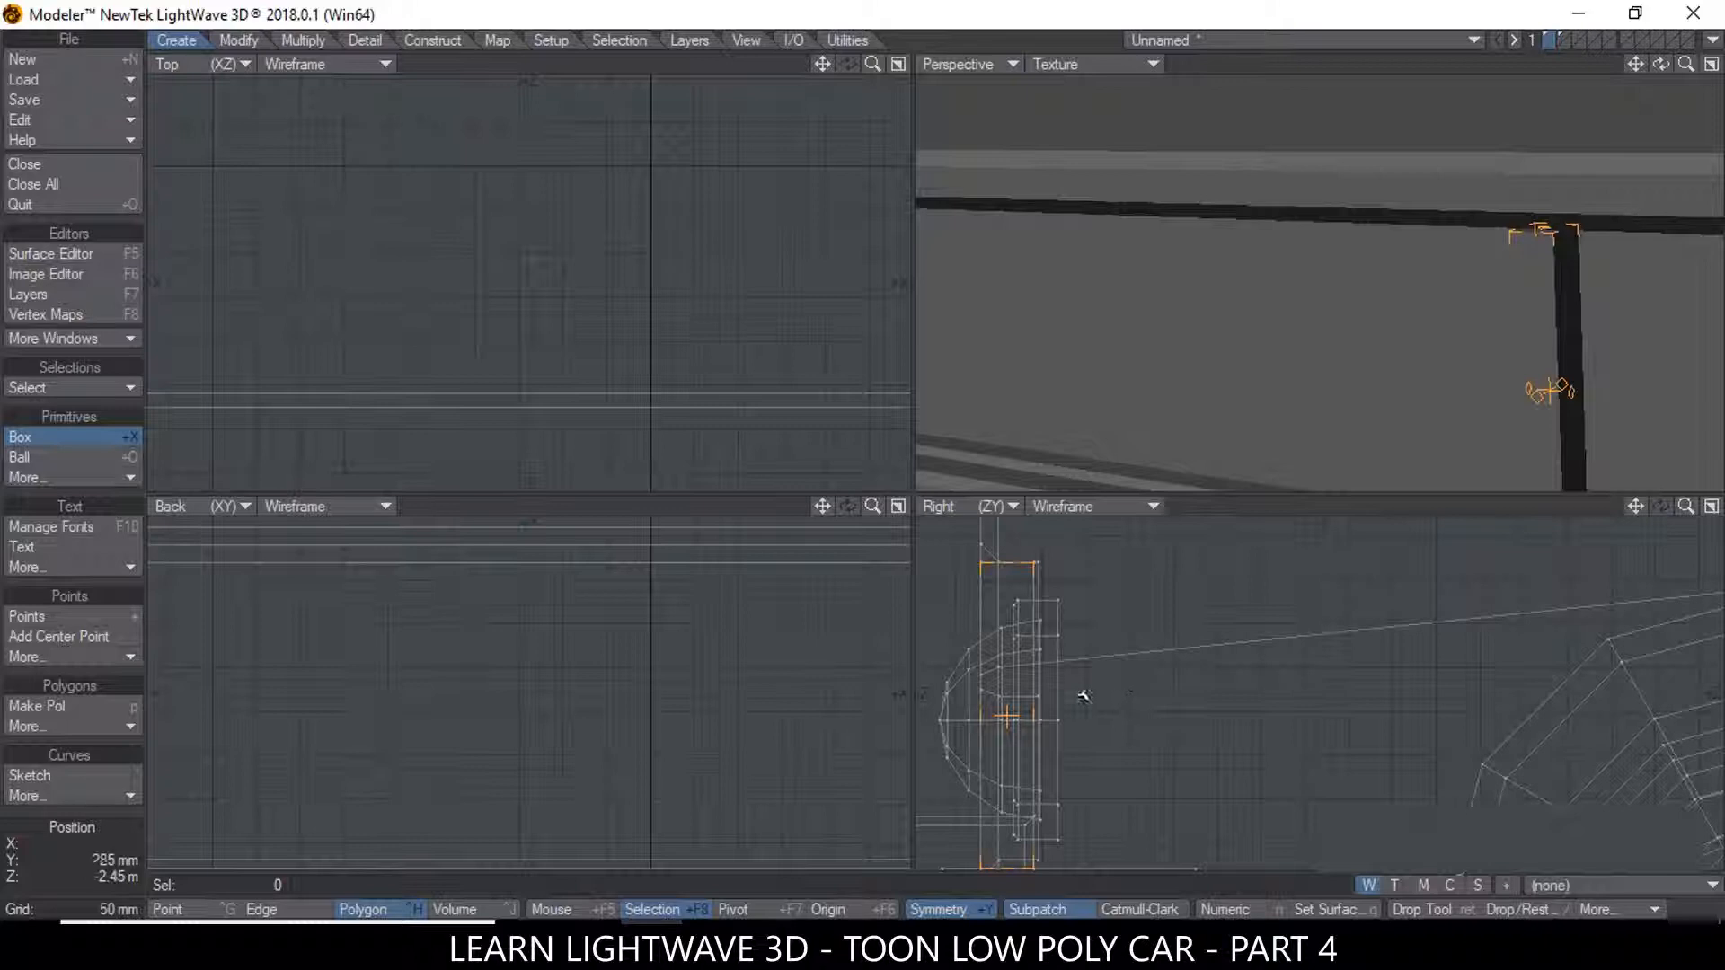
mouse_move(1033, 710)
left_mouse_down()
mouse_move(999, 710)
mouse_move(1032, 710)
left_mouse_up()
left_click_drag(1573, 298, 1416, 297, "ctrl+alt")
key("space")
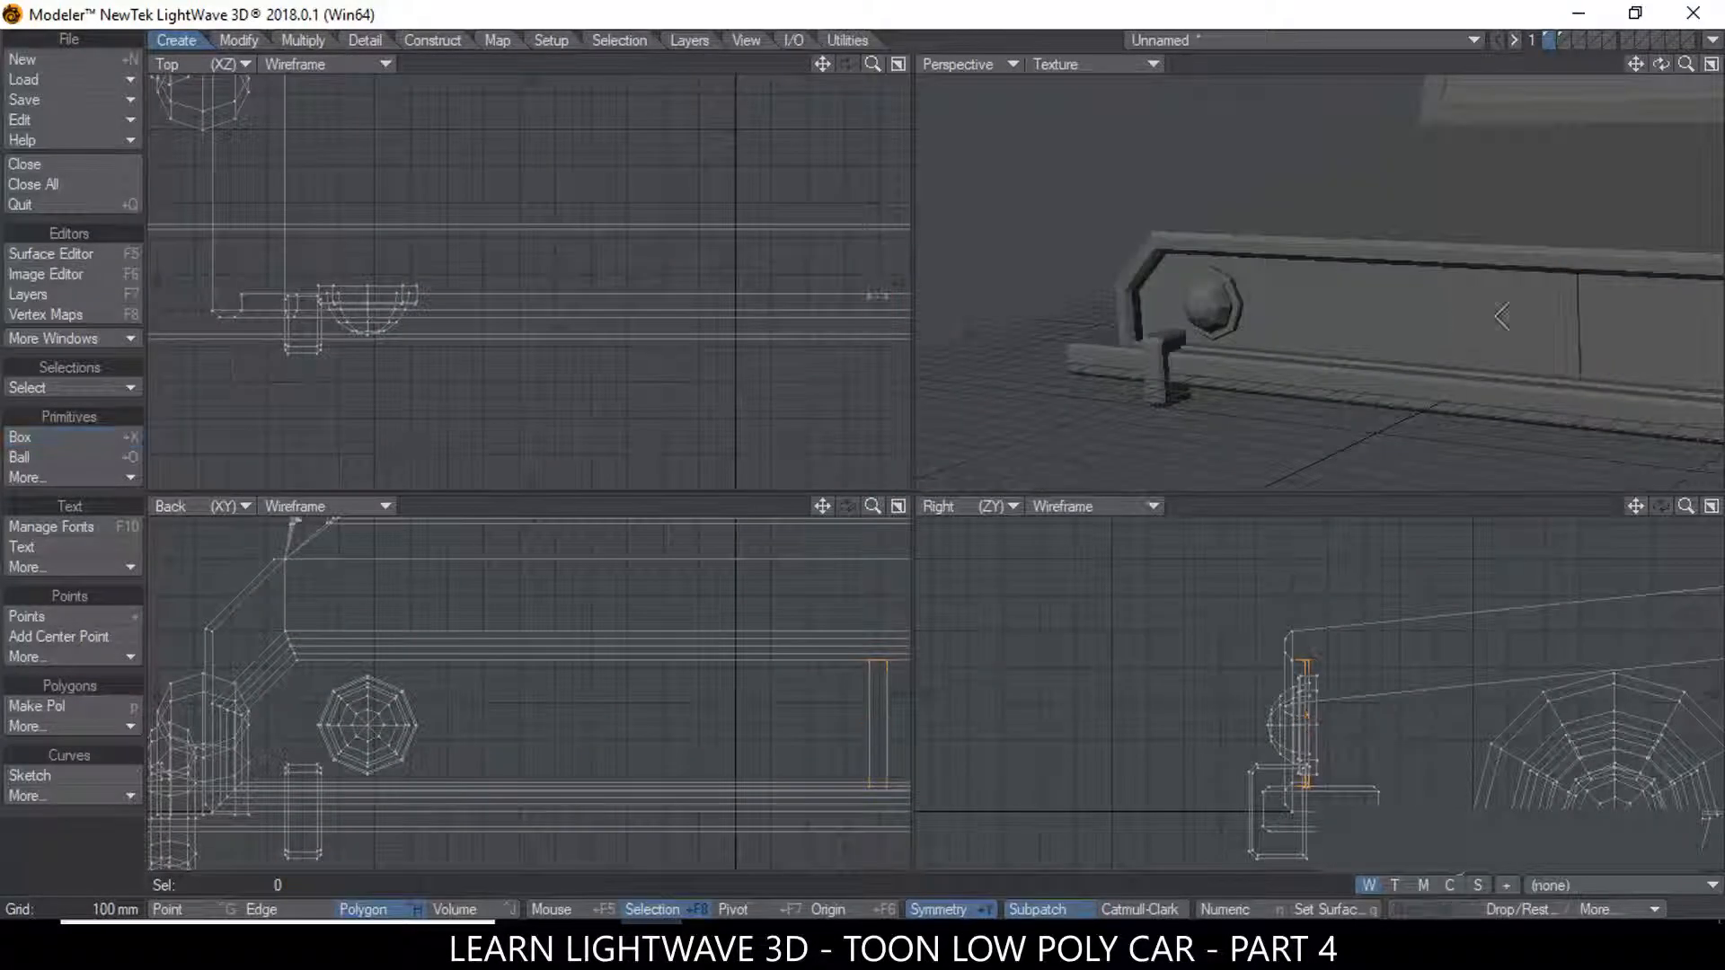
Select the grille bar's front face and bevel it with a small shift and inset, finishing the bevel
left_click_drag(1635, 73, 1576, 178)
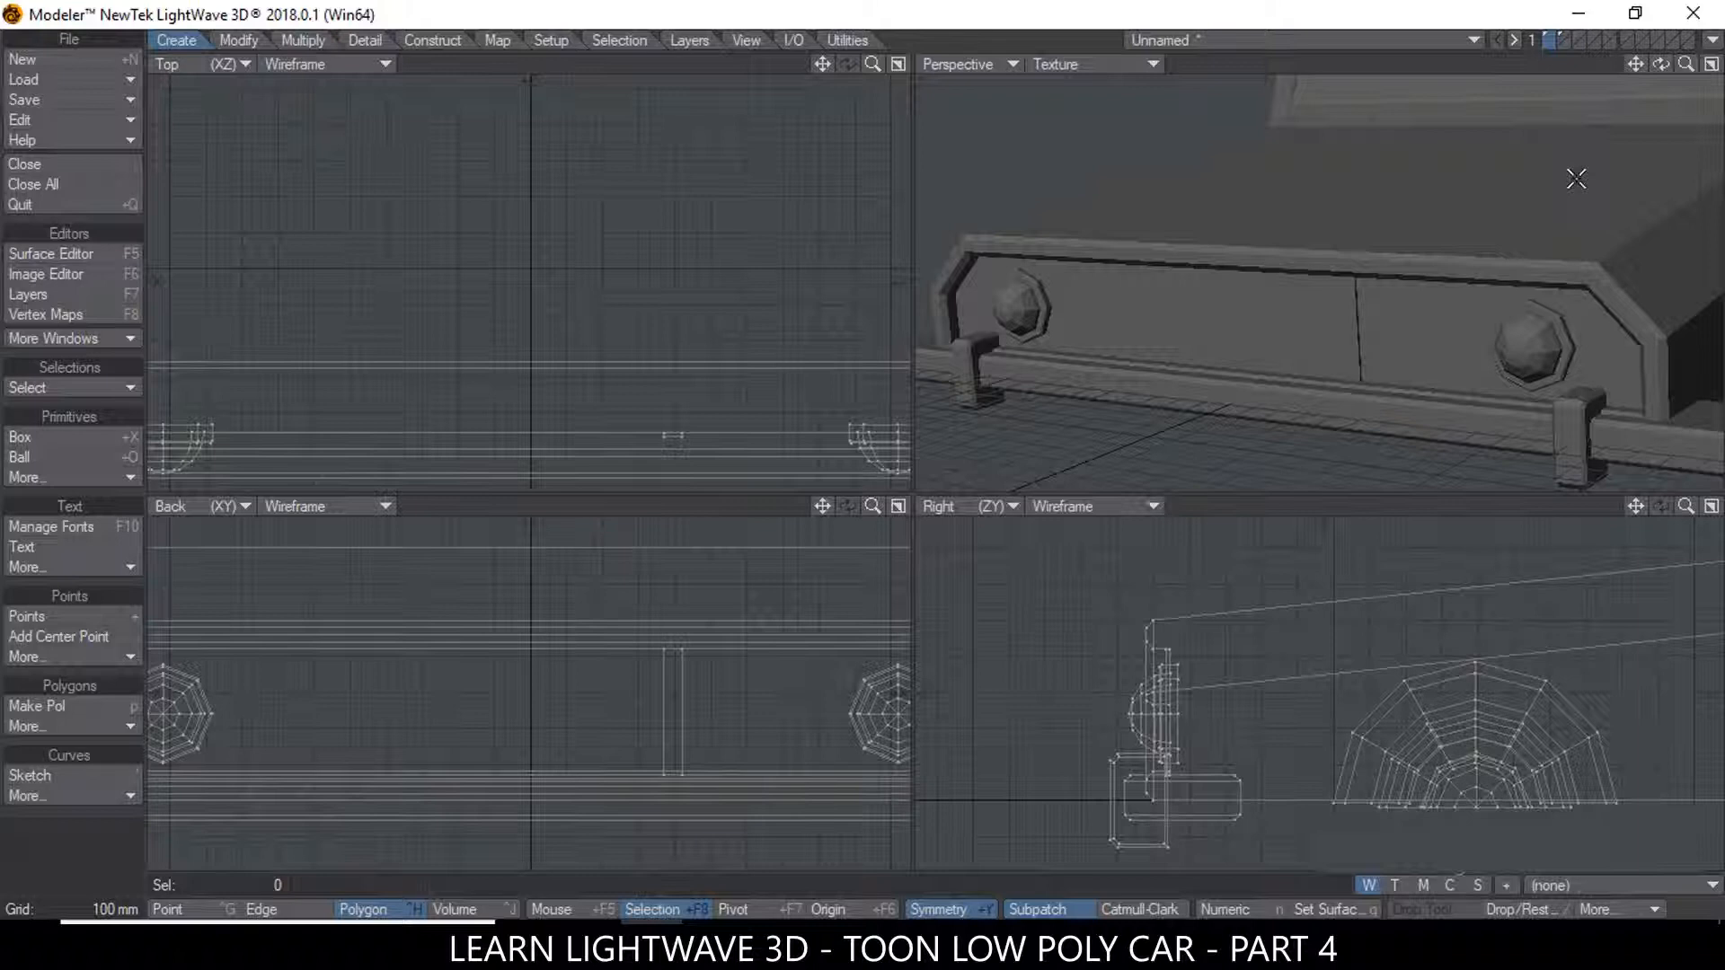
left_click(1352, 314)
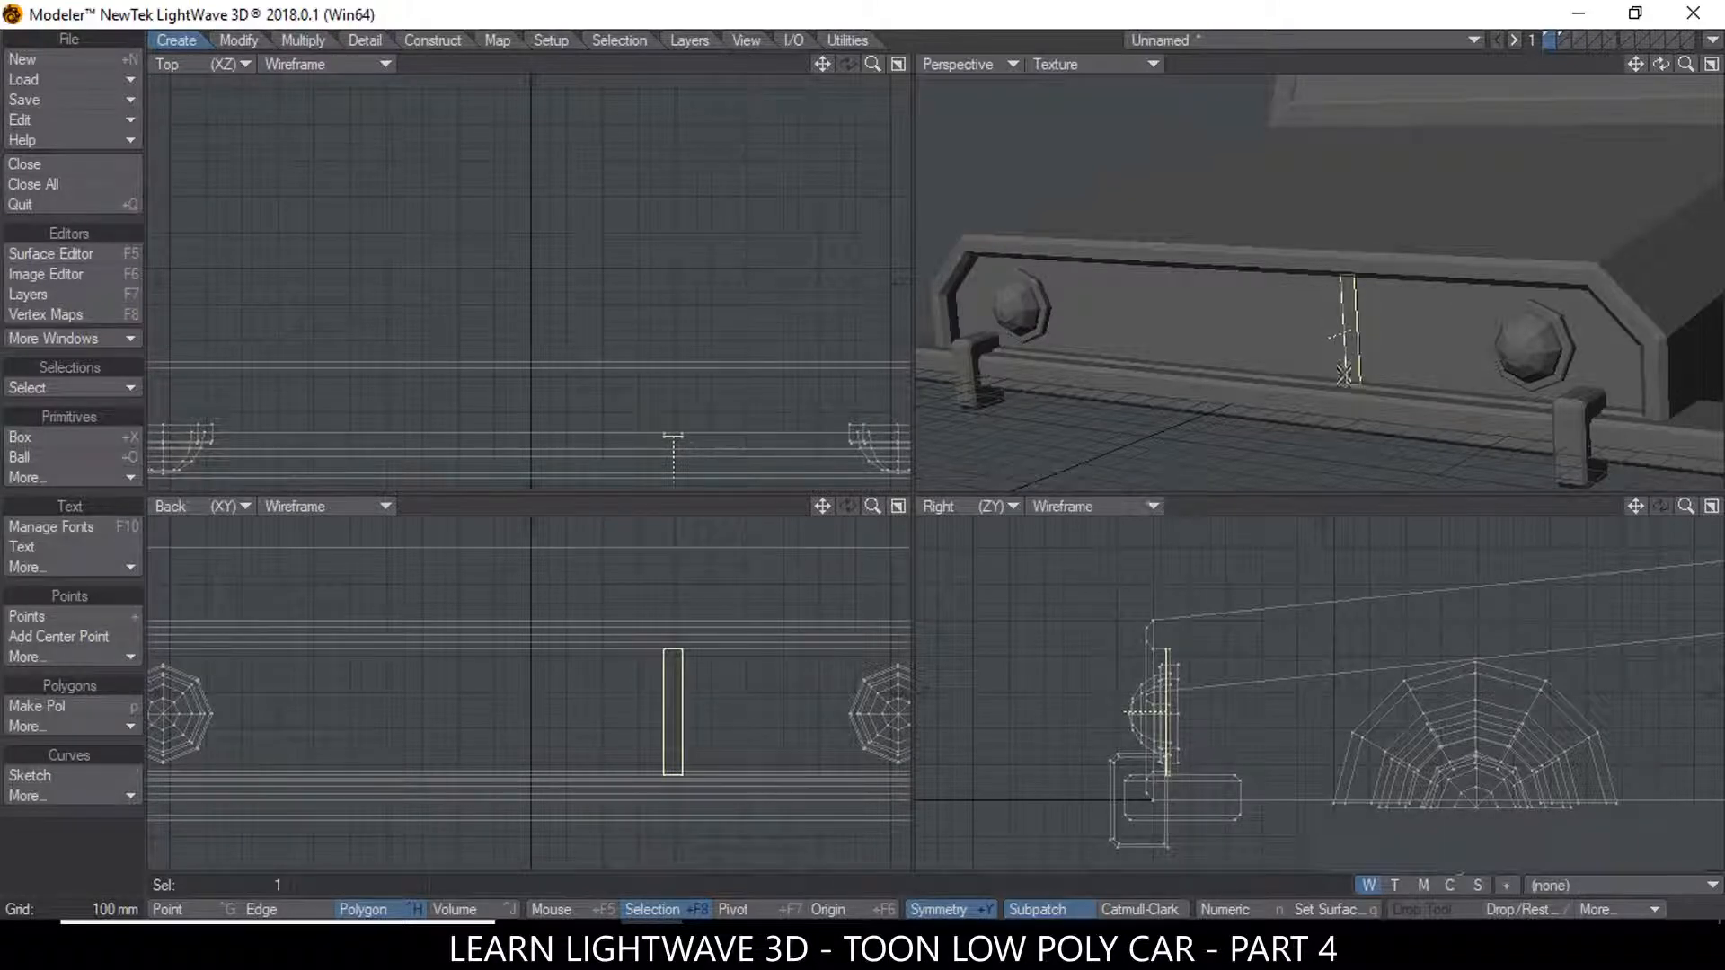
key("b")
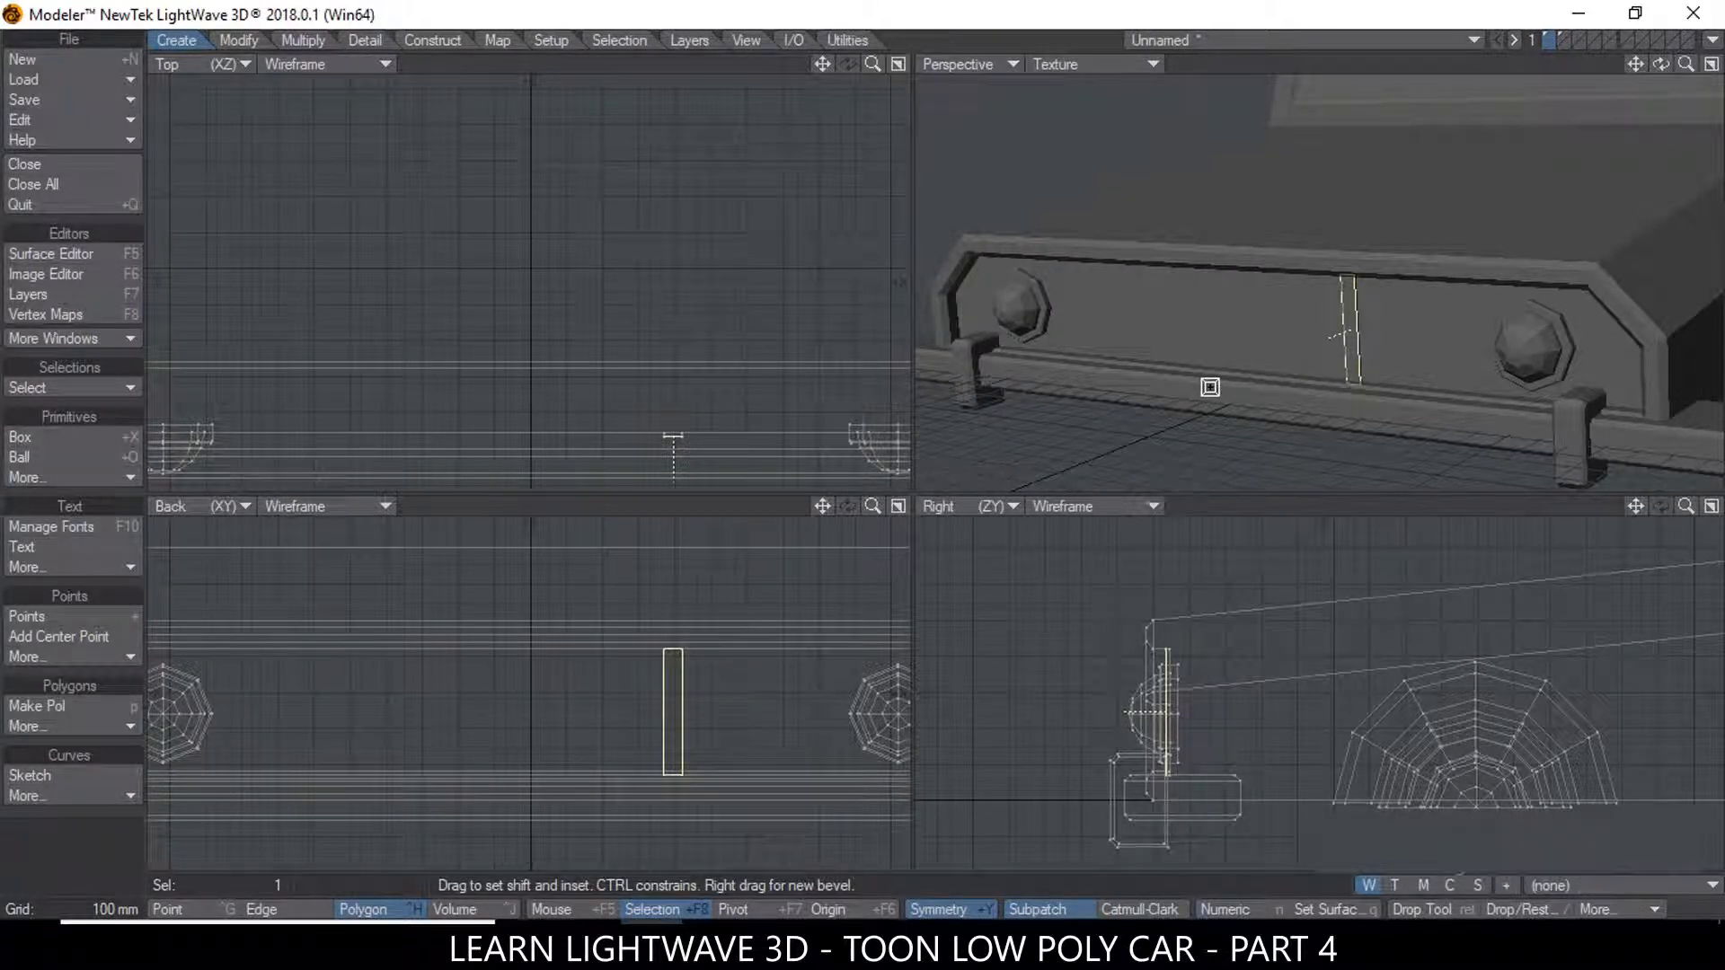
key("n")
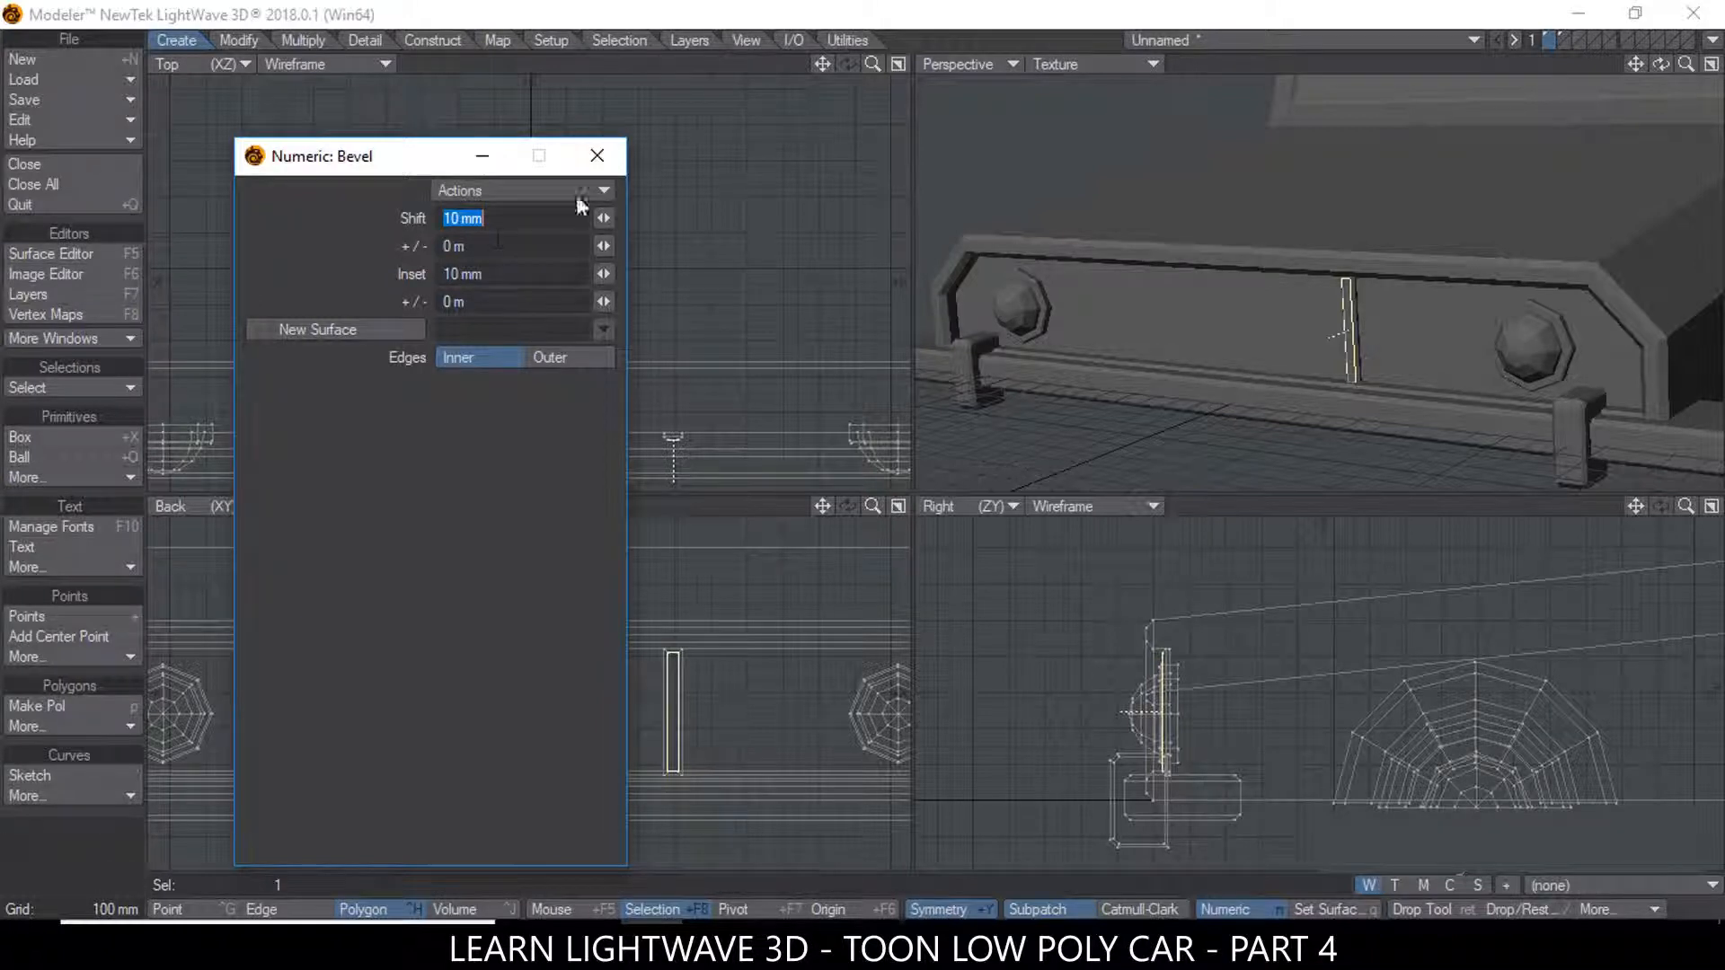
left_click_drag(1430, 313, 1533, 346, "ctrl+alt")
left_click_drag(1371, 411, 1331, 339, "alt")
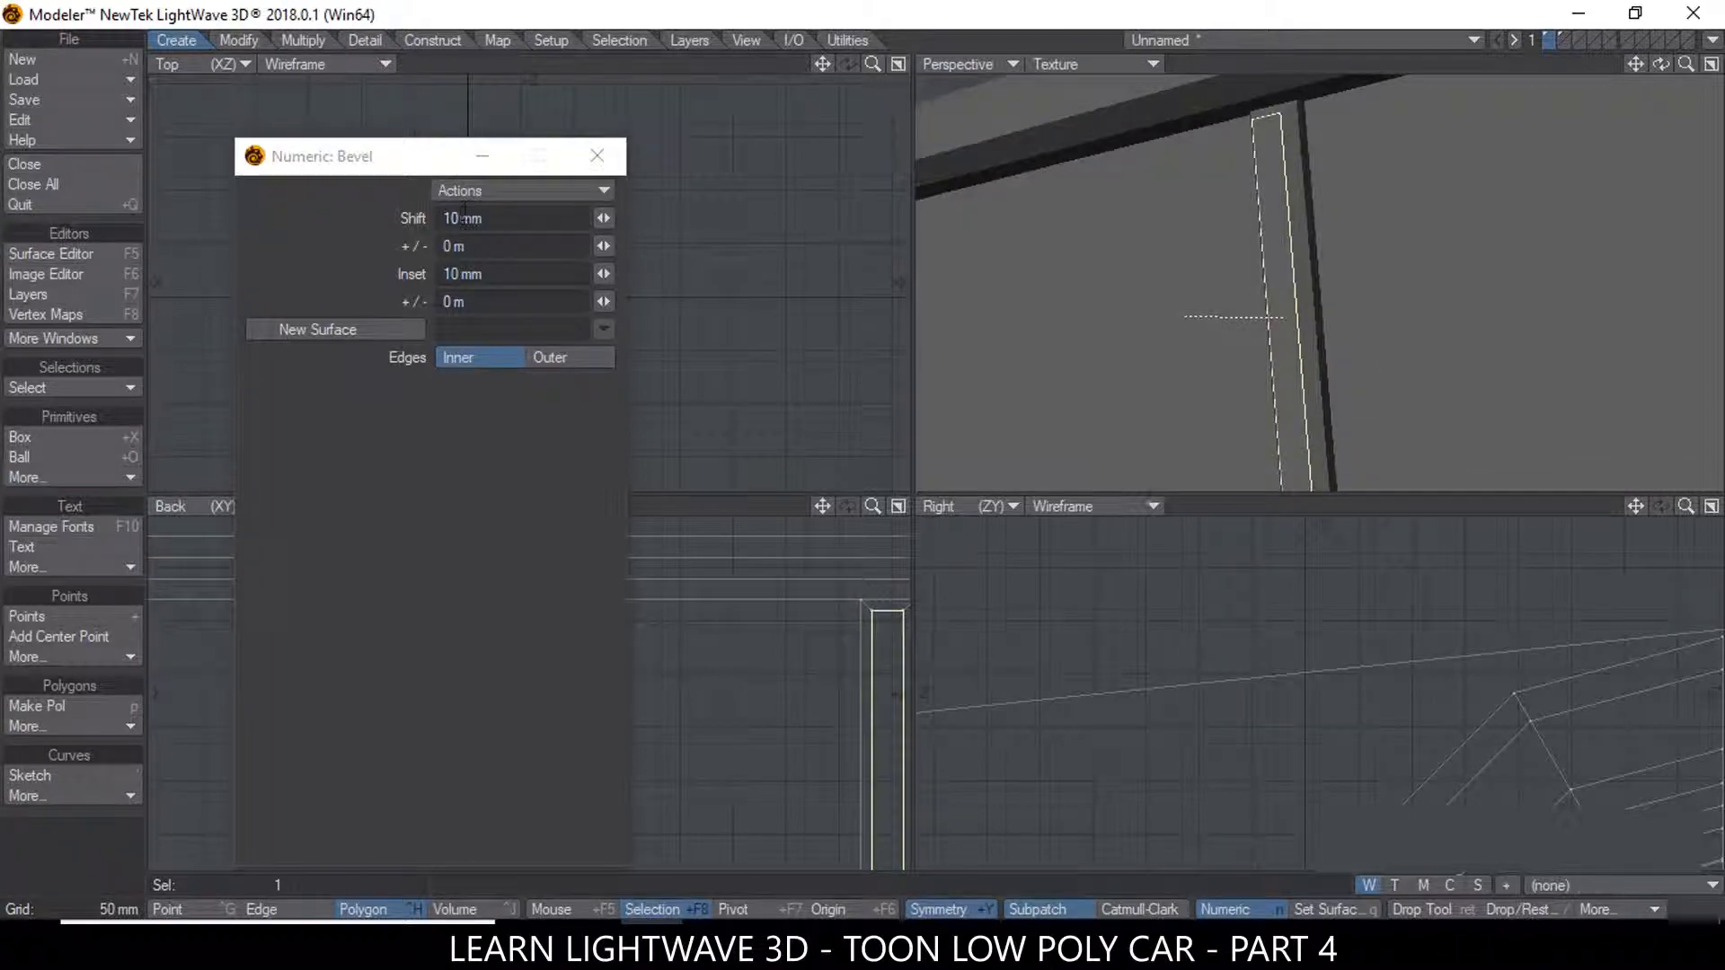
left_click(376, 225)
left_click(465, 269)
left_click(491, 219)
left_click_drag(1392, 251, 1328, 251, "ctrl+alt")
key("space")
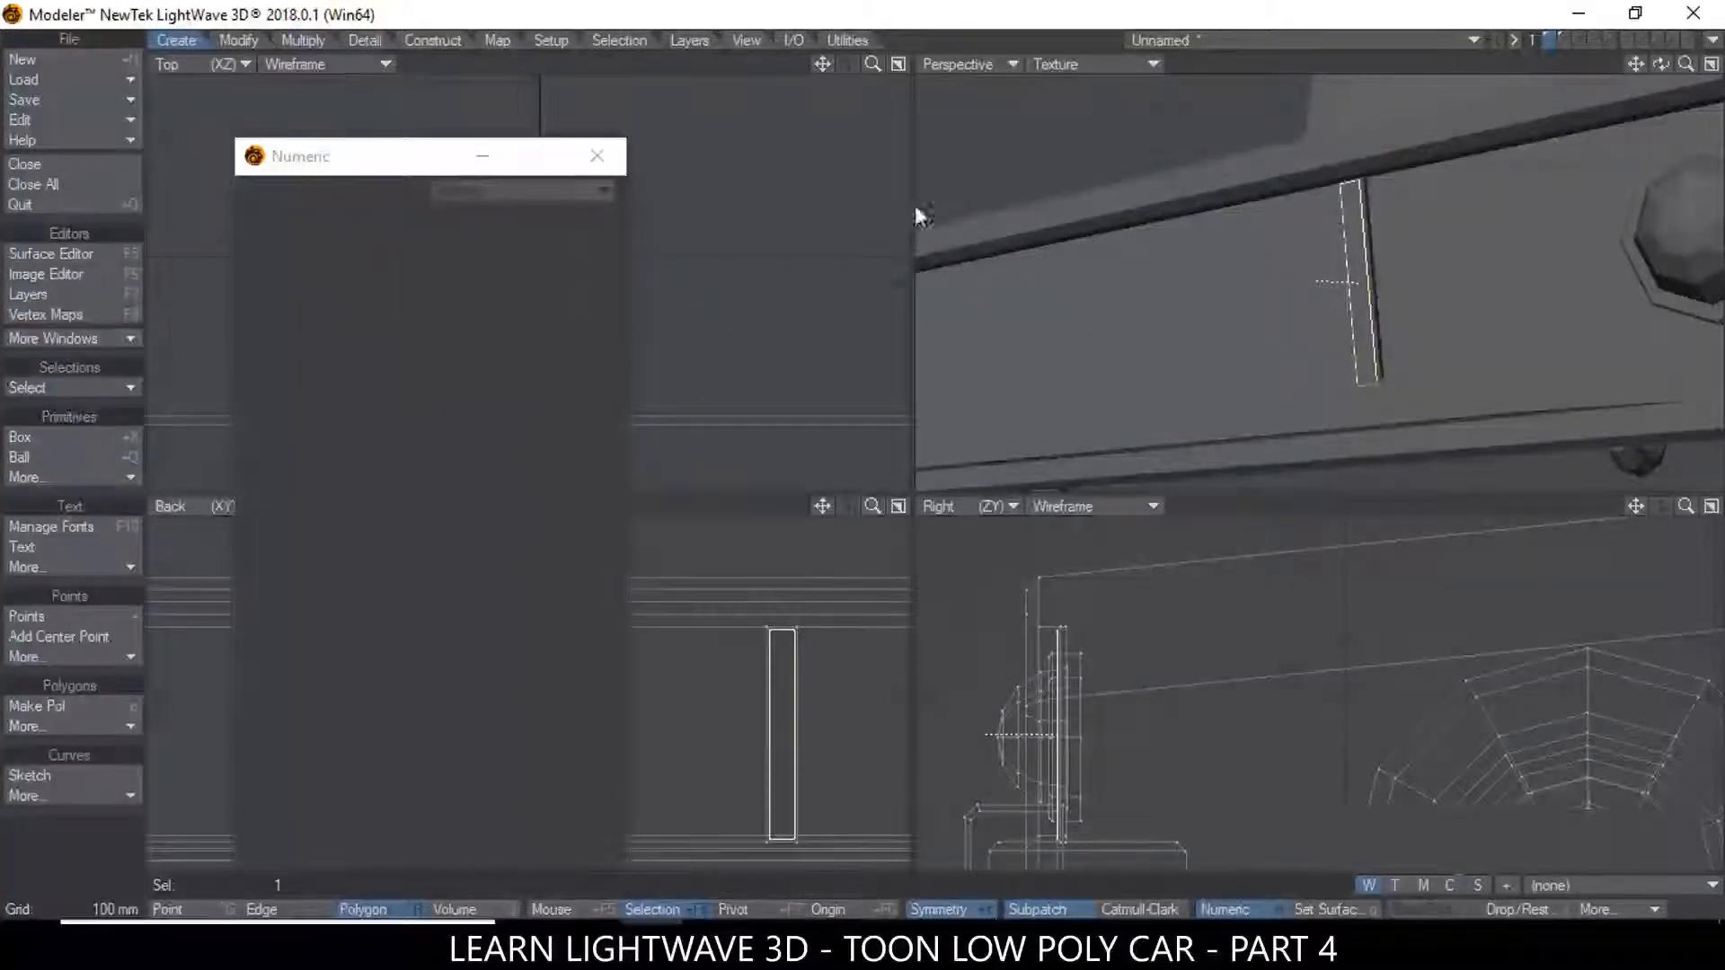
left_click(609, 164)
Select the whole grille bar, duplicate it, and move the copy 80 mm along X toward the car's centerline
left_click_drag(1524, 310, 1434, 305, "ctrl+alt")
key("]")
left_click_drag(794, 707, 768, 712, "ctrl+alt")
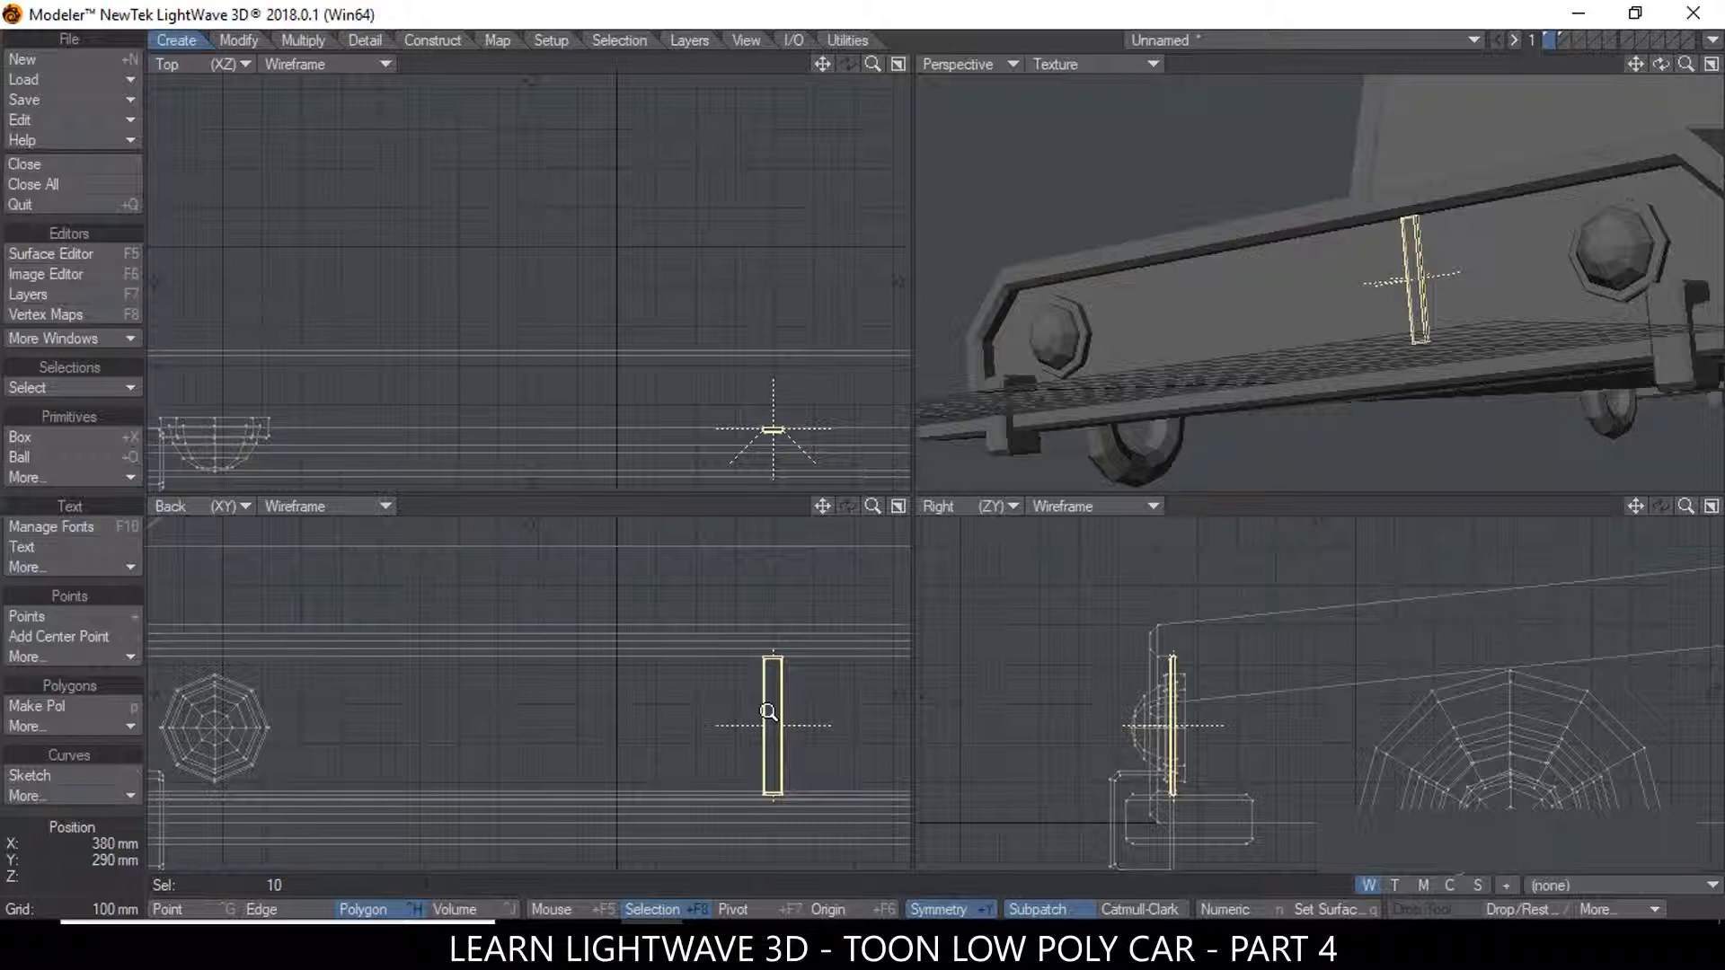
key("t")
left_click_drag(753, 724, 720, 725)
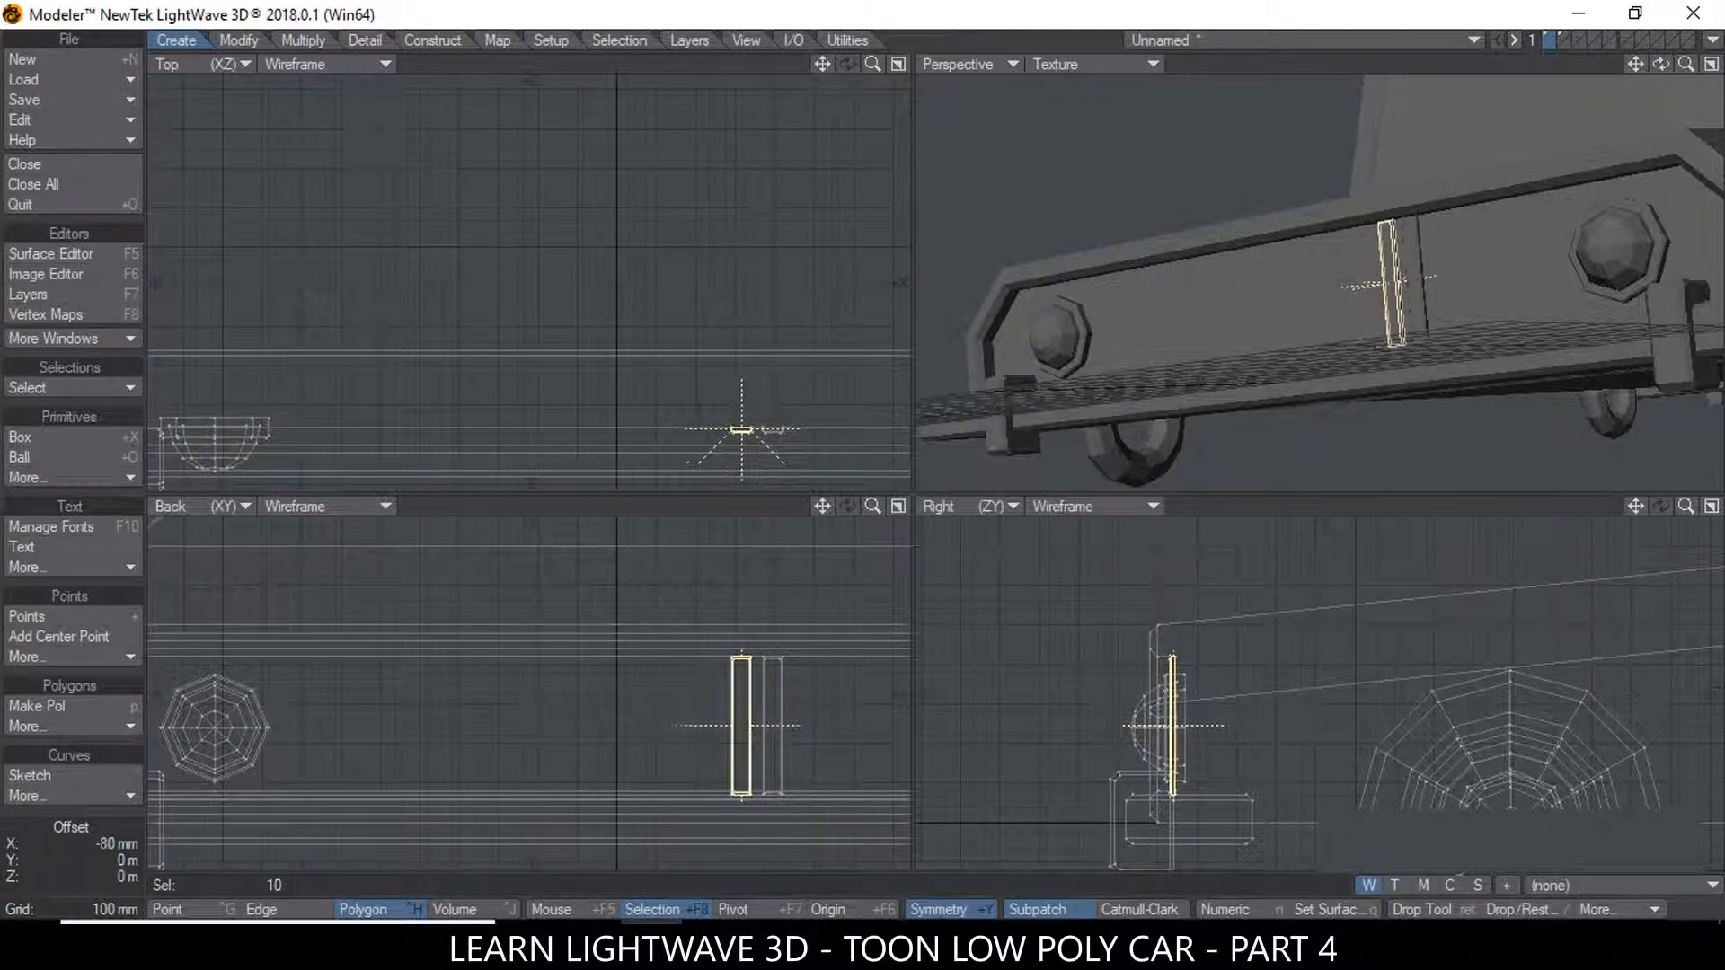
key("Return")
Duplicate the pair of grille bars twice, moving each copied pair 150 mm further toward the centerline to make six bars
left_click(782, 707, "shift")
left_click(781, 708, "shift")
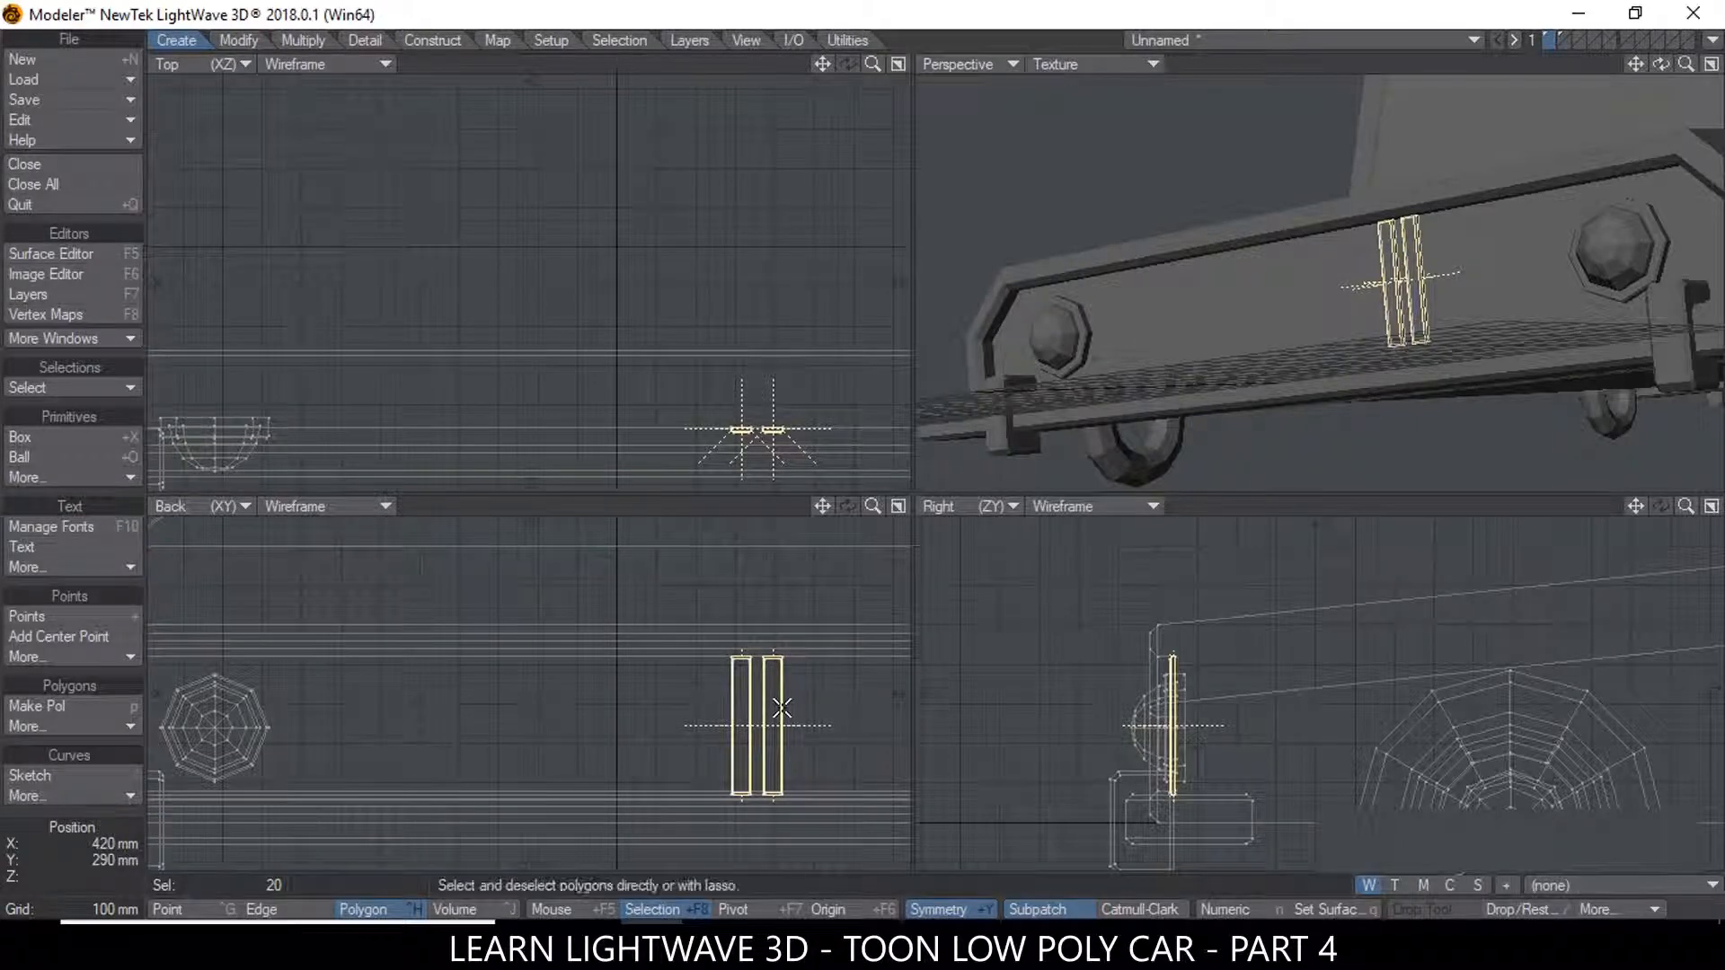
key("t")
left_click_drag(778, 716, 718, 716)
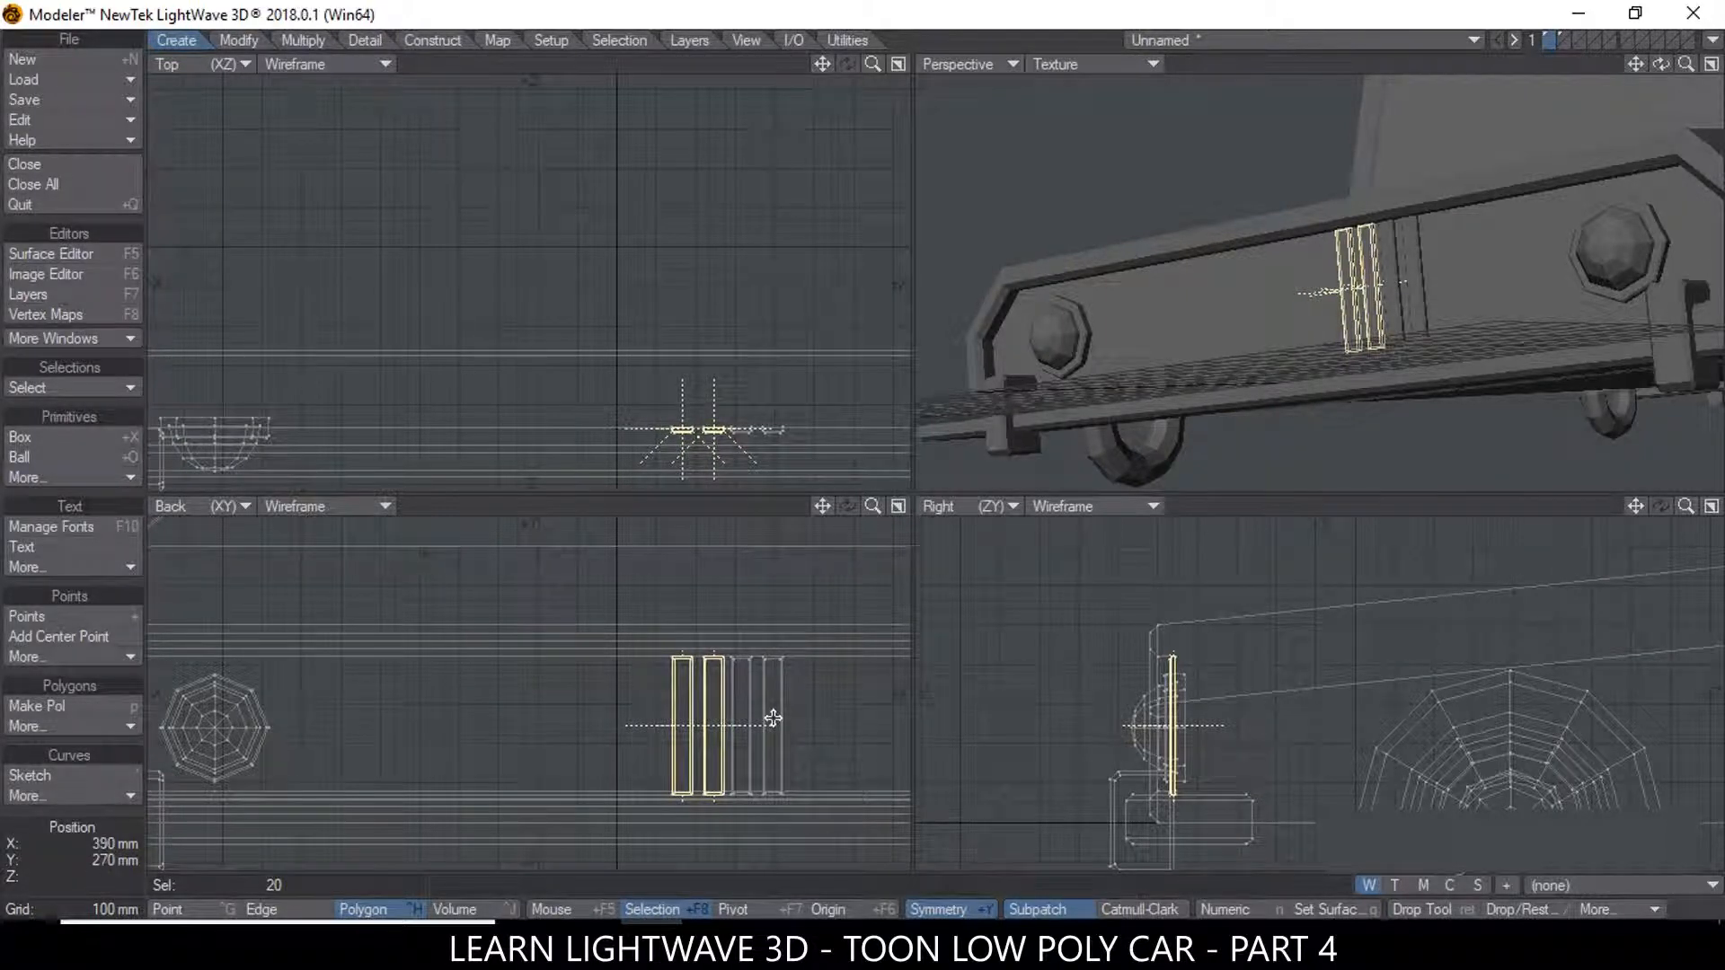
left_click_drag(687, 724, 628, 724)
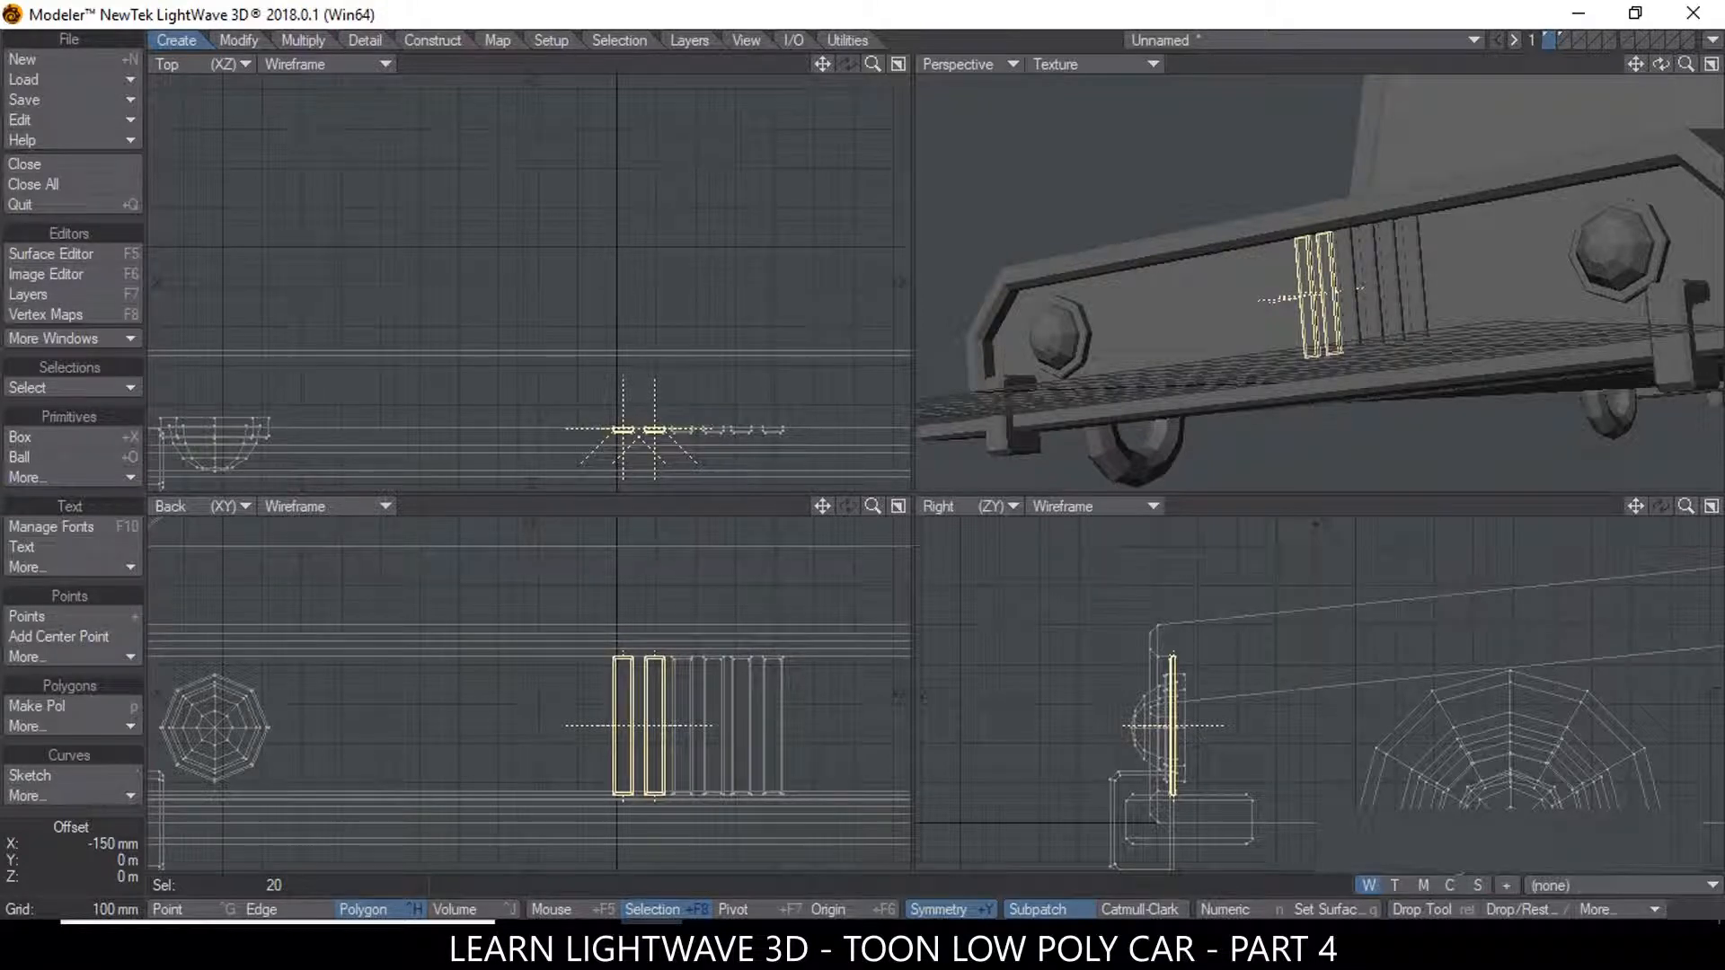
key("Return")
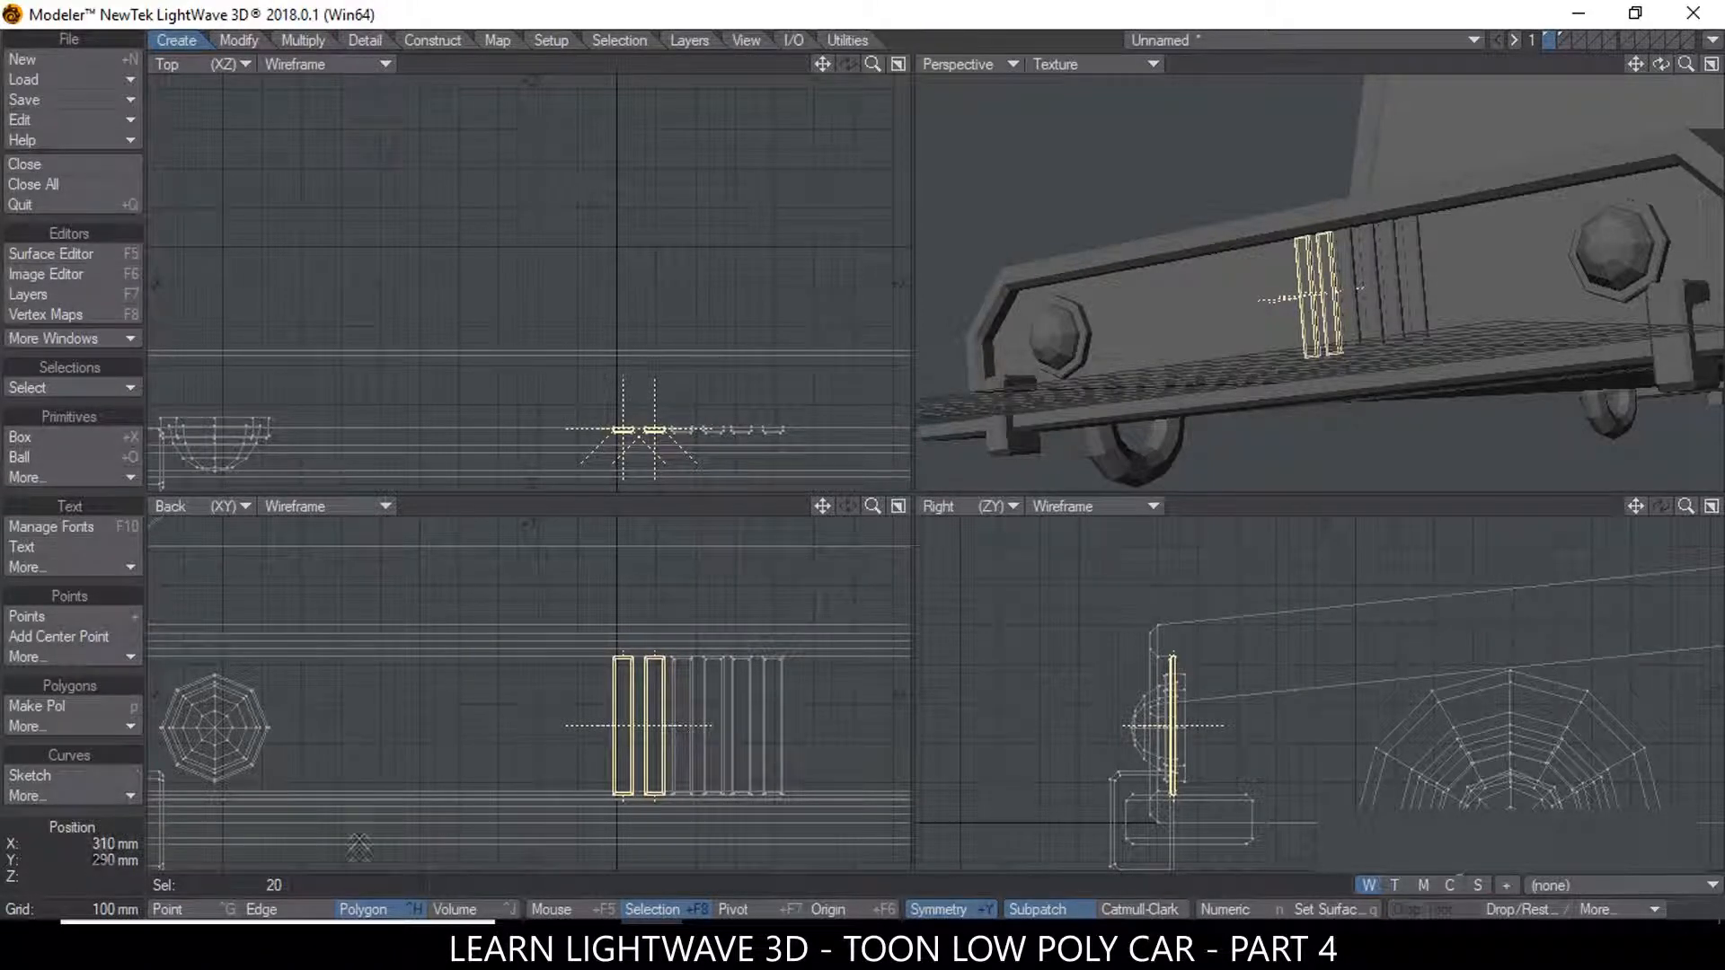
Add the other grille bars to the current polygon selection in the back view
left_click(772, 723)
left_click(714, 723)
left_click(682, 718)
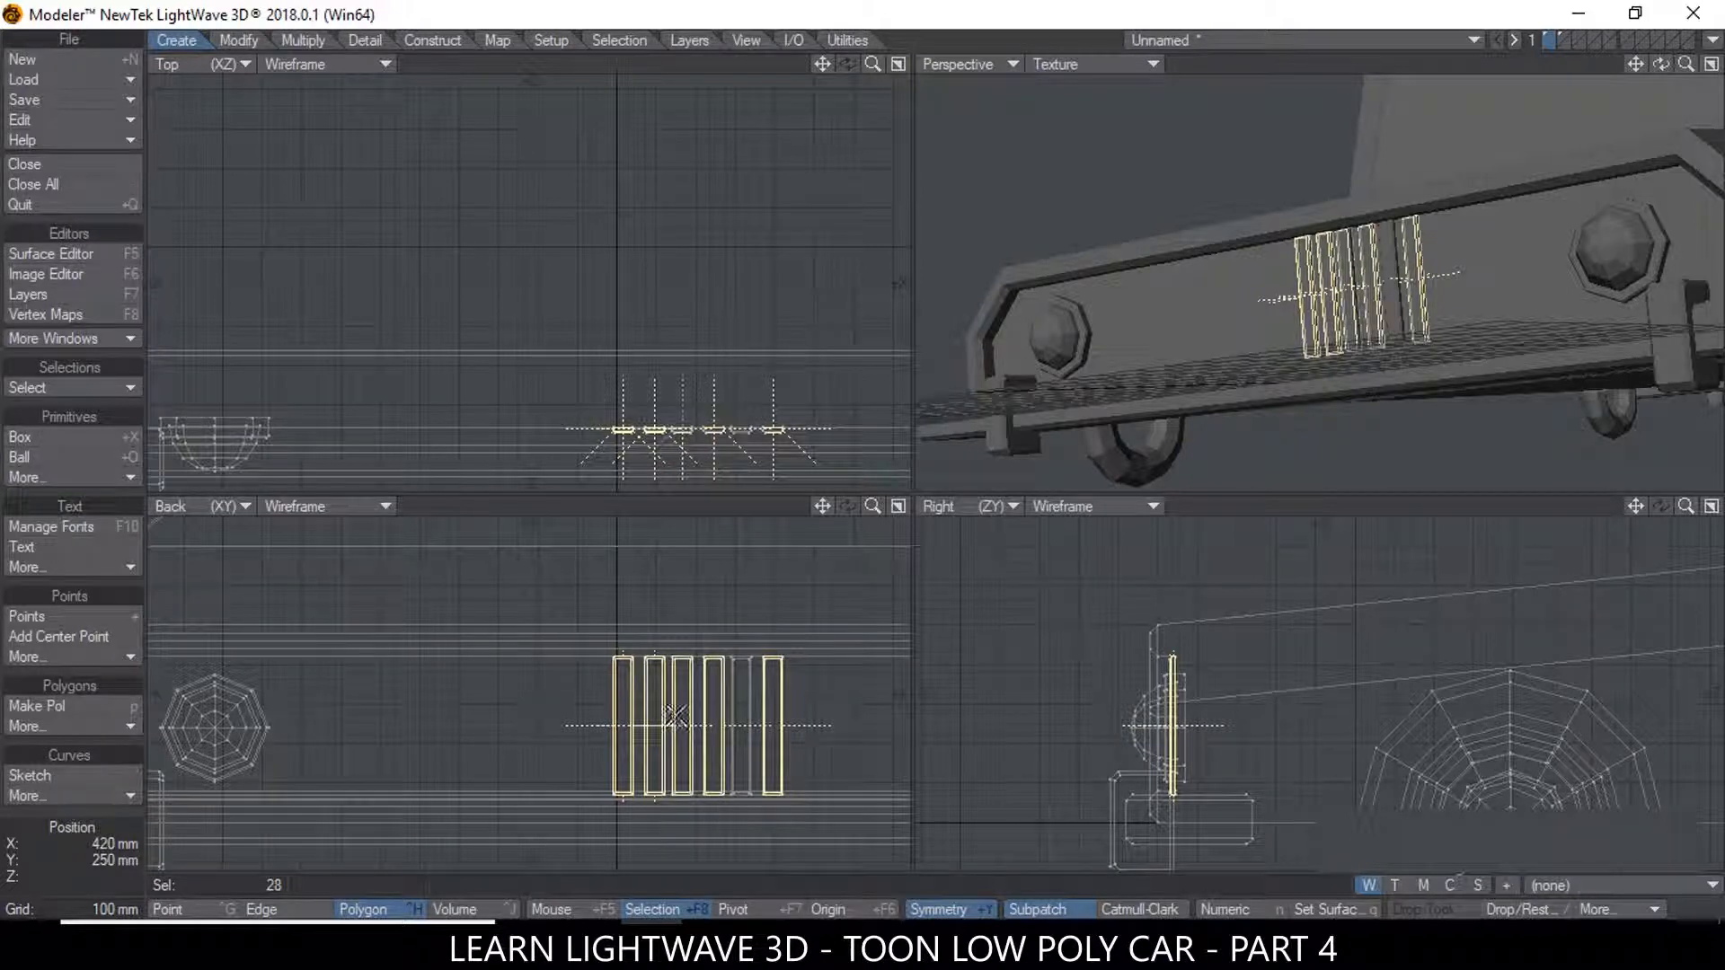
left_click(680, 719)
Try to shift the selected grille bars off the centerline, undoing the move made with symmetry and repeating it without symmetry
key("t")
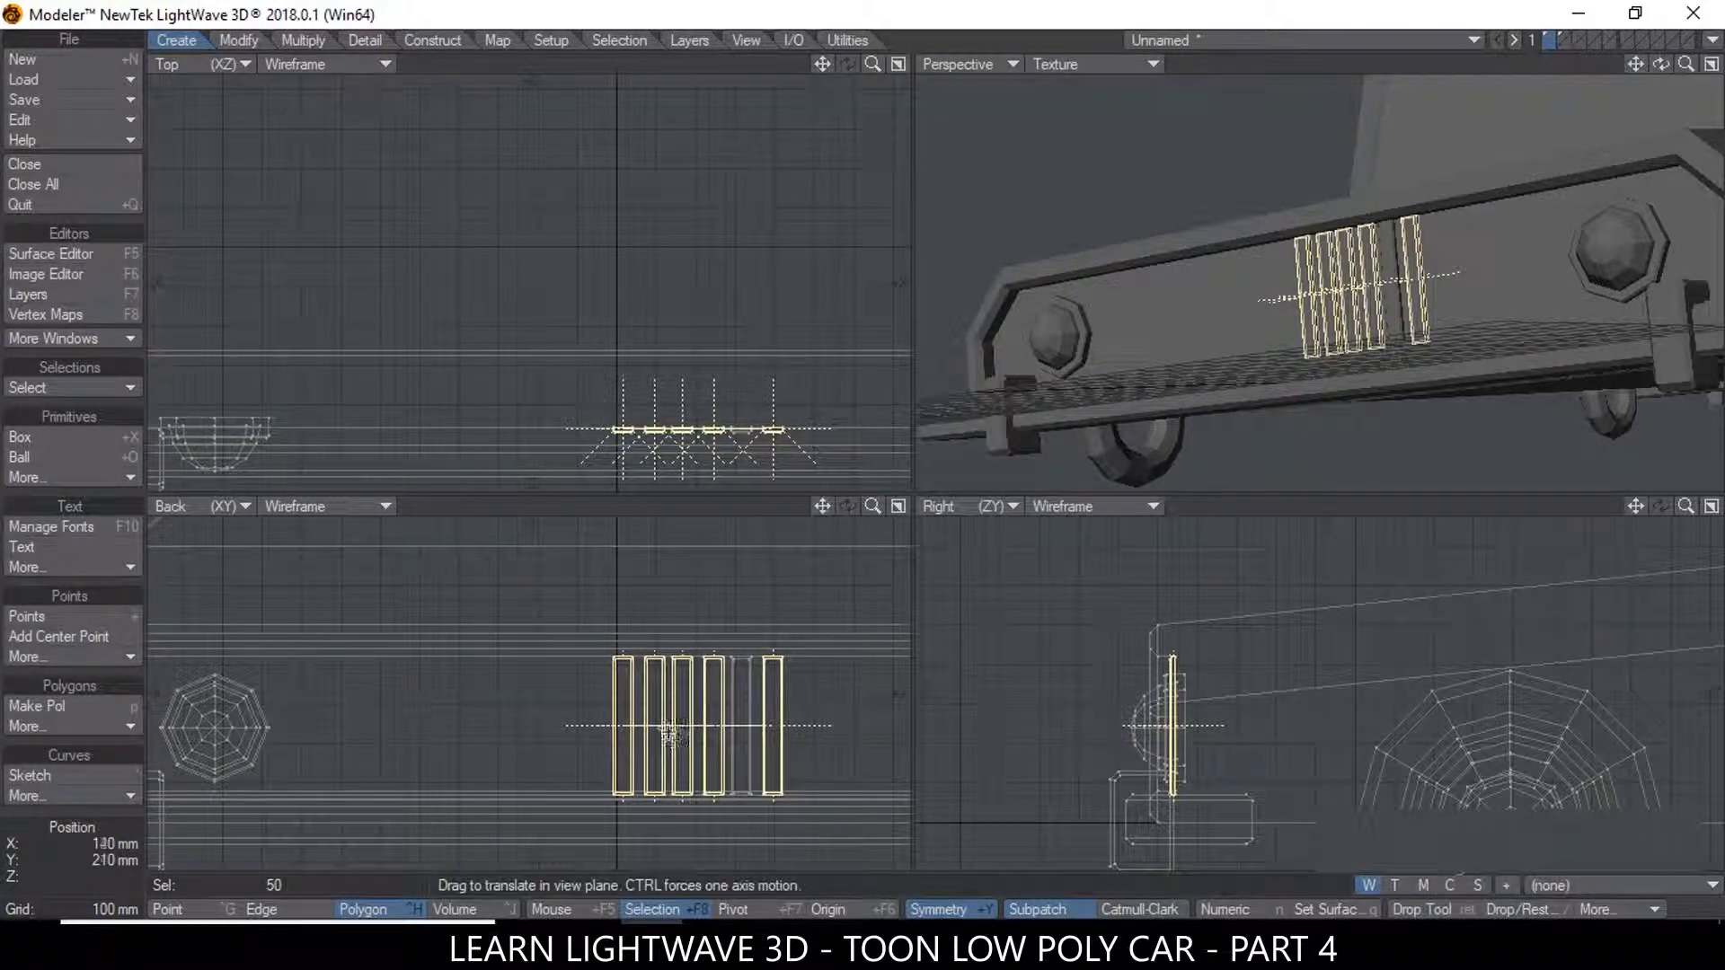
left_click_drag(658, 723, 733, 723)
key("ctrl+z")
left_click(940, 913)
left_click_drag(627, 691, 640, 692)
left_click(954, 904)
Try to mirror the selected grille bars across the X axis, then undo the mirror and the preceding shift
key("shift+v")
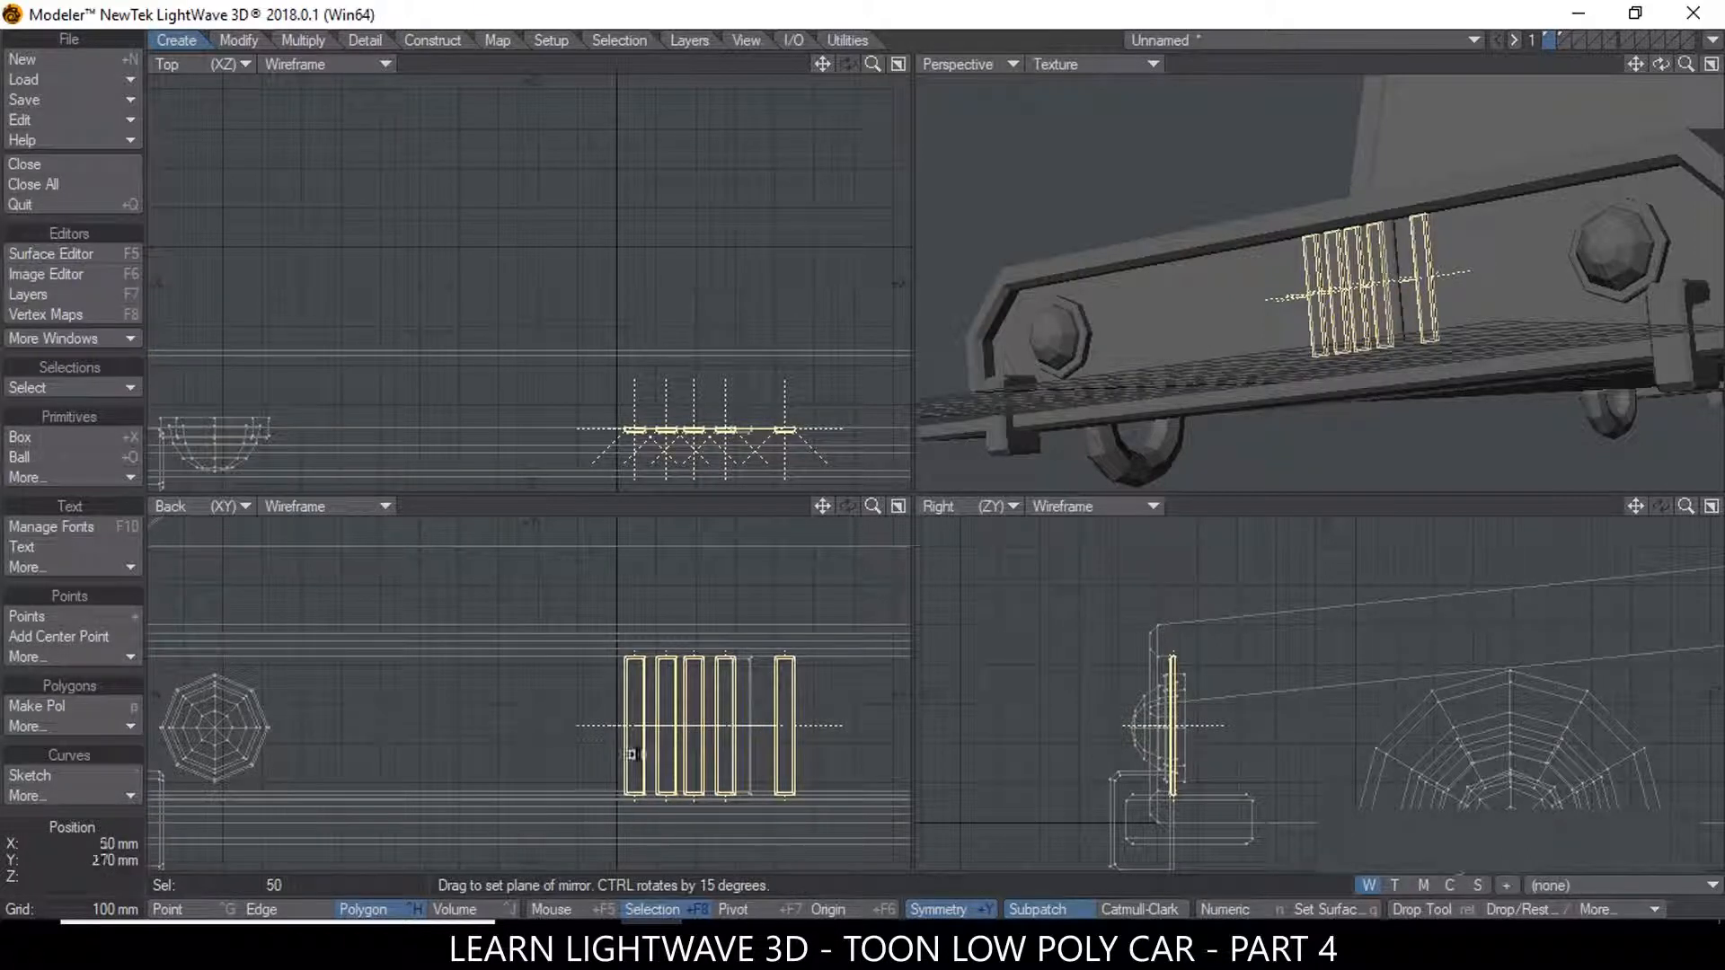
key("n")
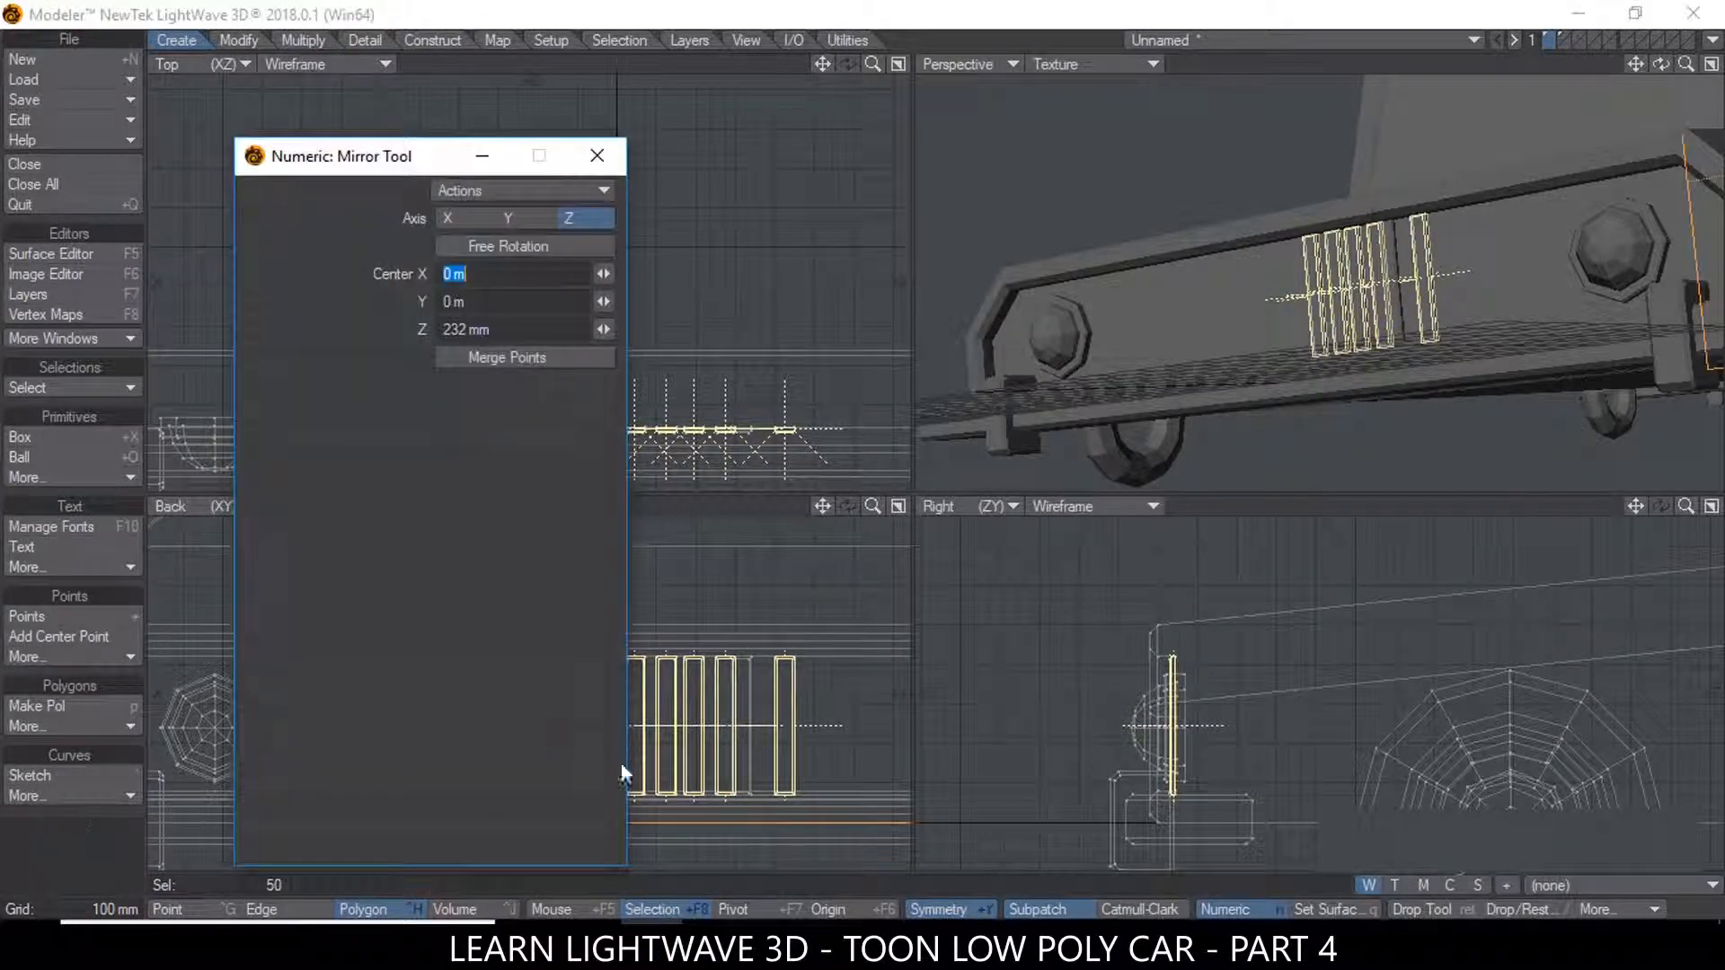
left_click_drag(422, 154, 1428, 152)
left_click(1473, 214)
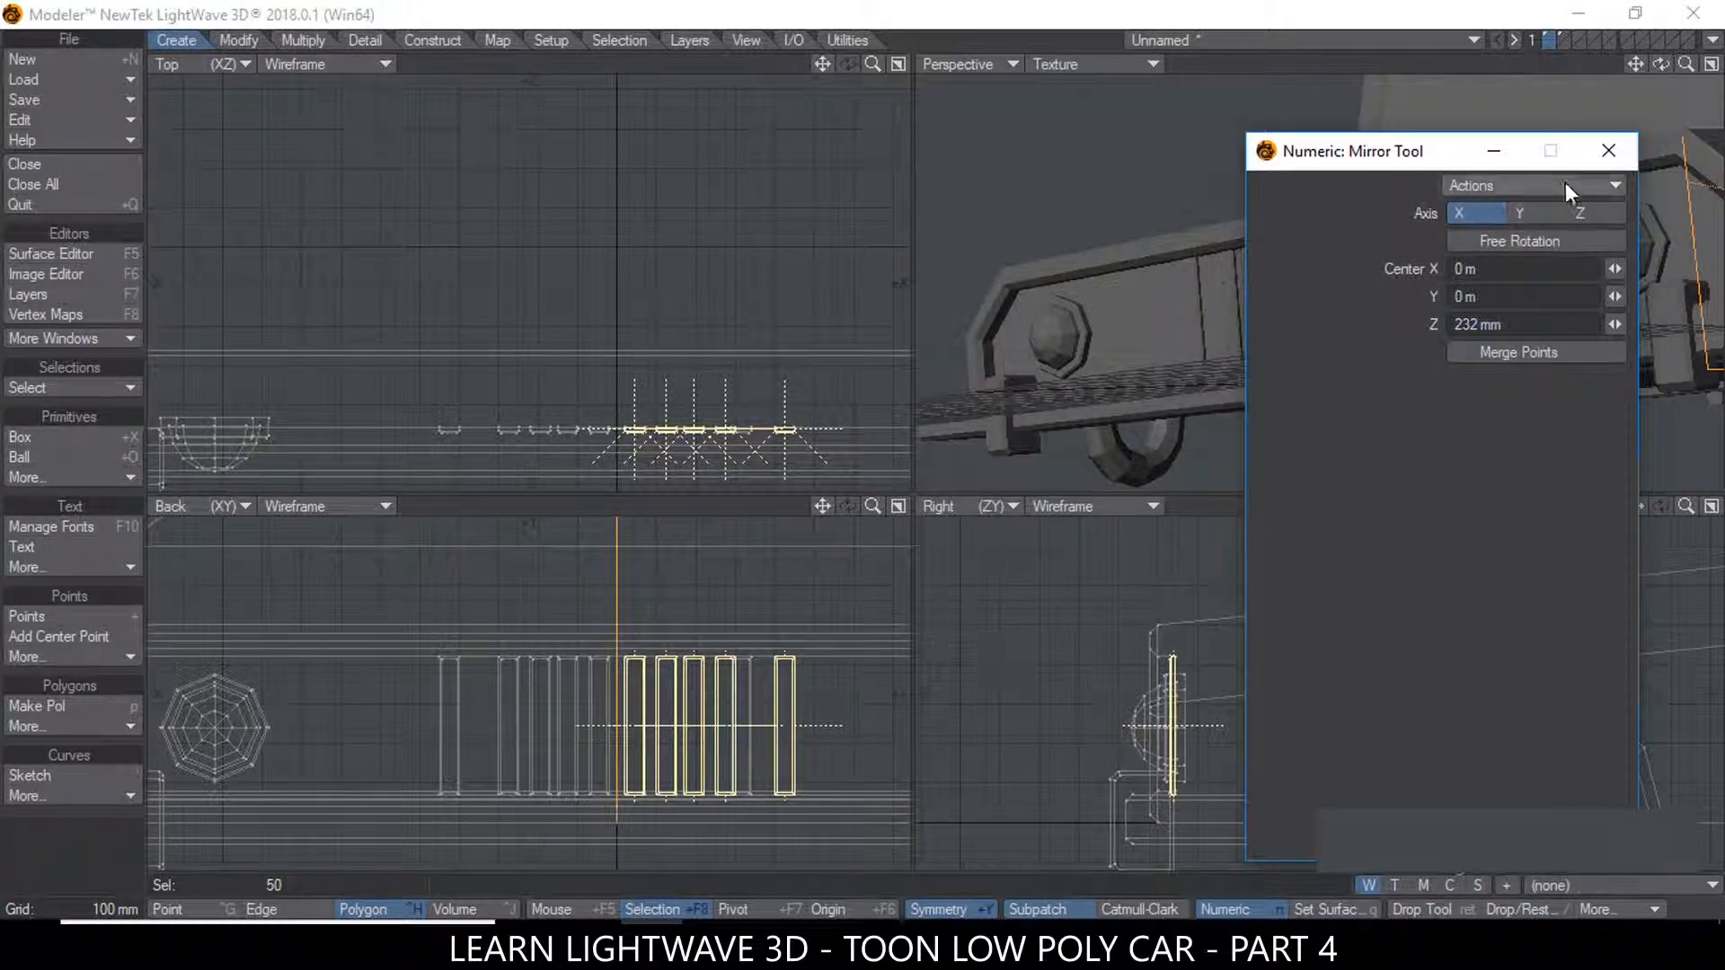
left_click(1608, 151)
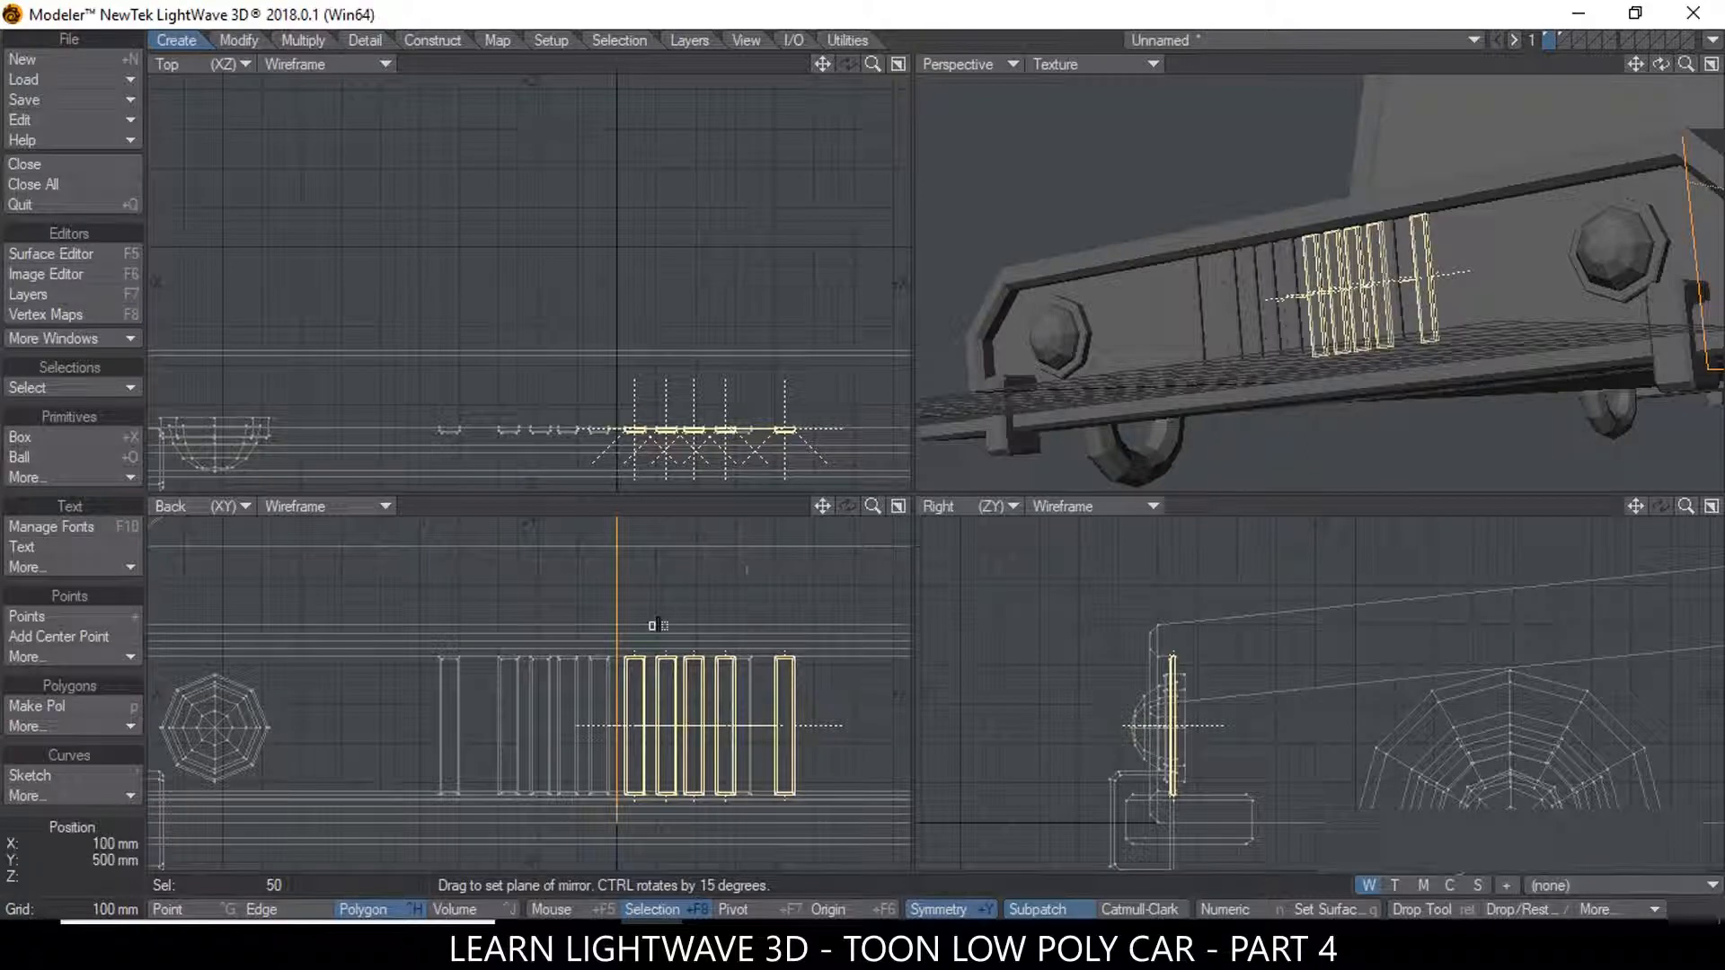
key("space")
key("ctrl+z")
key("ctrl+z")
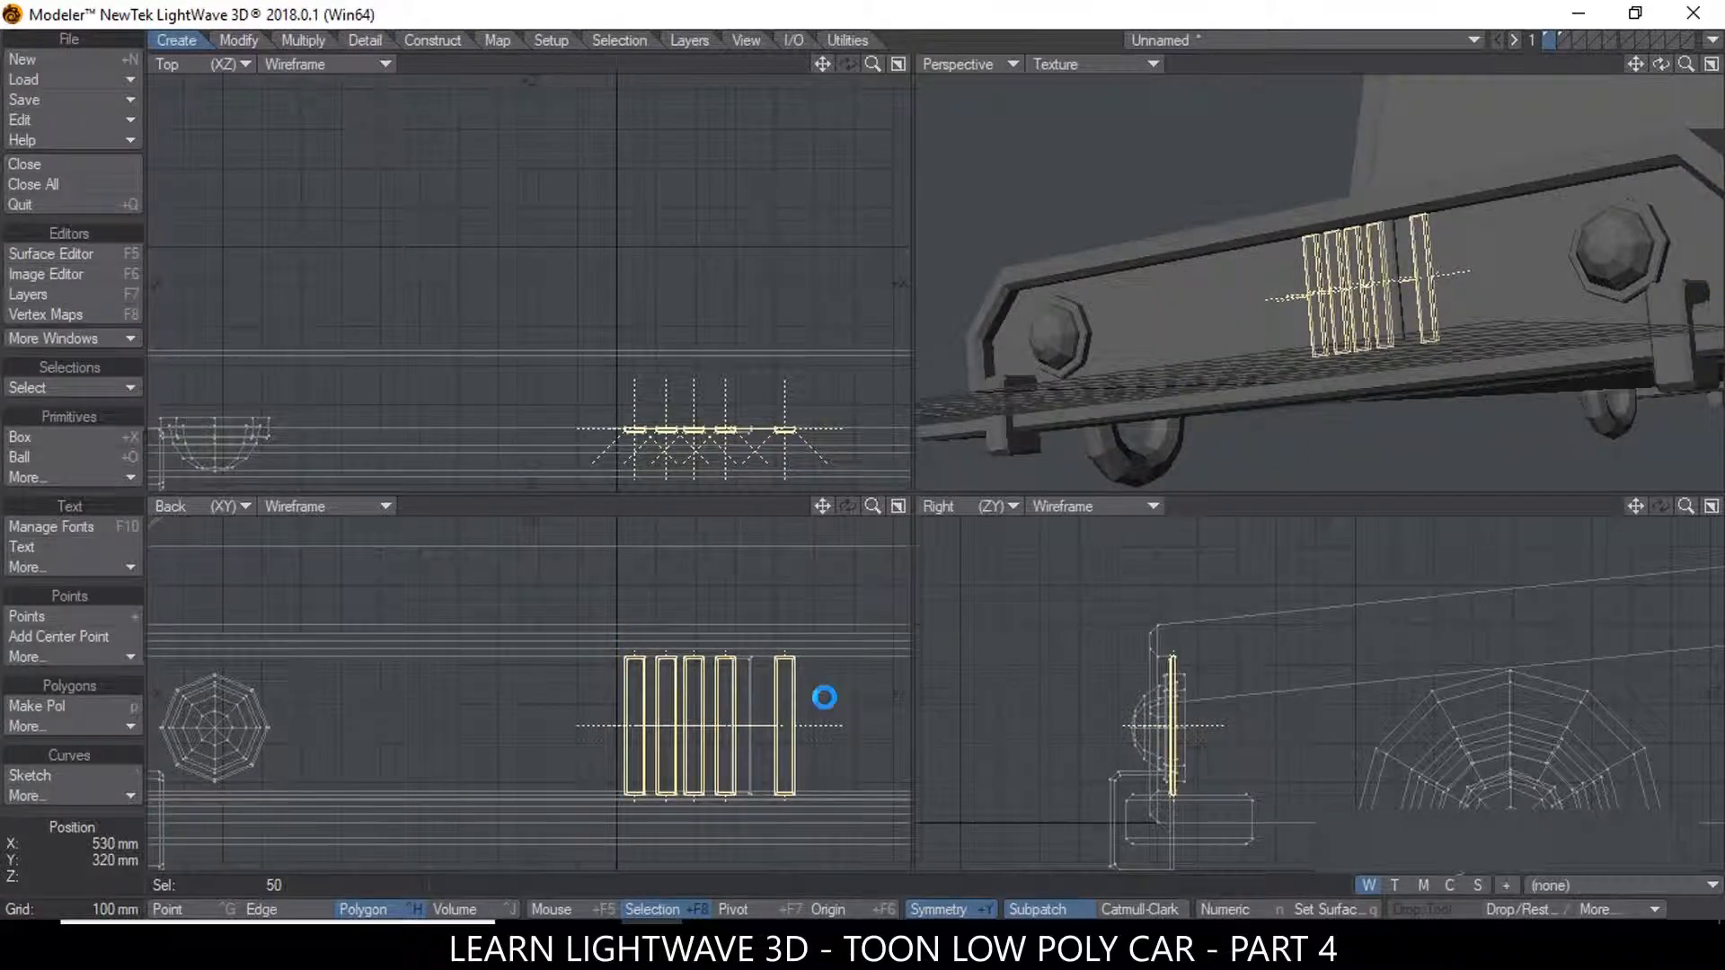
Add the missed grille bar to the selection, turn symmetry off, and shift all six bars slightly off the centerline
left_click(747, 693)
key("shift+y")
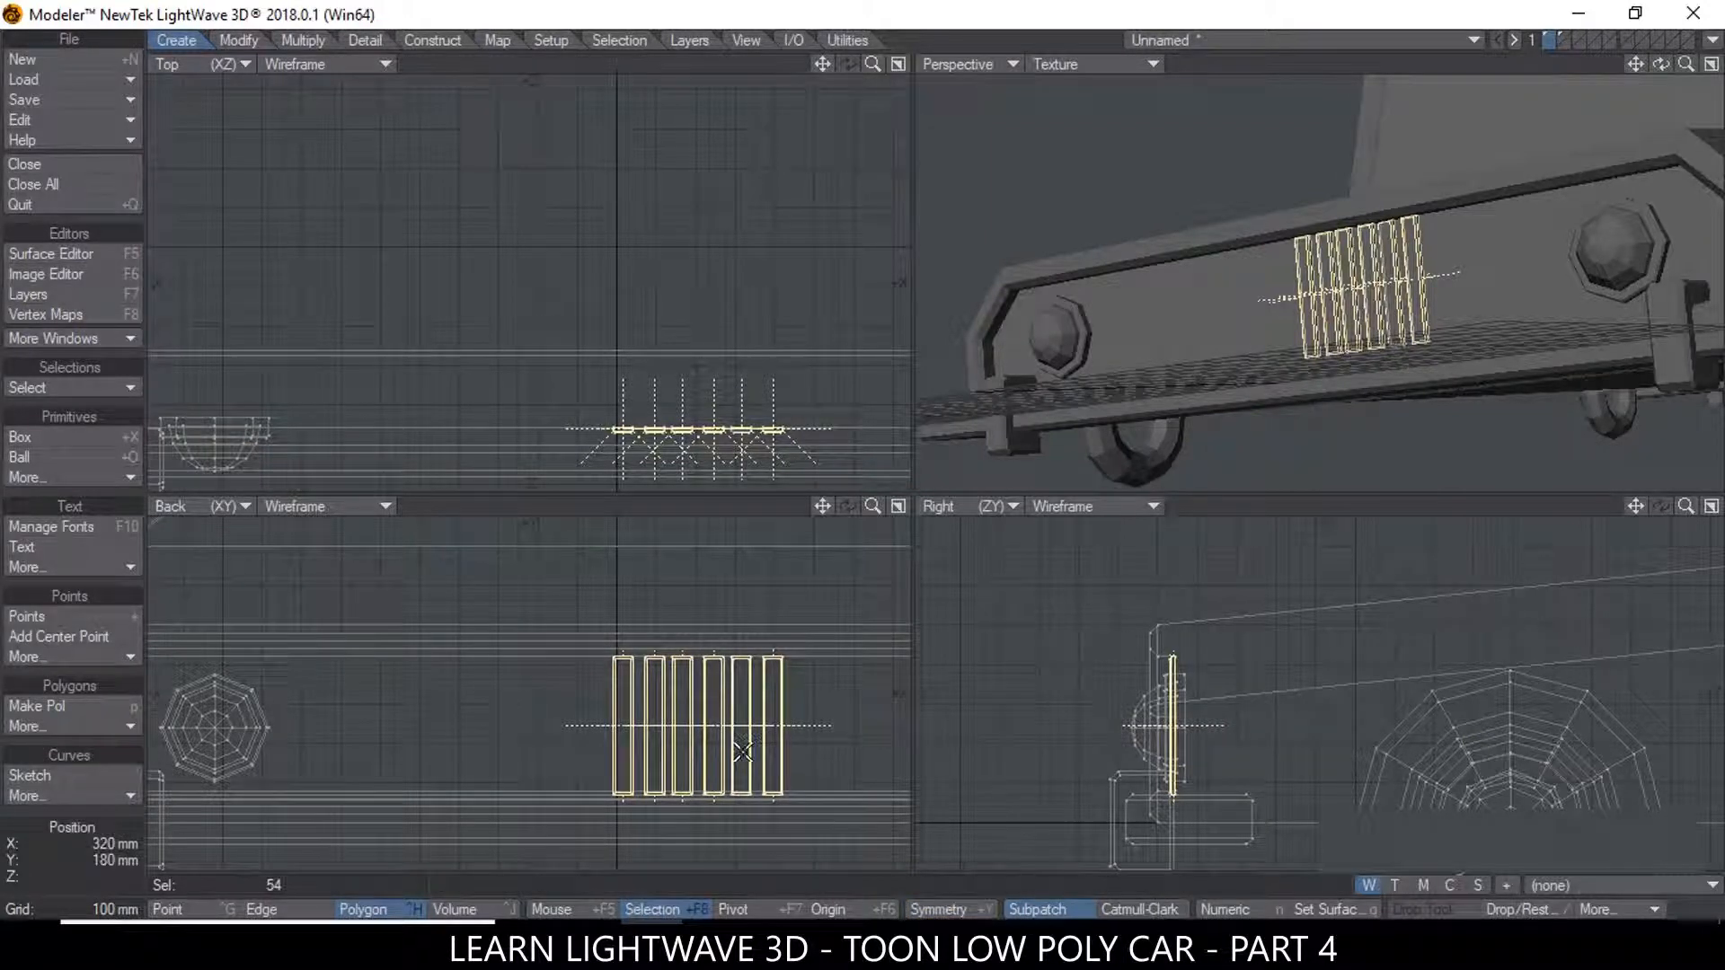
key("t")
mouse_move(633, 710)
left_mouse_down()
mouse_move(657, 709)
mouse_move(642, 710)
left_mouse_up()
Mirror the six grille bars across the X axis with center X at 0 m, restore symmetry, and clear the selection
key("shift+v")
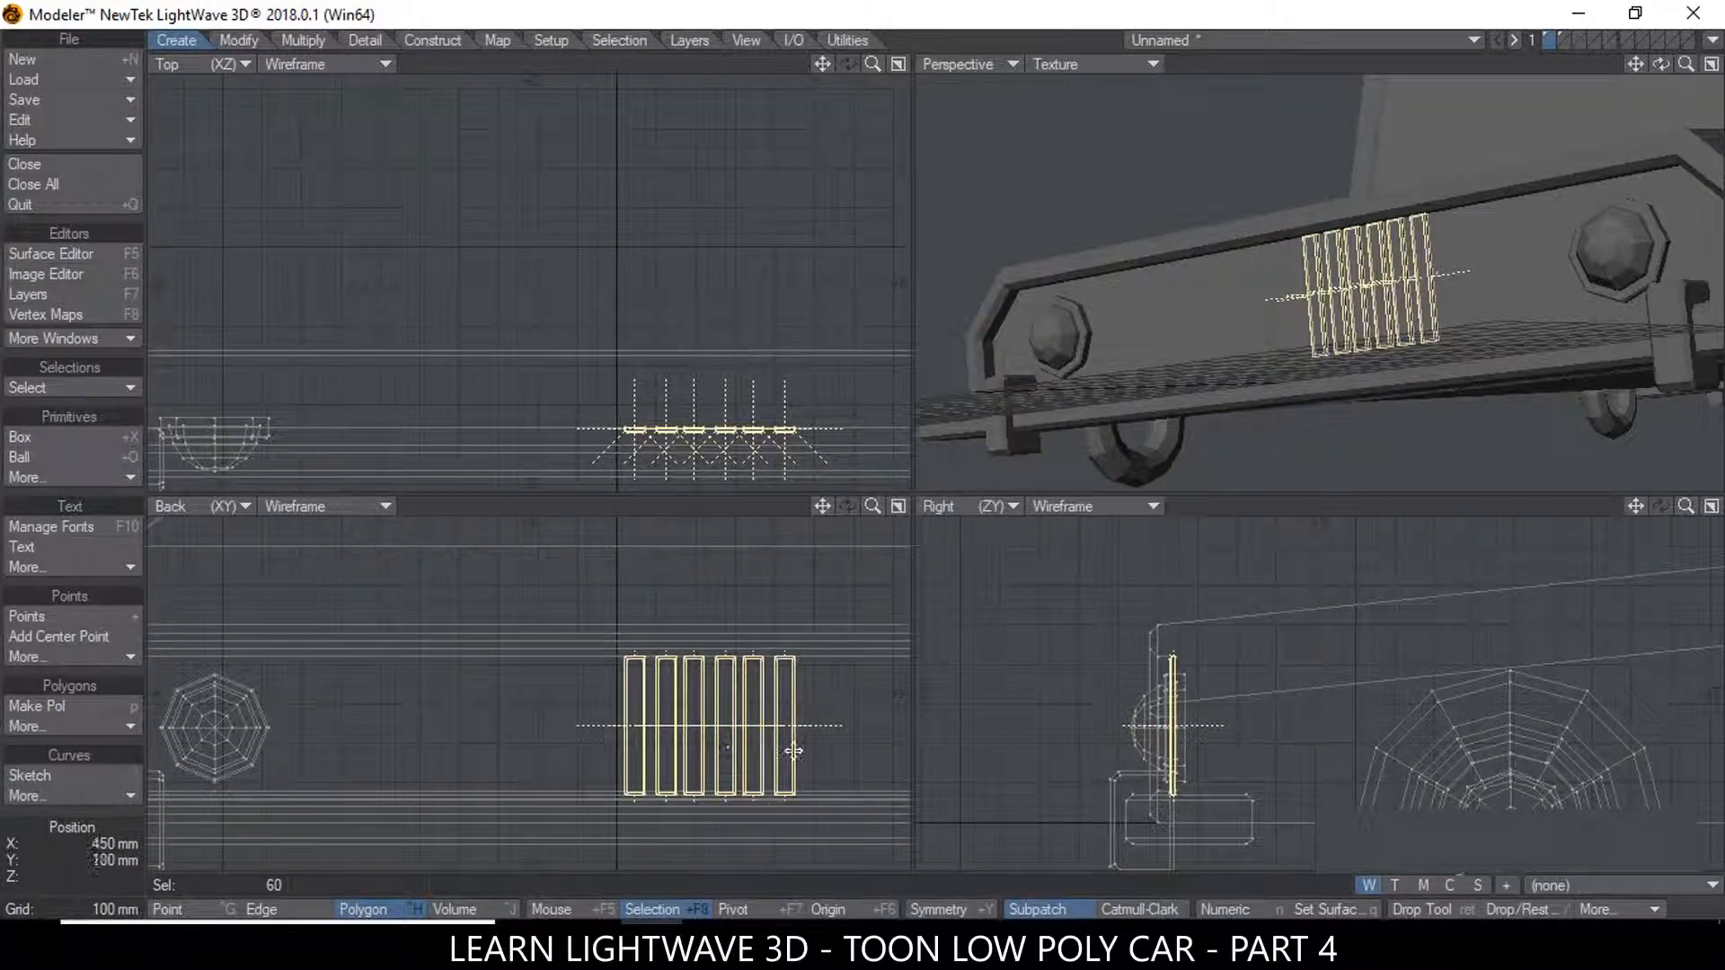
key("n")
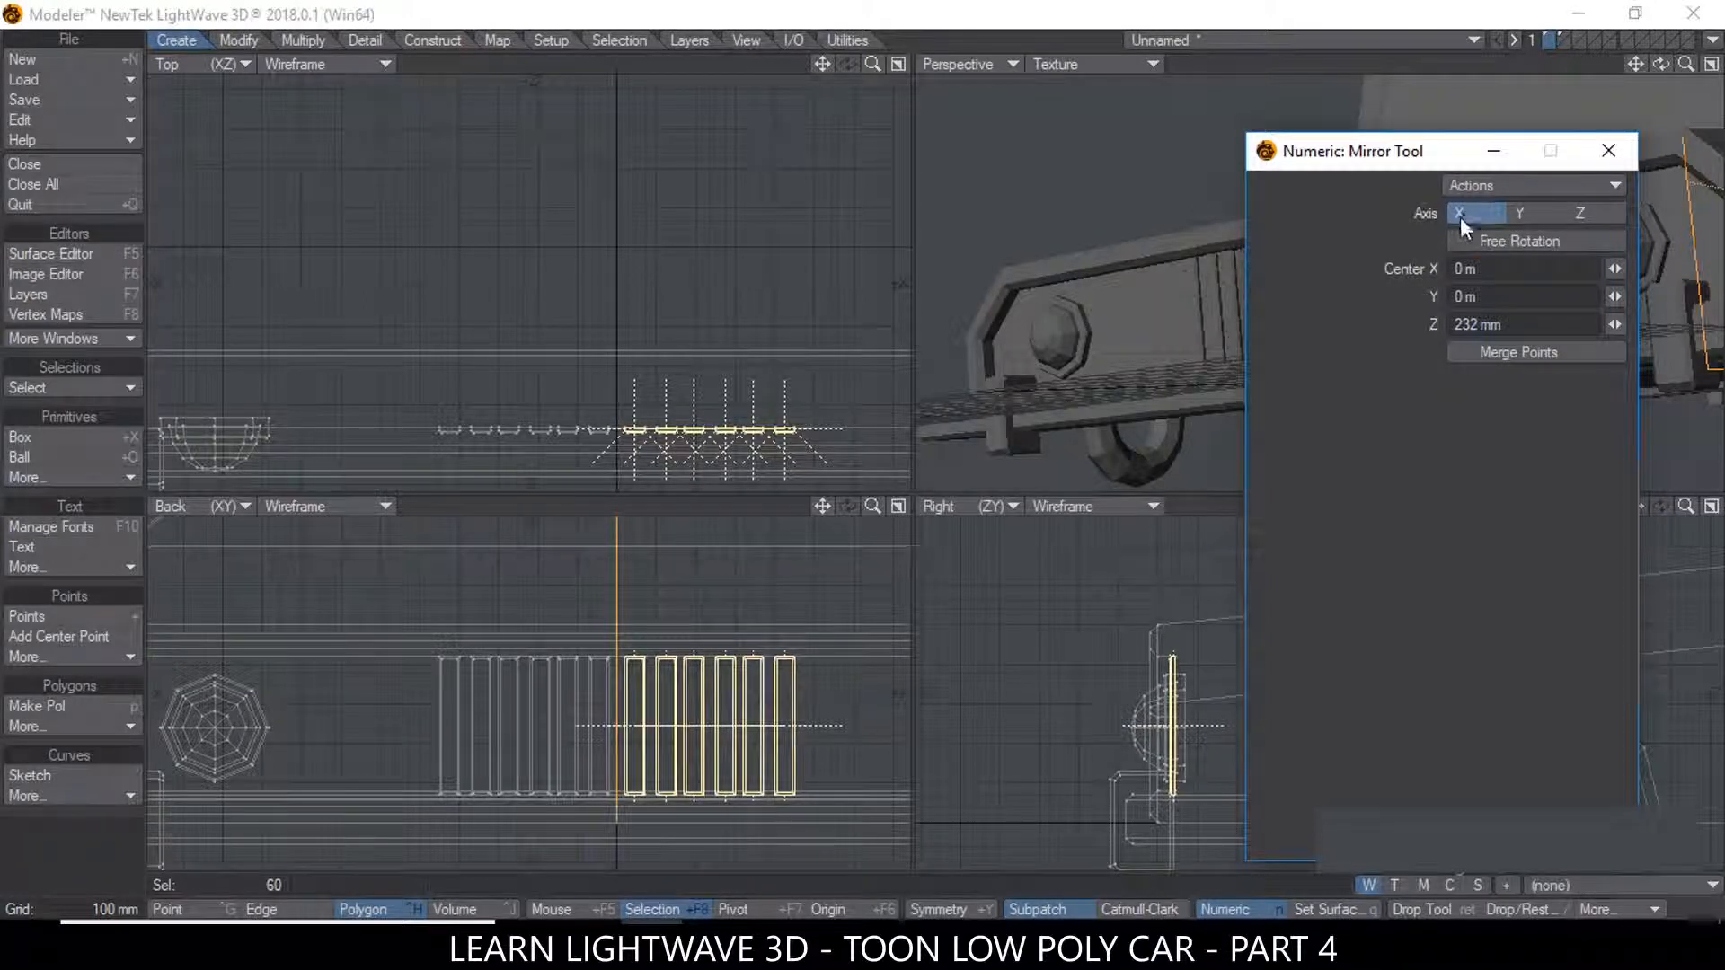
left_click(1608, 151)
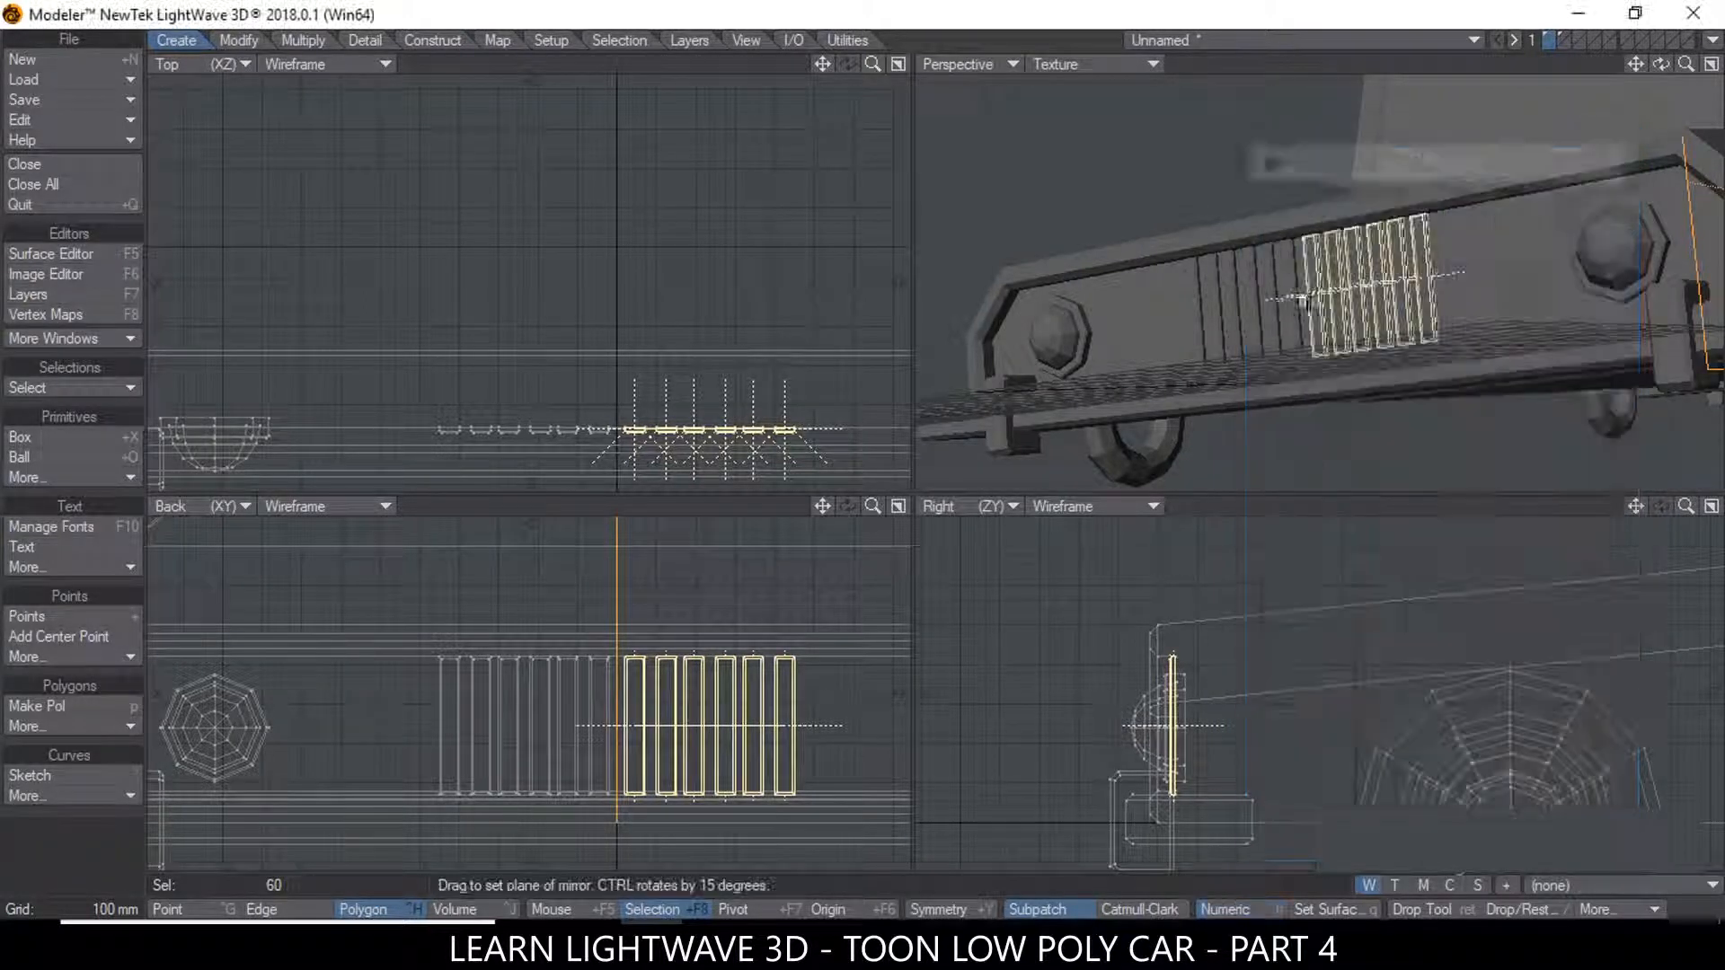
key("space")
left_click(941, 905)
left_click(246, 887)
Draw a flat rectangular box beside the windshield's lower outer corner in the back view
mouse_move(1407, 317)
left_mouse_down("ctrl+alt")
mouse_move(1308, 310)
mouse_move(1238, 352)
mouse_move(1332, 296)
mouse_move(1374, 321)
left_mouse_up("ctrl+alt")
left_click_drag(1374, 320, 1304, 328, "ctrl+alt")
left_click_drag(1636, 64, 1401, 73)
left_click_drag(1471, 273, 1431, 253, "alt")
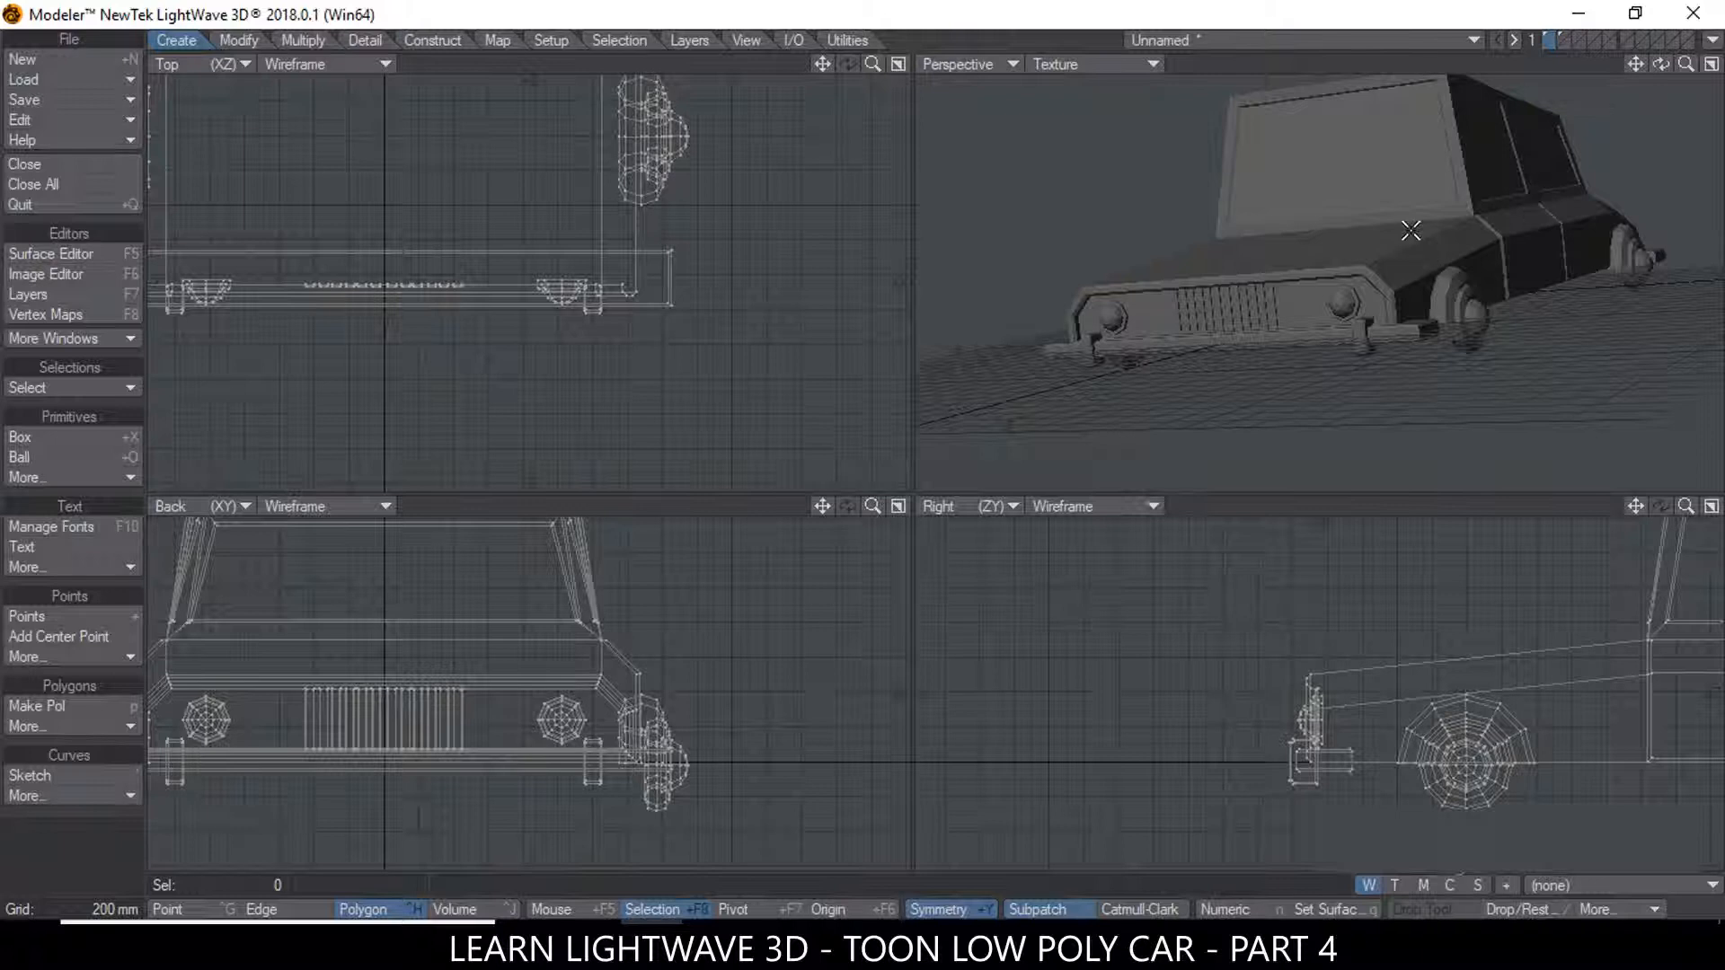
left_click_drag(821, 505, 829, 525)
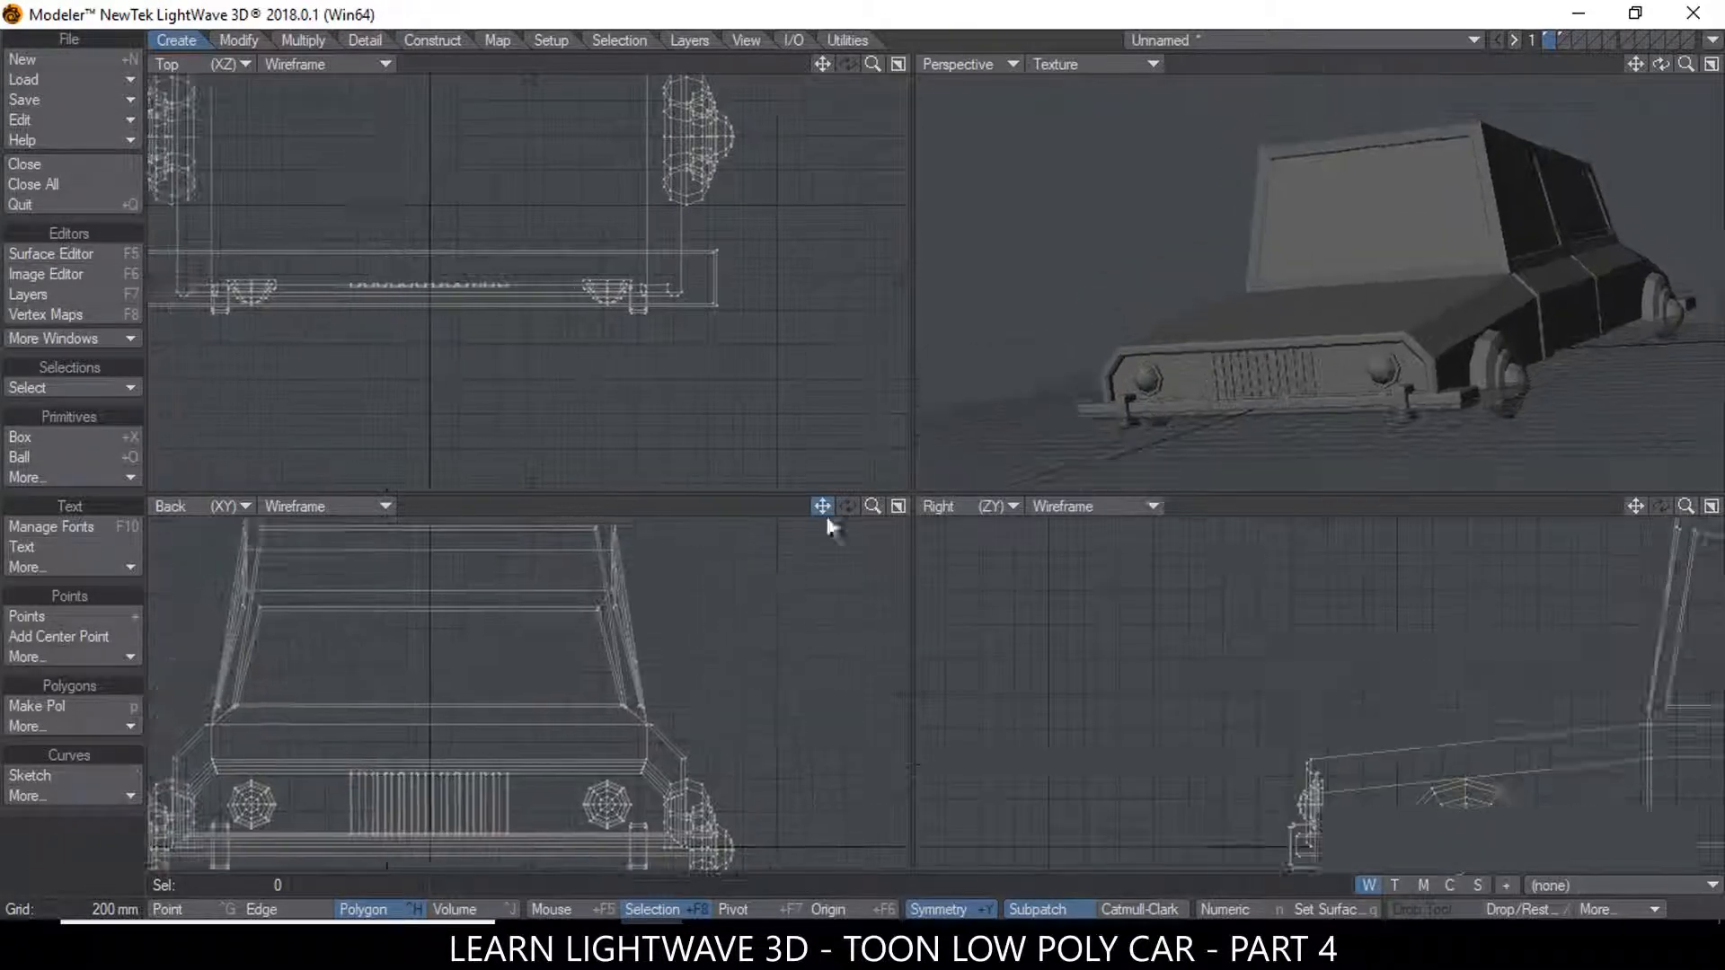
scroll(702, 653, "down", 1)
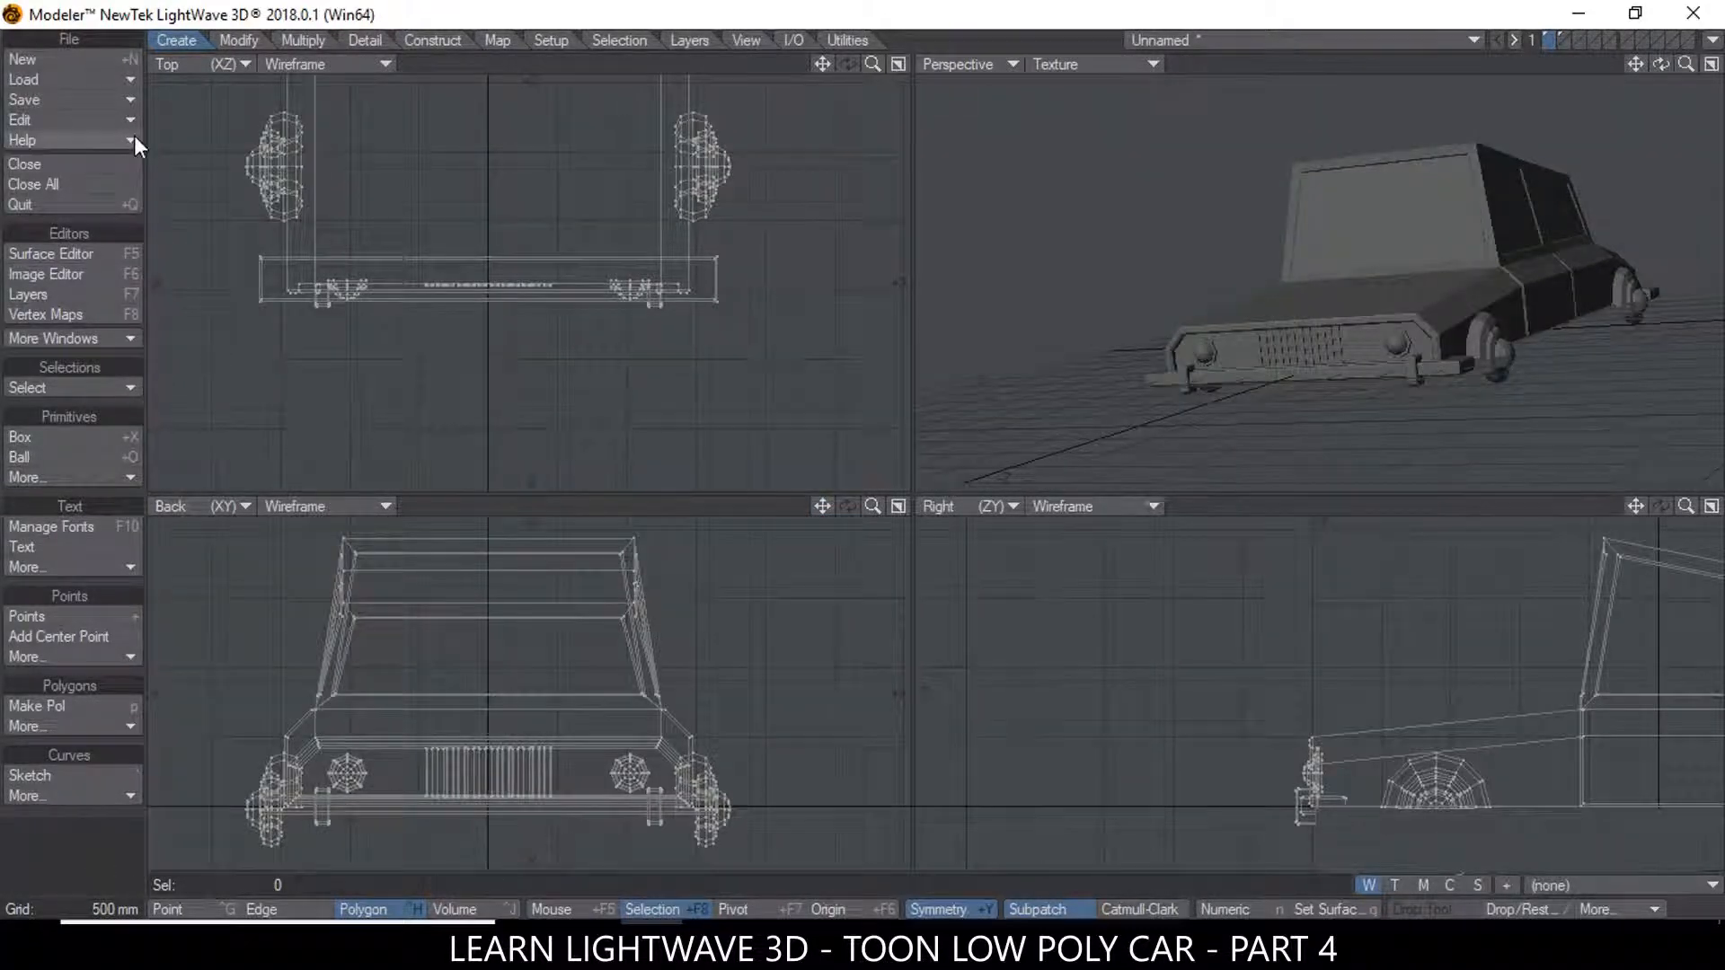
left_click(45, 440)
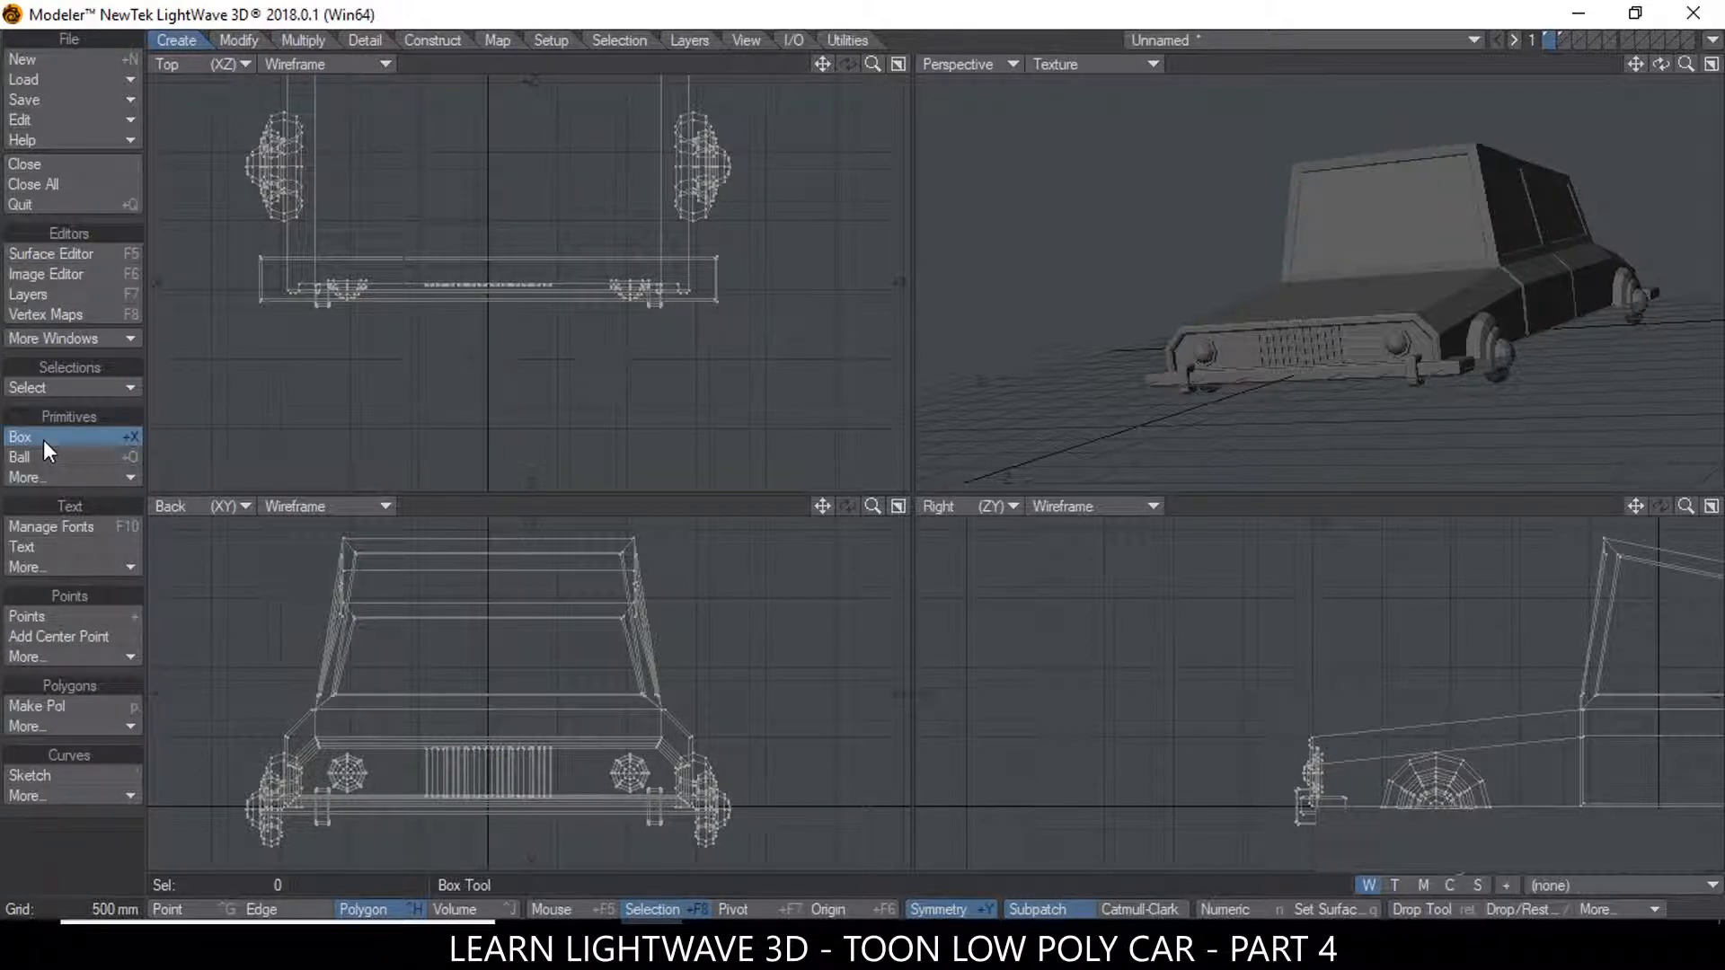
scroll(749, 701, "up", 2)
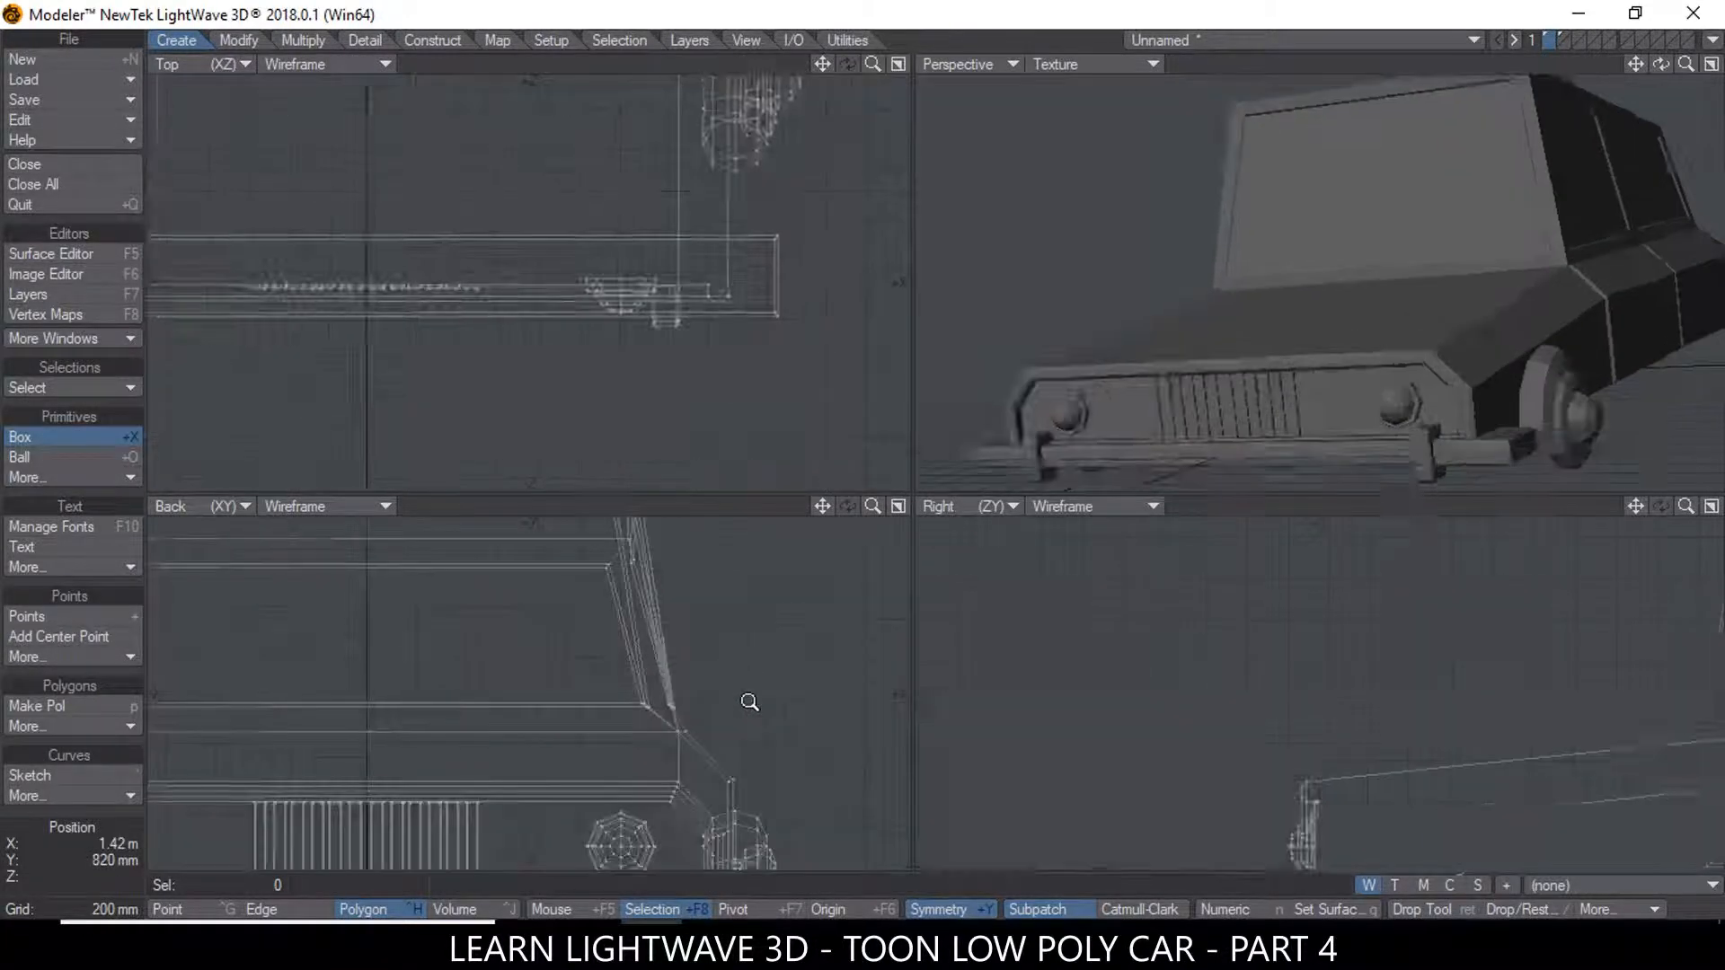
left_click_drag(697, 663, 791, 706)
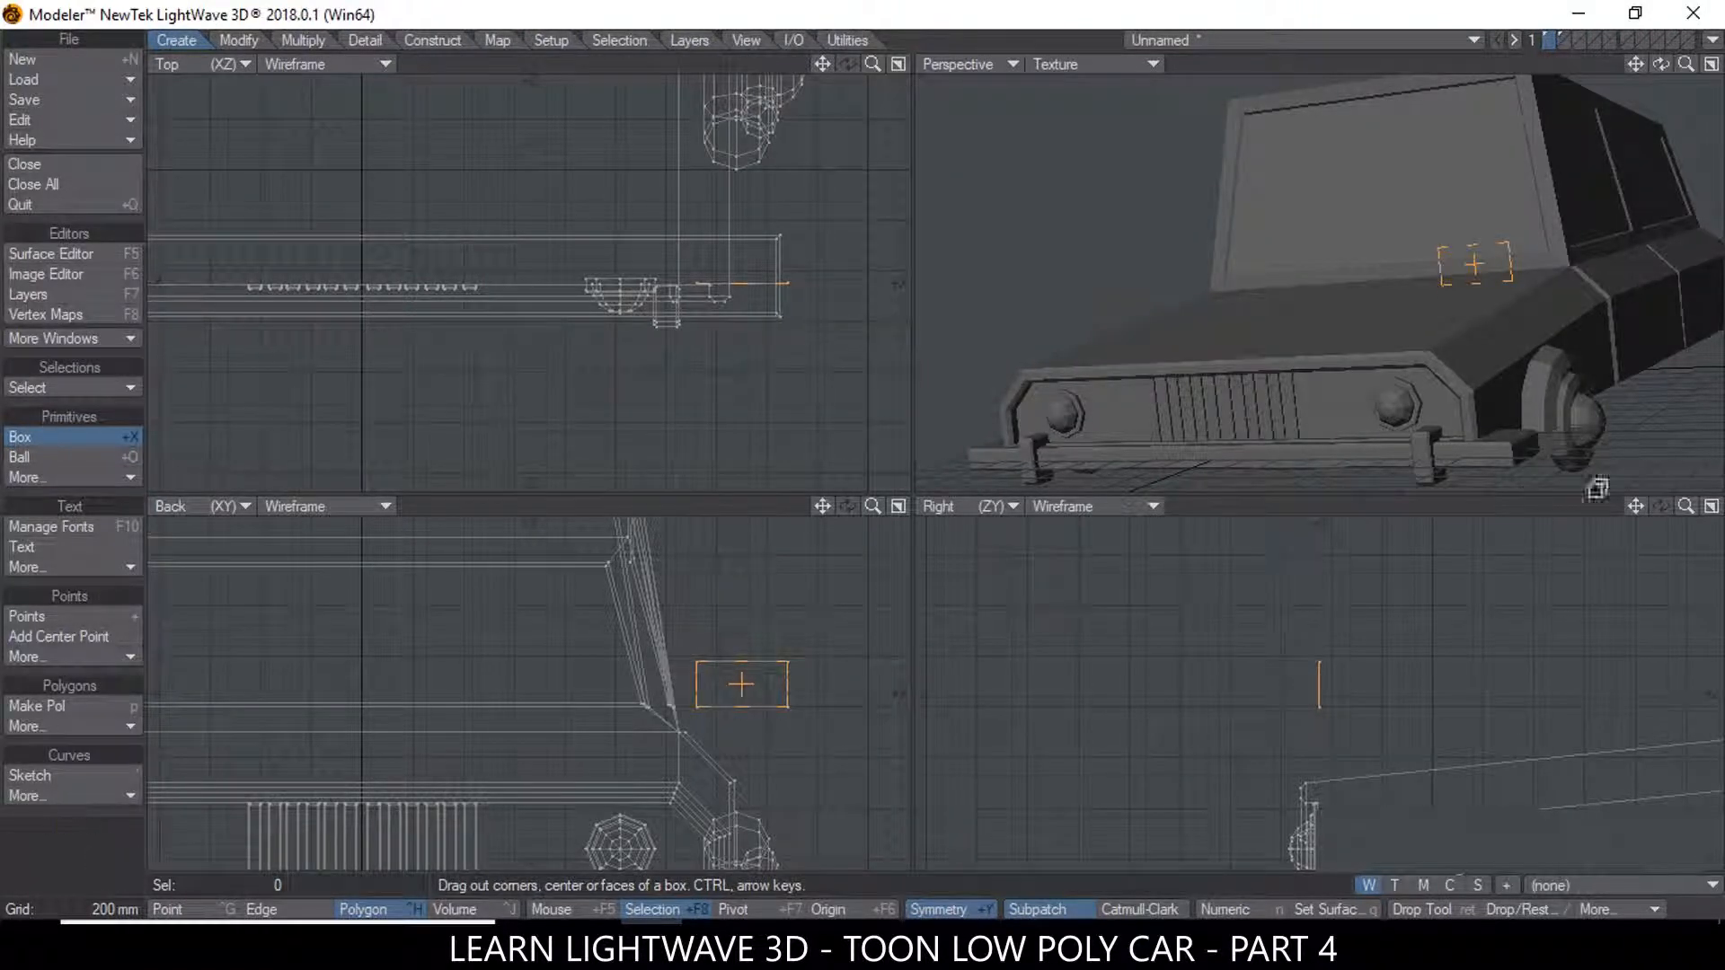
Place the box just ahead of the windshield pillar in the side view, make it 40 mm thick, and finalize it
left_click_drag(1635, 505, 1372, 503)
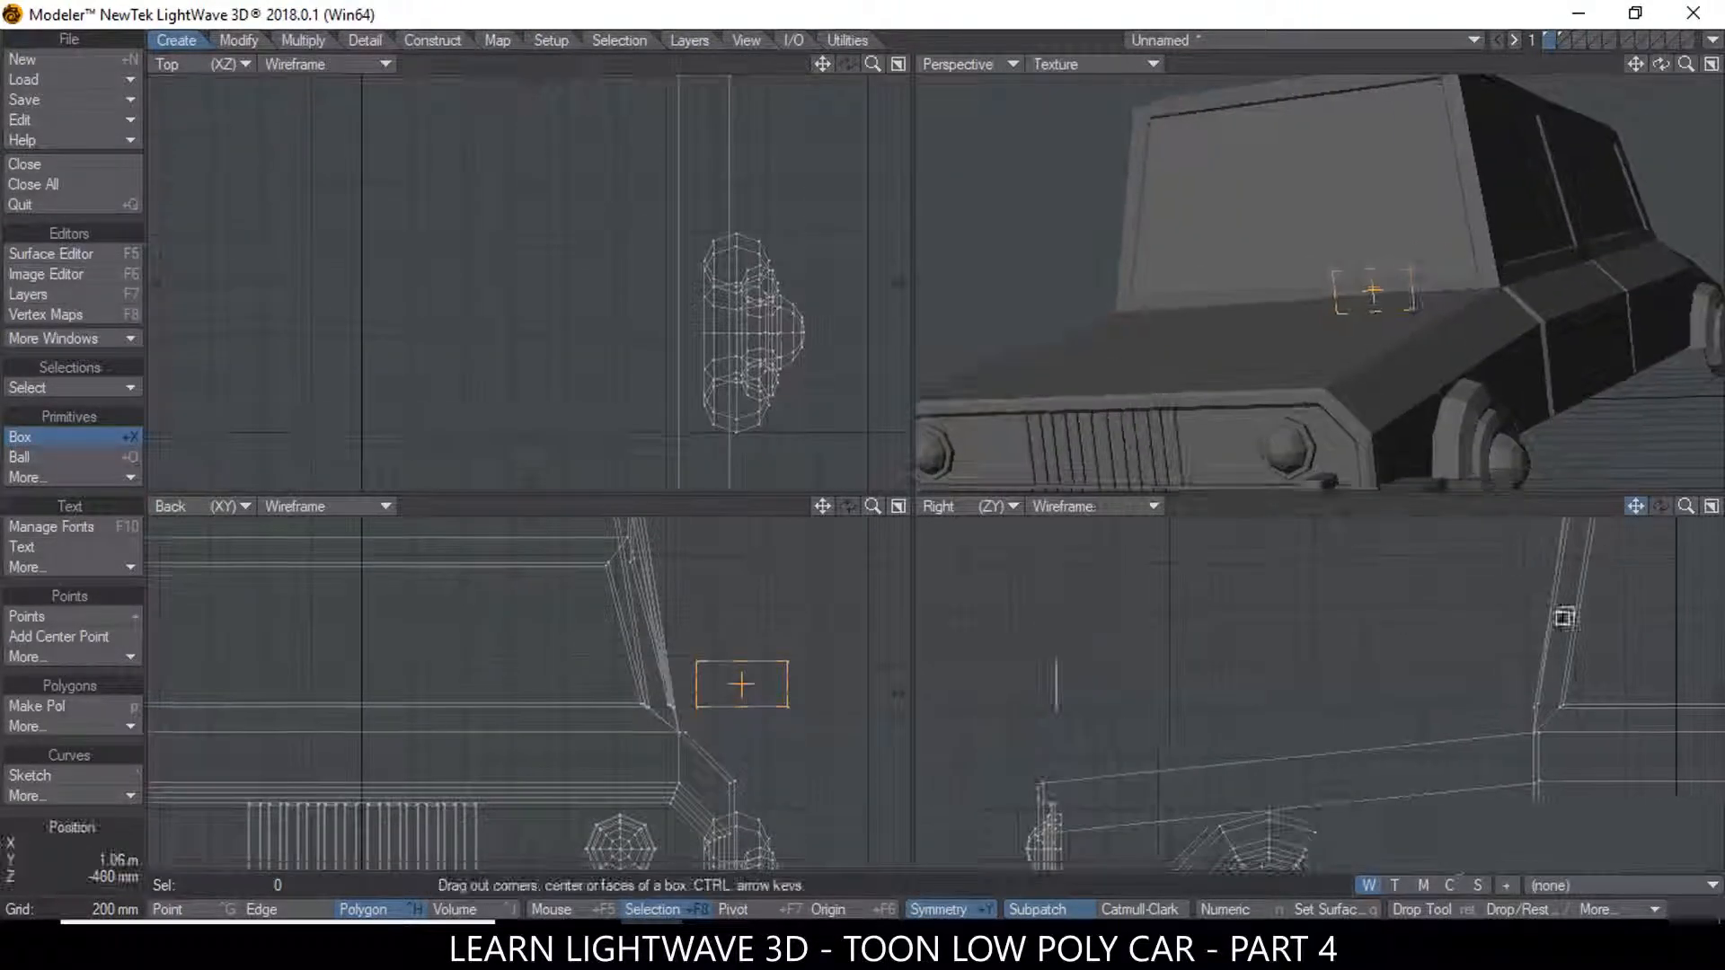
left_click(1560, 697)
left_click_drag(1083, 683, 1521, 688)
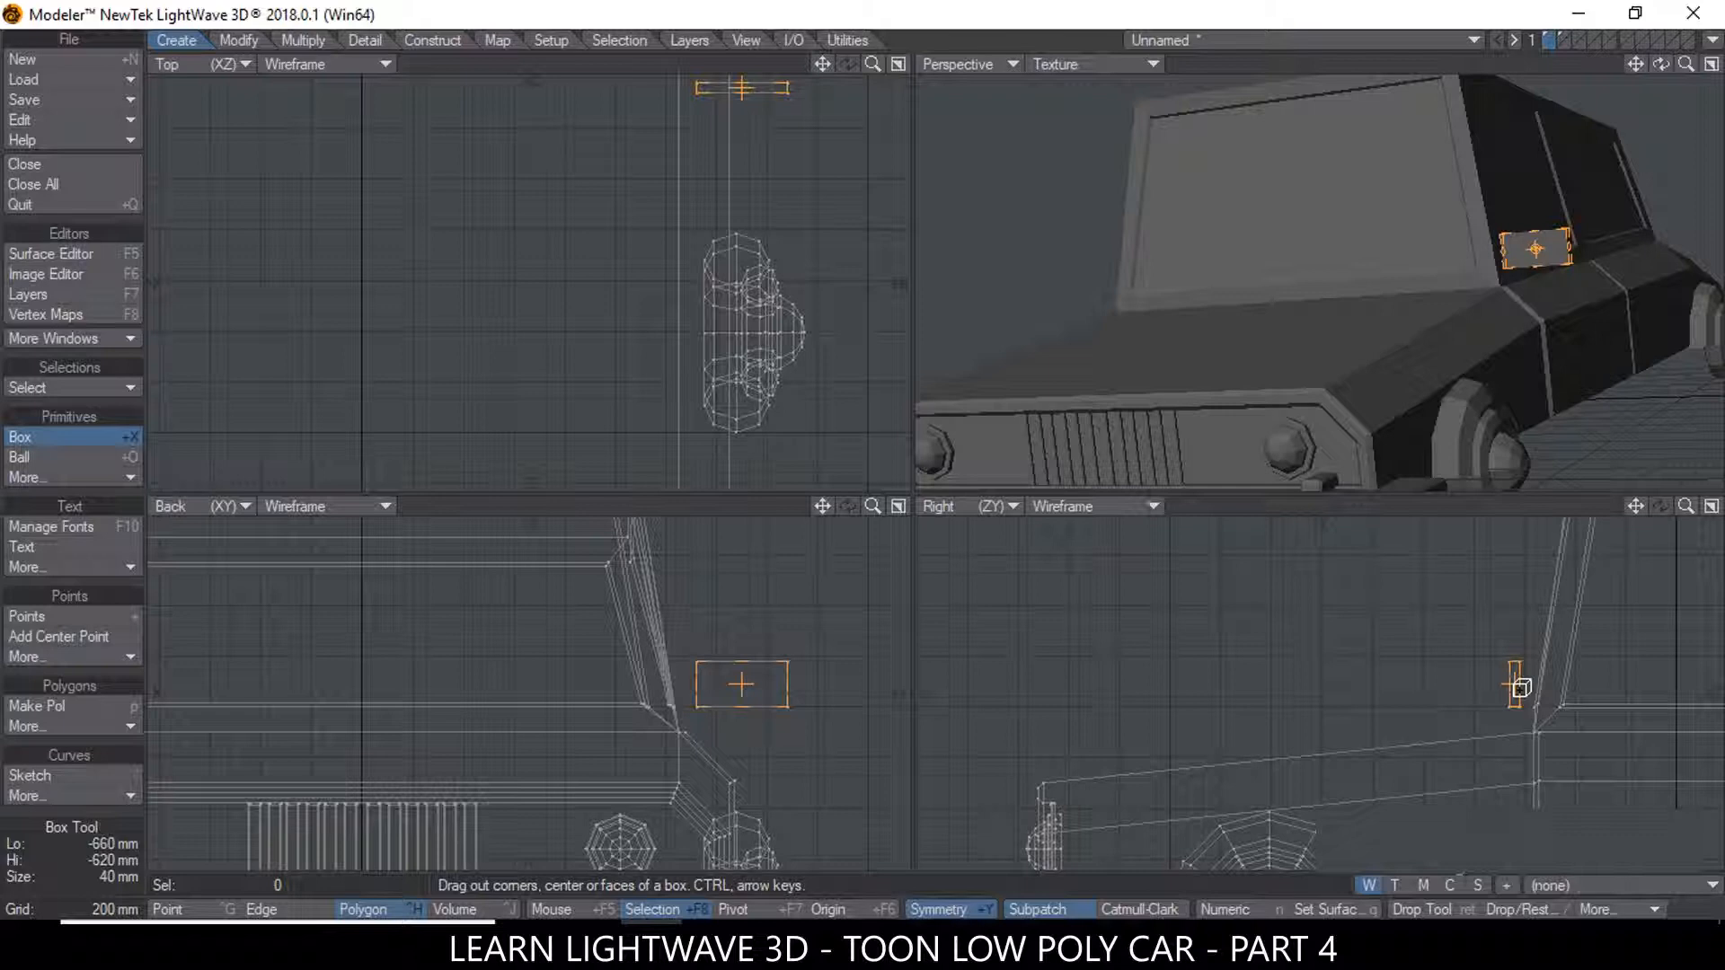
left_click_drag(1497, 308, 1462, 244, "alt")
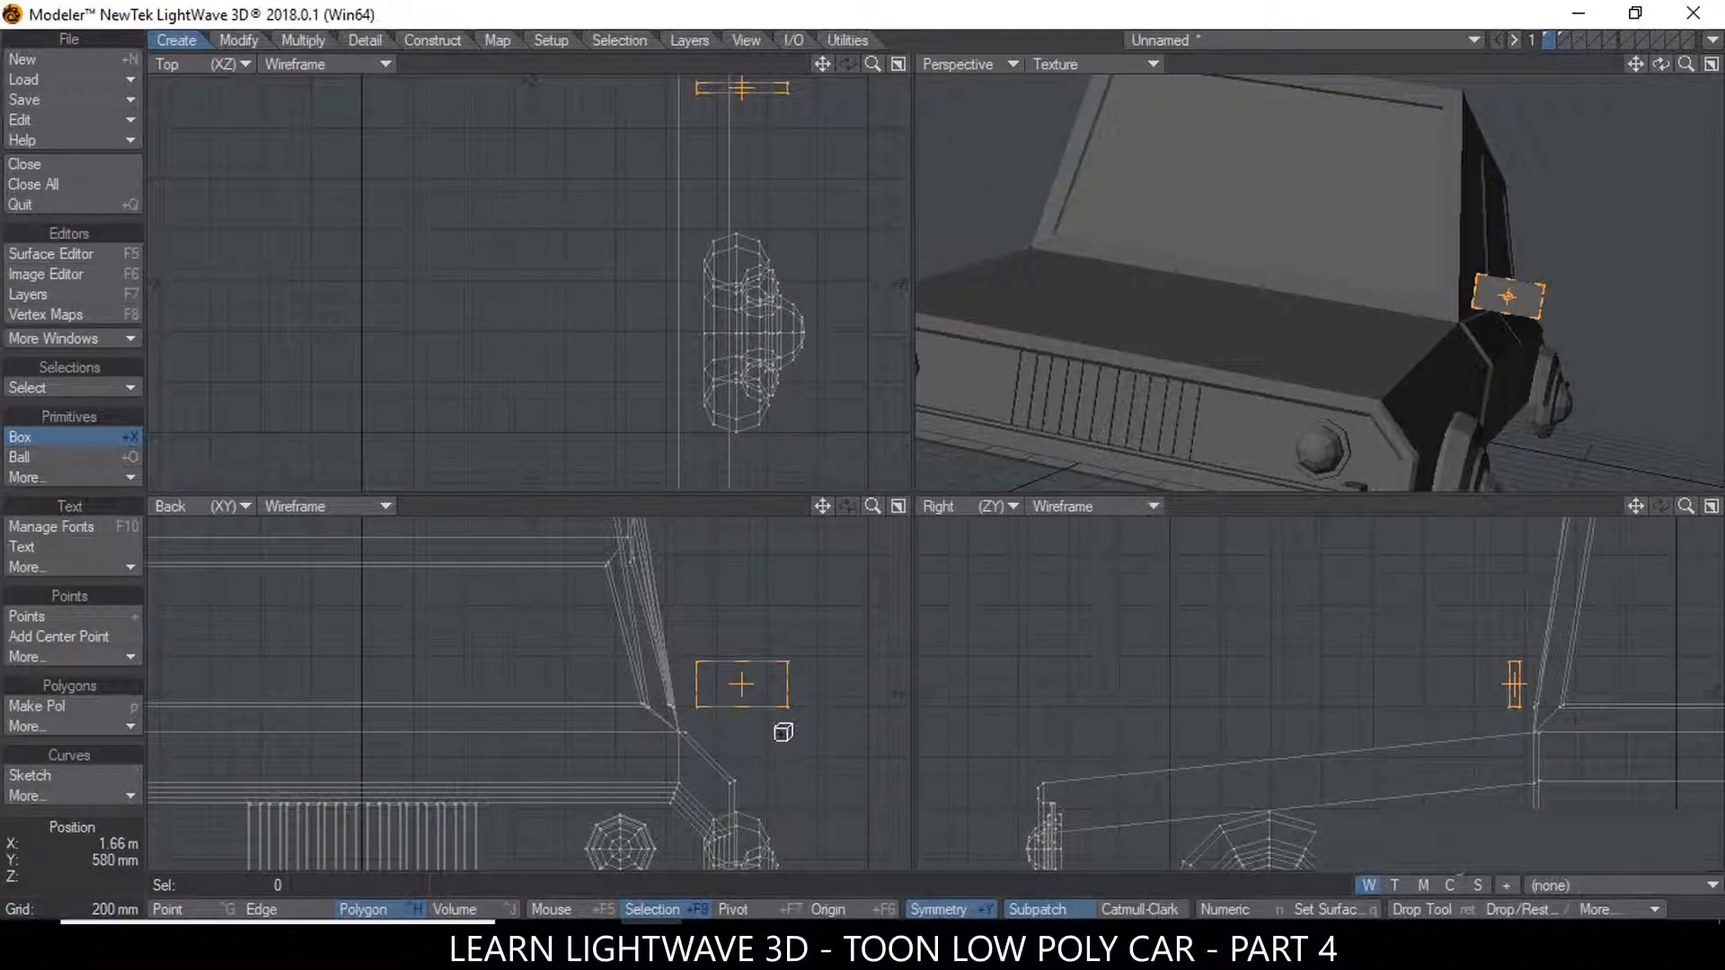
key("space")
Round the mirror box's upper outer and lower inner corners with Rounder, using one rounding polygon and a 20 mm inset, and clear the selection
left_click_drag(806, 692, 843, 689, "ctrl+alt")
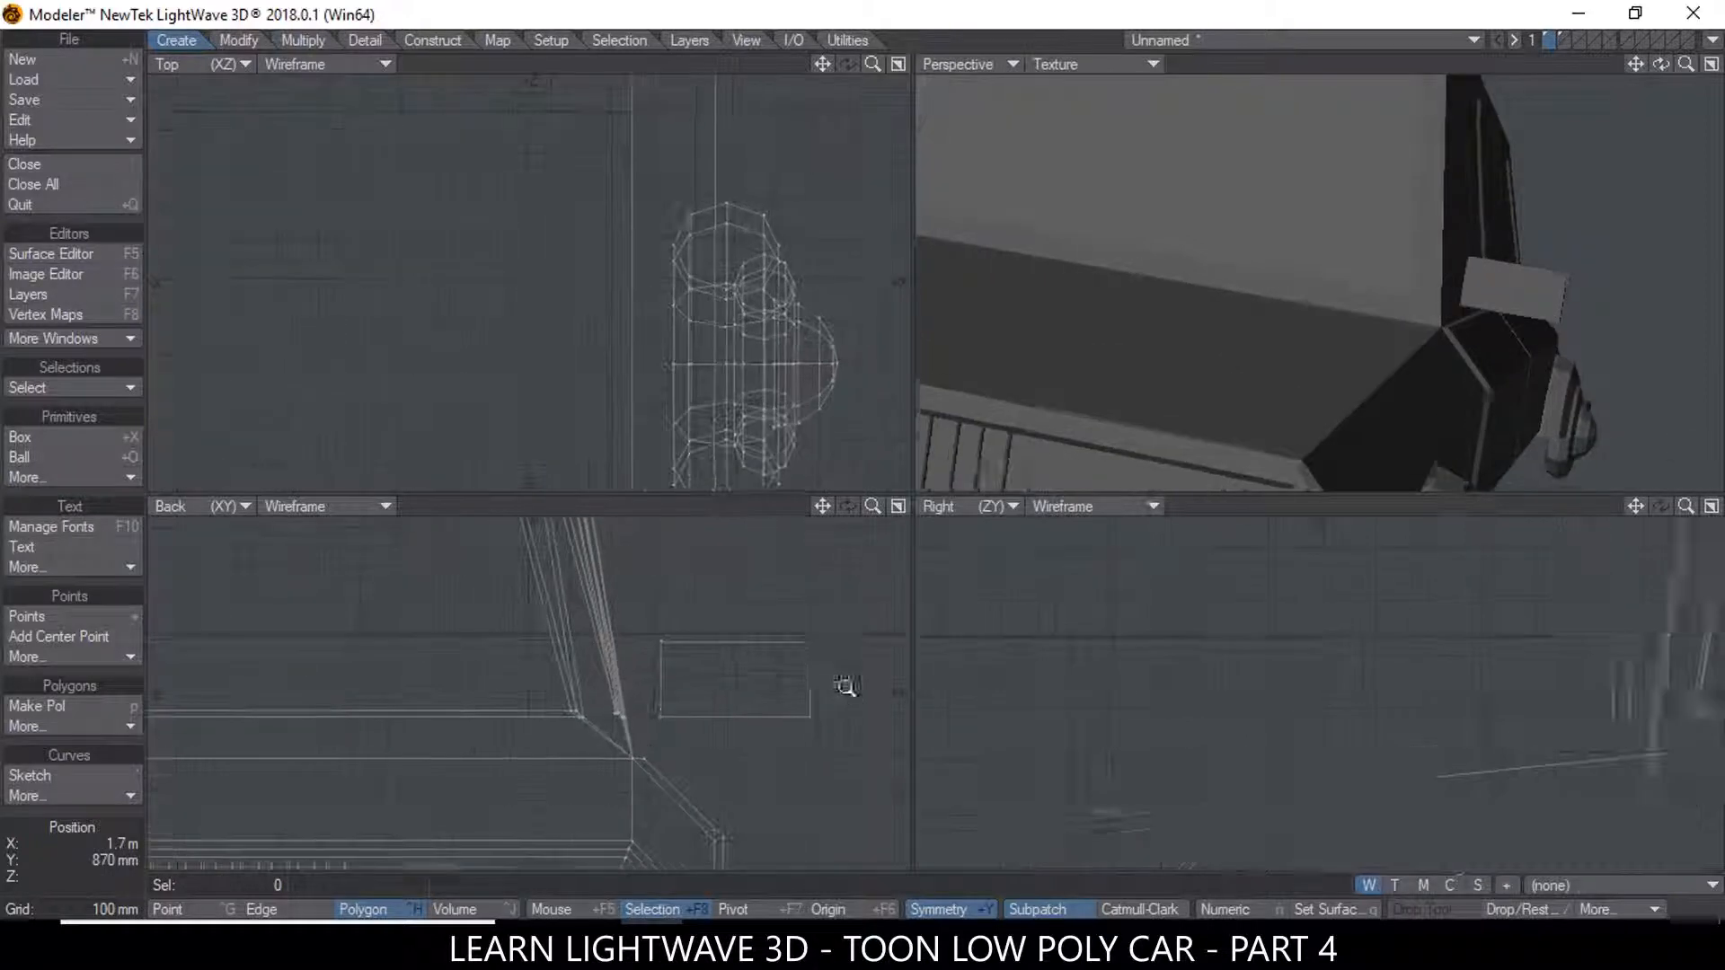
key("ctrl+g")
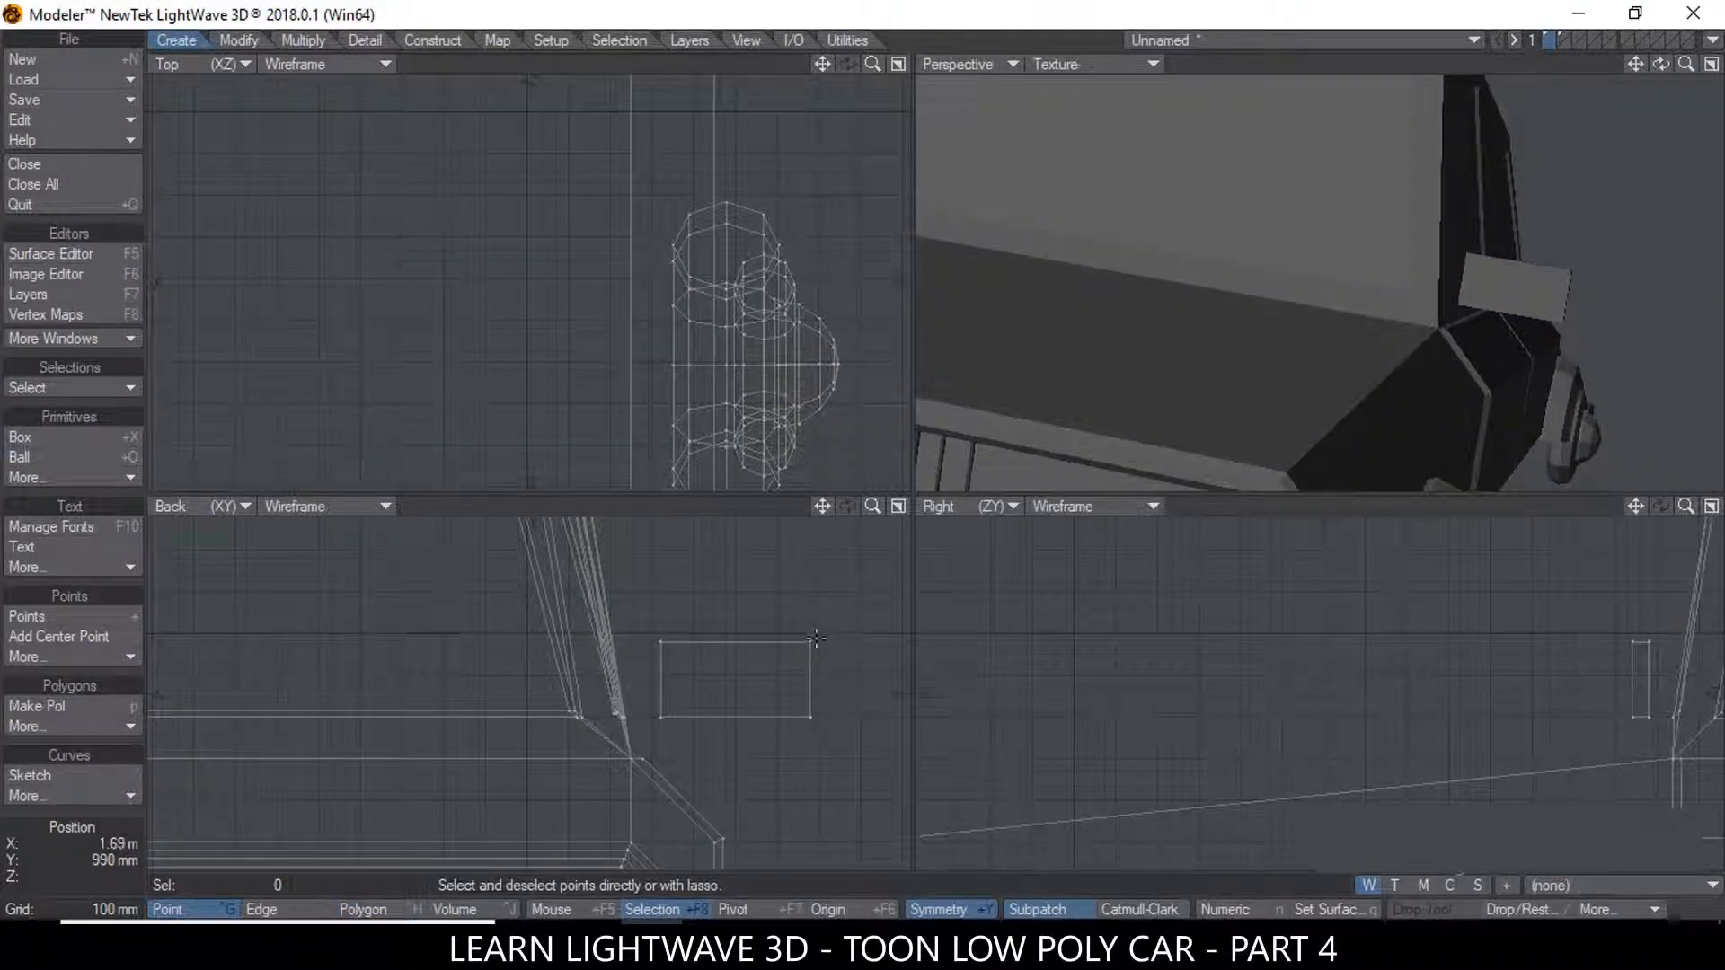
left_click(660, 716)
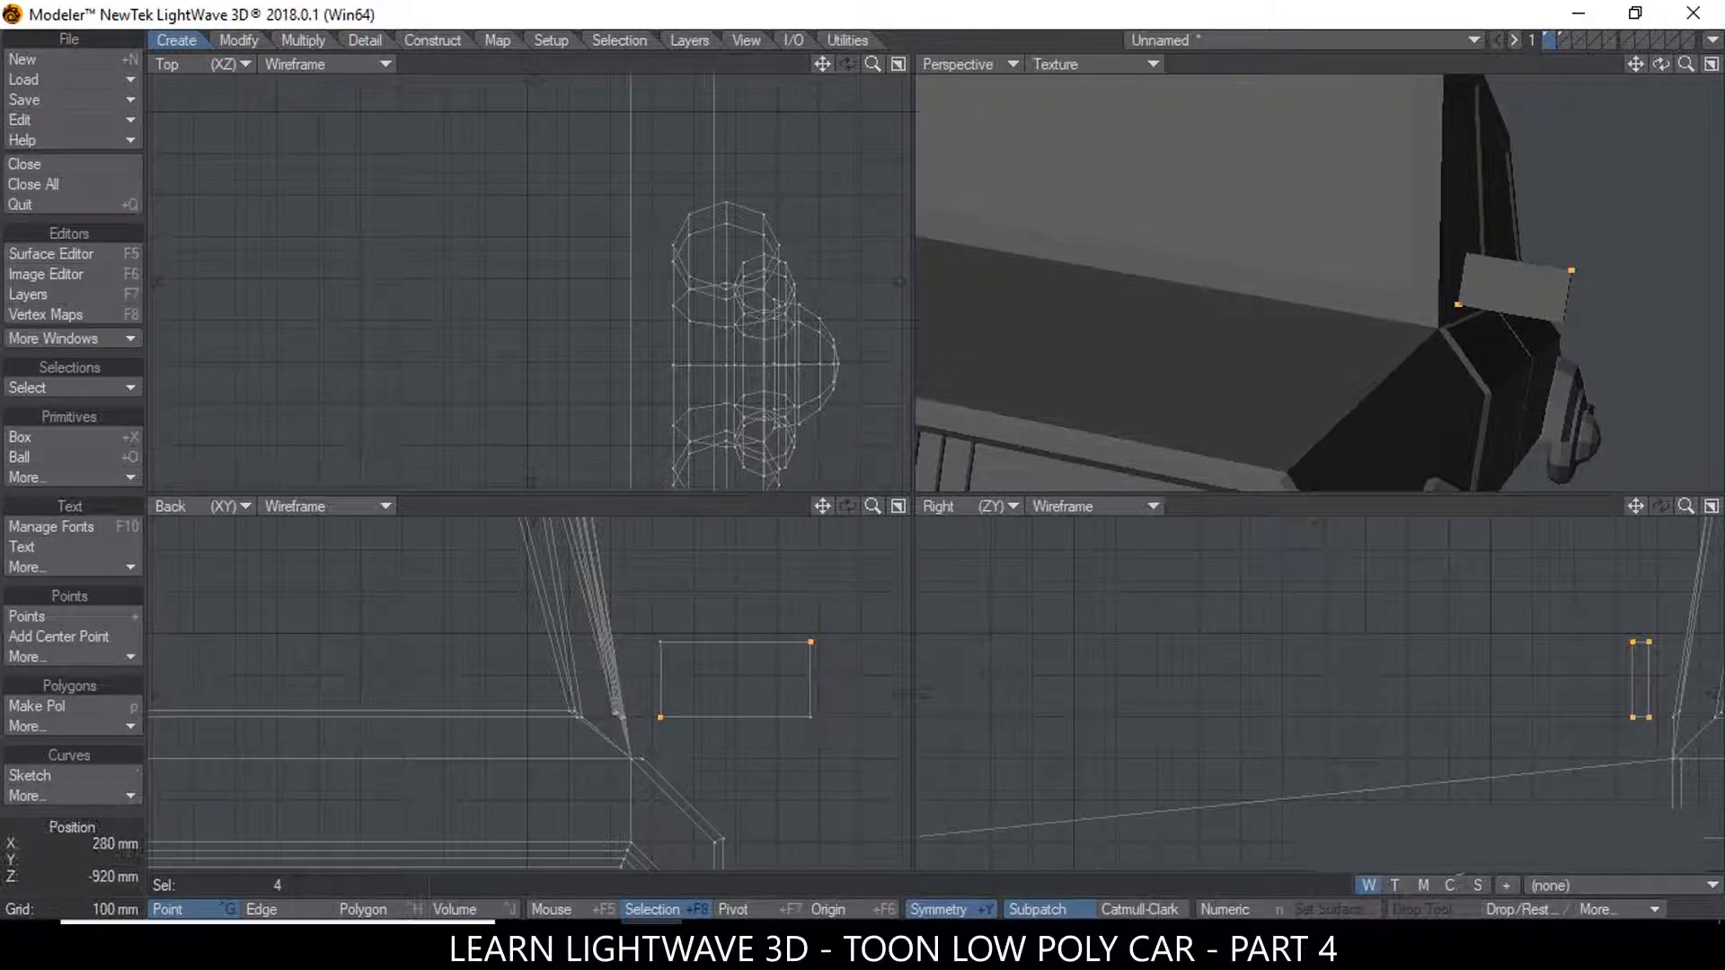
left_click(303, 40)
left_click(79, 476)
key("n")
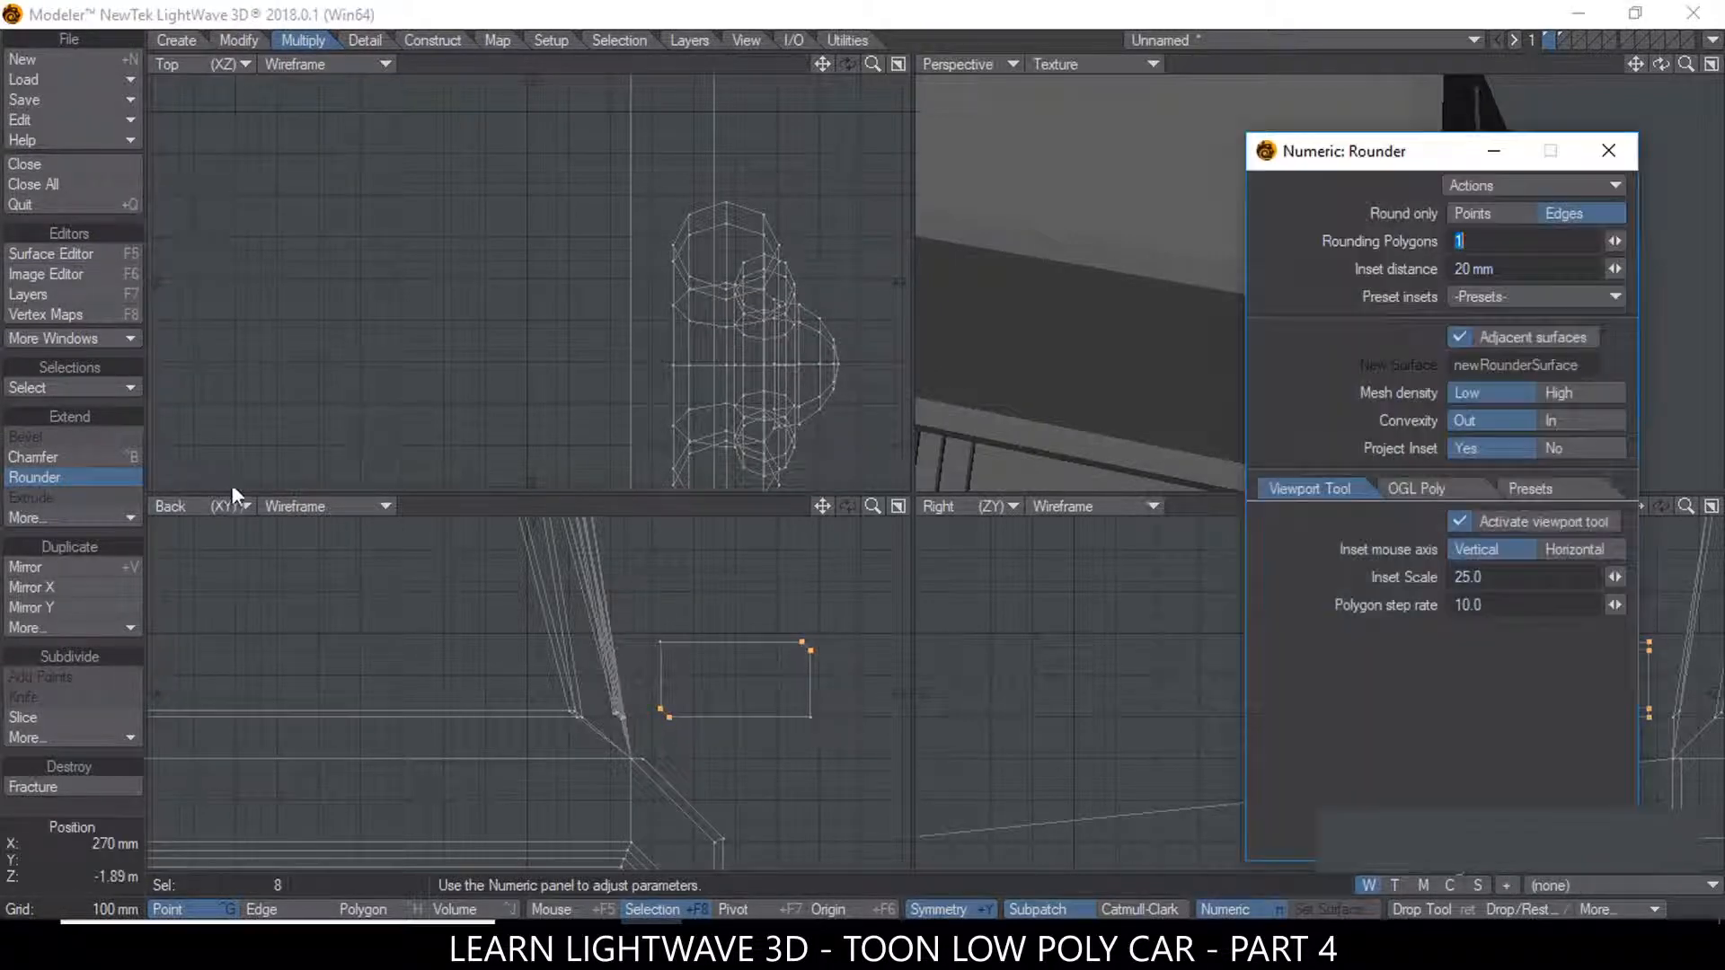
left_click(1608, 152)
left_click(266, 883)
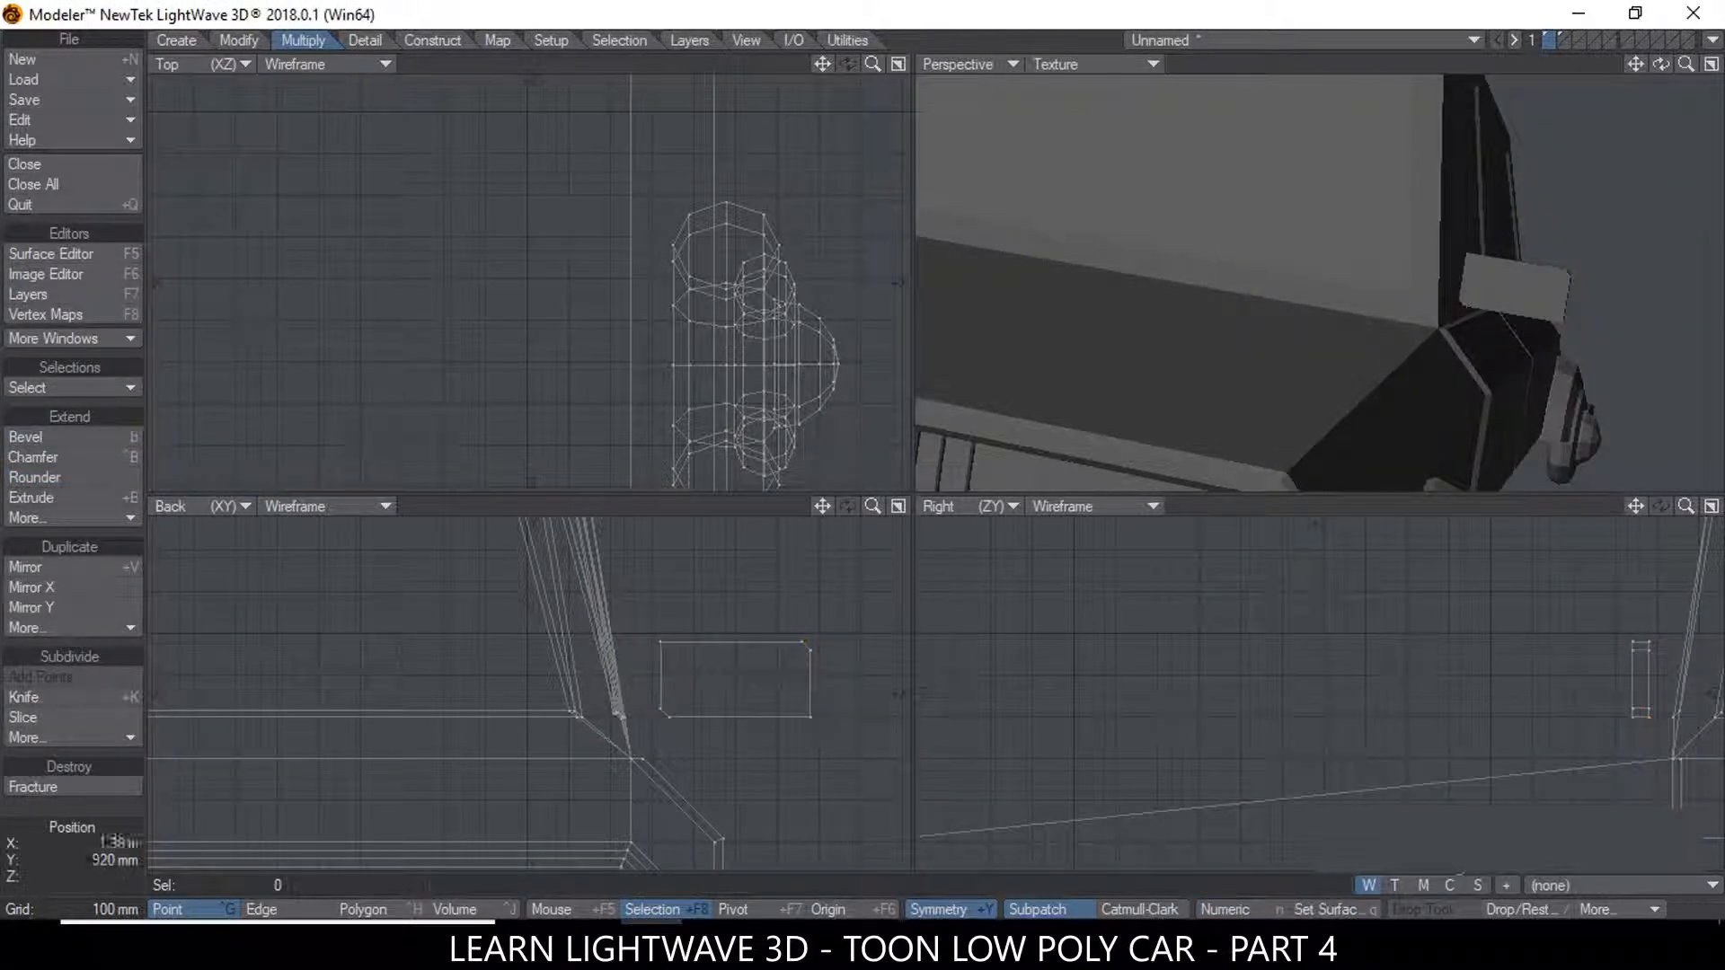
Round the mirror box's other two diagonal corners with Rounder at the same 20 mm inset and clear the selection
left_click(809, 718)
left_click(68, 478)
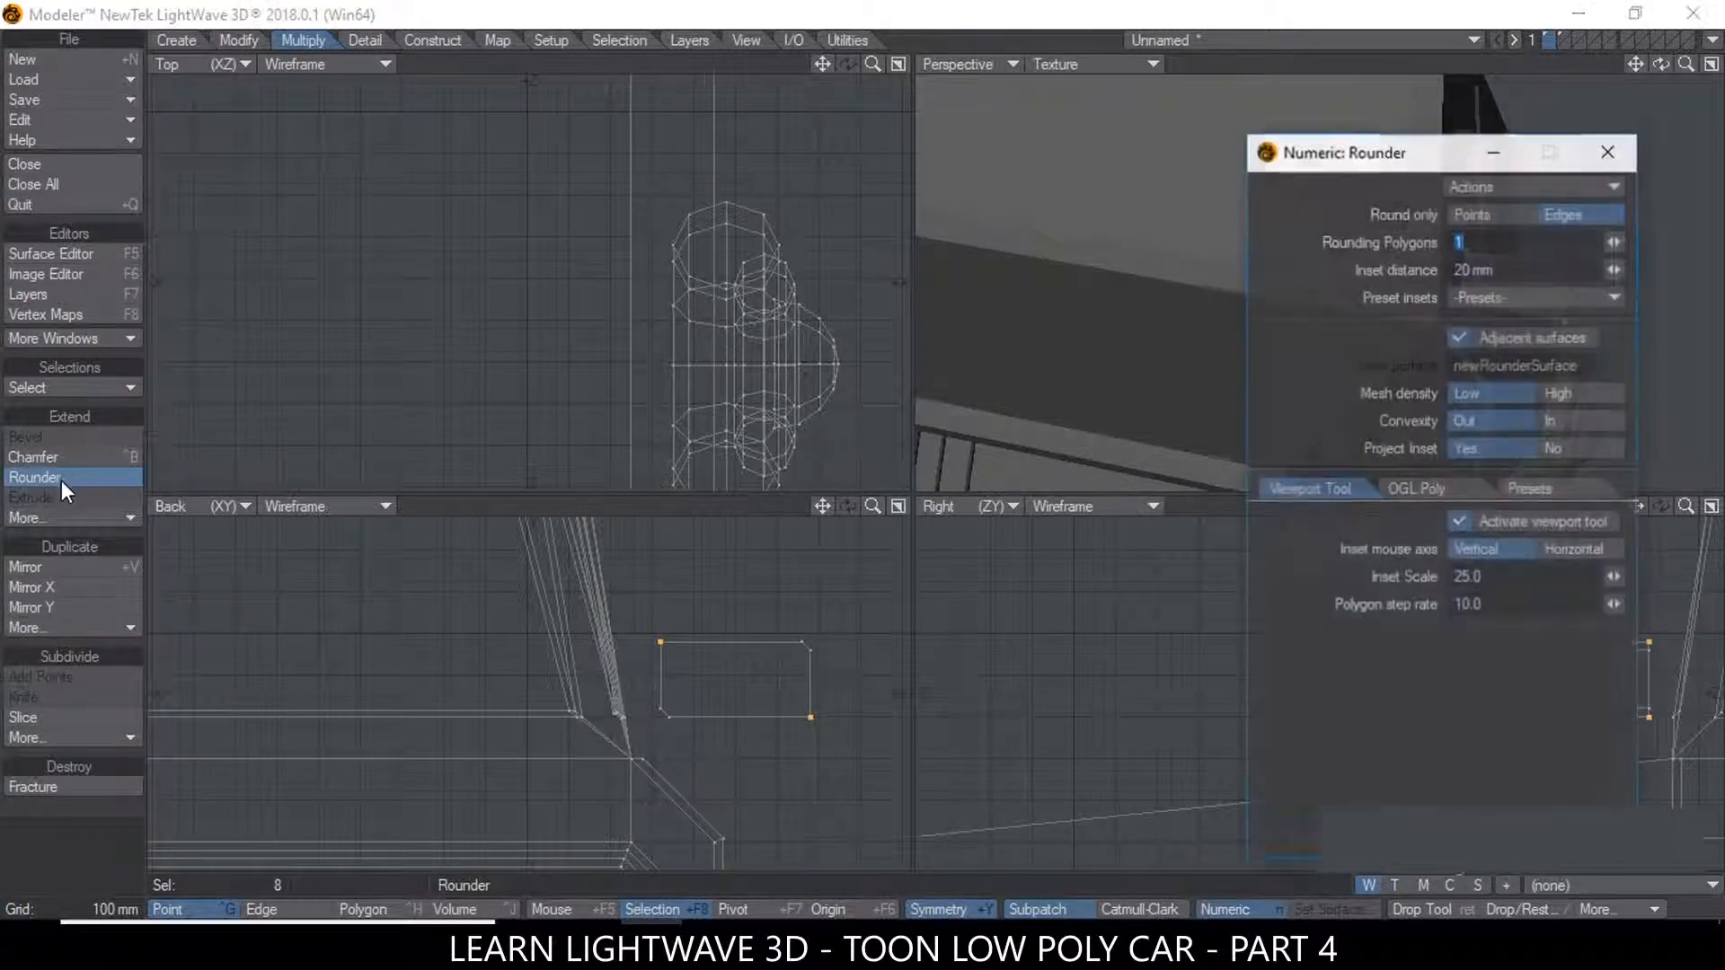
left_click(61, 481)
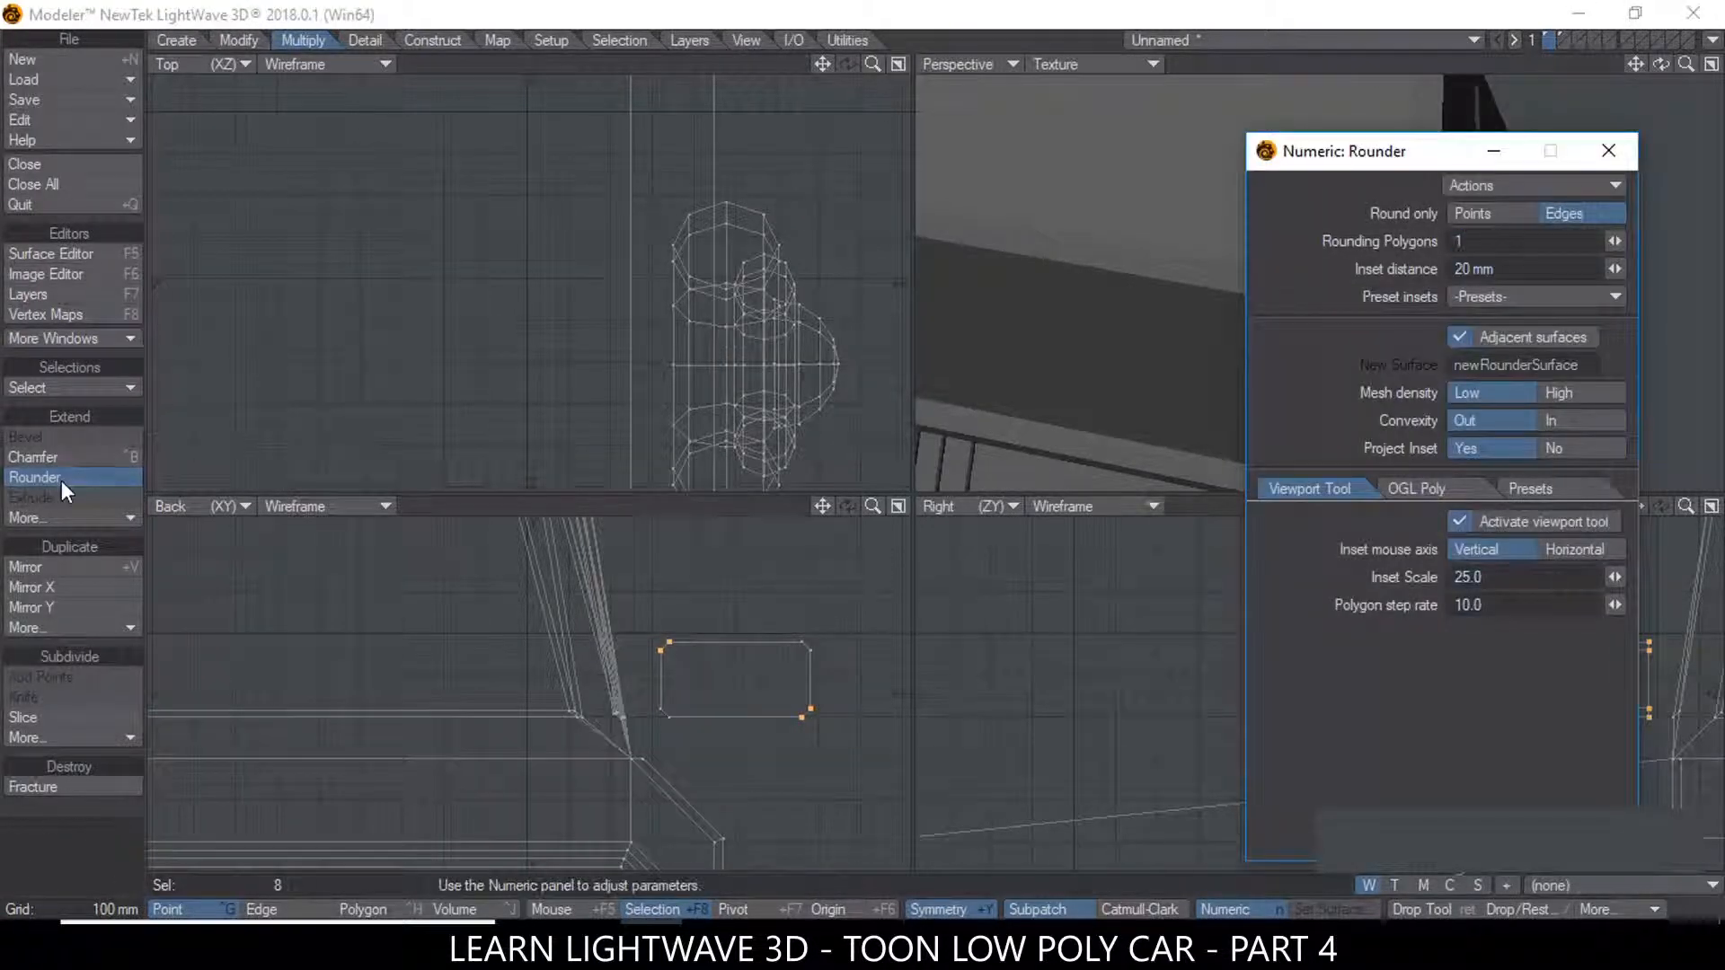
left_click(1607, 151)
left_click_drag(1559, 309, 1455, 304, "alt")
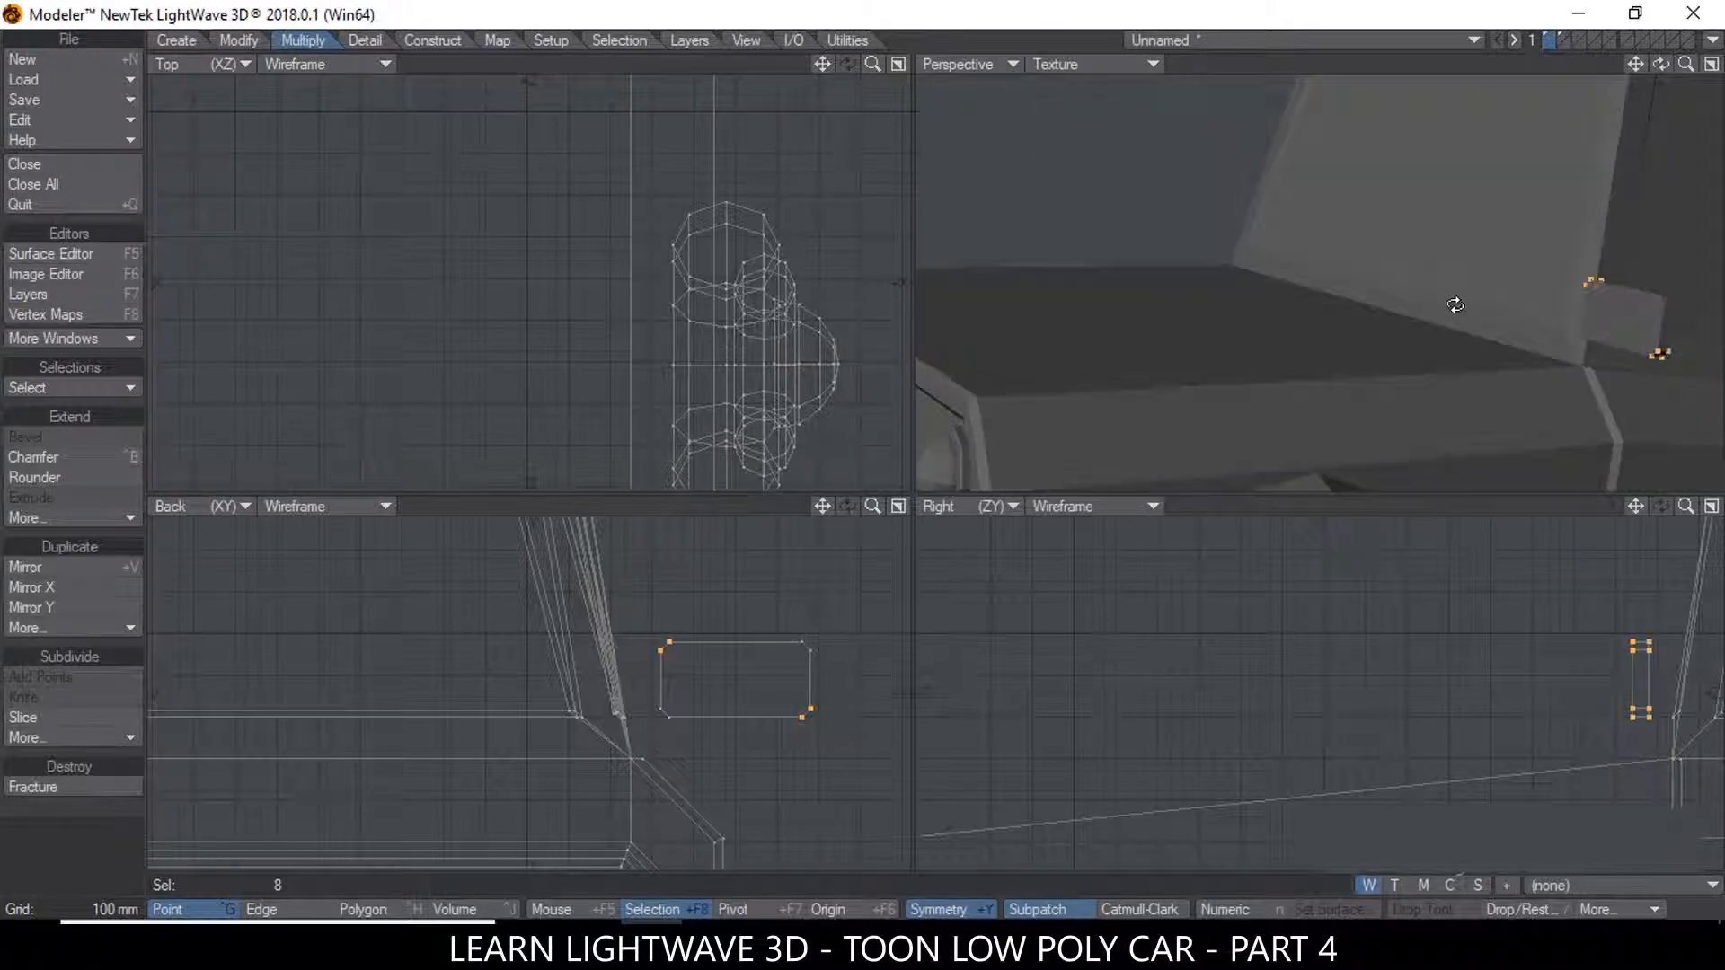
left_click(255, 880)
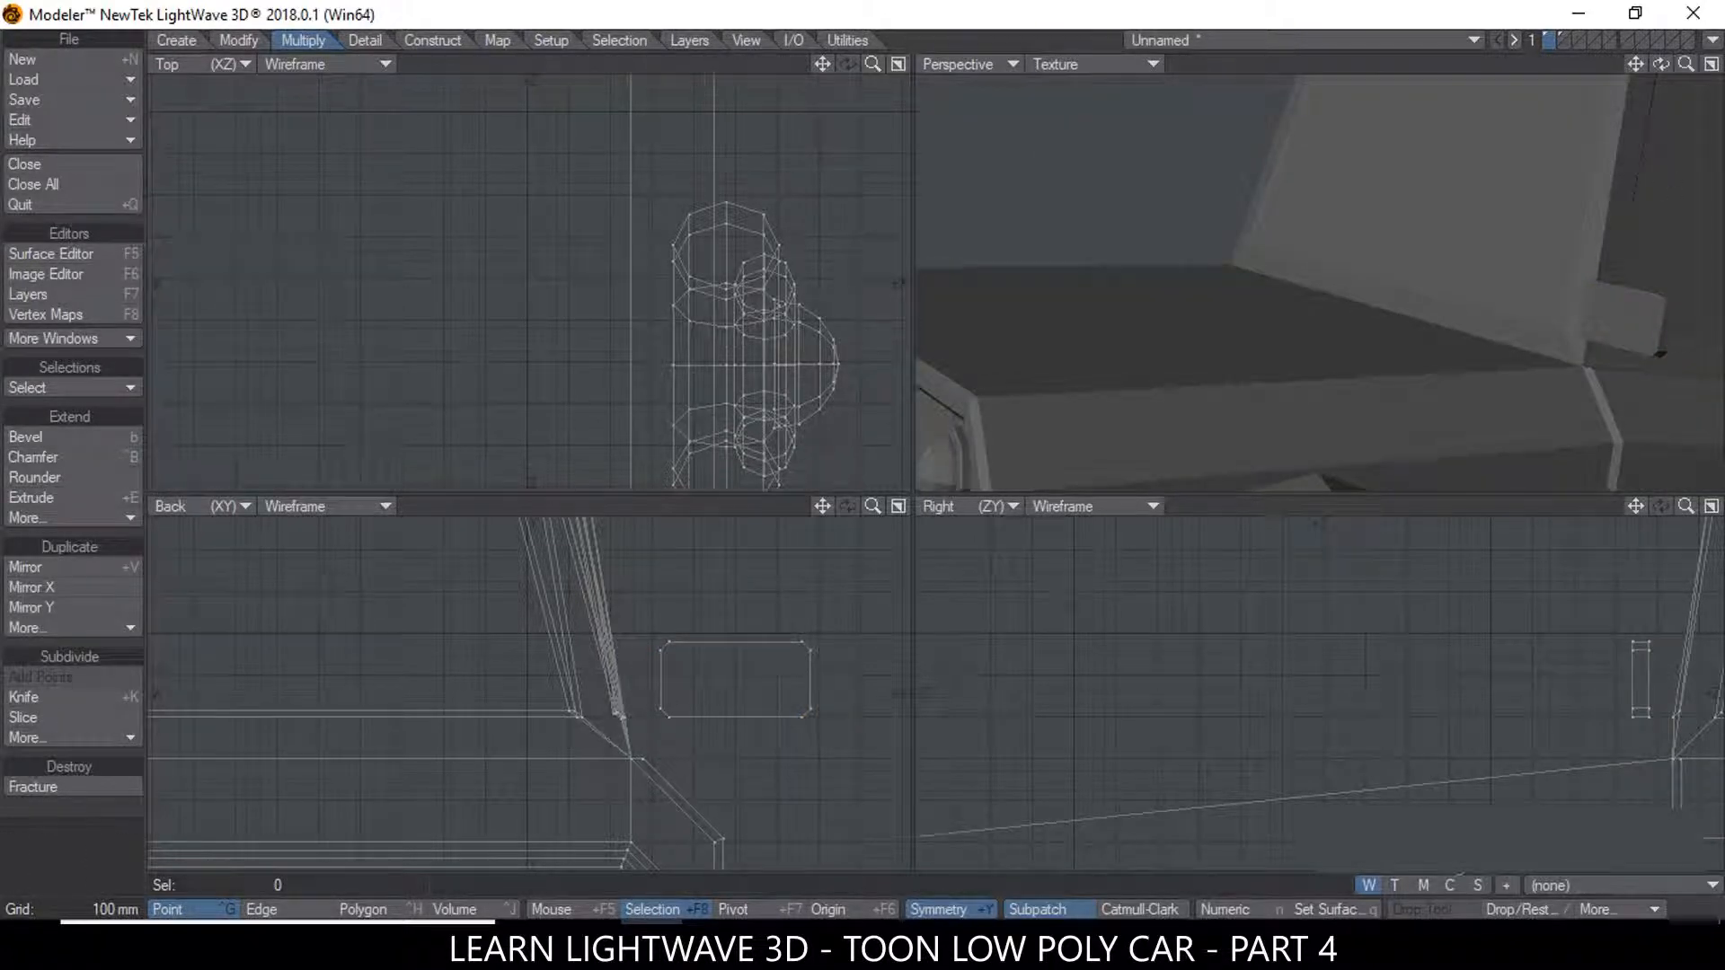
Bevel the mirror box's front face with a shift of 10 mm
left_click_drag(1657, 296, 1575, 339, "alt+shift")
key("space")
key("space")
left_click(1426, 308)
mouse_move(1455, 266)
left_mouse_down("alt")
mouse_move(1389, 219)
mouse_move(1440, 214)
mouse_move(1451, 271)
left_mouse_up("alt")
key("b")
key("n")
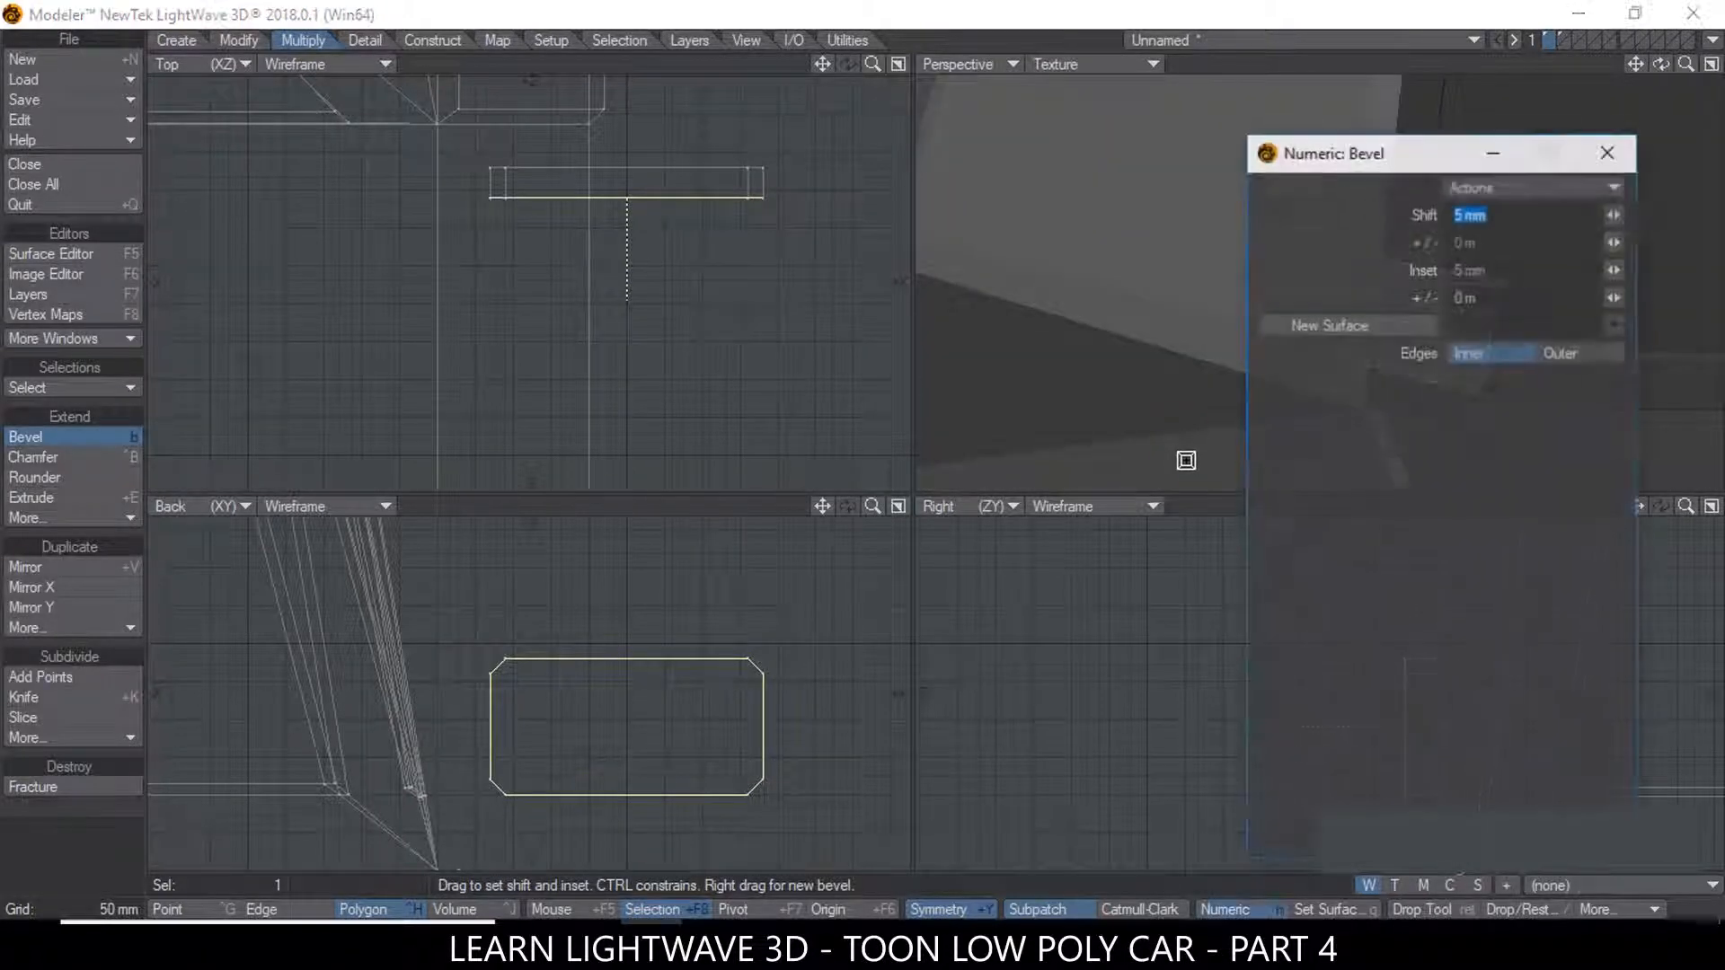
left_click_drag(1399, 154, 674, 146)
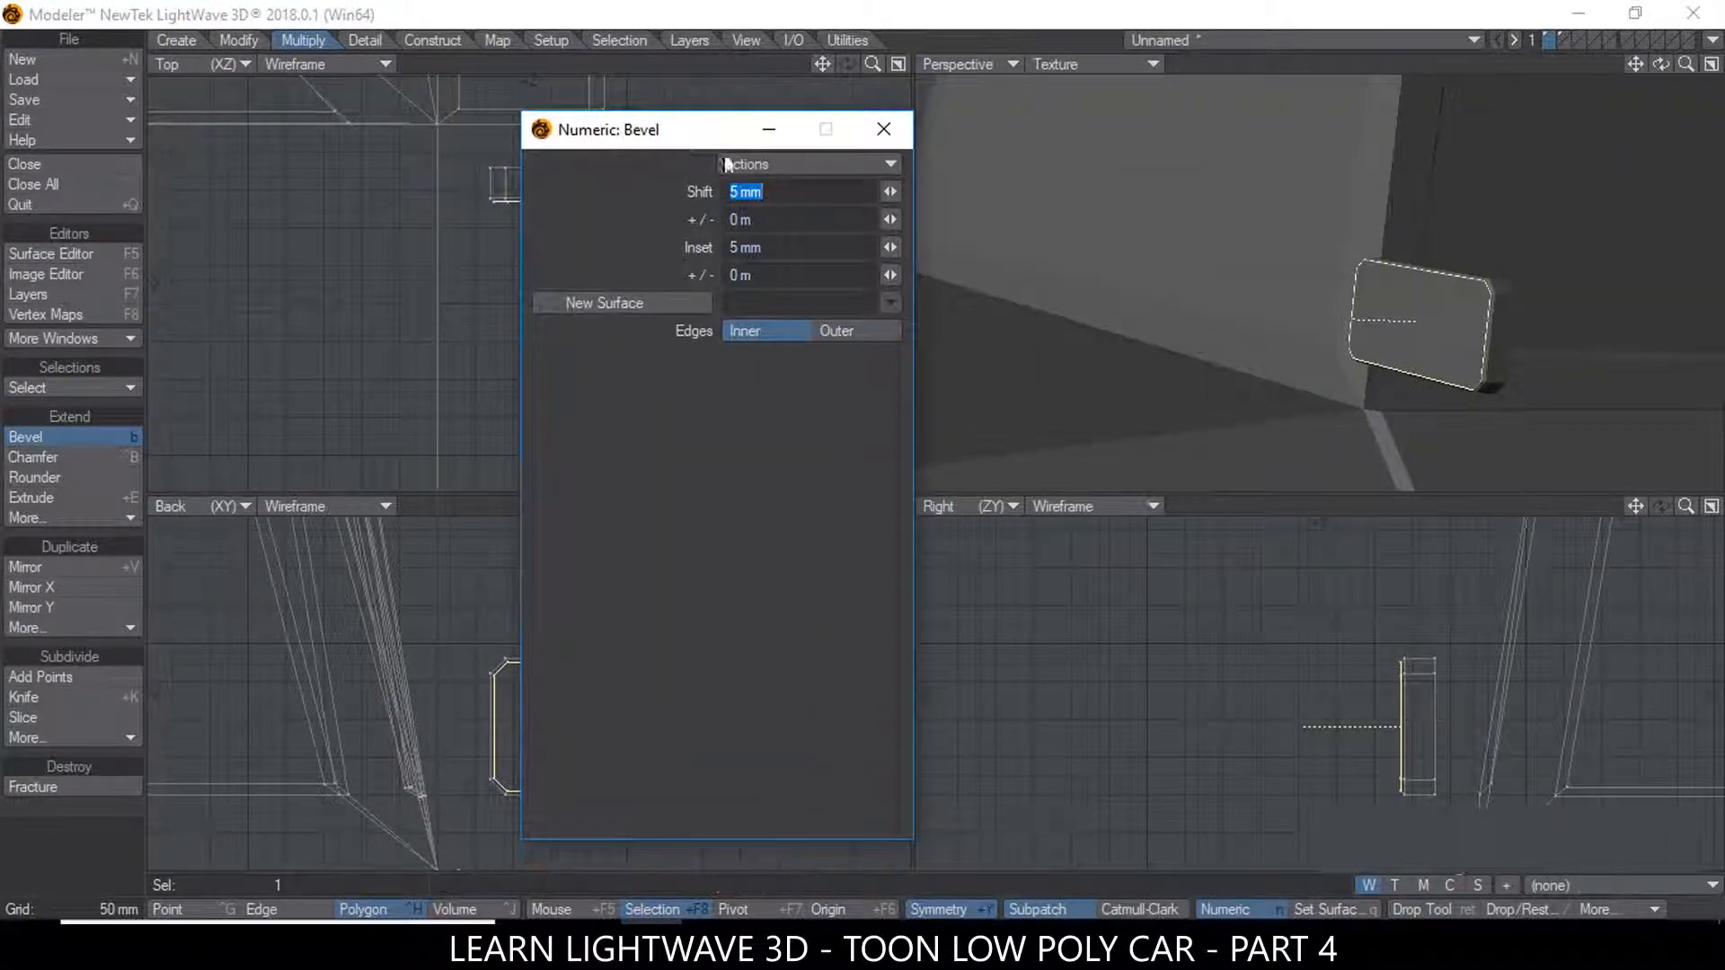
key("shift+a")
left_click_drag(1490, 282, 1448, 282, "alt")
left_click(743, 192)
key("BackSpace")
key("BackSpace")
type("10")
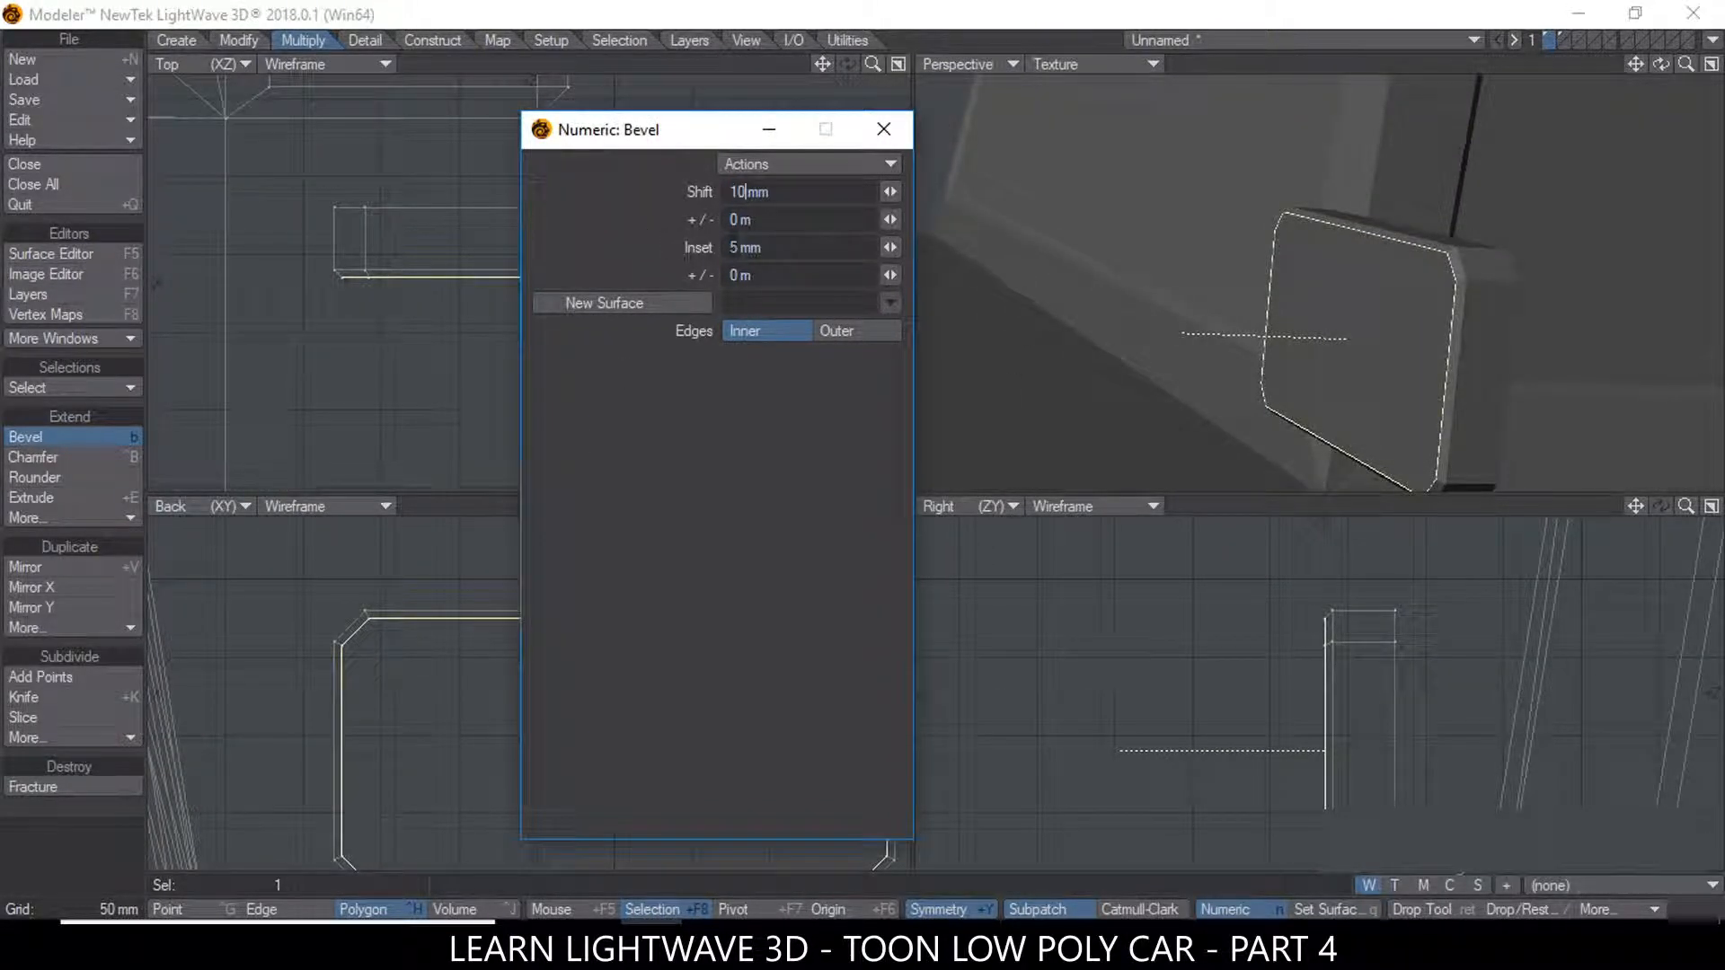
Set the front face bevel's inset to 10 mm, finalize it, and clear the selection
left_click(742, 247)
key("BackSpace")
type("10")
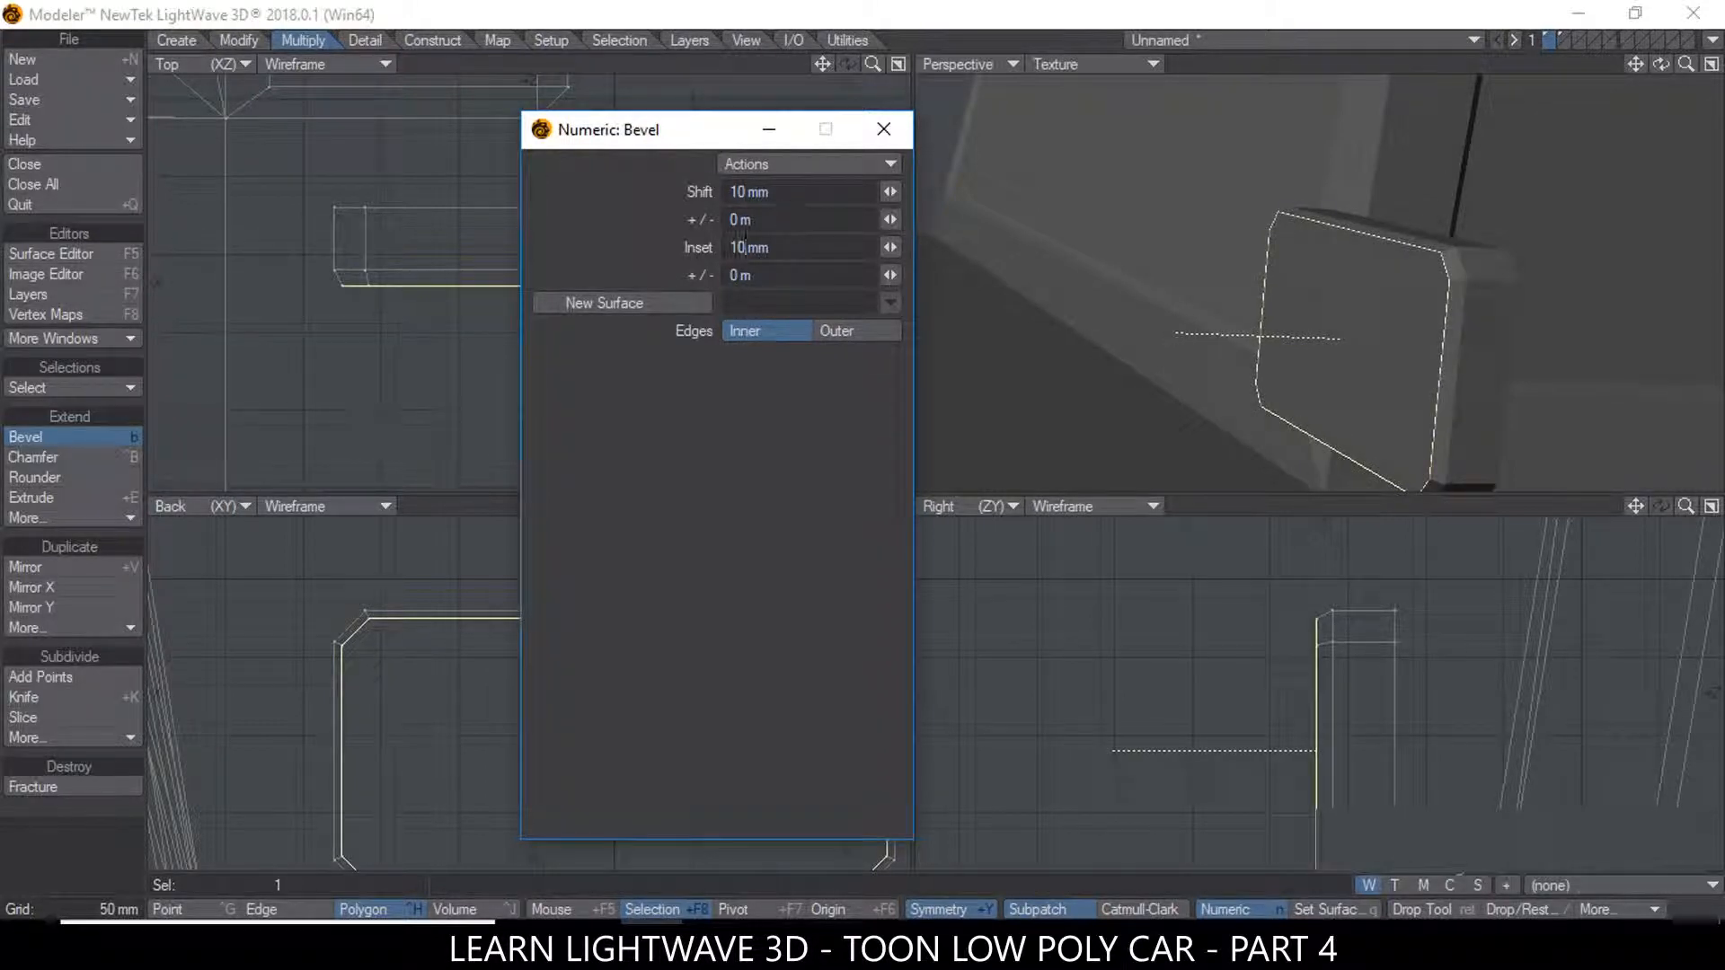
left_click(786, 193)
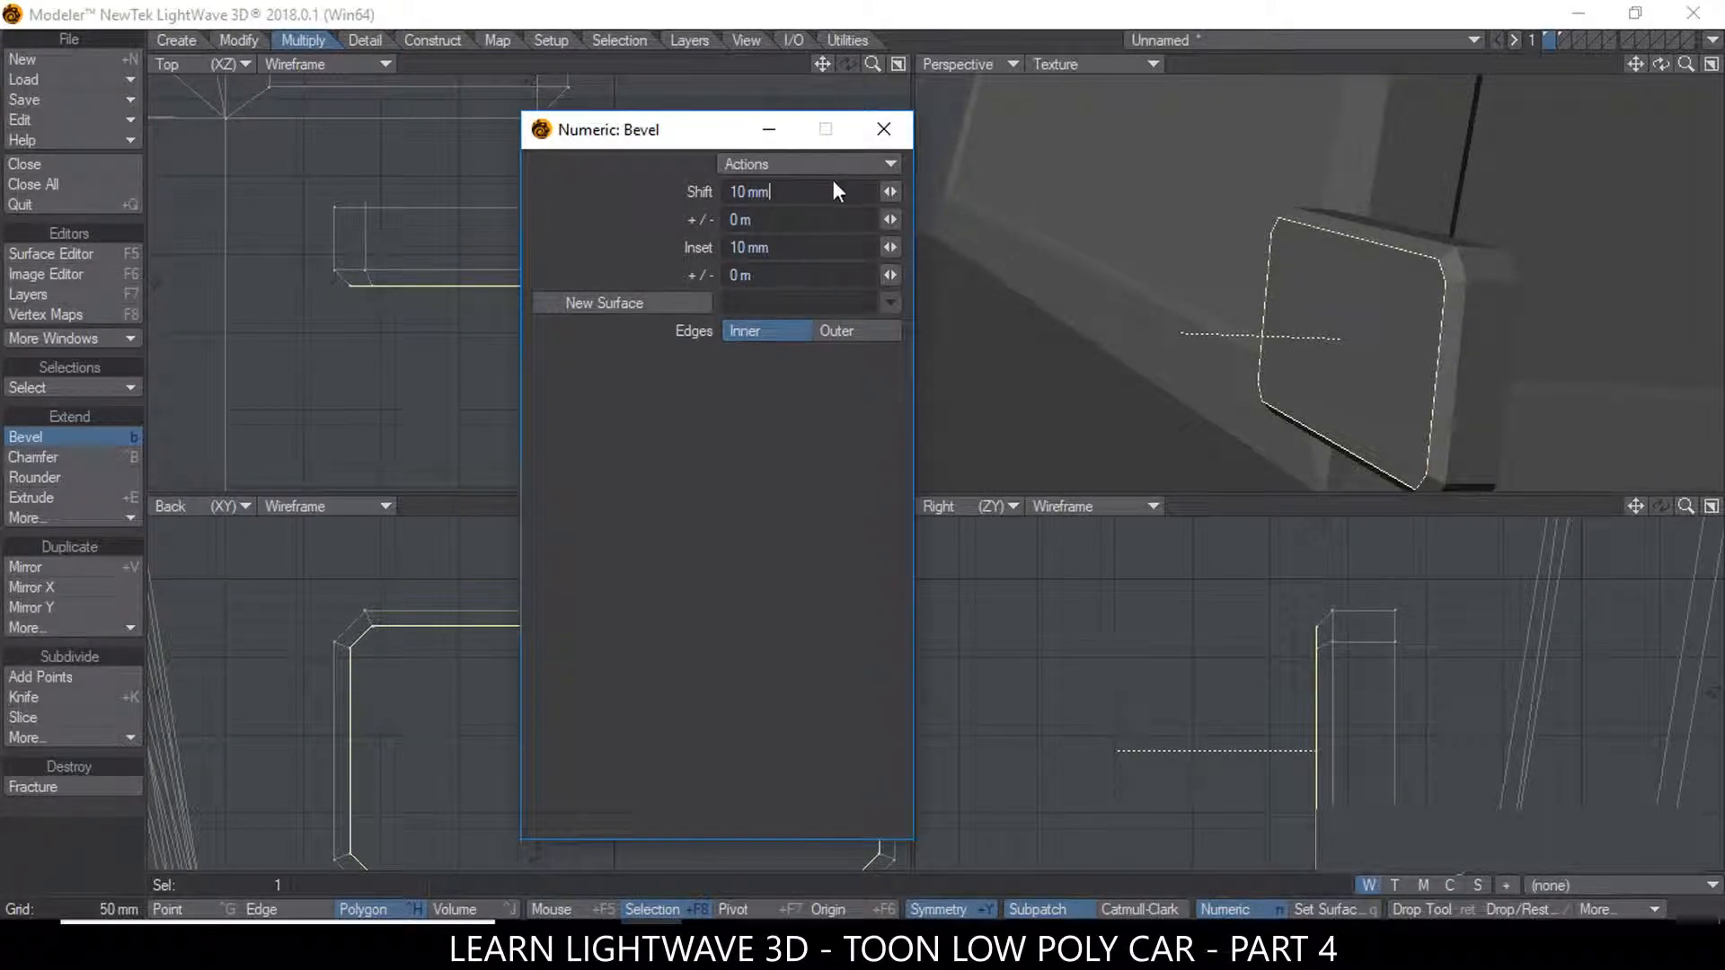
key("space")
left_click(884, 129)
left_click_drag(1471, 281, 359, 808, "ctrl+alt")
left_click(257, 885)
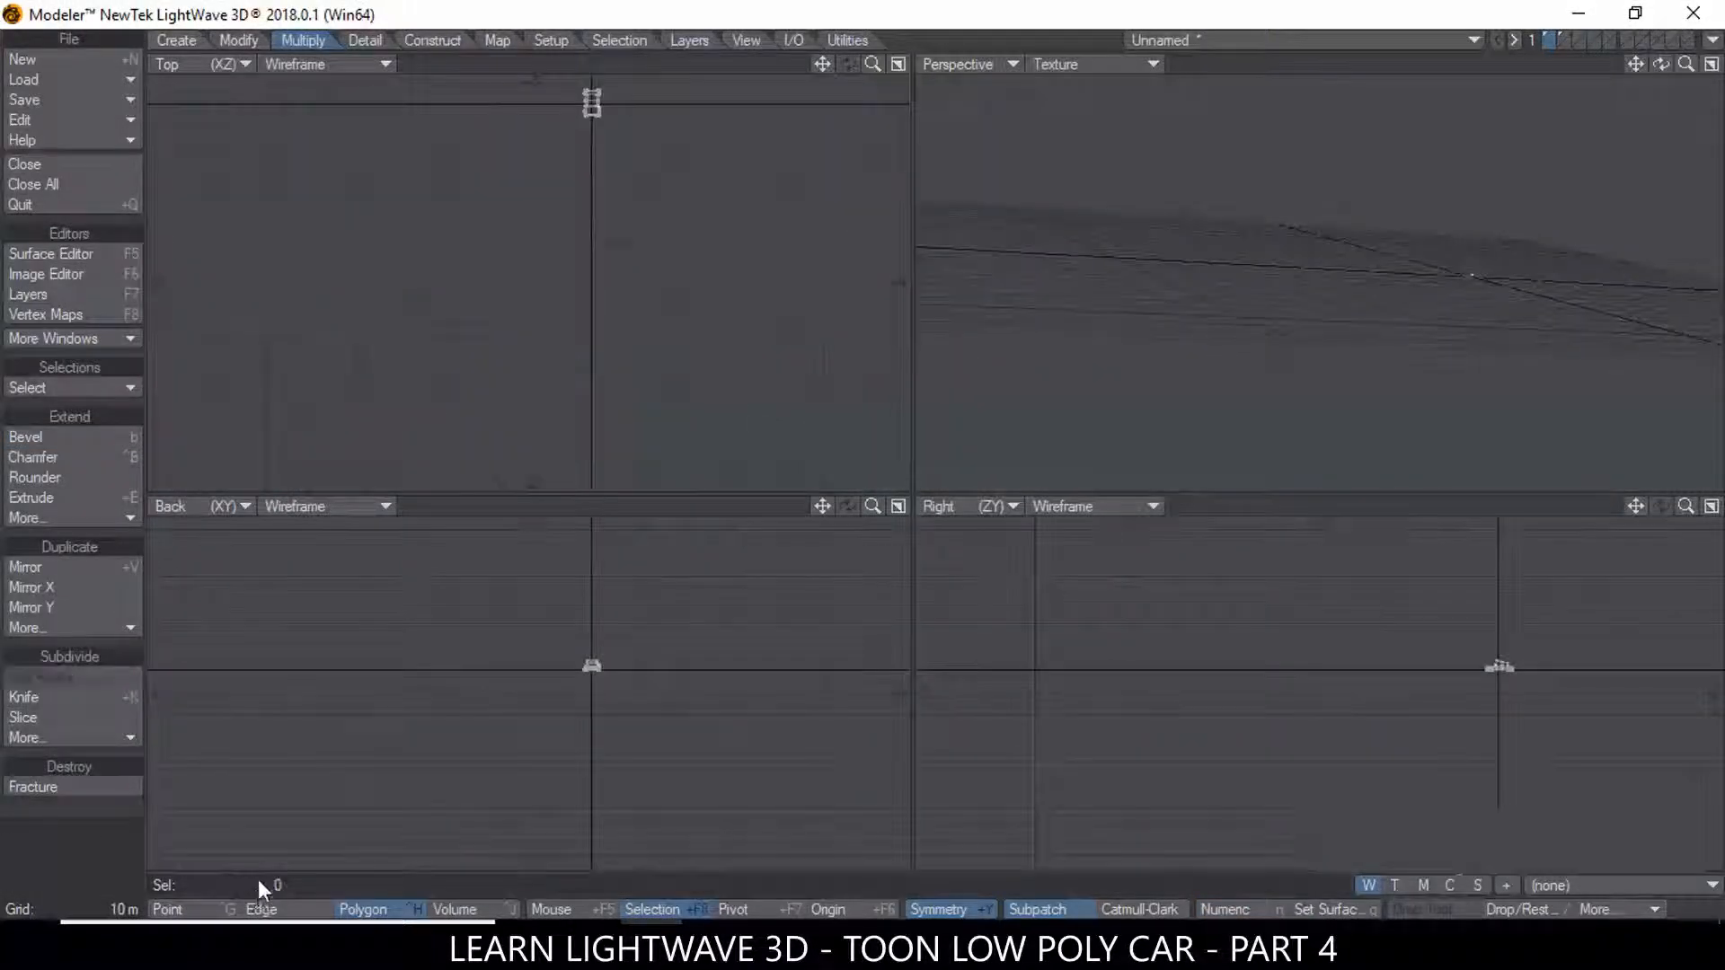
Draw a narrow vertical box in the back view, running from the mirror's lower edge down to the car body
left_click_drag(1422, 259, 1579, 359, "alt")
key("a")
left_click_drag(1470, 342, 1497, 322, "alt")
left_click_drag(1634, 64, 1338, 54)
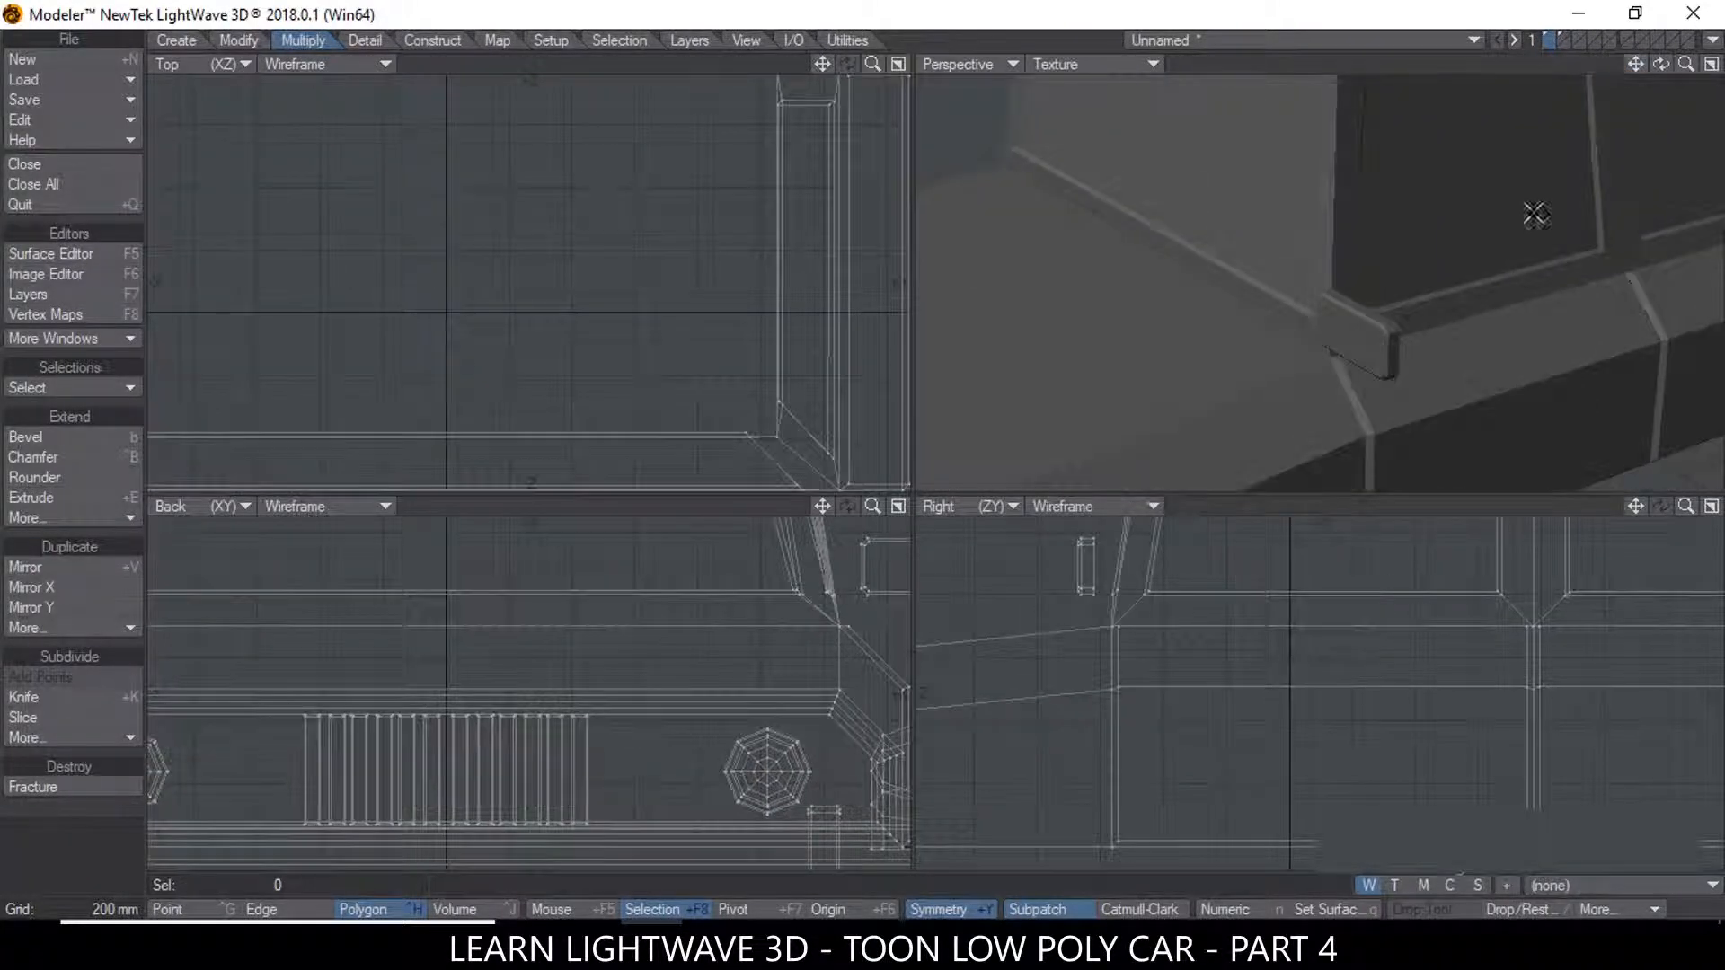
left_click_drag(1288, 313, 1317, 300, "alt")
left_click(1440, 279)
left_click(1456, 304)
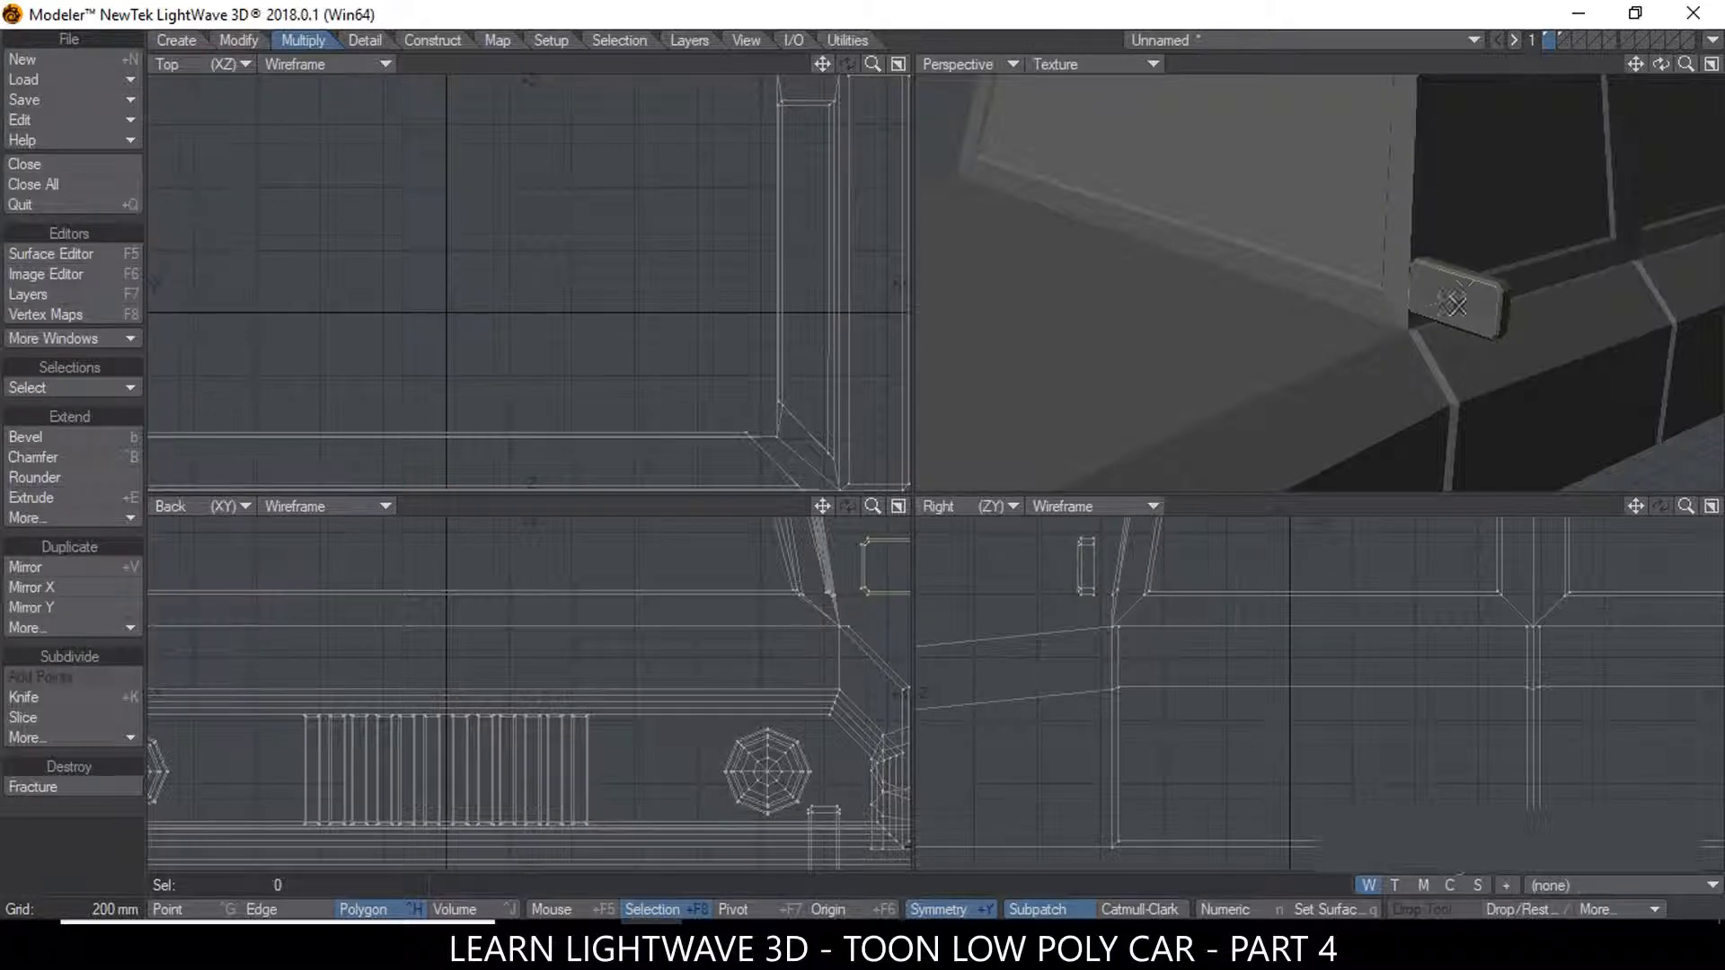
left_click(176, 40)
left_click(25, 437)
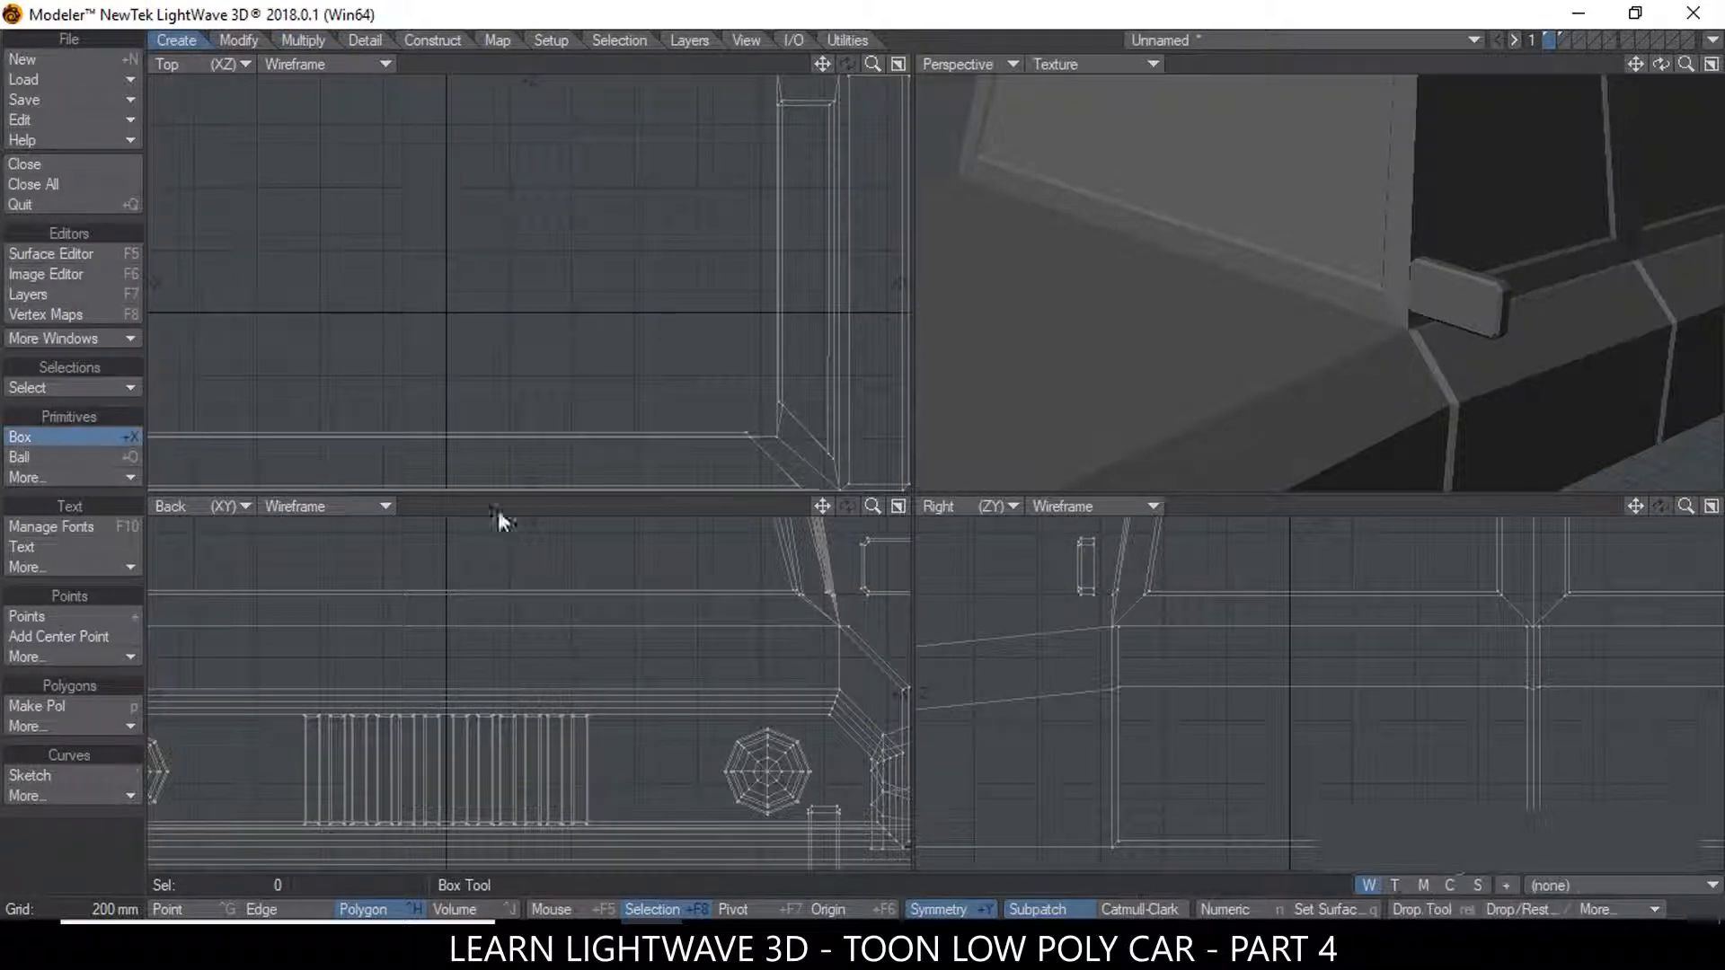
left_click_drag(822, 505, 601, 541)
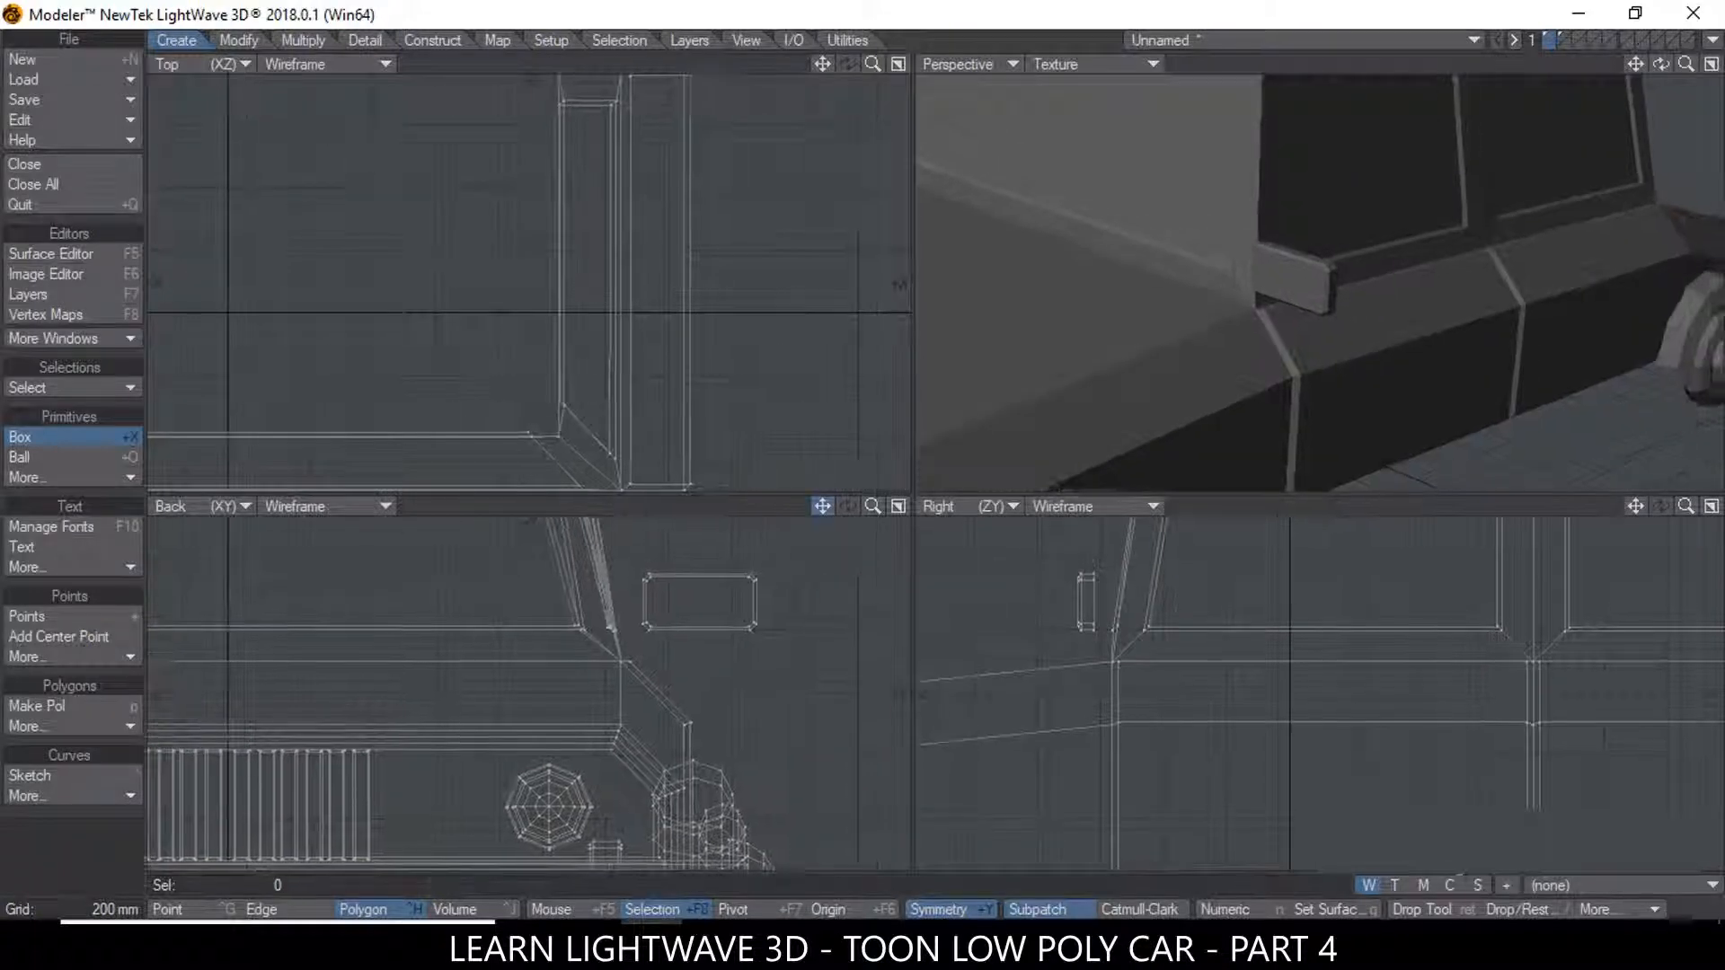
left_click_drag(662, 612, 672, 707)
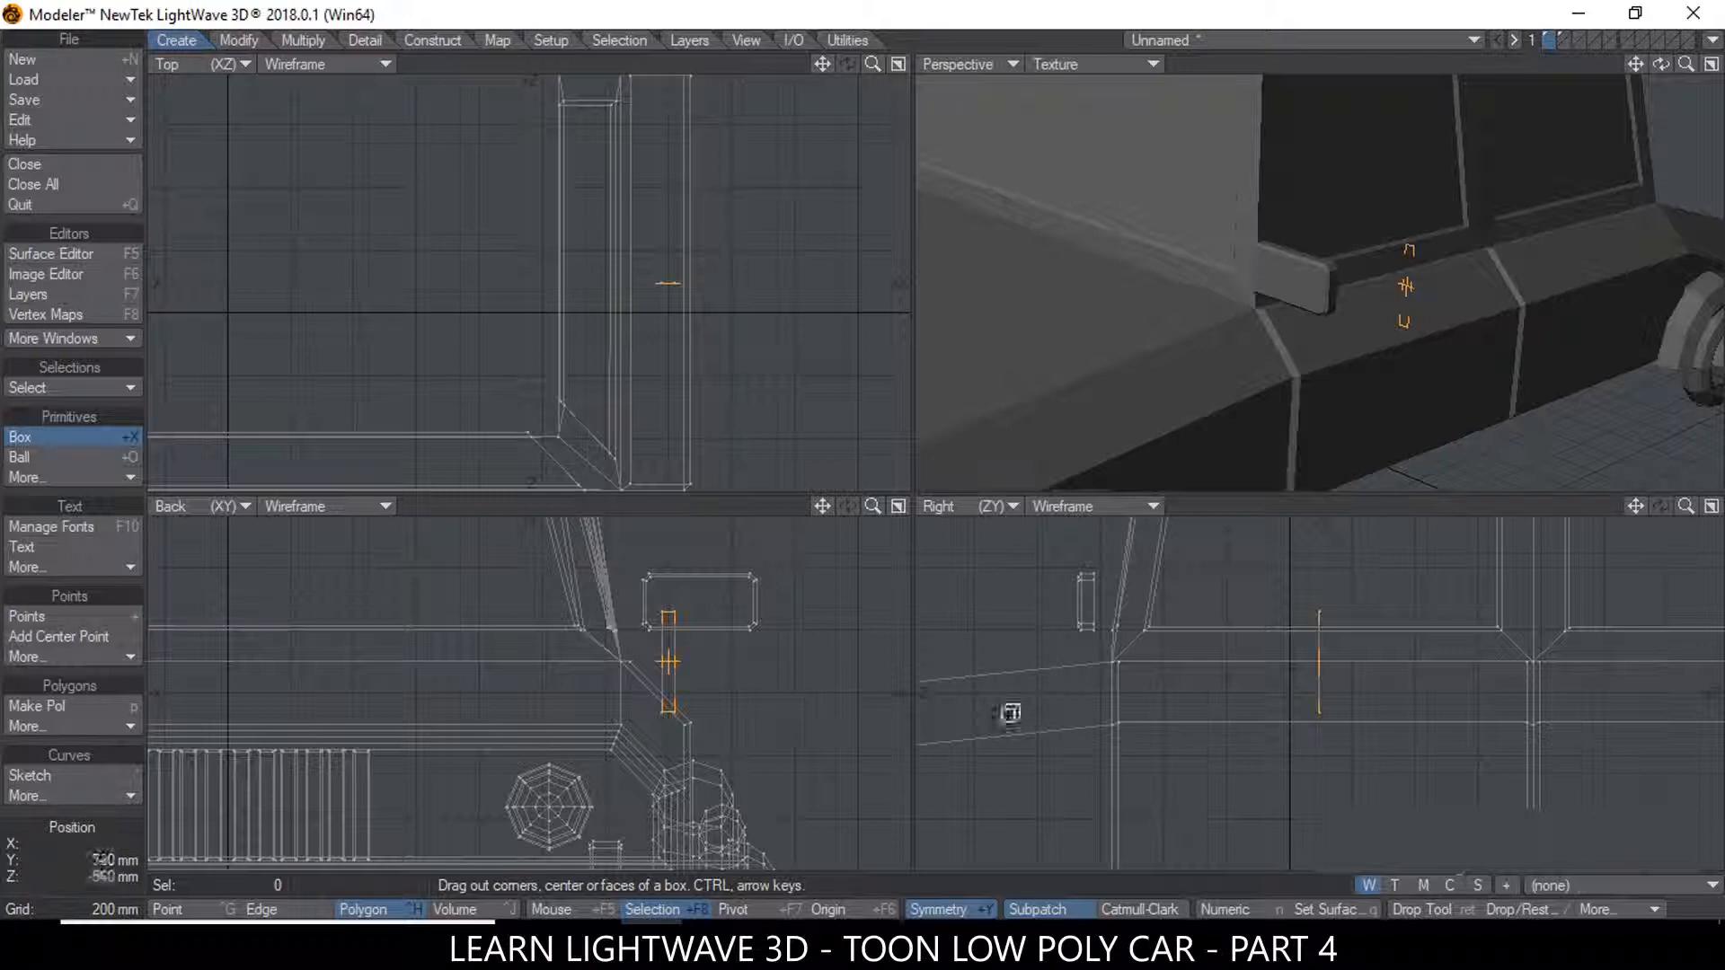
Place the narrow box under the mirror in the side view, make it 20 mm deep, and finalize it
mouse_move(1117, 653)
left_mouse_down()
mouse_move(1081, 658)
mouse_move(1305, 655)
mouse_move(1090, 667)
left_mouse_up()
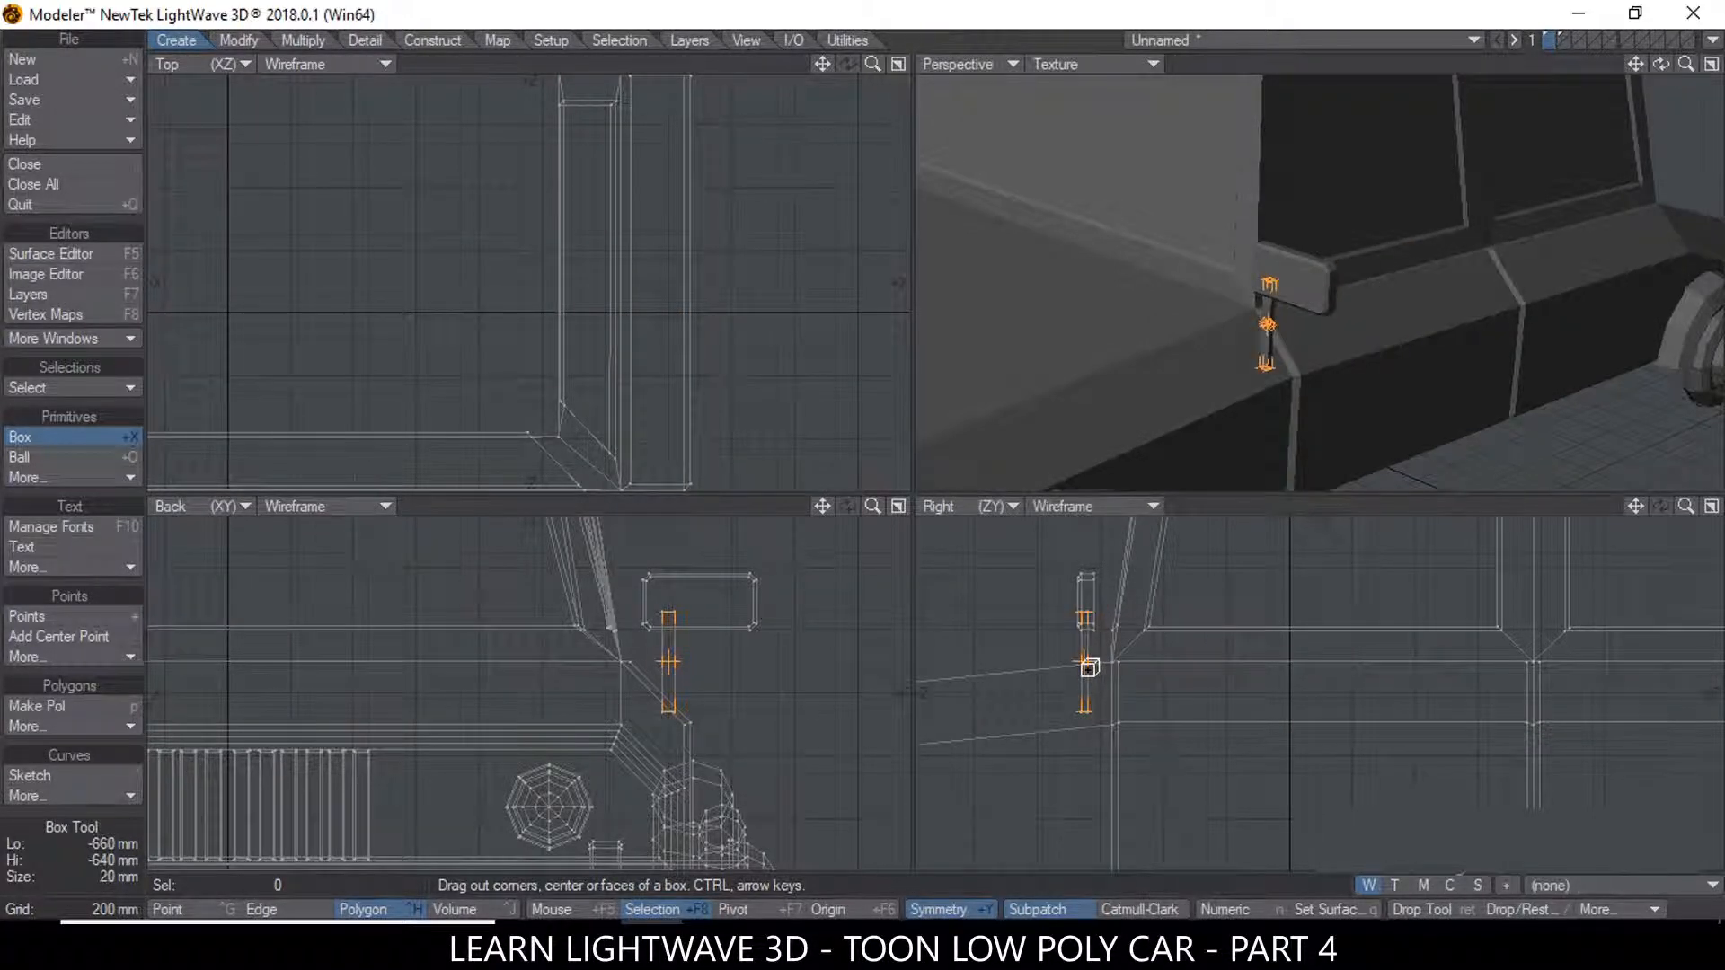
left_click_drag(645, 655, 727, 672, "ctrl+alt")
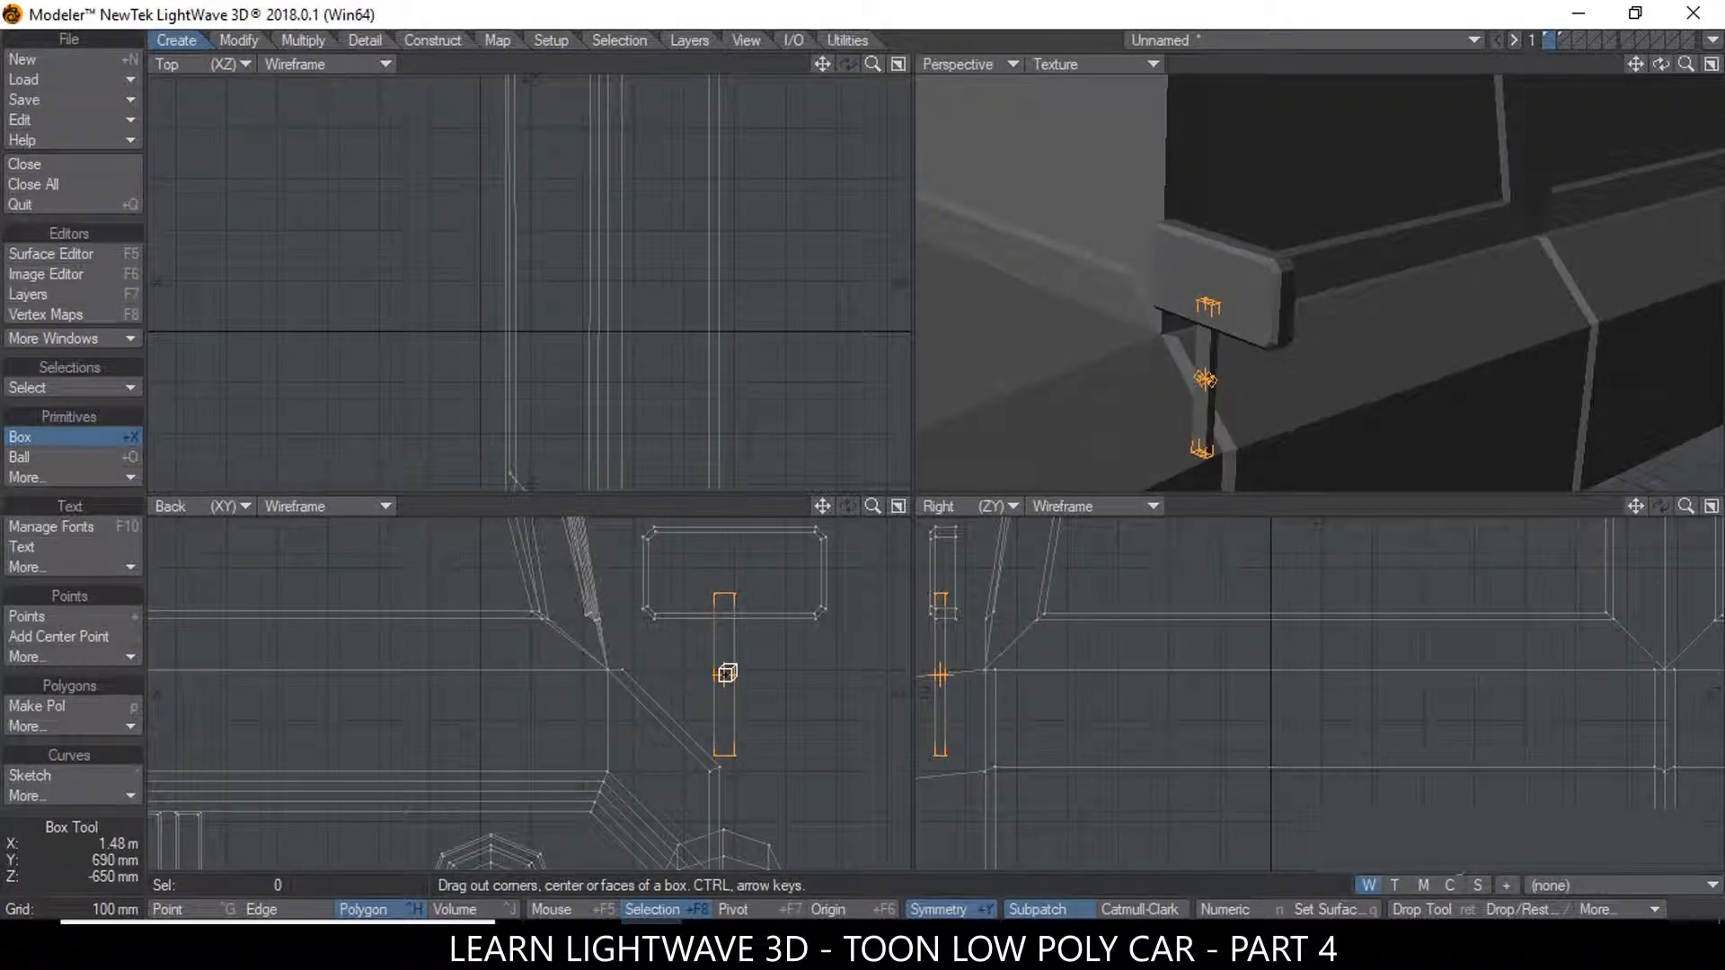
key("Return")
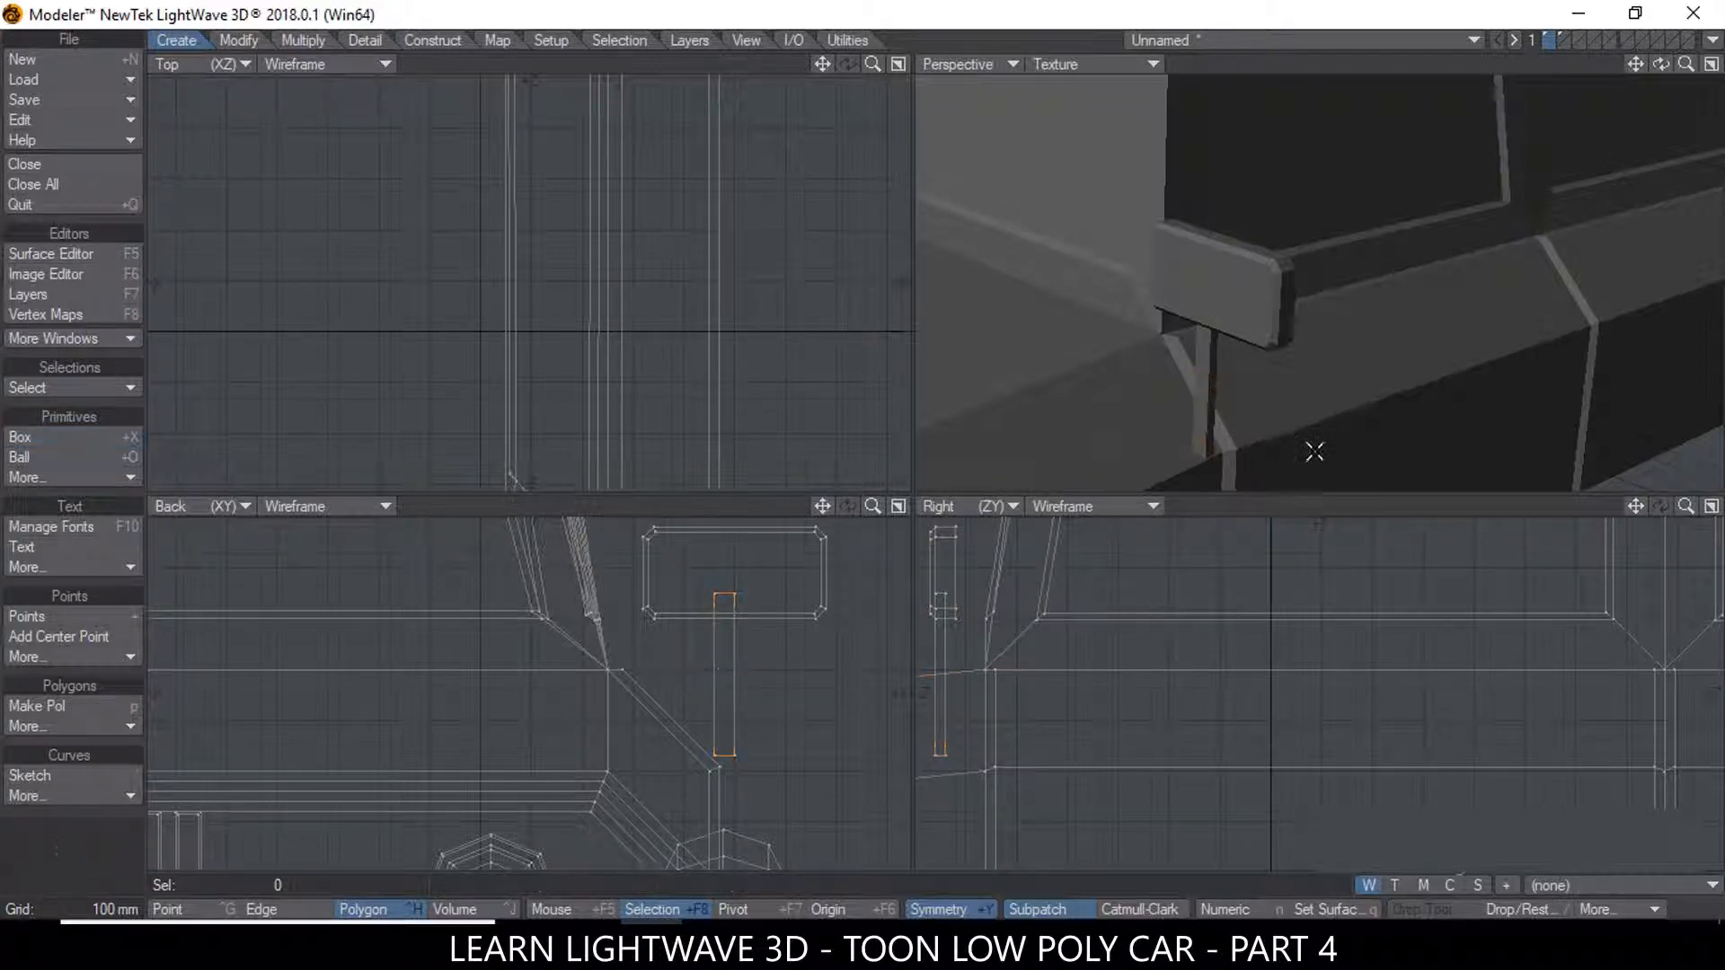
Select the whole mirror arm and rotate it -45° about its middle in the back view
left_click(1227, 359)
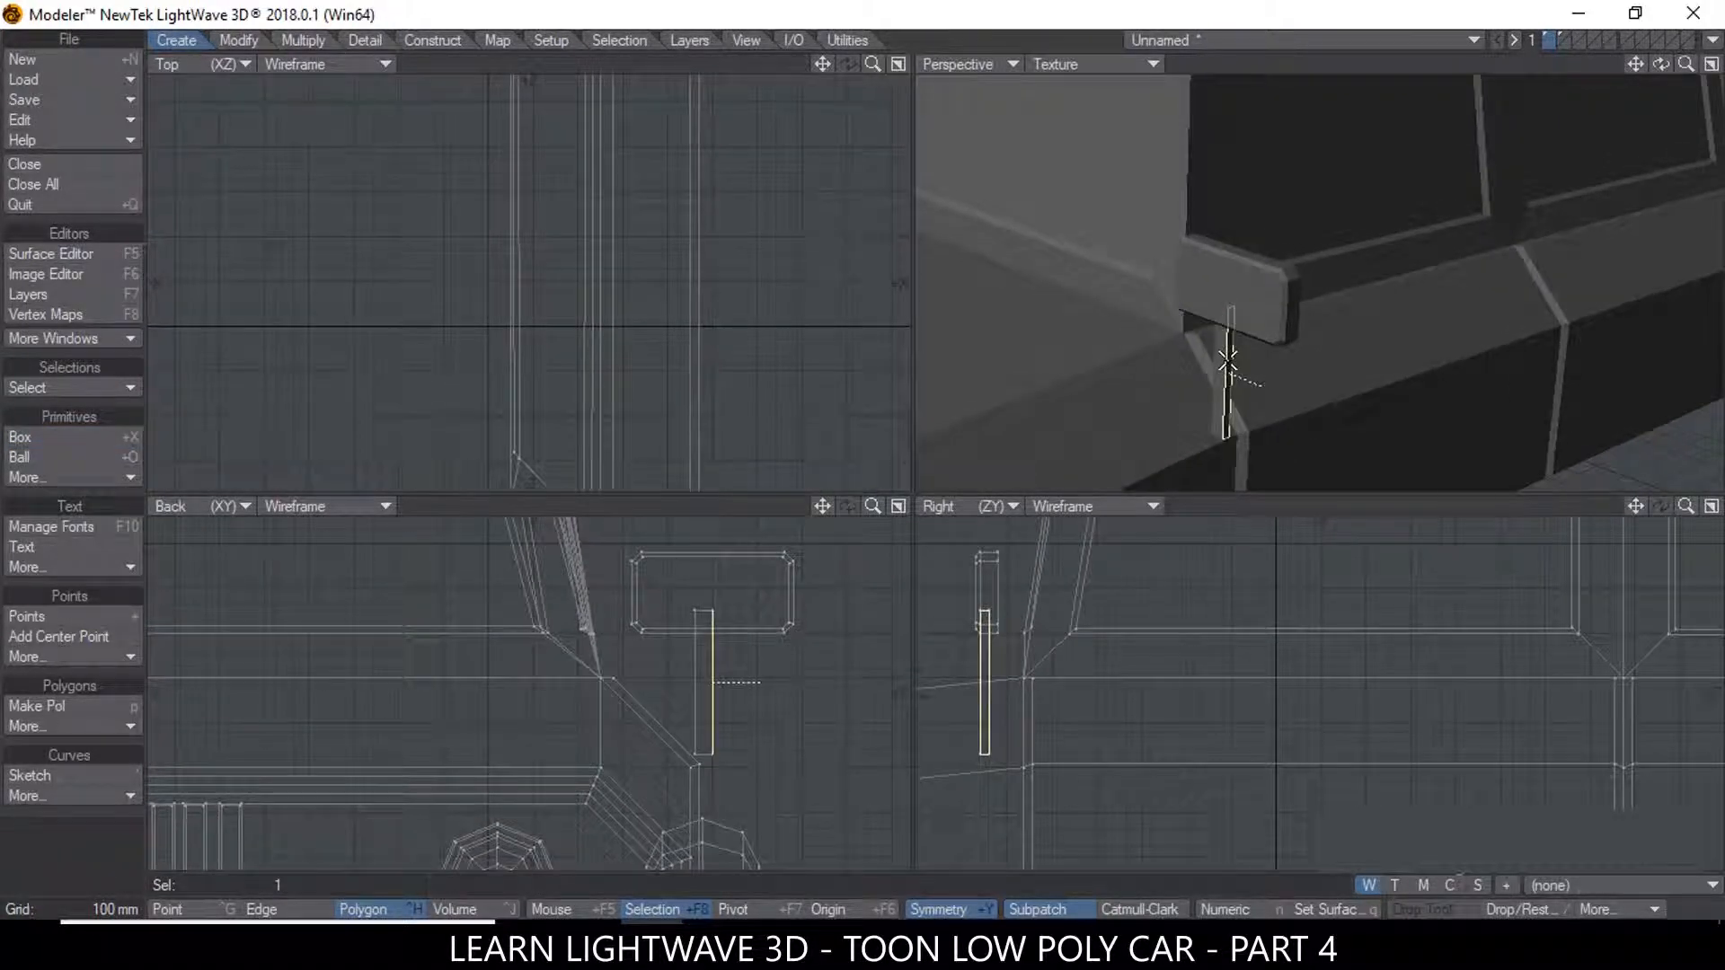
key("]")
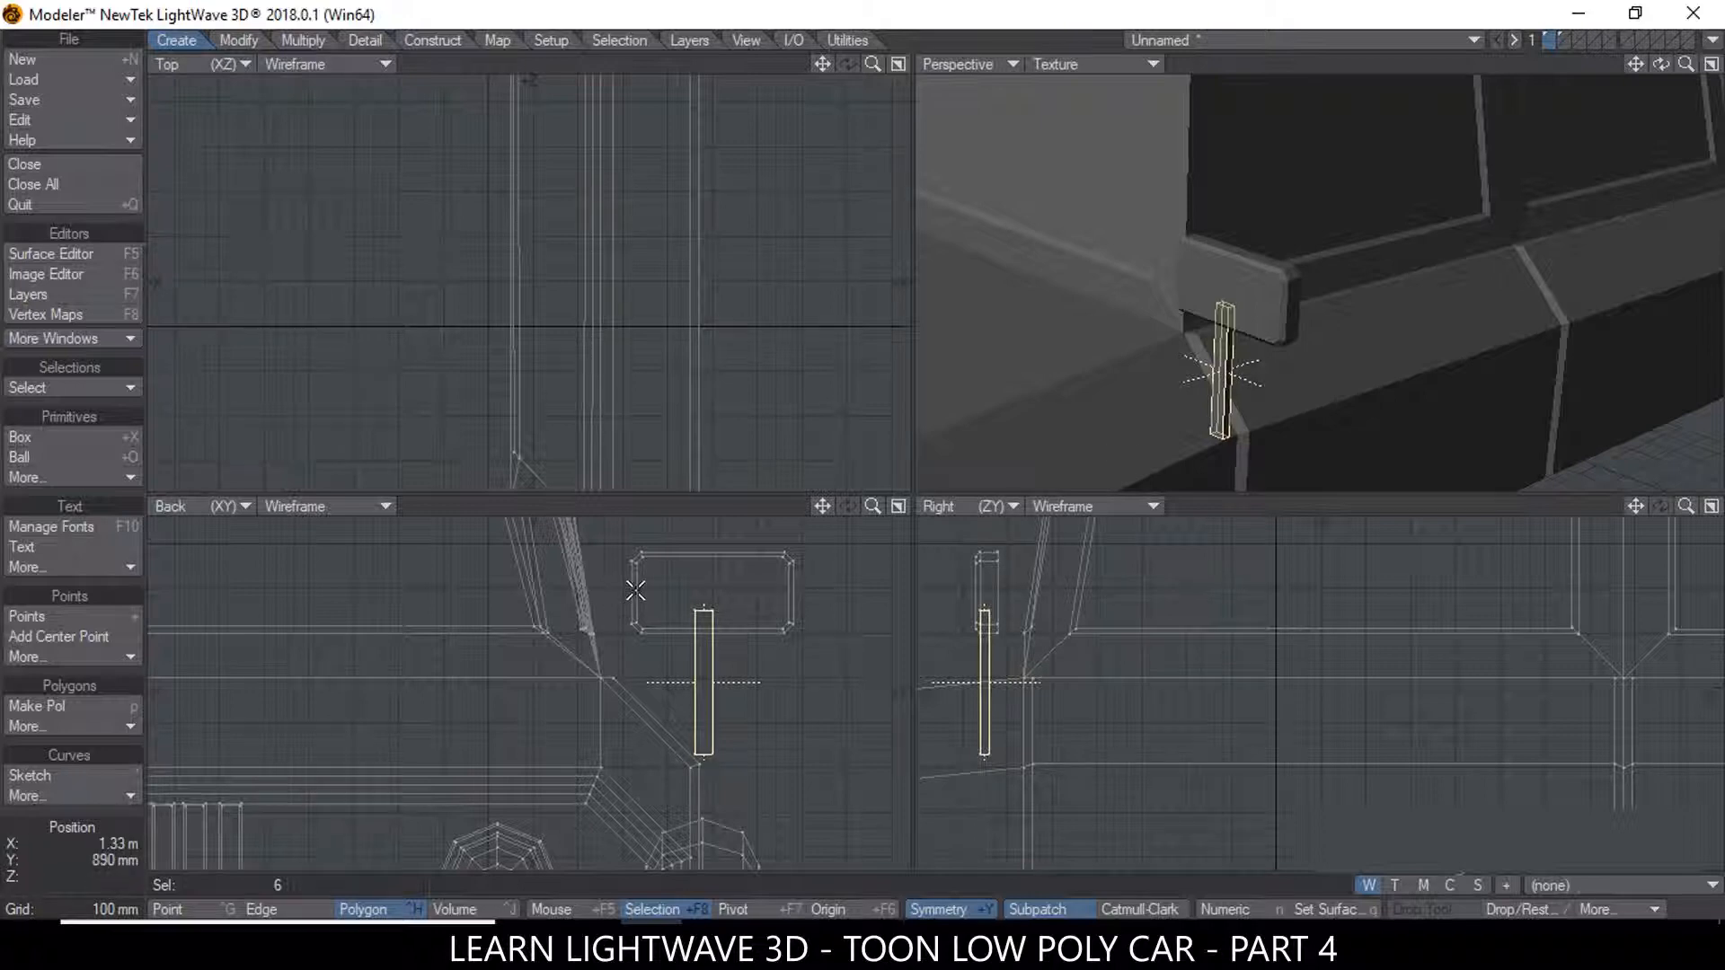
key("y")
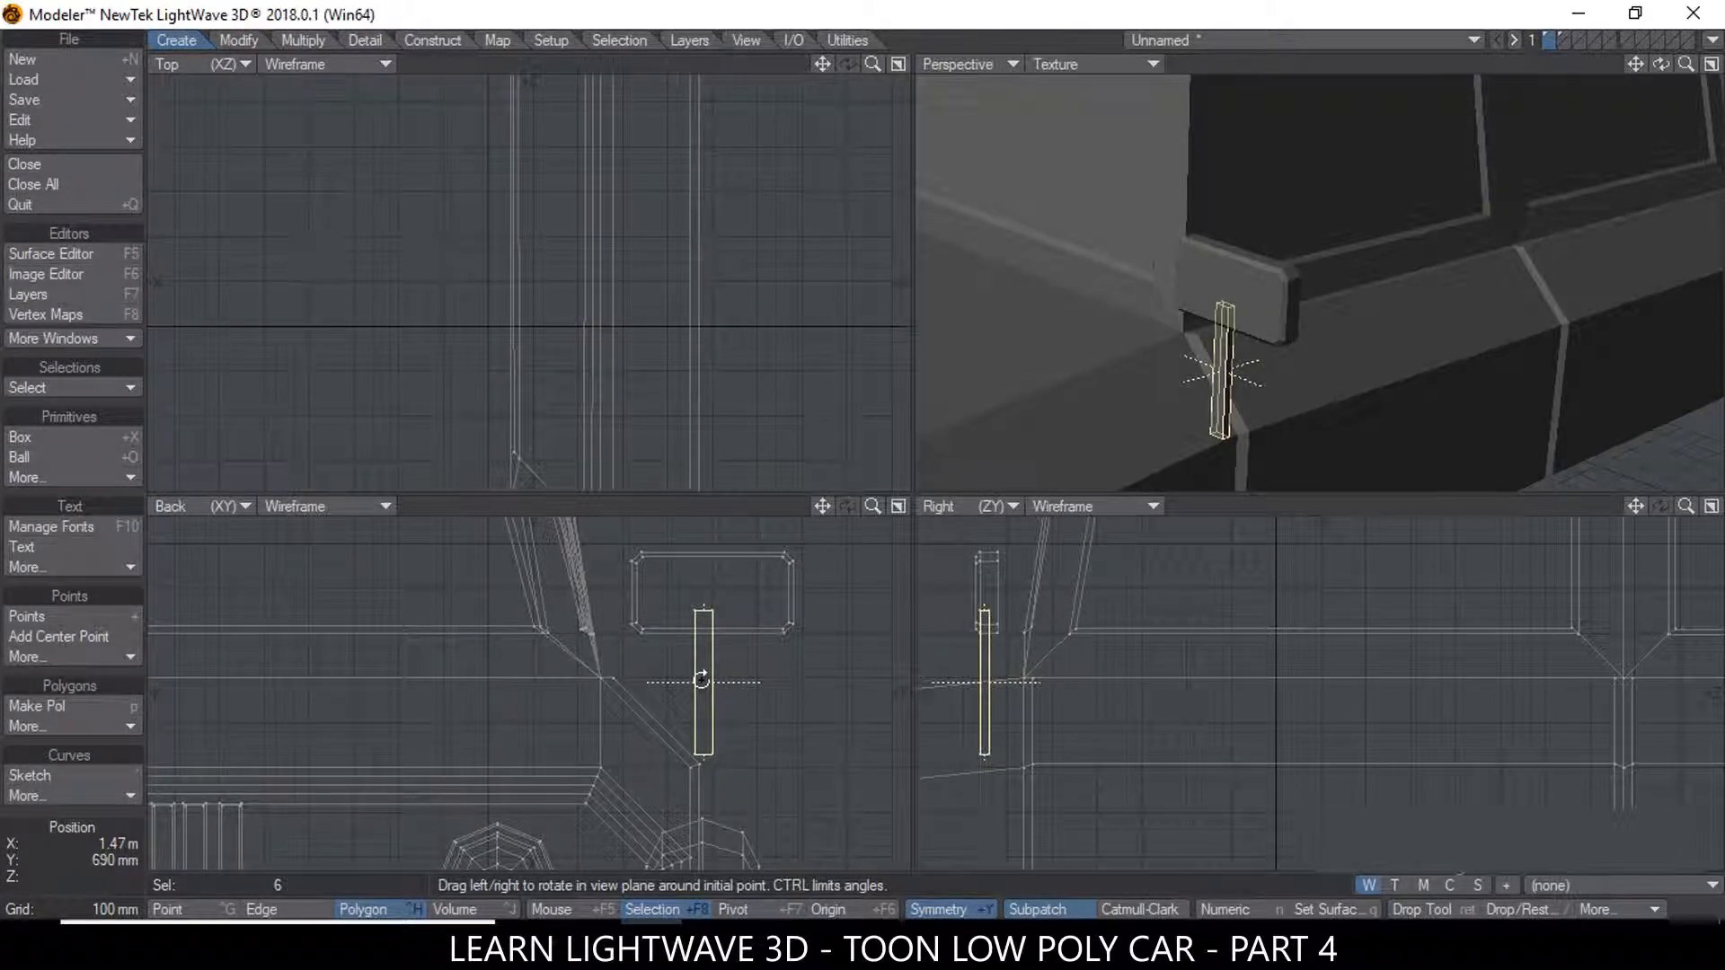
left_click_drag(702, 683, 798, 680)
key("ctrl+z")
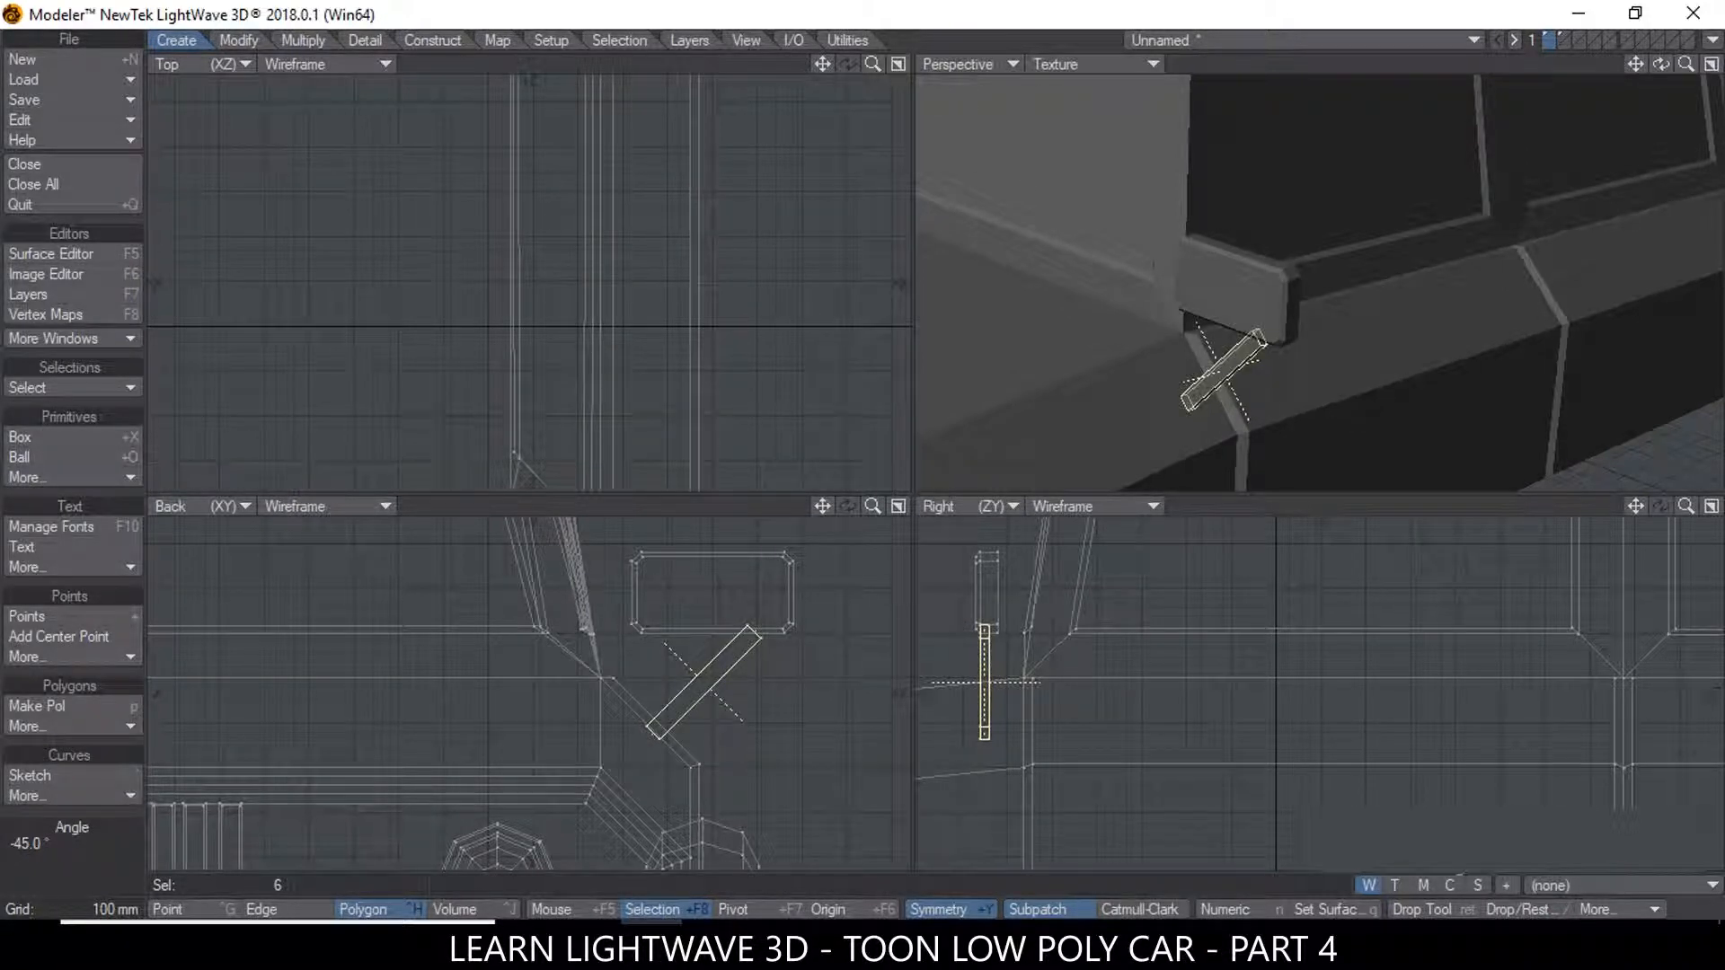
Move the tilted arm inward and up so it joins the mirror to the car body, and clear the selection
key("t")
left_click_drag(701, 673, 659, 652)
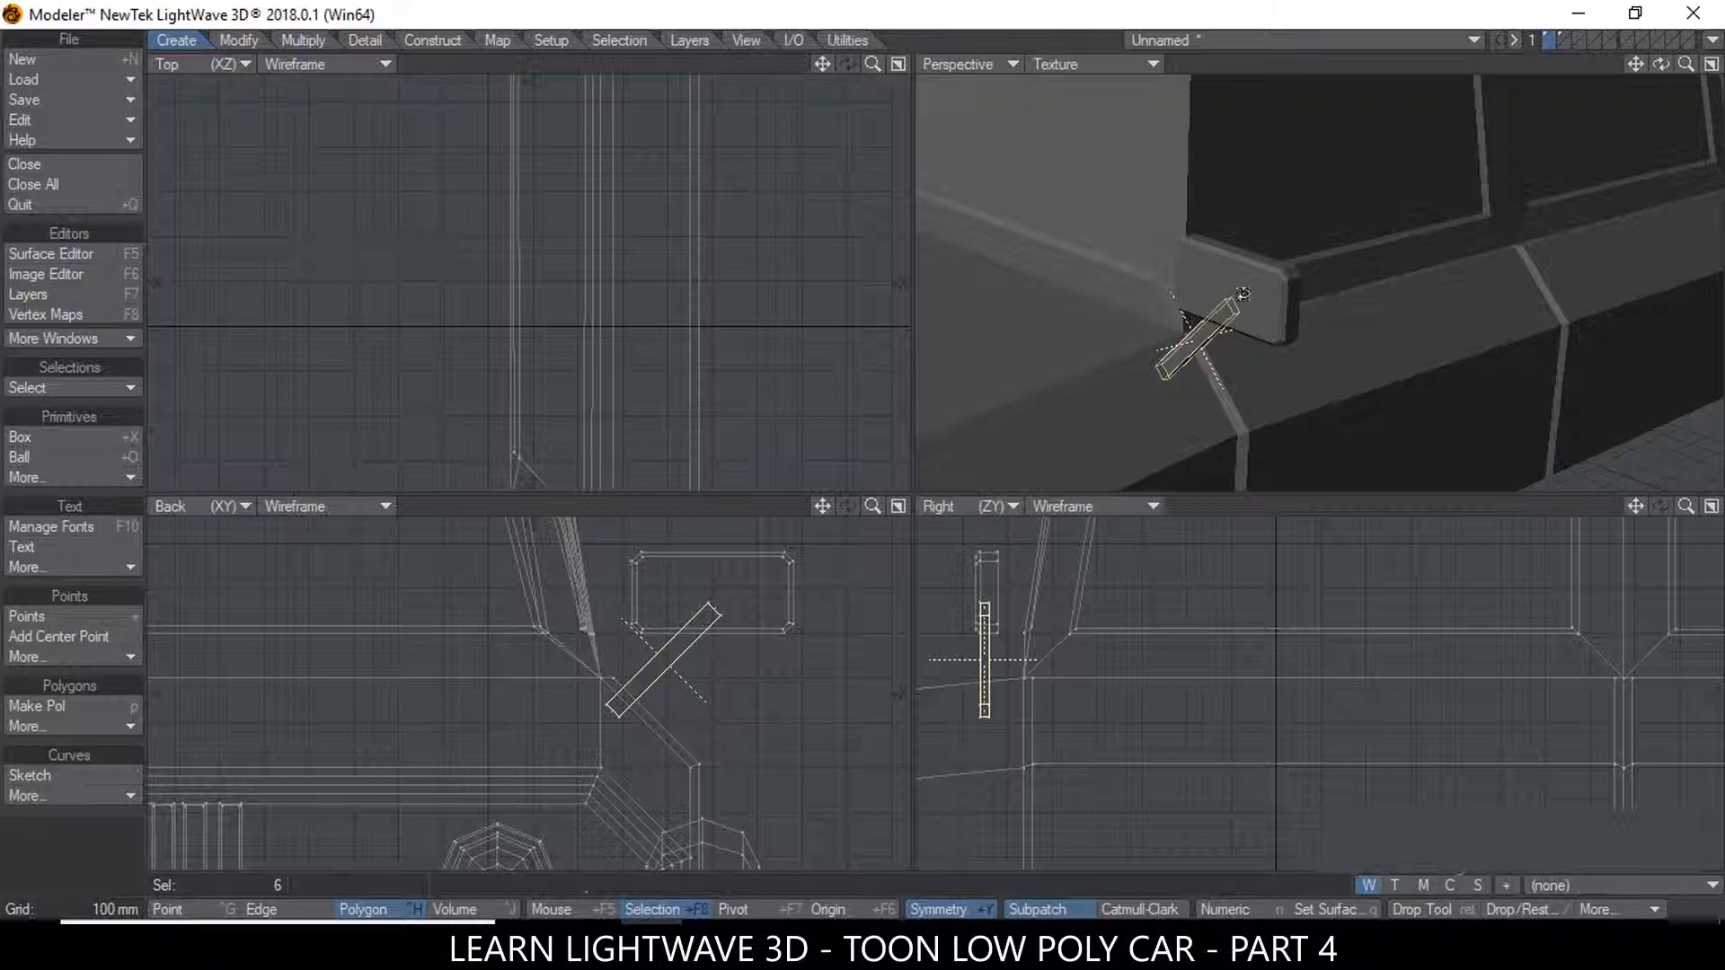
left_click_drag(1223, 289, 1313, 277, "alt")
left_click(248, 881)
left_click(248, 880)
Bevel the arm's front face with 10 mm shift and 10 mm inset, and clear the selection
left_click_drag(1426, 326, 1131, 338, "ctrl+alt")
left_click_drag(1317, 308, 1410, 365, "ctrl+alt")
left_click(1333, 338)
key("b")
key("n")
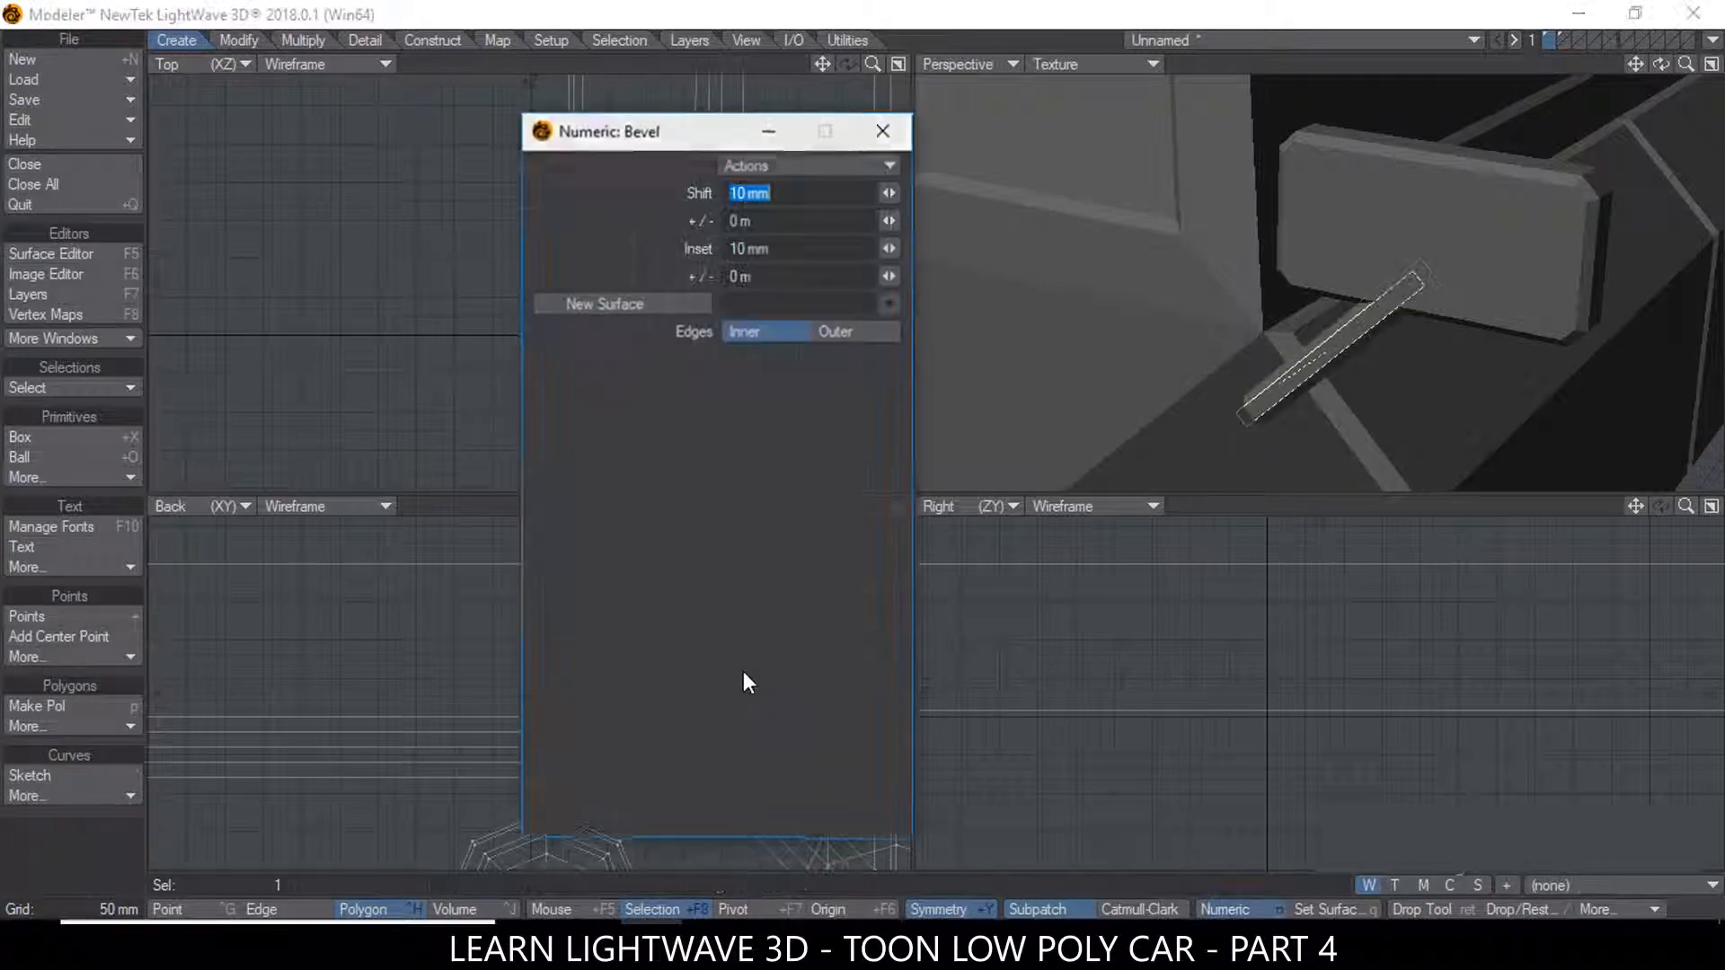
key("space")
left_click(883, 129)
left_click(255, 879)
Mirror the complete side mirror and its arm across the X axis with center X at 0 m, and clear the selection
left_click_drag(1417, 273, 1365, 315, "ctrl+alt")
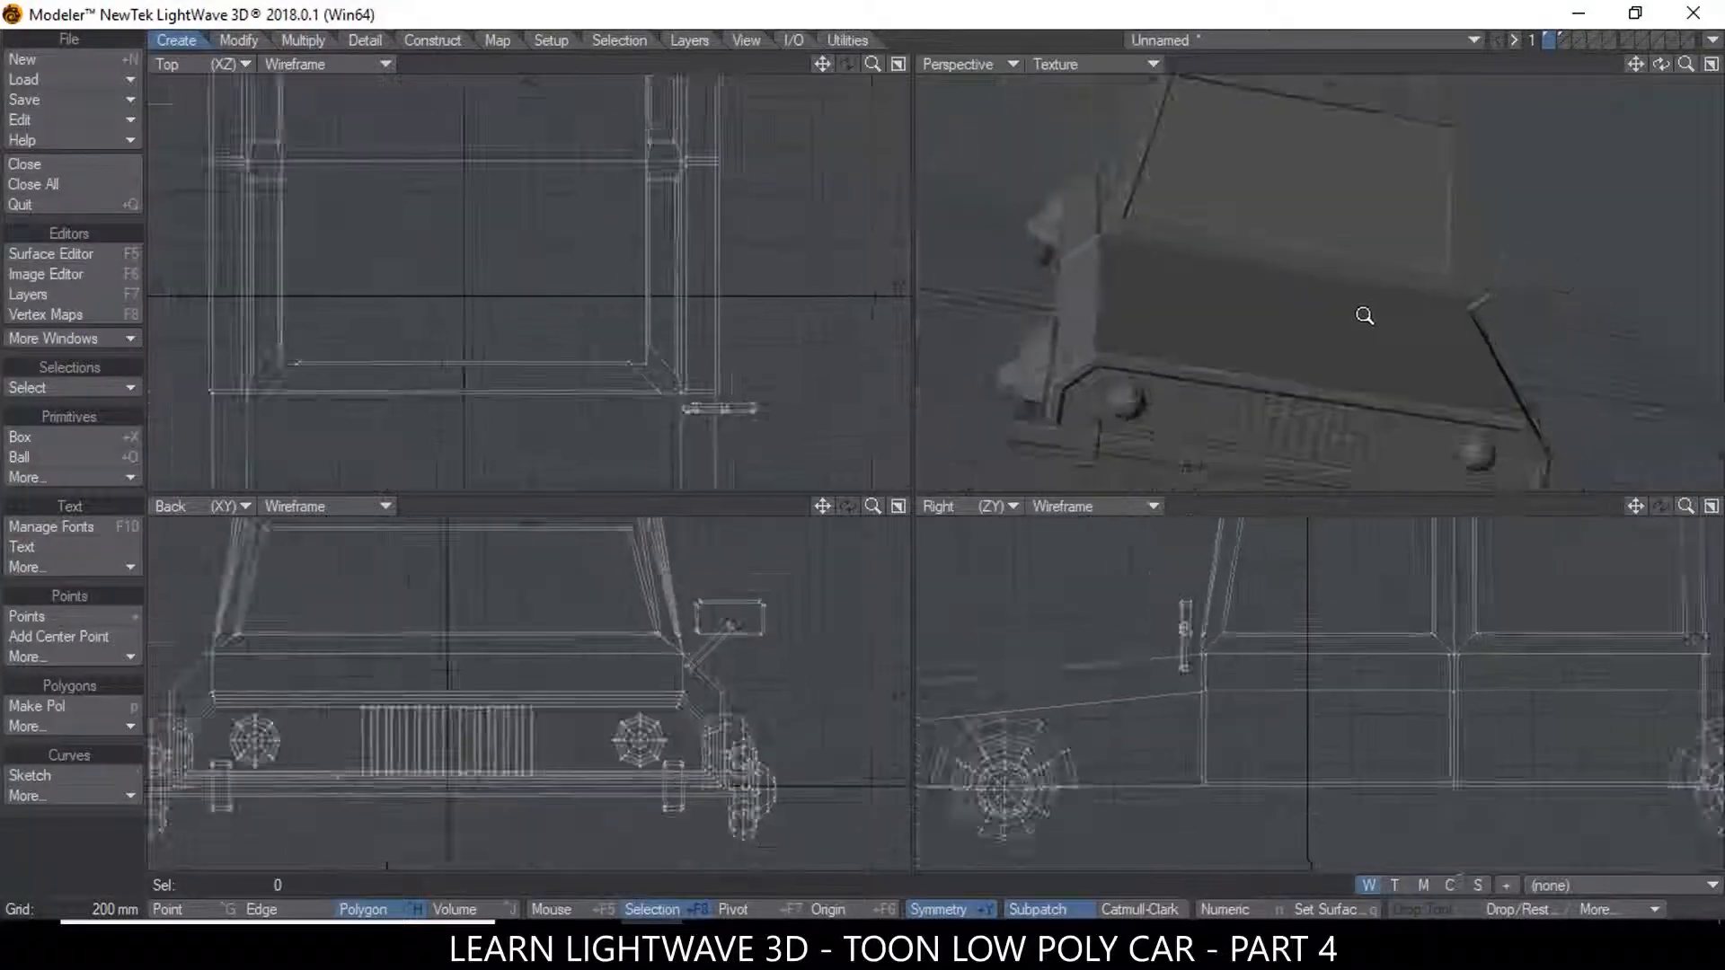
double_click(1487, 295)
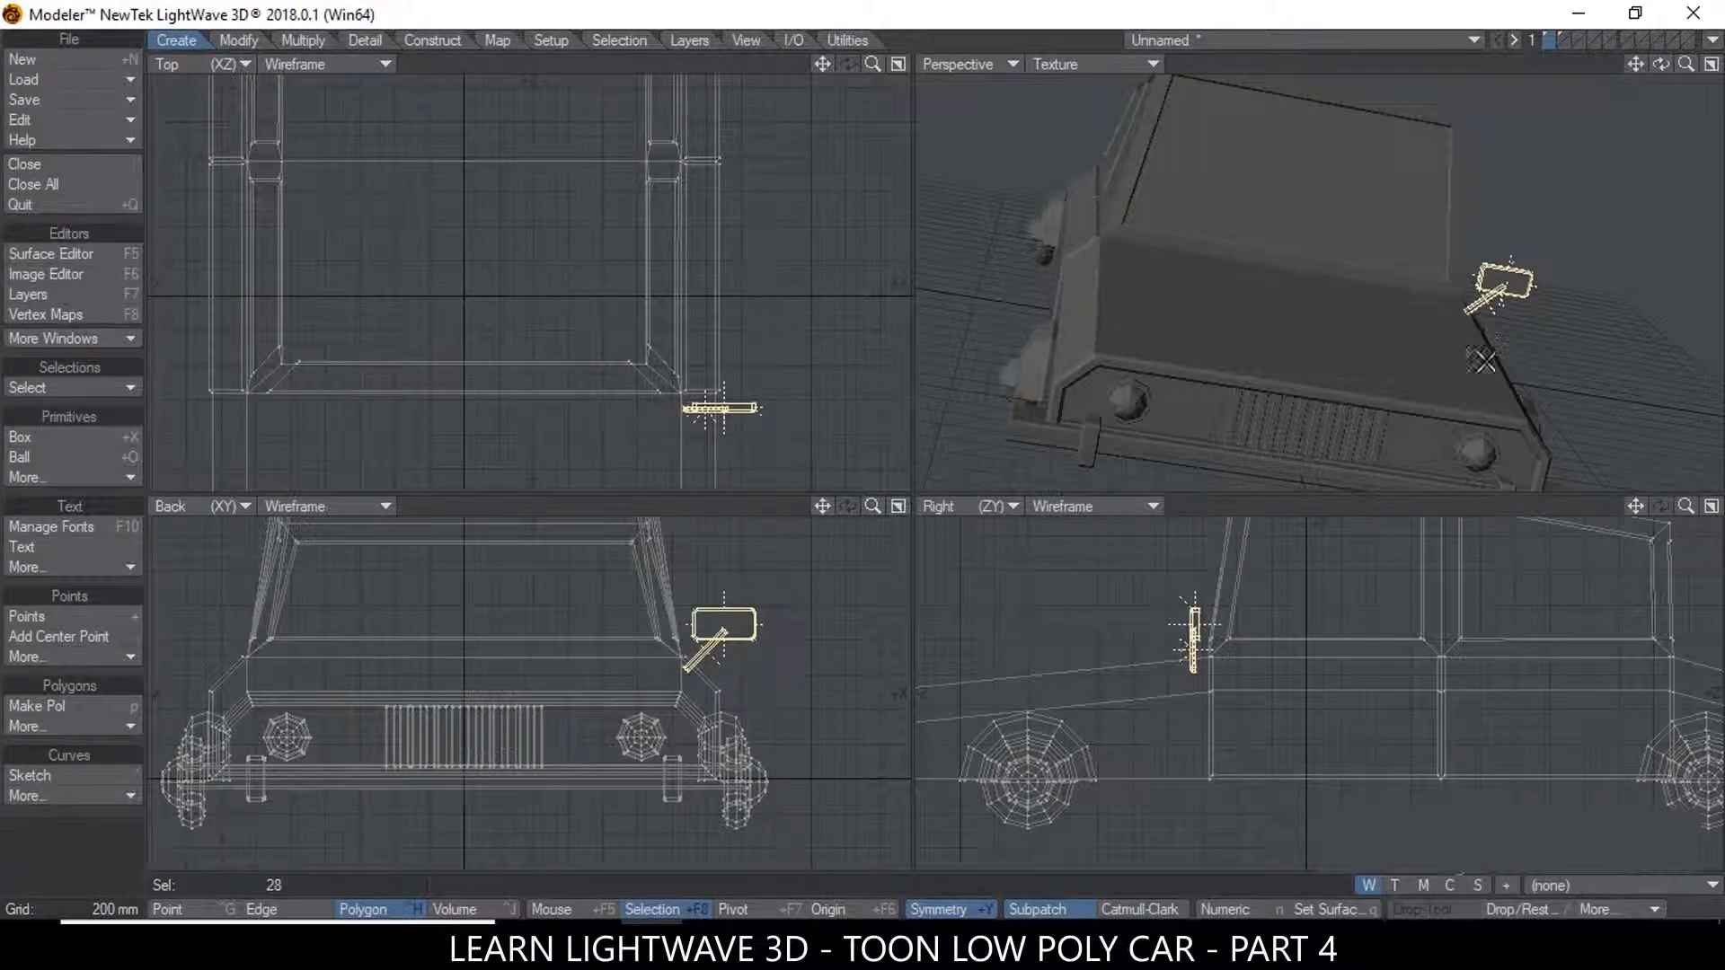
key("shift+v")
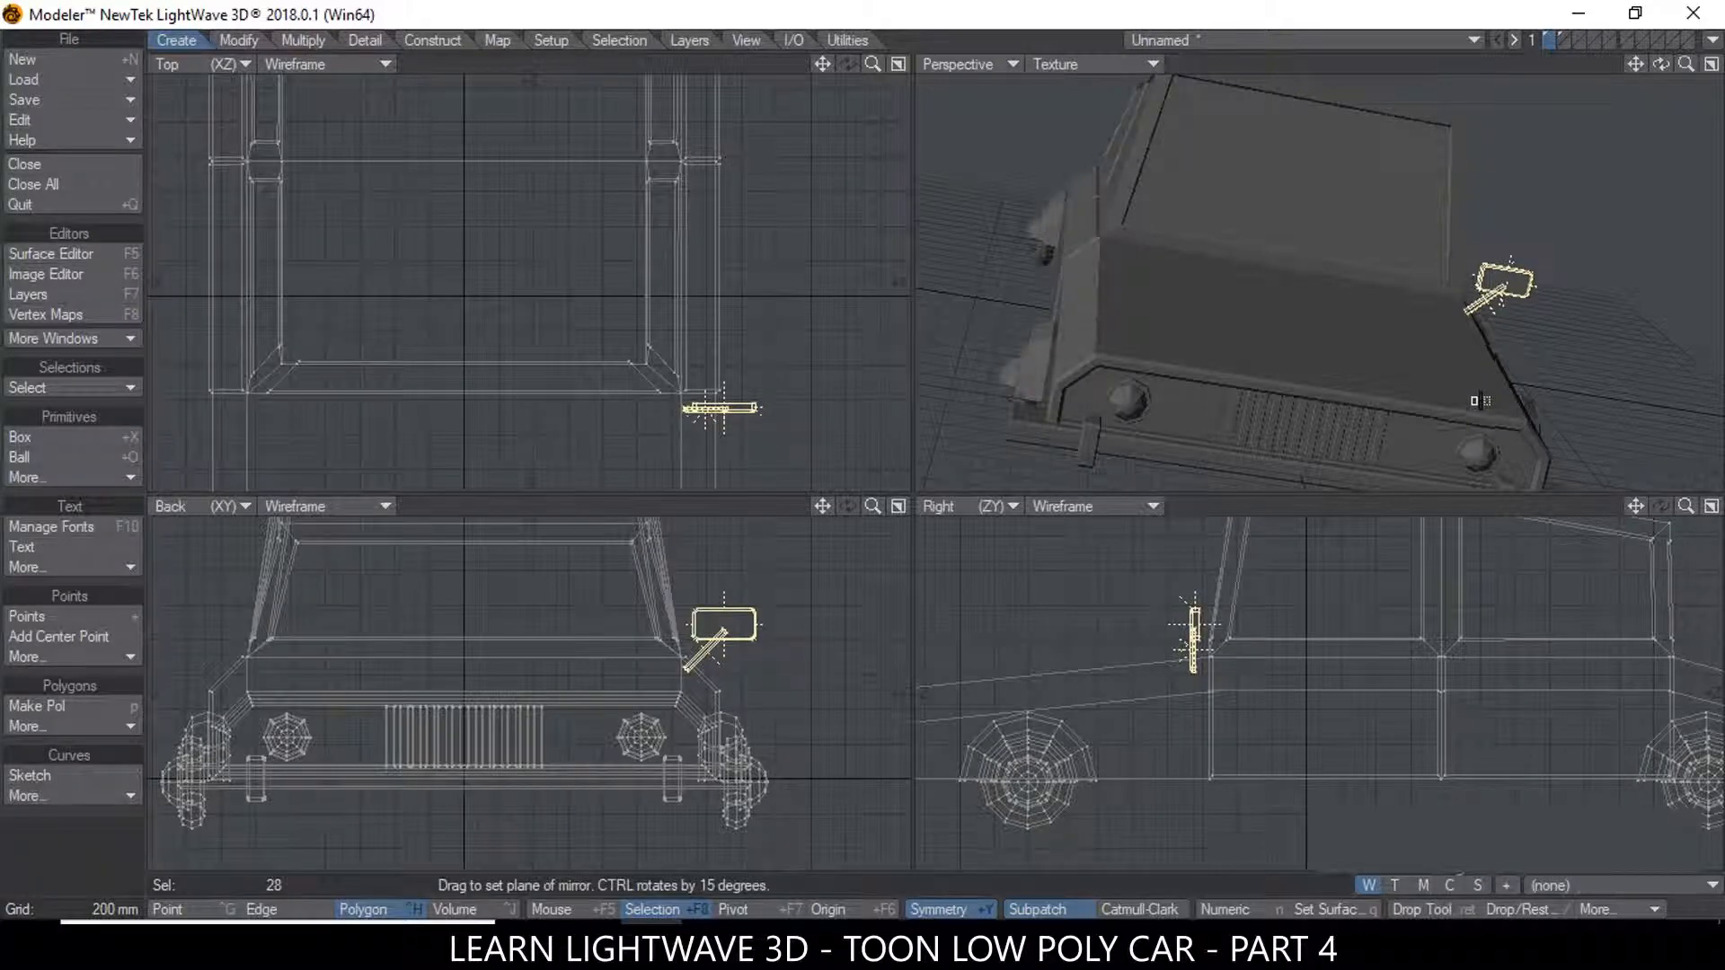
key("n")
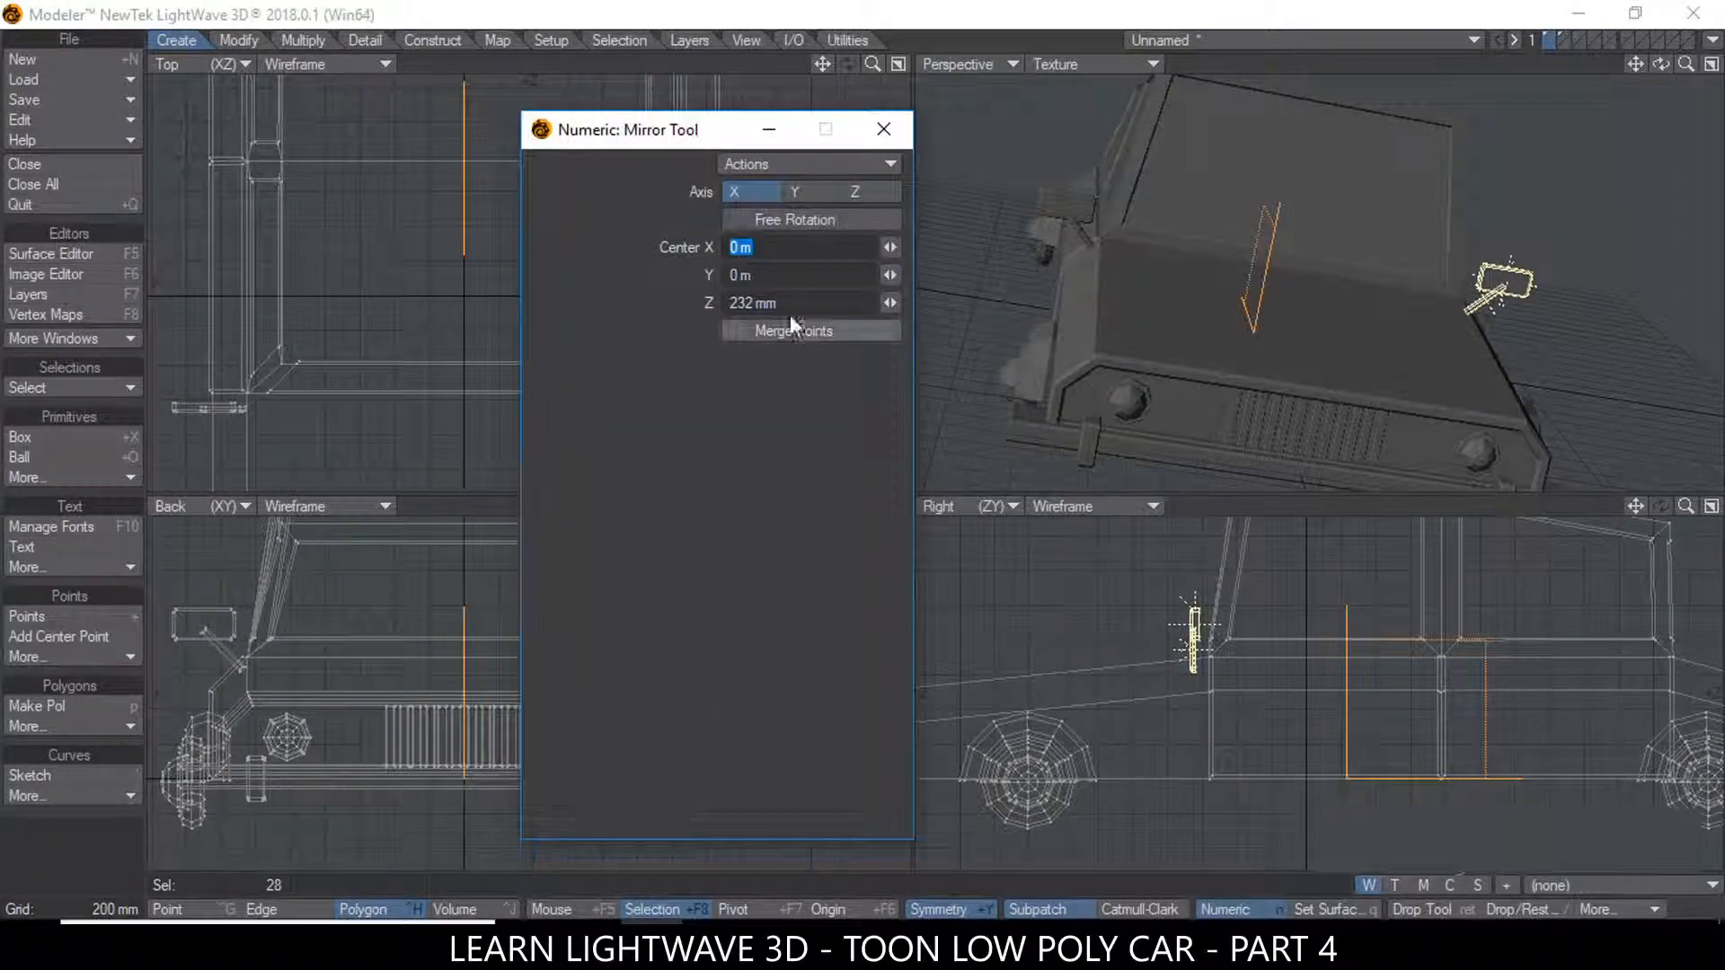
left_click(732, 188)
left_click(881, 129)
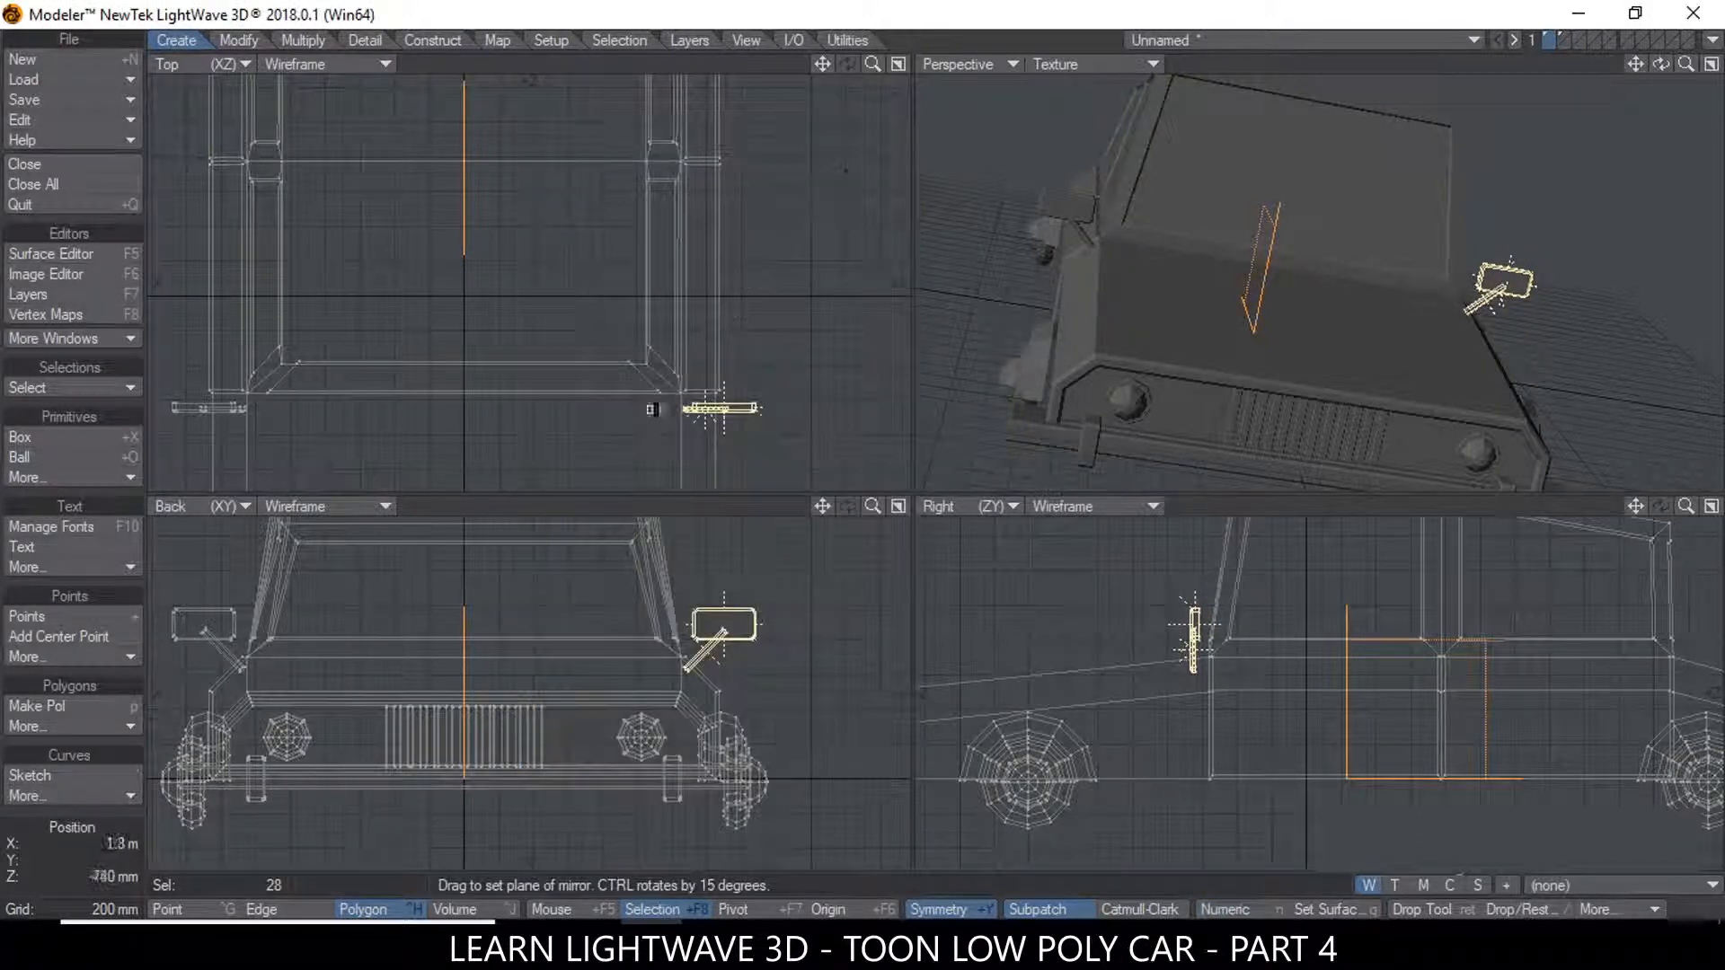
key("space")
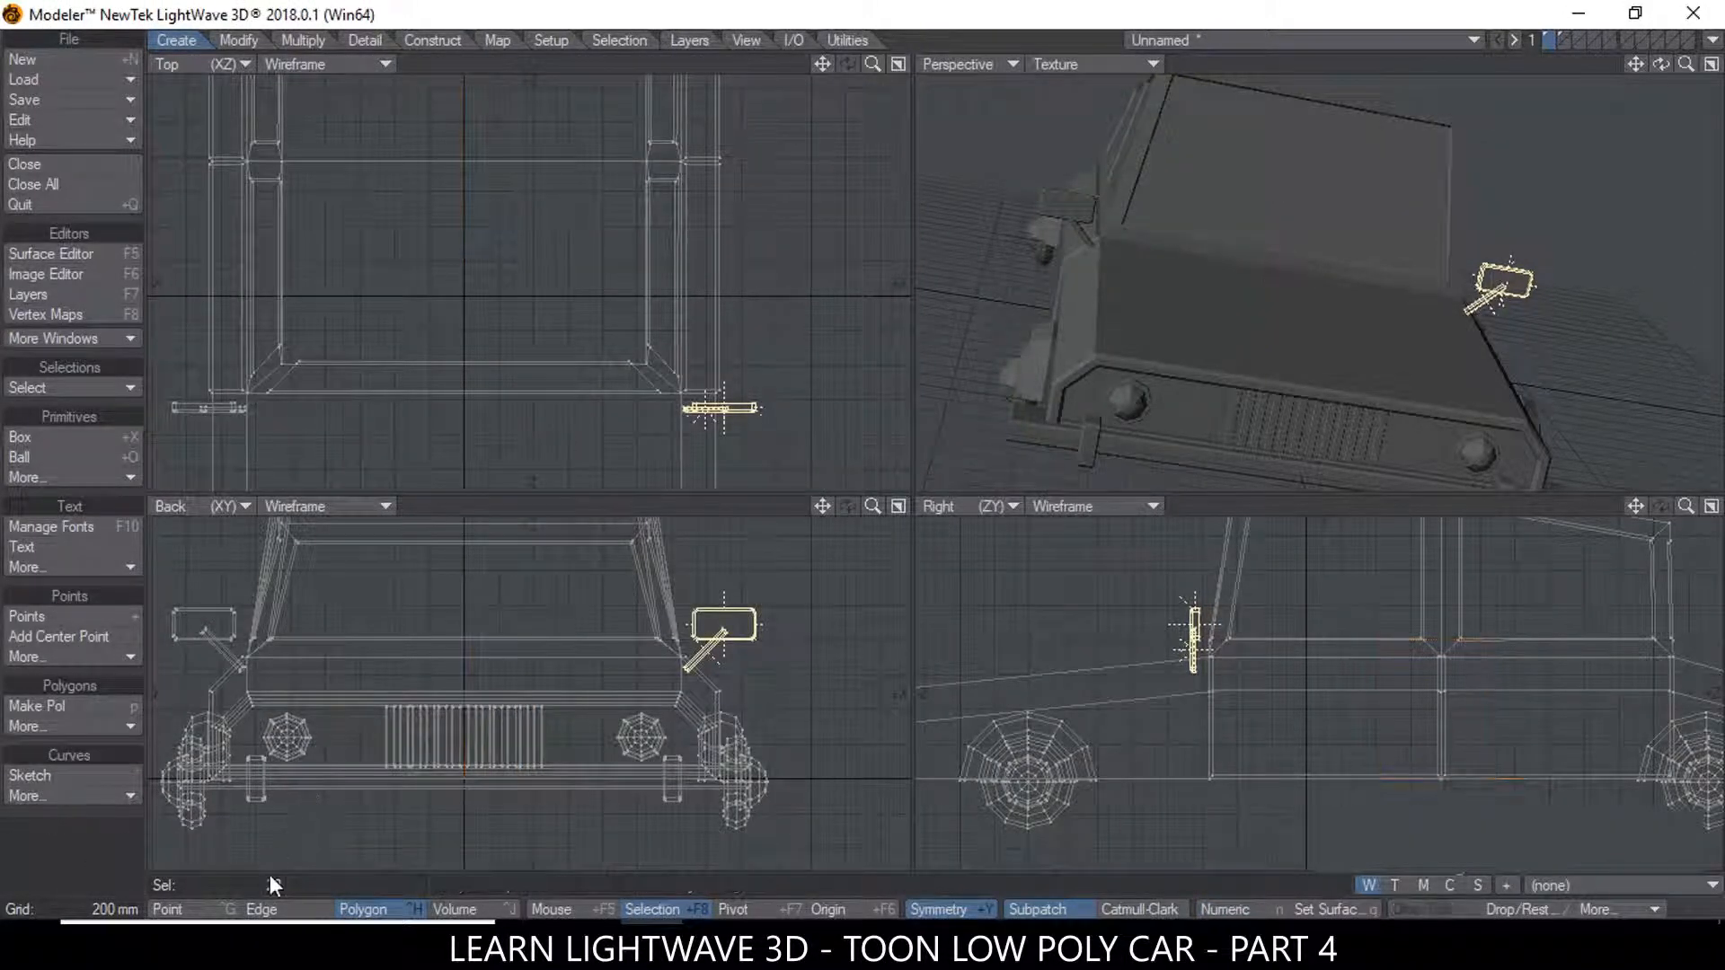
key("slash")
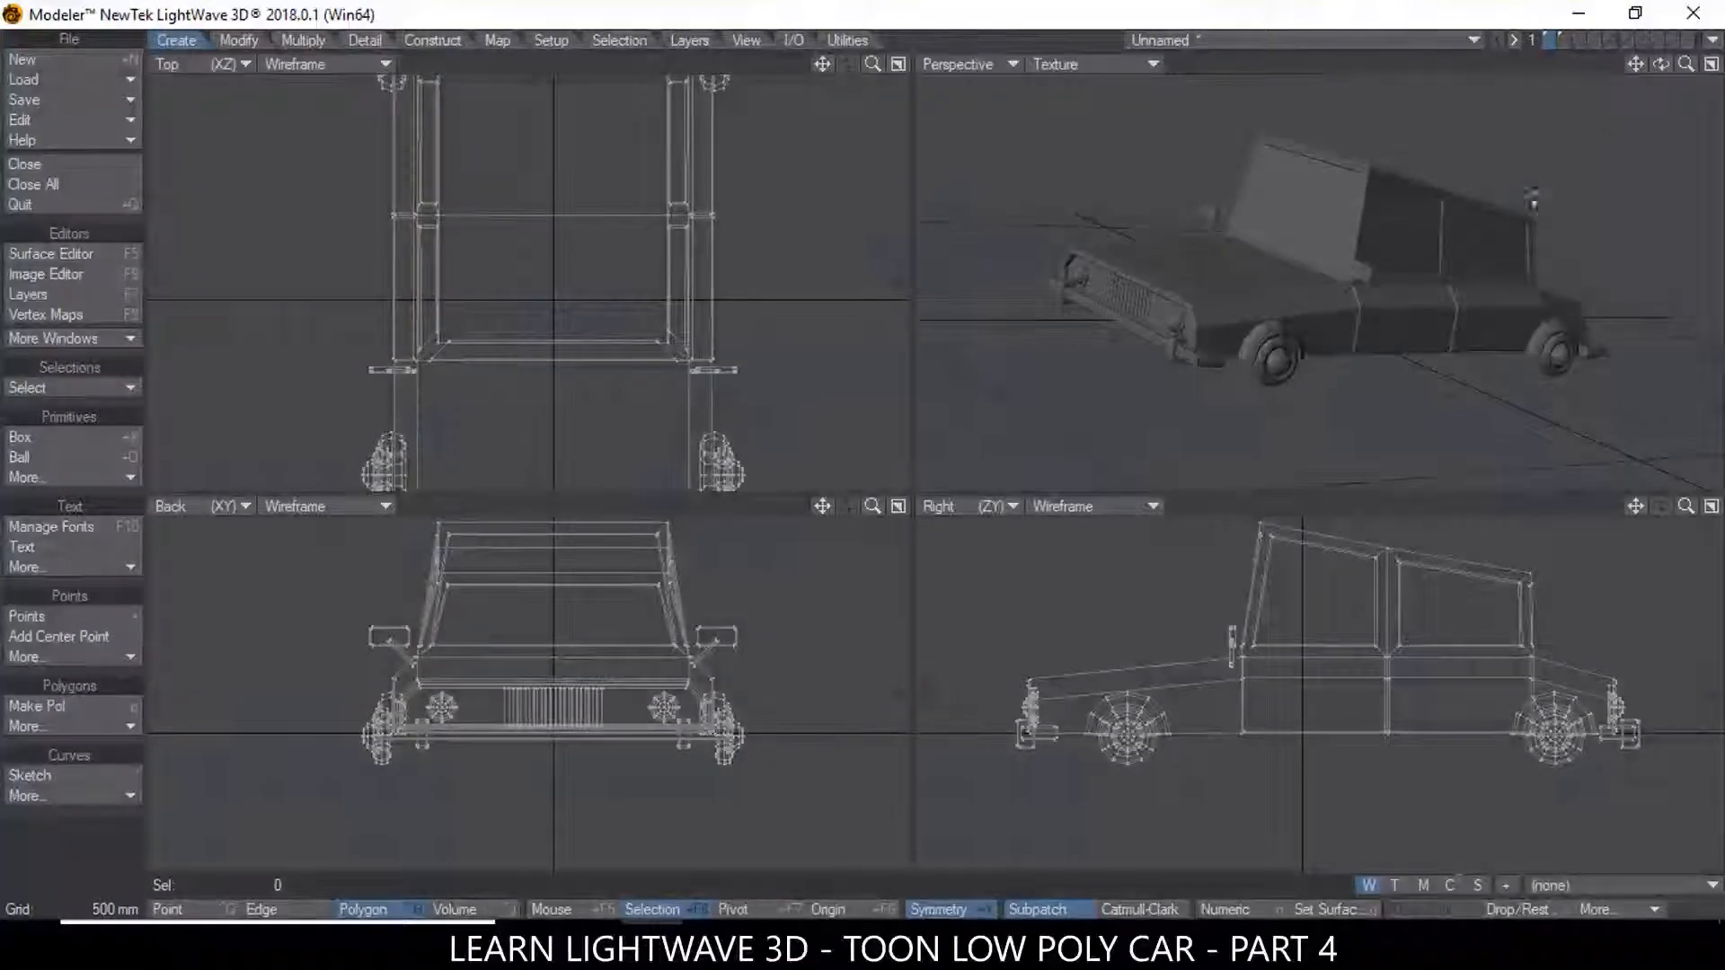
Enlarge the perspective view to inspect the car's front and both side mirrors, and select the mirrors' front faces
left_click(1712, 64)
left_click_drag(889, 466, 1006, 539, "ctrl+alt")
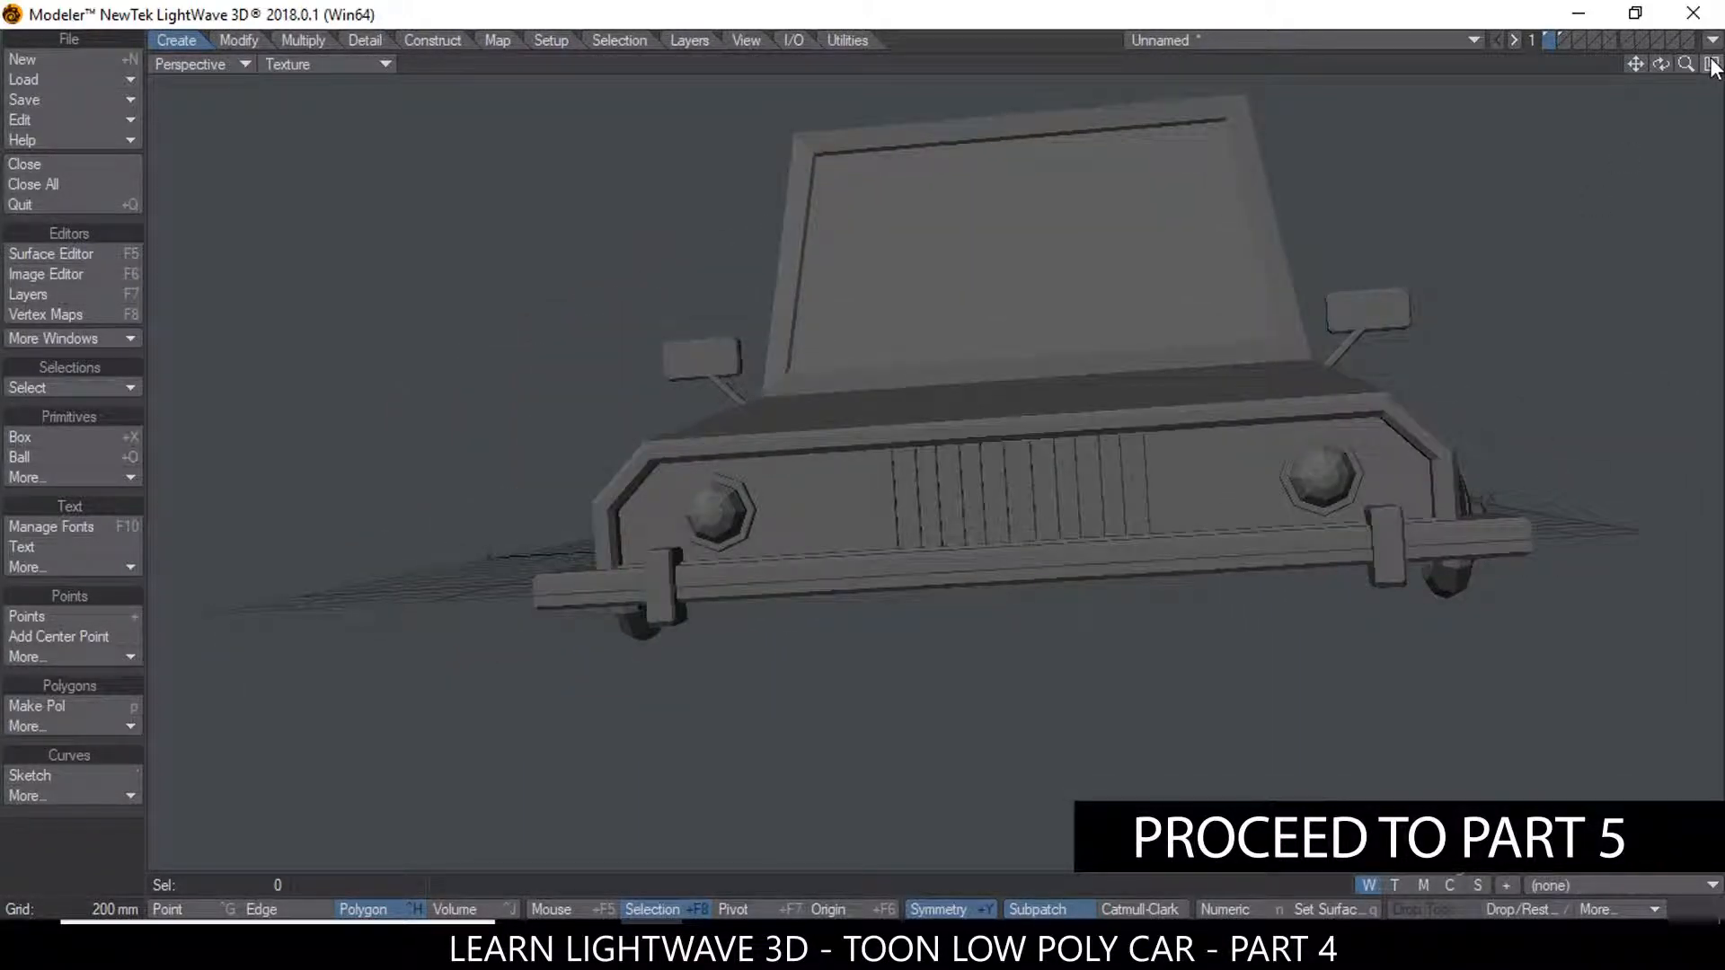
left_click_drag(1332, 278, 1356, 354, "alt")
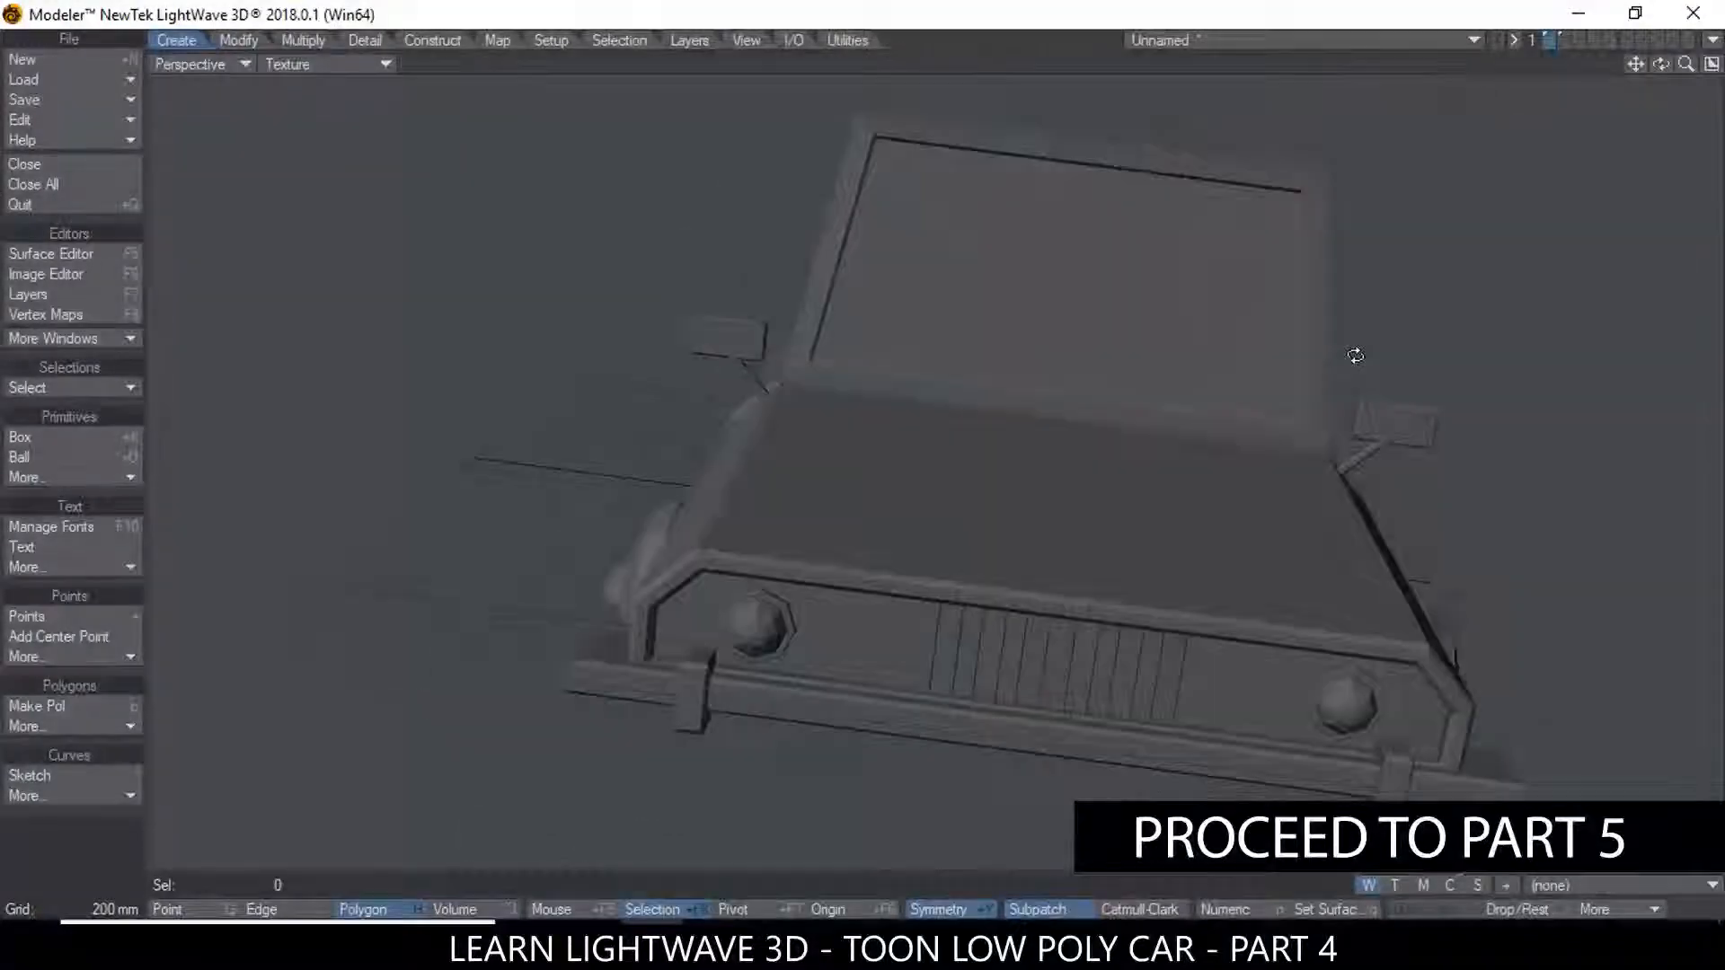
mouse_move(1405, 414)
left_mouse_down("ctrl+alt")
mouse_move(1294, 461)
mouse_move(1245, 456)
mouse_move(1377, 416)
left_mouse_up("ctrl+alt")
left_click(1376, 418)
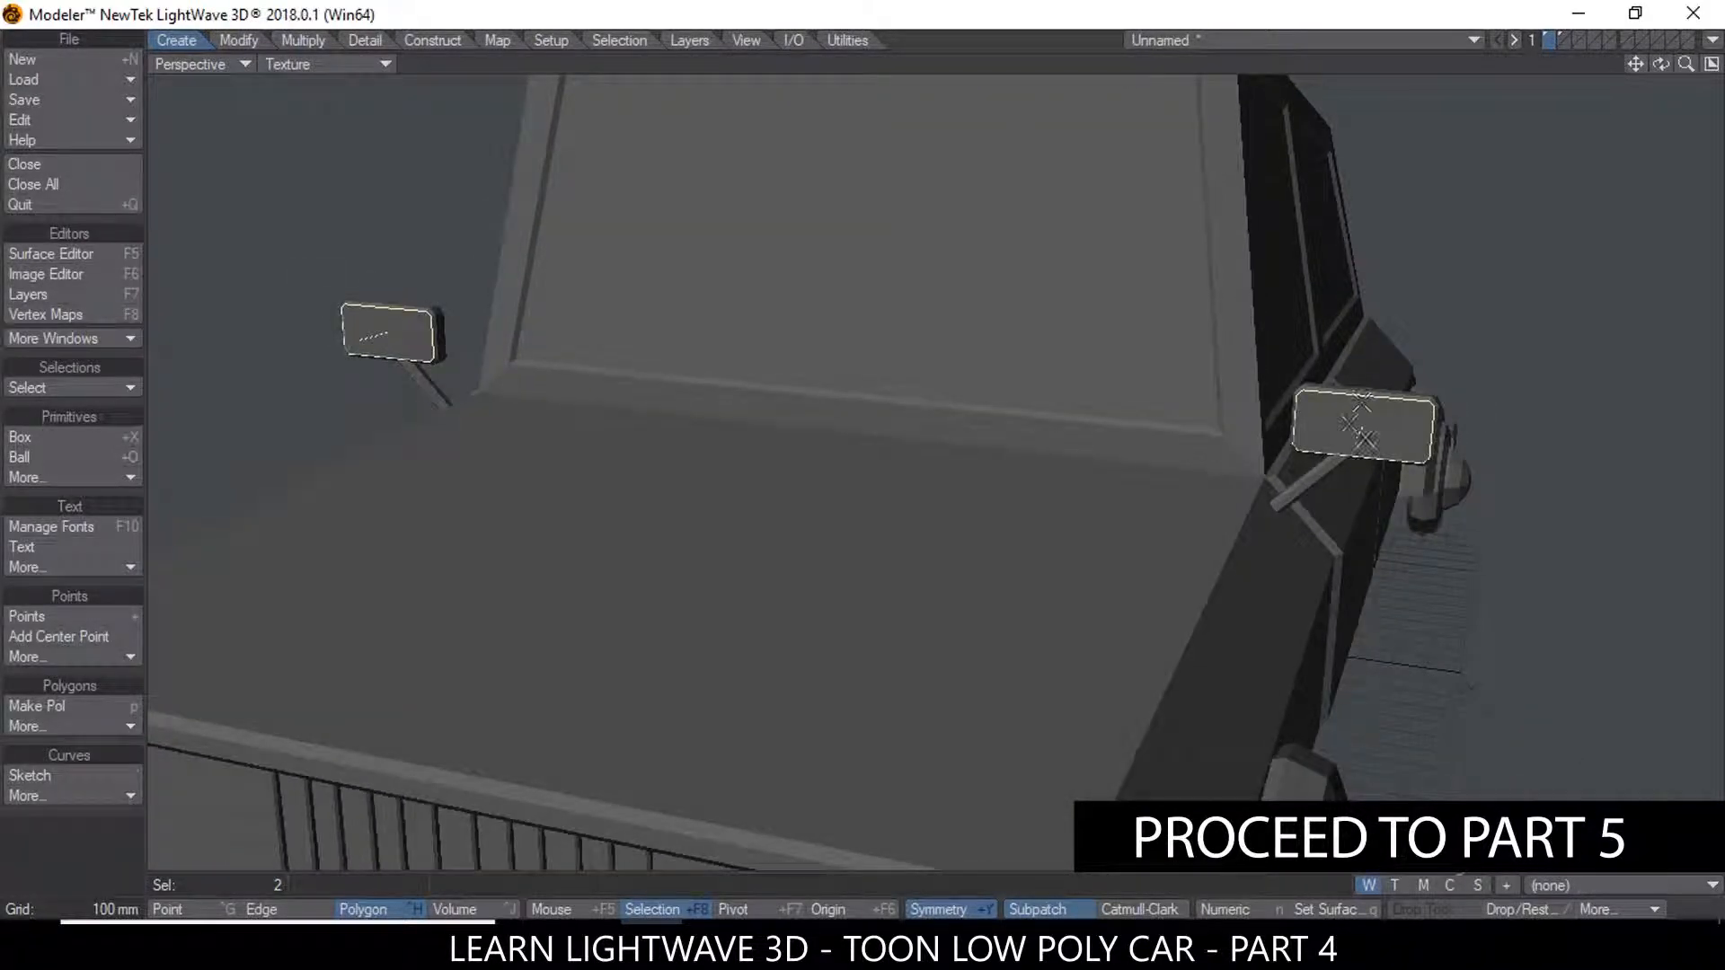